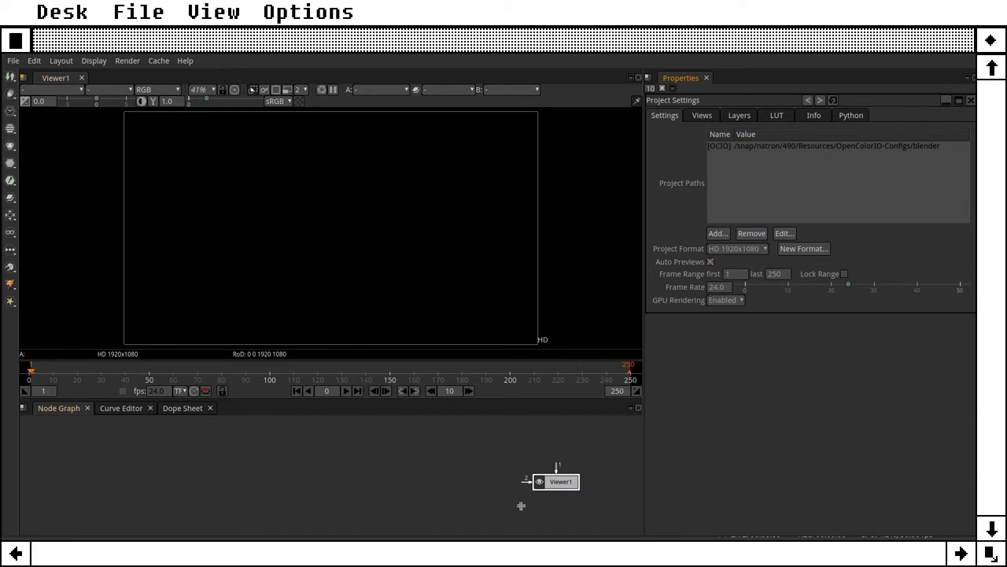
Create a new project format named "Track Matte Stinger Transition" with width 3840 and height 1080.
mouse_move(563, 481)
mouse_down()
mouse_move(563, 493)
mouse_move(554, 486)
mouse_up()
click(758, 278)
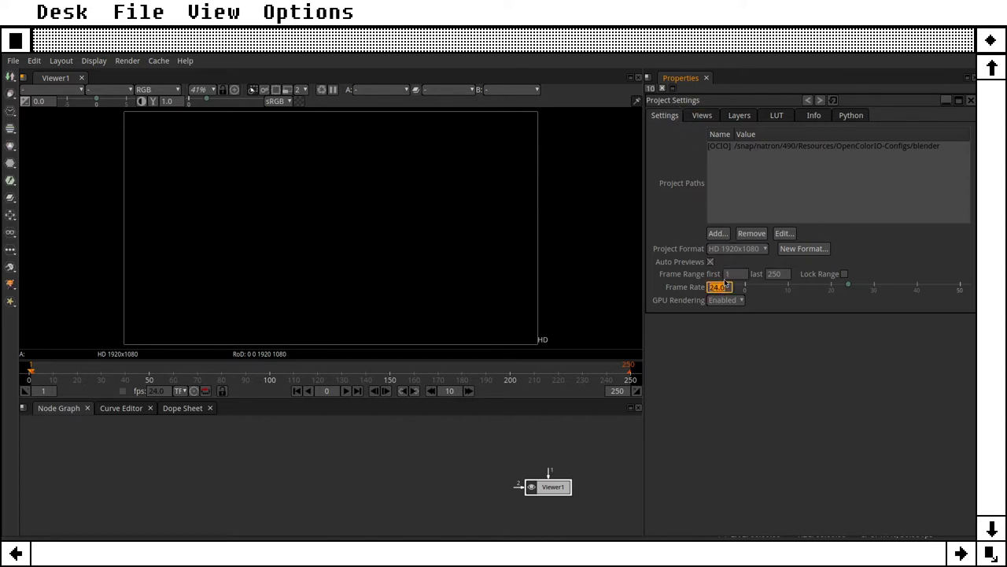
click(752, 250)
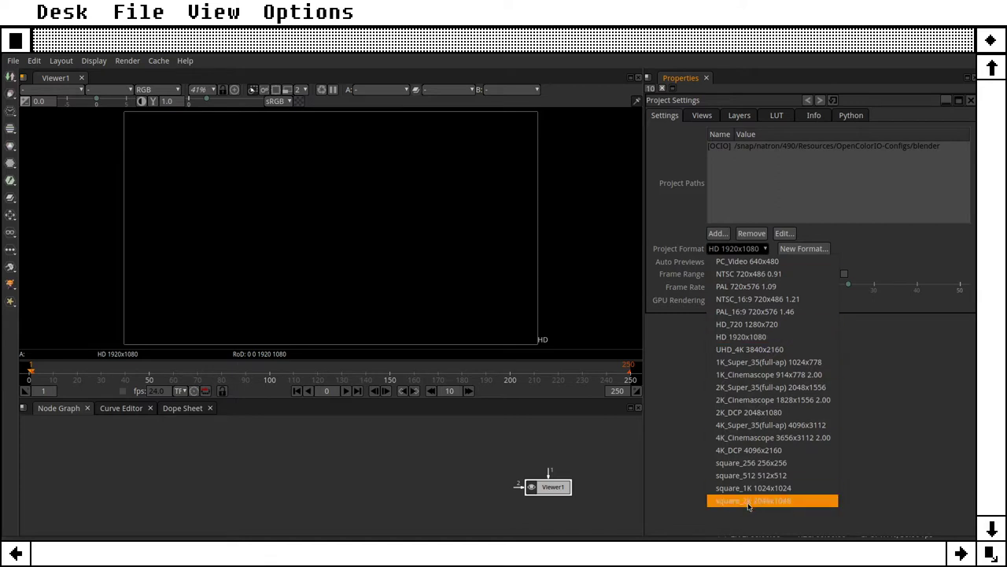
click(856, 246)
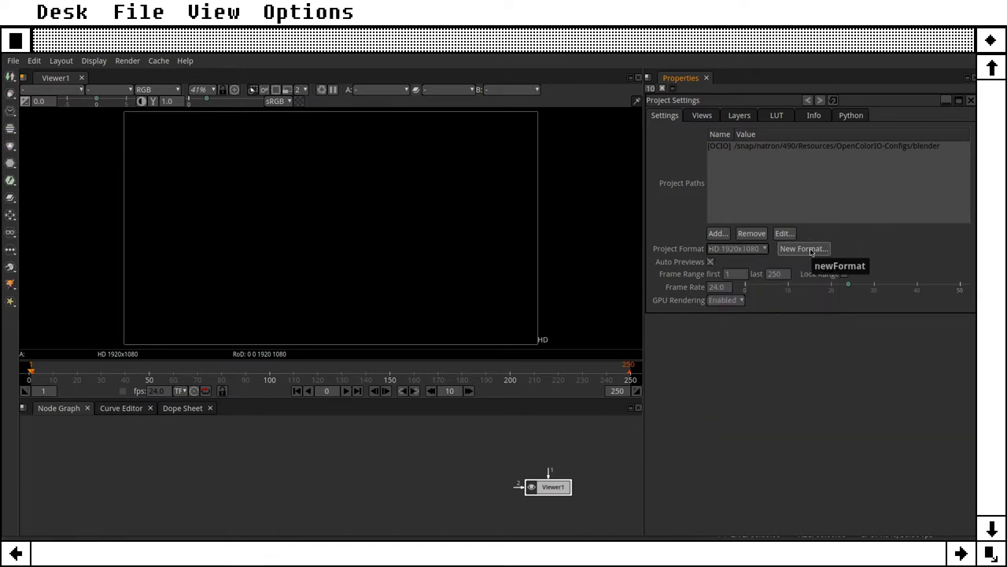
click(812, 252)
click(446, 225)
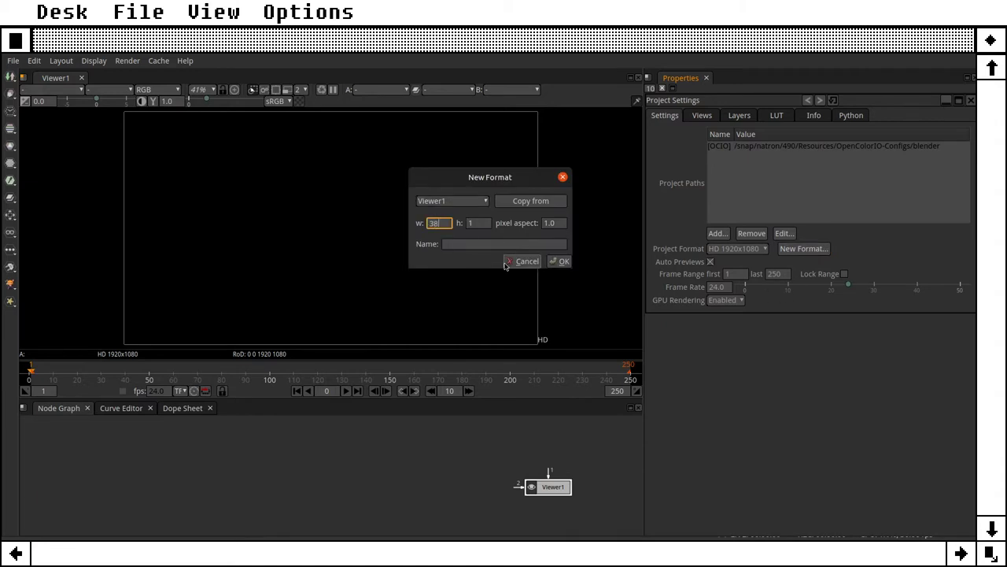
key(Tab)
key(Tab)
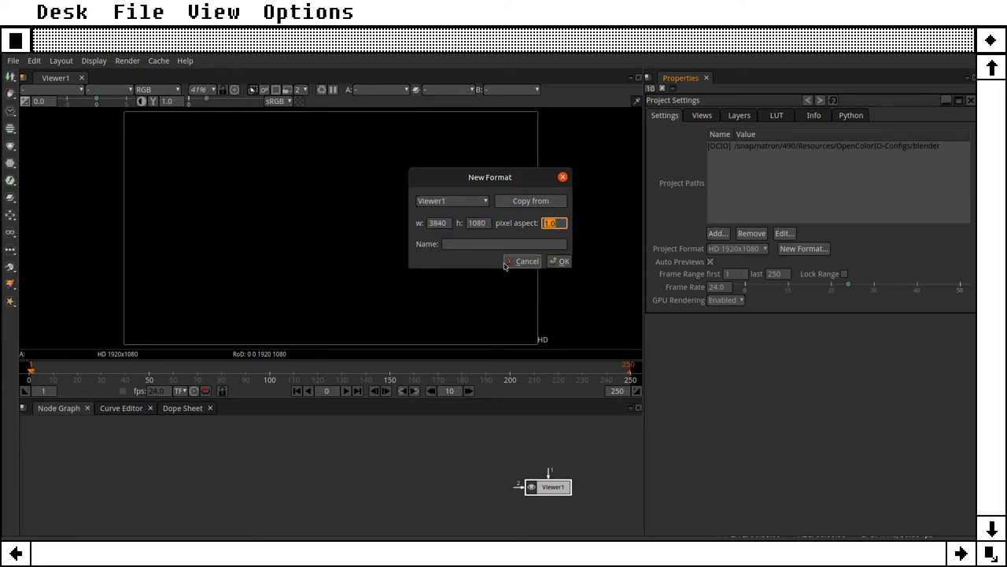
key(Tab)
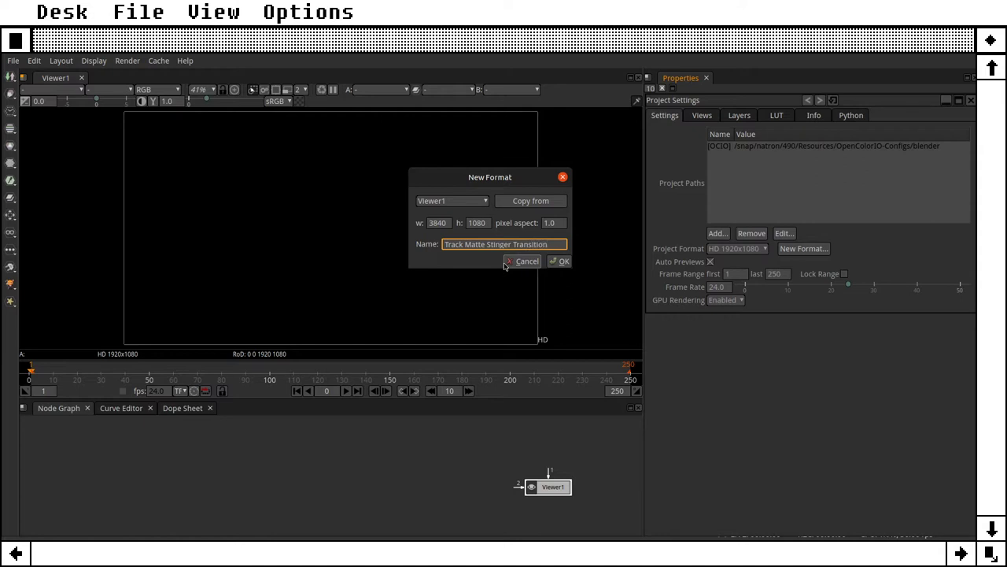
click(561, 262)
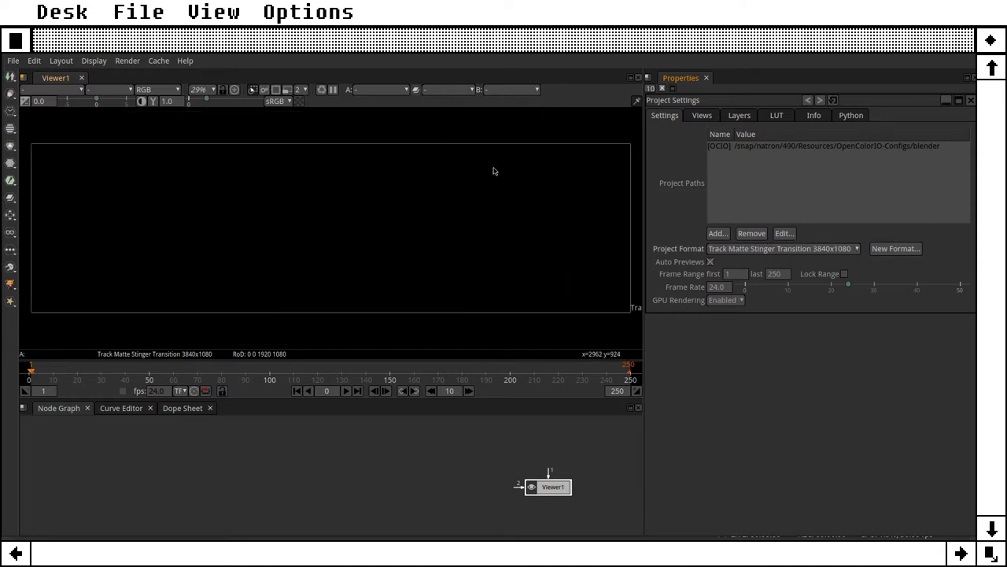
scroll(493, 171, down, 1)
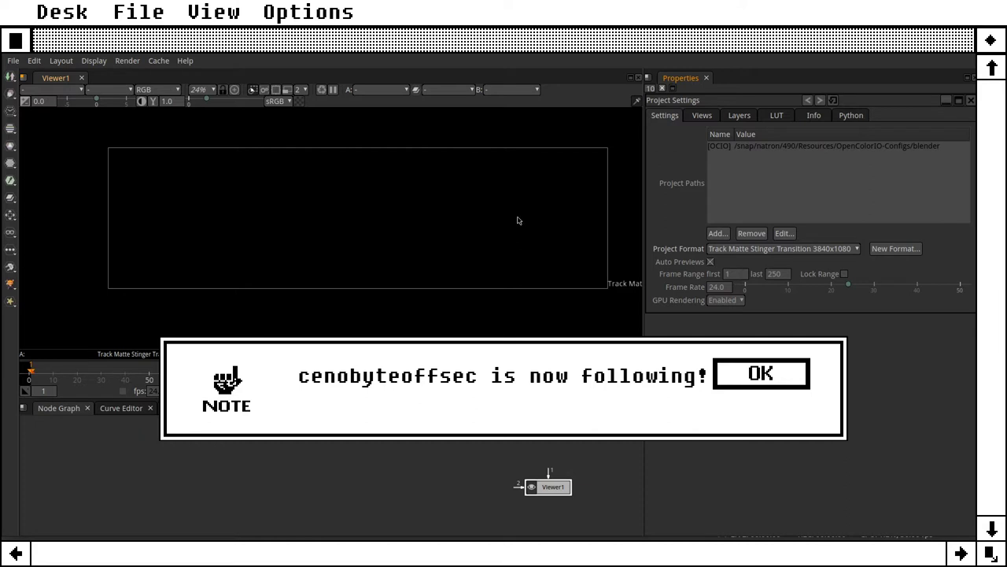
scroll(452, 232, down, 1)
scroll(442, 230, up, 1)
mouse_move(442, 230)
mouse_down()
mouse_move(416, 225)
mouse_move(442, 234)
mouse_up()
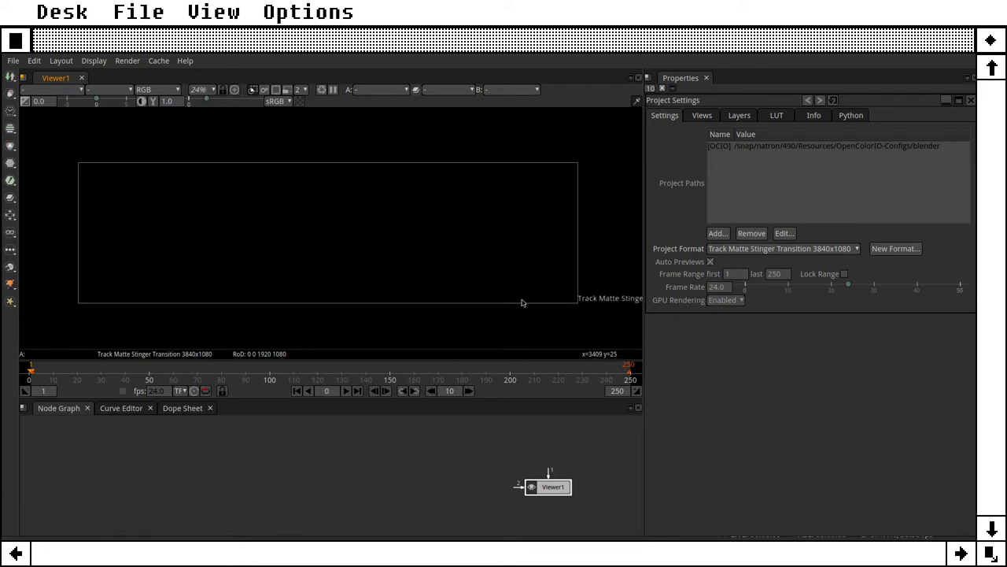
drag(494, 254, 516, 250)
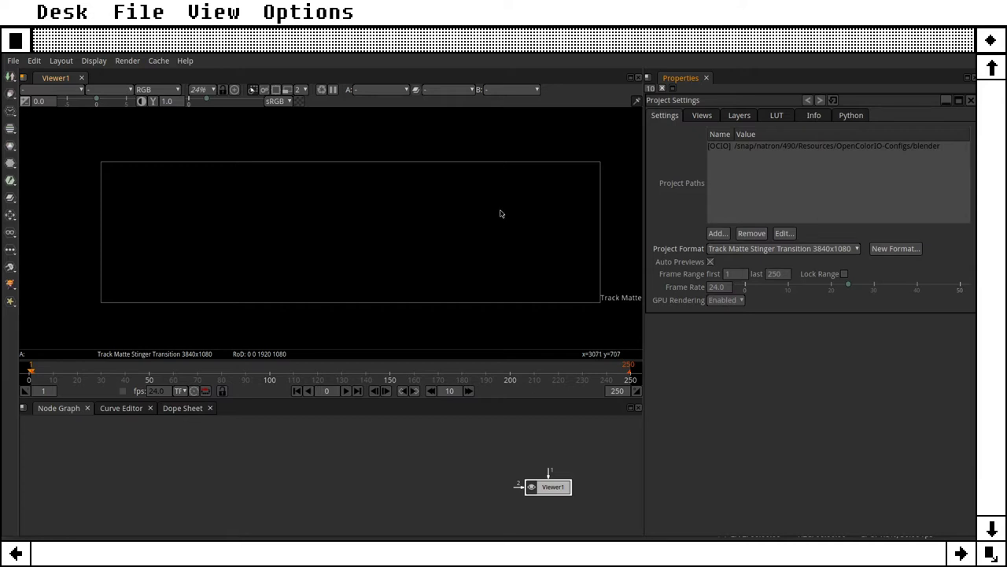
right_click(387, 203)
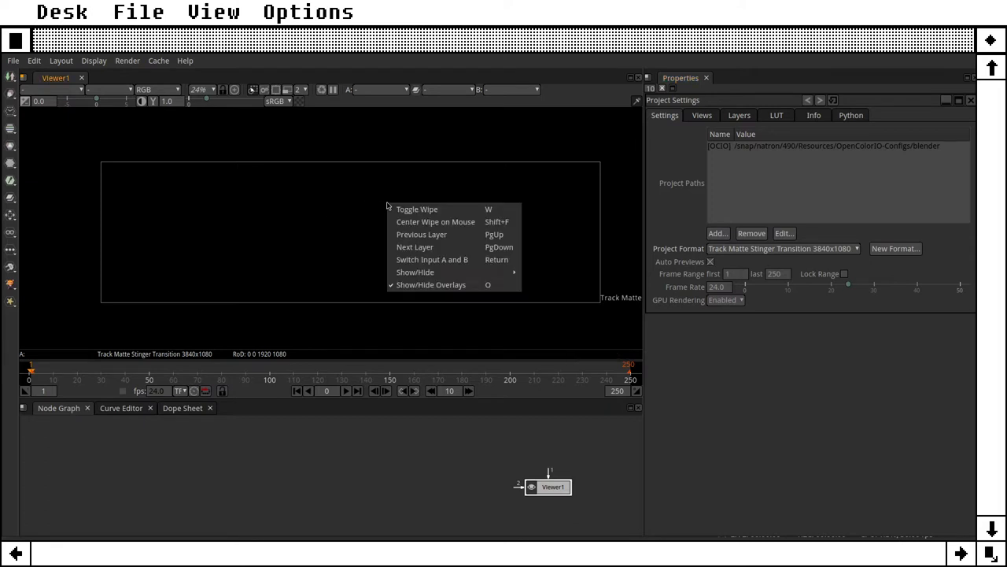
click(351, 188)
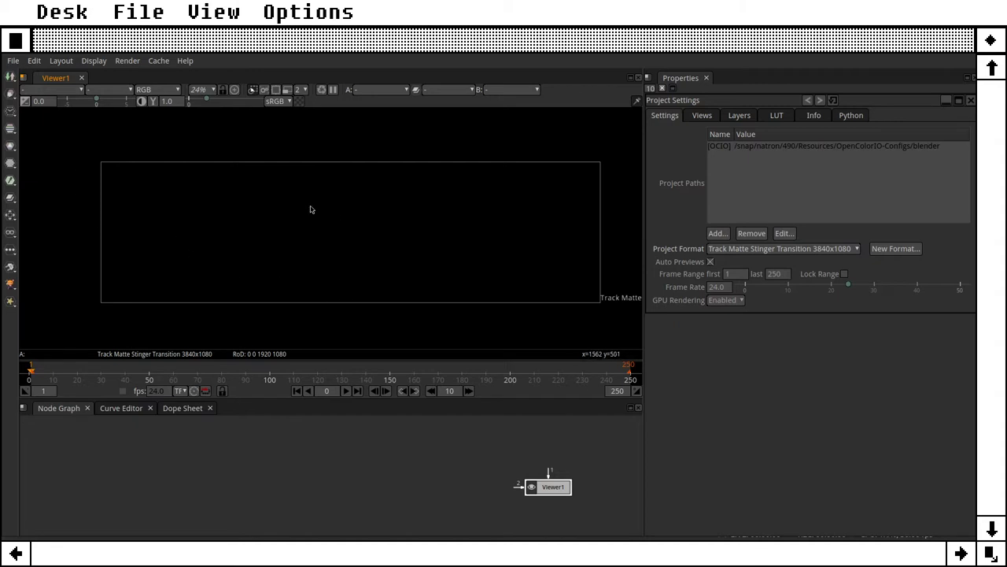
Add a Rectangle draw node to the node graph, feeding the viewer.
right_click(401, 458)
mouse_move(403, 455)
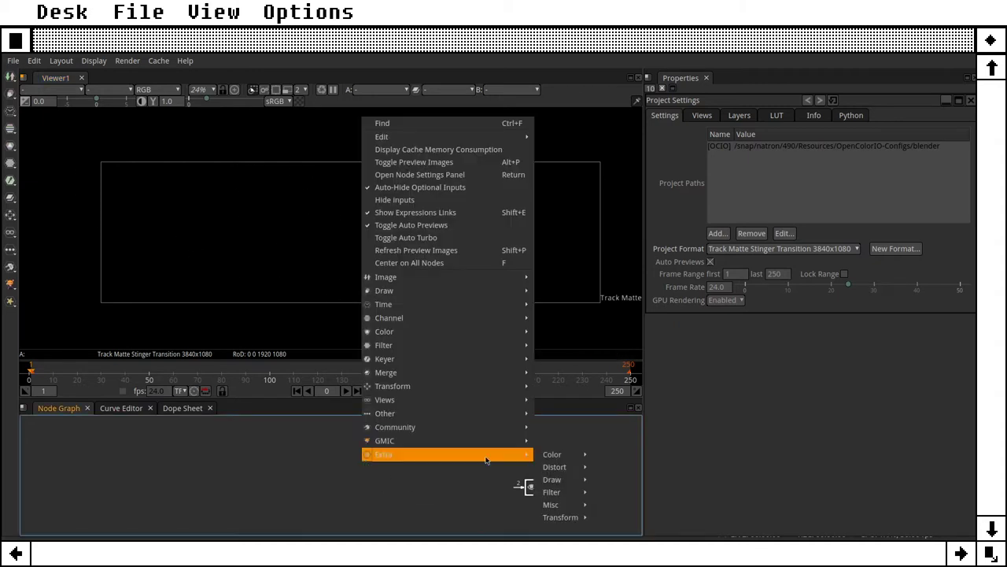
mouse_move(447, 277)
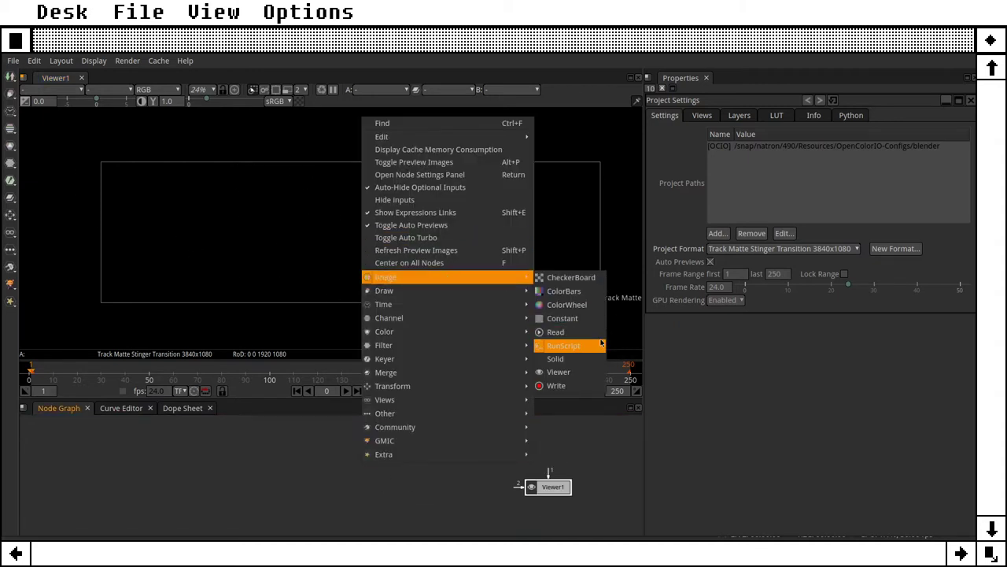
click(304, 475)
right_click(341, 463)
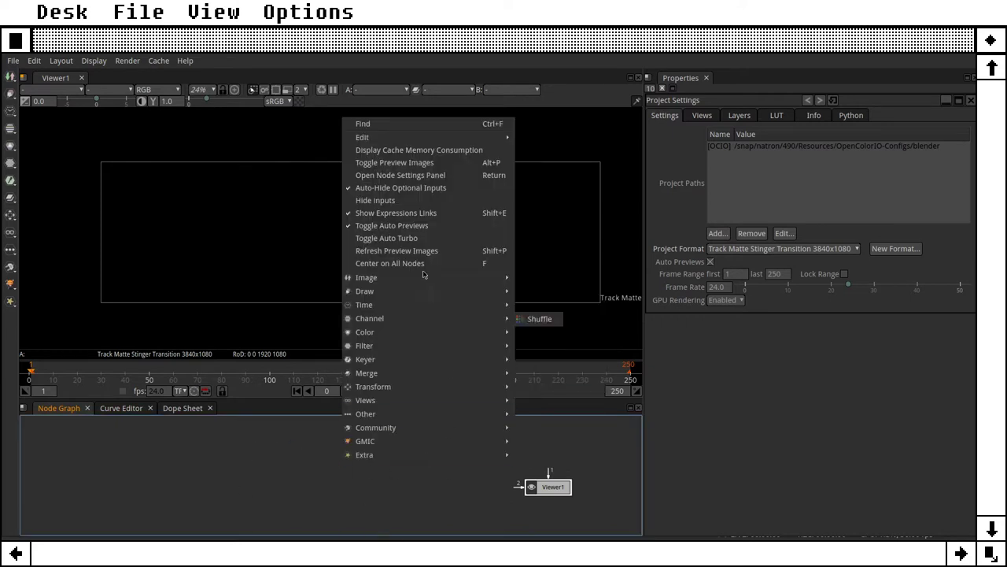
mouse_move(411, 292)
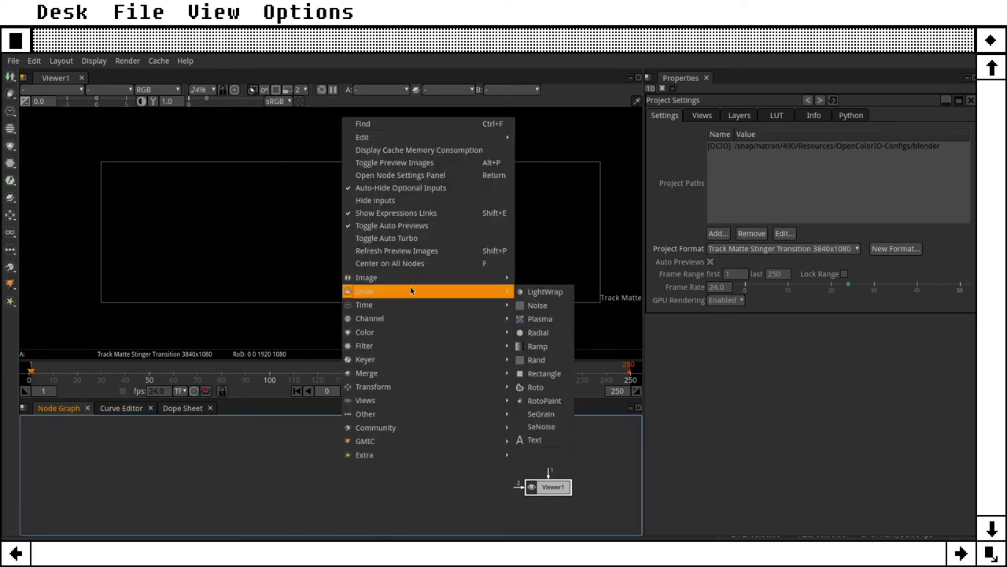
click(543, 373)
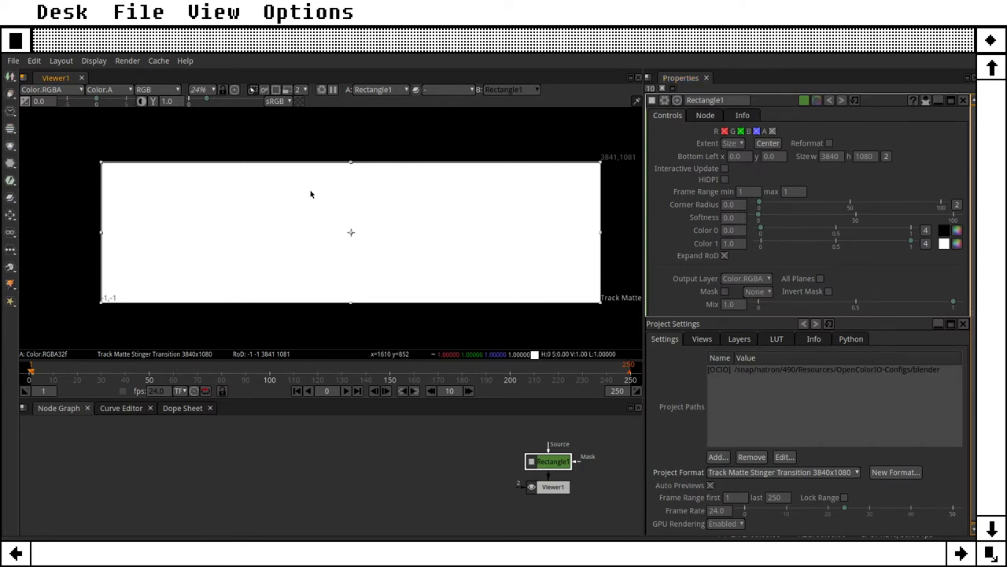
Move the Rectangle node away from the viewer node and set the rectangle's width to 1920.
double_click(831, 156)
drag(556, 461, 365, 452)
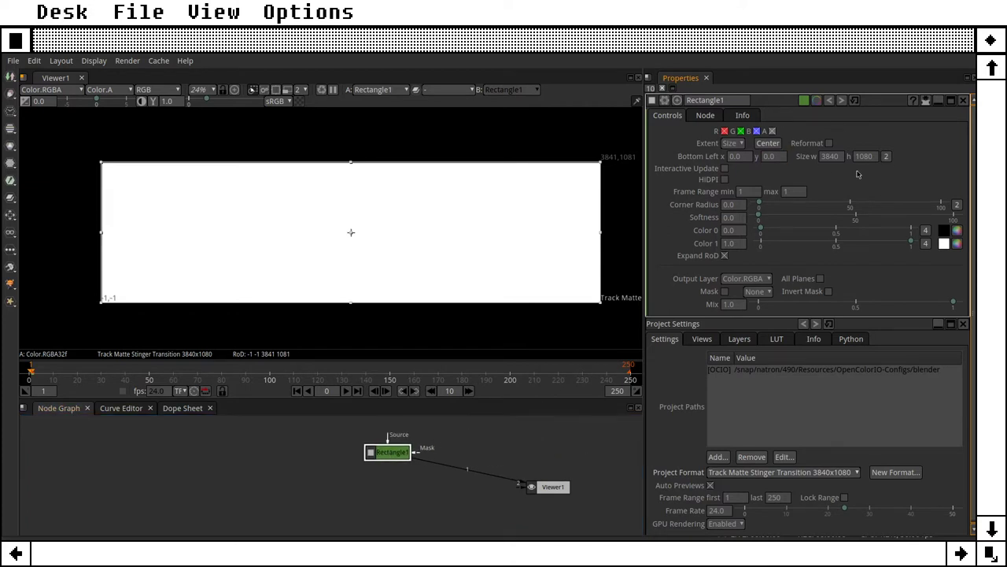
drag(398, 457, 387, 461)
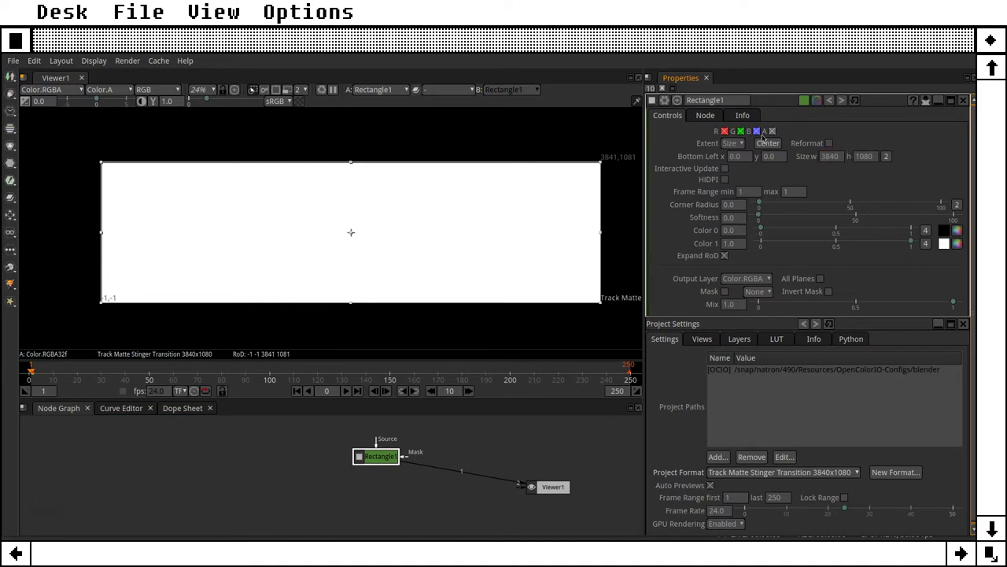
double_click(830, 156)
text(1920)
key(Tab)
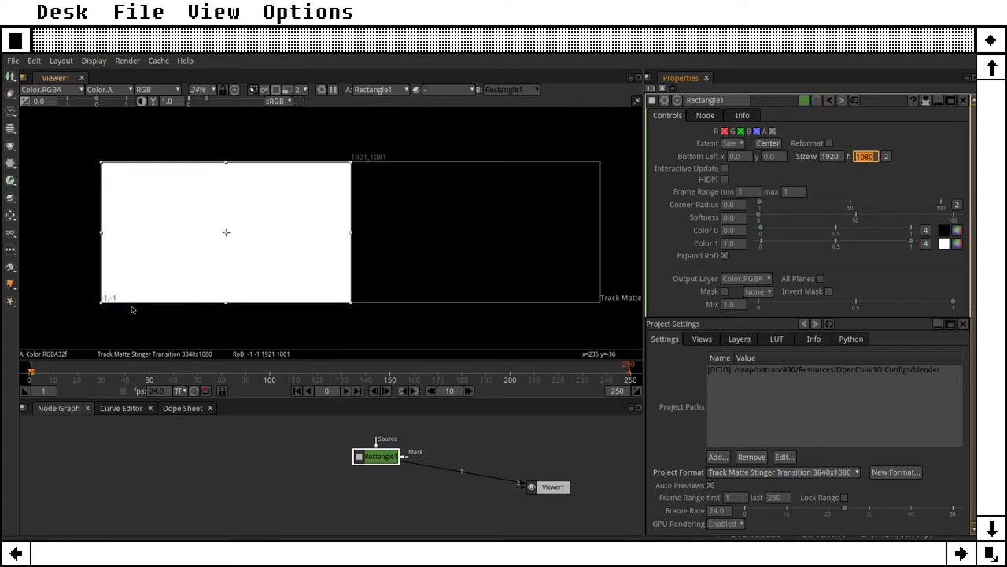
click(300, 392)
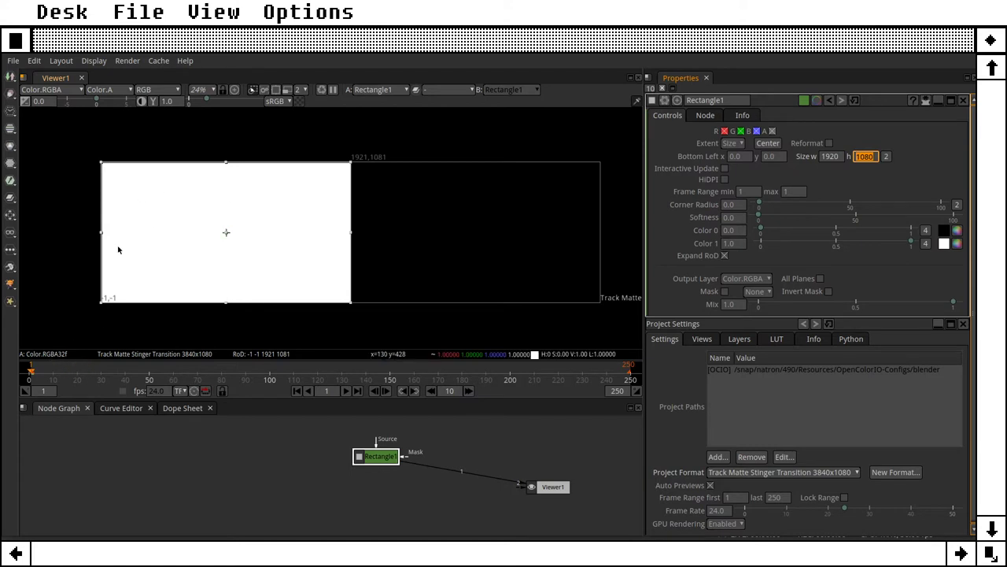
Insert a Transform node after the Rectangle node and place it between the rectangle and the viewer.
drag(378, 458, 365, 449)
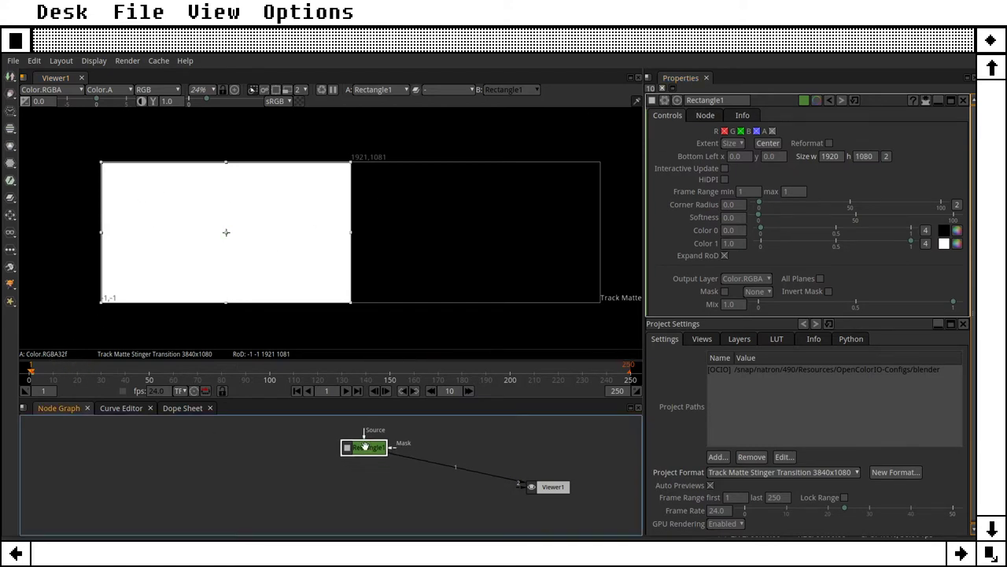
right_click(365, 446)
click(368, 453)
right_click(367, 448)
mouse_move(441, 355)
mouse_move(589, 435)
mouse_move(499, 370)
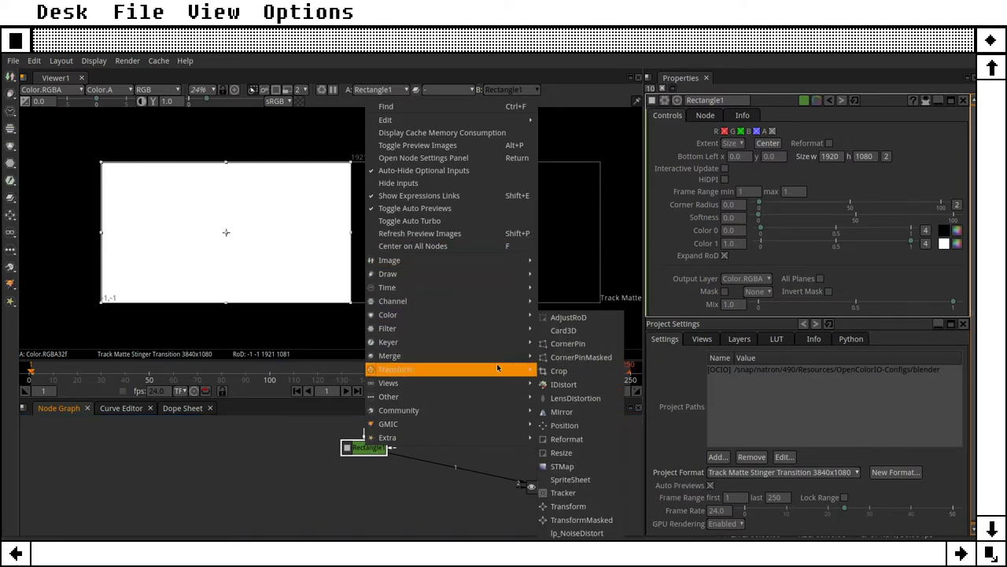
click(571, 506)
drag(366, 475, 455, 471)
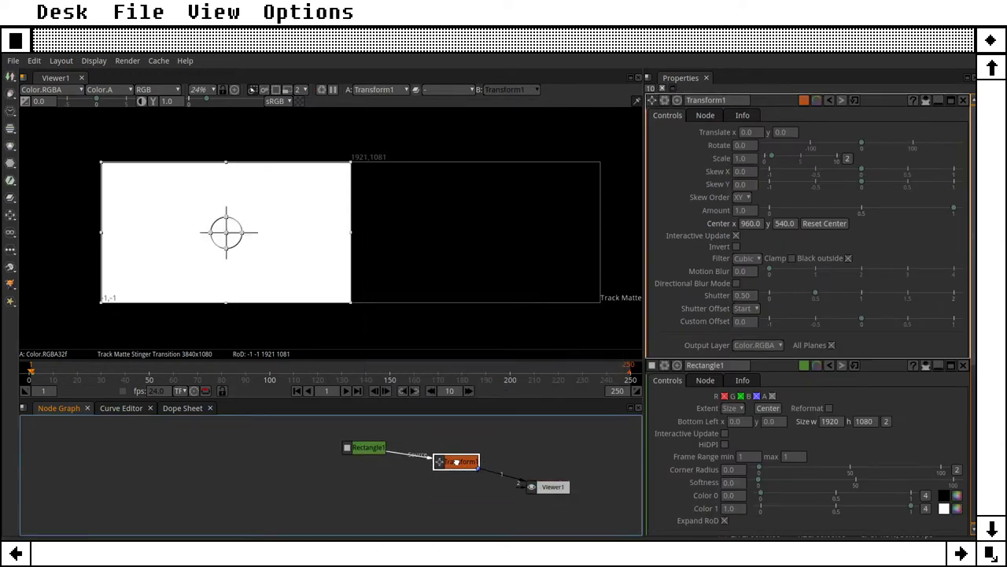
Set the Transform node's rotation to 45.
click(746, 146)
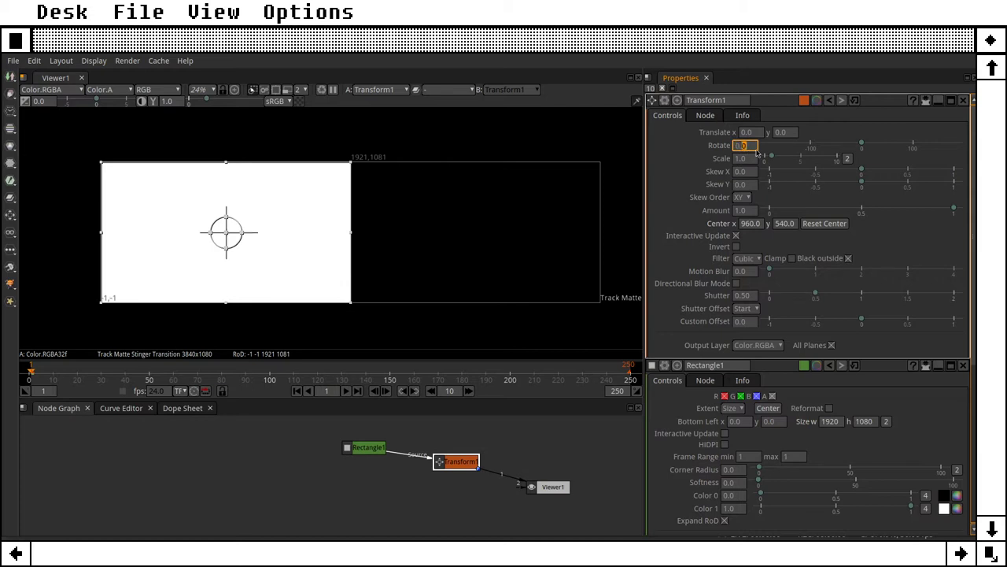
text(45)
key(Tab)
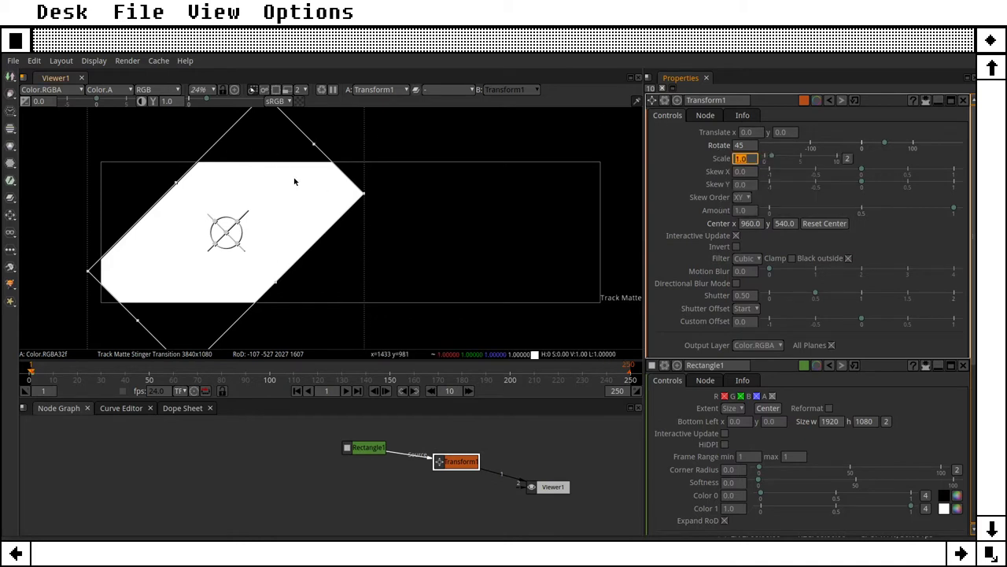
scroll(374, 199, down, 1)
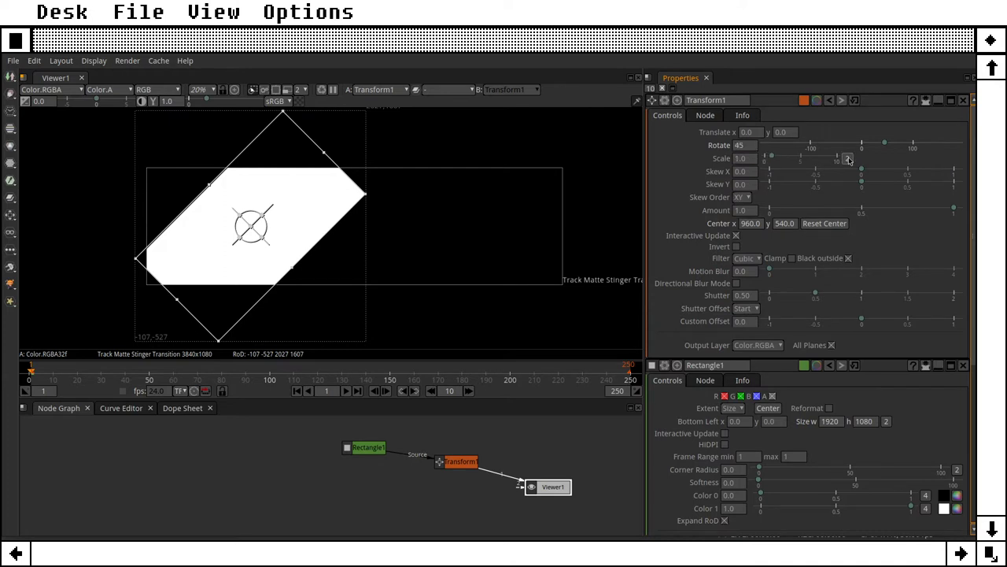
Split the Transform node's scale into separate x and y values and set the x scale to 2.
click(735, 159)
mouse_move(772, 157)
mouse_down()
mouse_move(848, 159)
mouse_move(761, 159)
mouse_up()
double_click(752, 159)
text(1)
key(Tab)
click(848, 160)
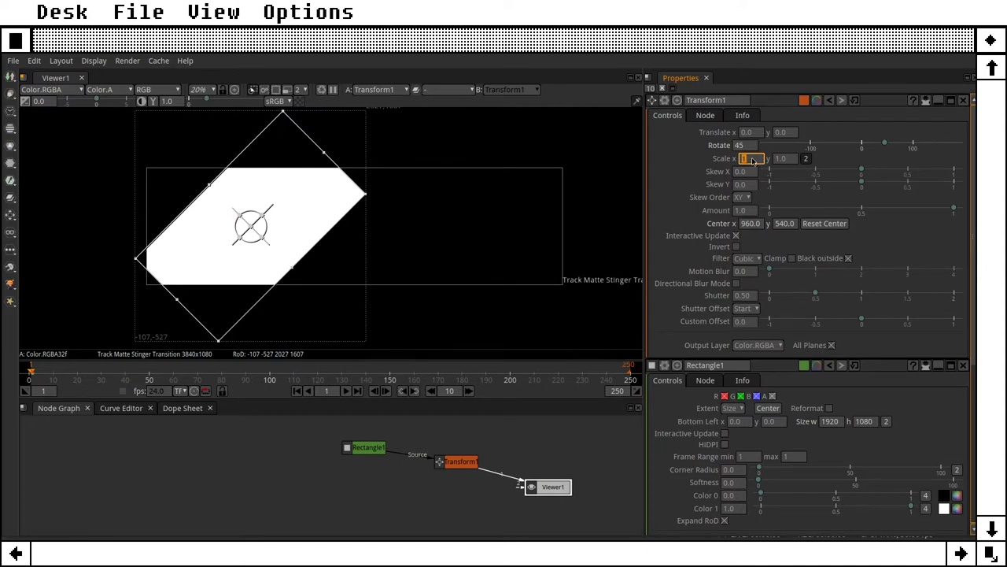
text(2)
key(Tab)
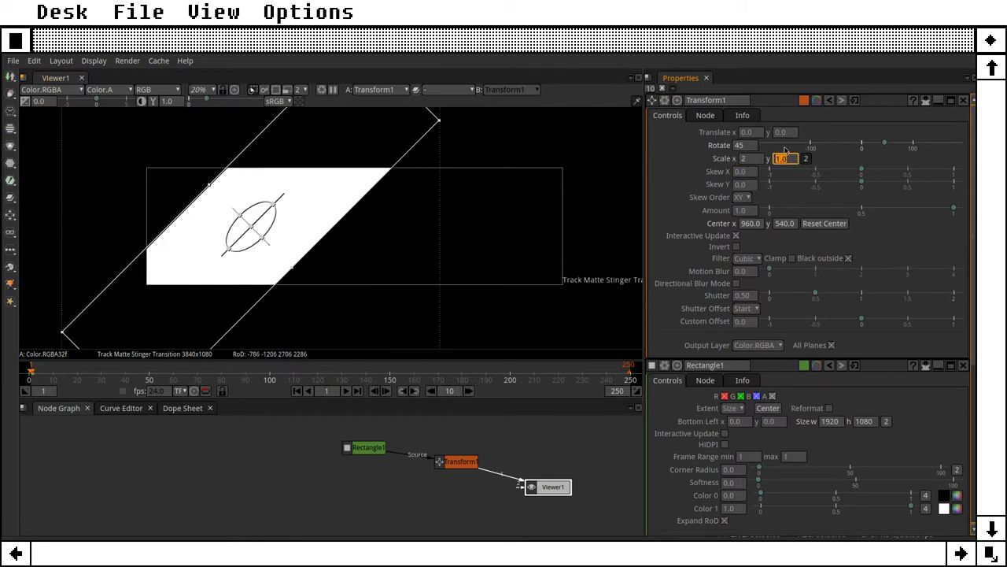
Narrow the rotated bar by setting the Transform node's y scale to .3.
text(.5)
key(Tab)
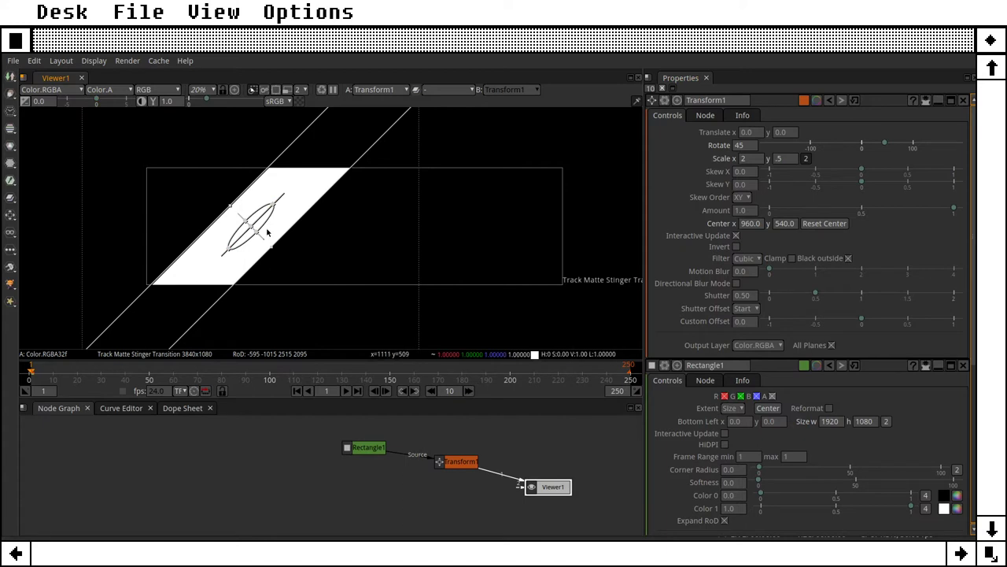
click(791, 159)
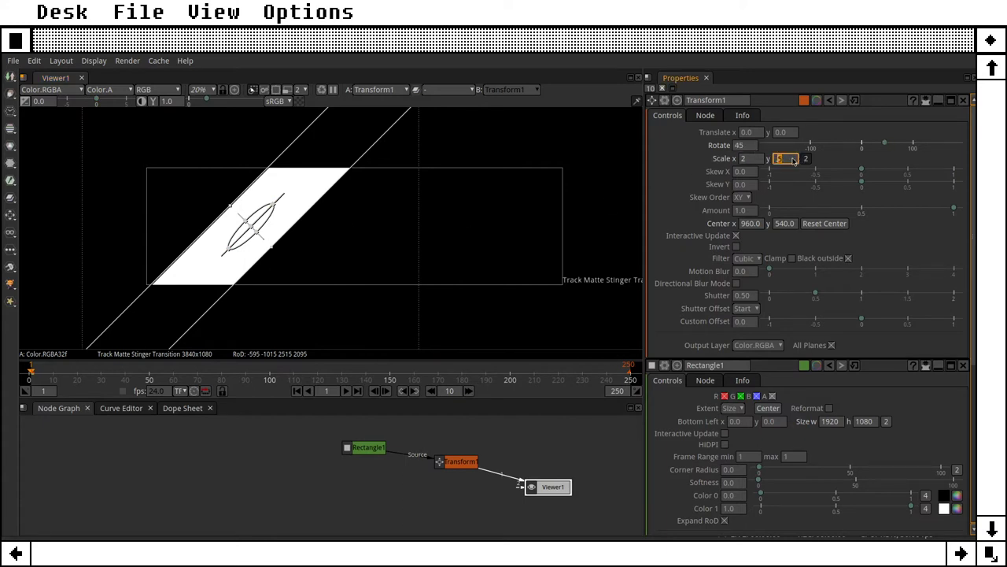
text(.3)
key(Tab)
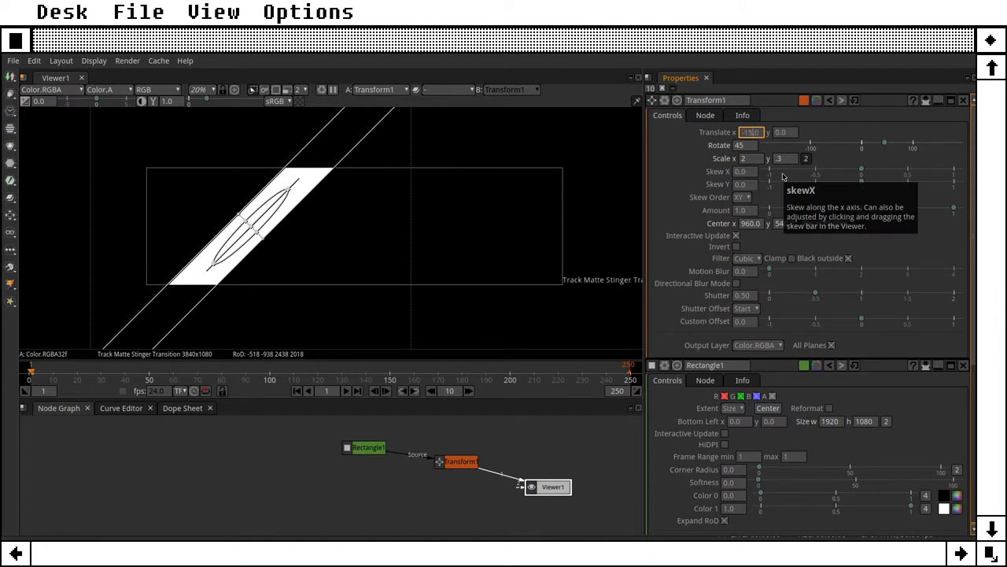
Try translating the bar by -1500 in x and 1500 in y.
key(Tab)
text(150)
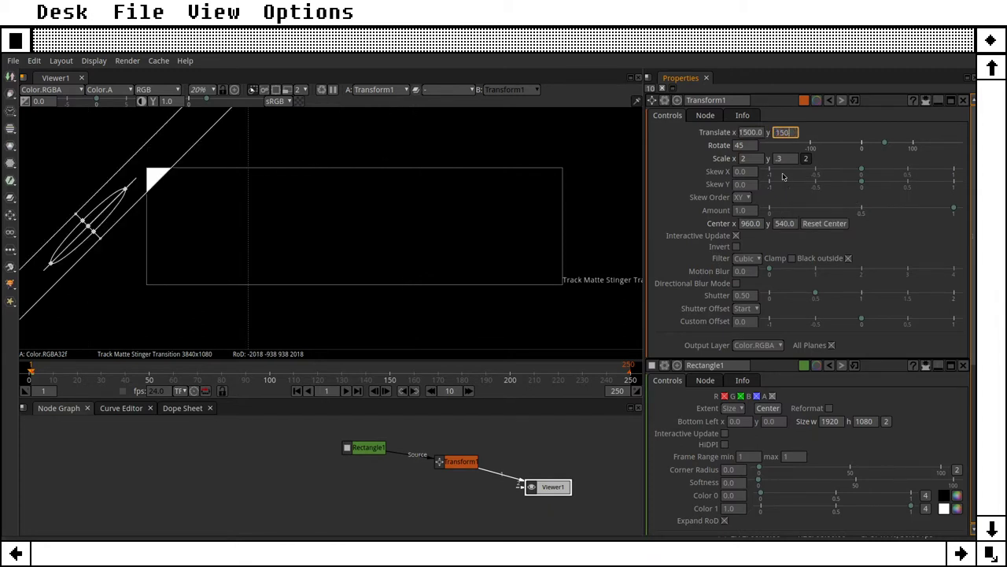
text(0)
key(Tab)
Set the Transform node's translation to x -1000 and y 1000.
key(shift+Tab)
key(shift+Tab)
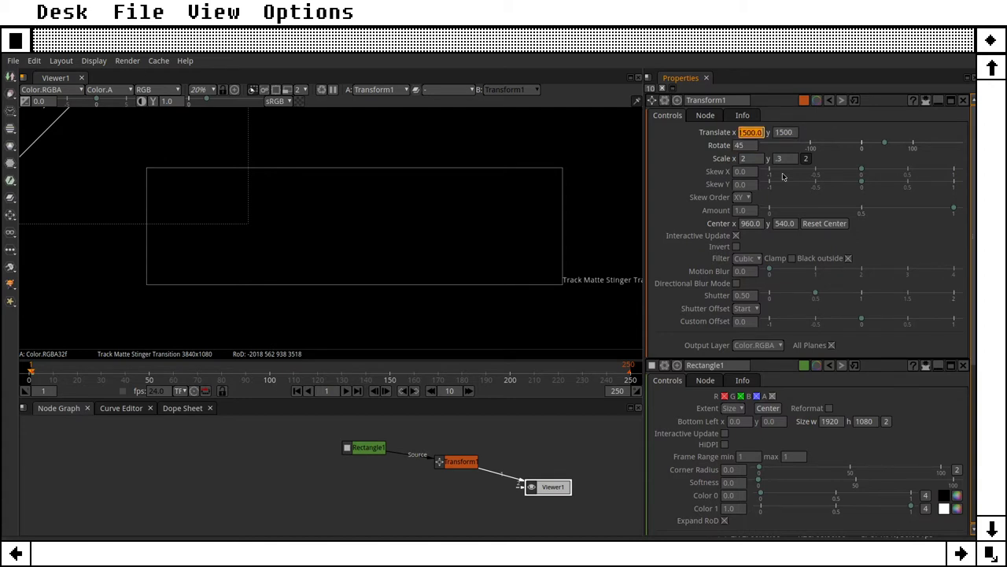
text(-10)
key(Tab)
text(100)
key(Tab)
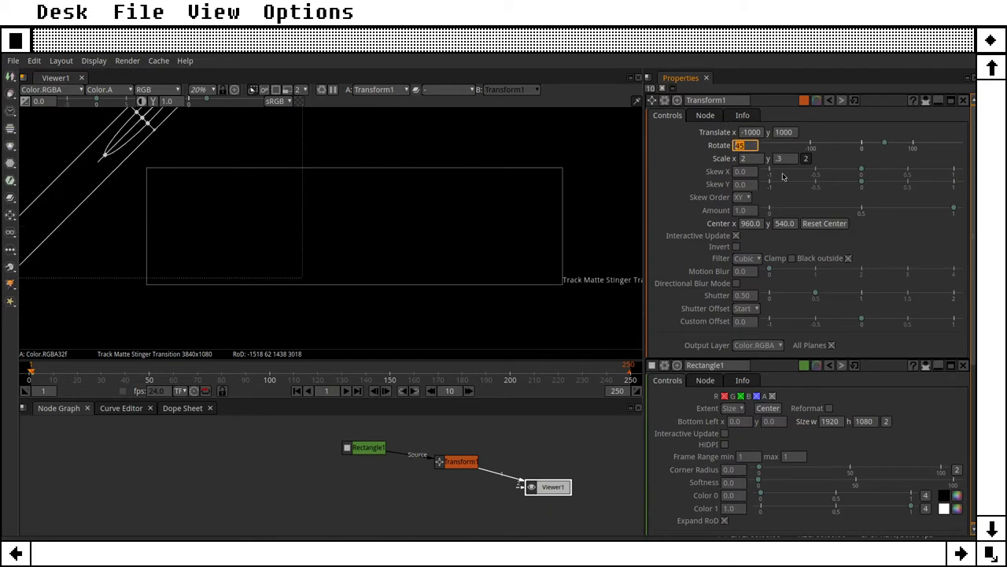
Try translating the bar by -800 in x and 800 in y.
key(shift+Tab)
key(shift+Tab)
text(-800)
key(Tab)
text(800)
key(Tab)
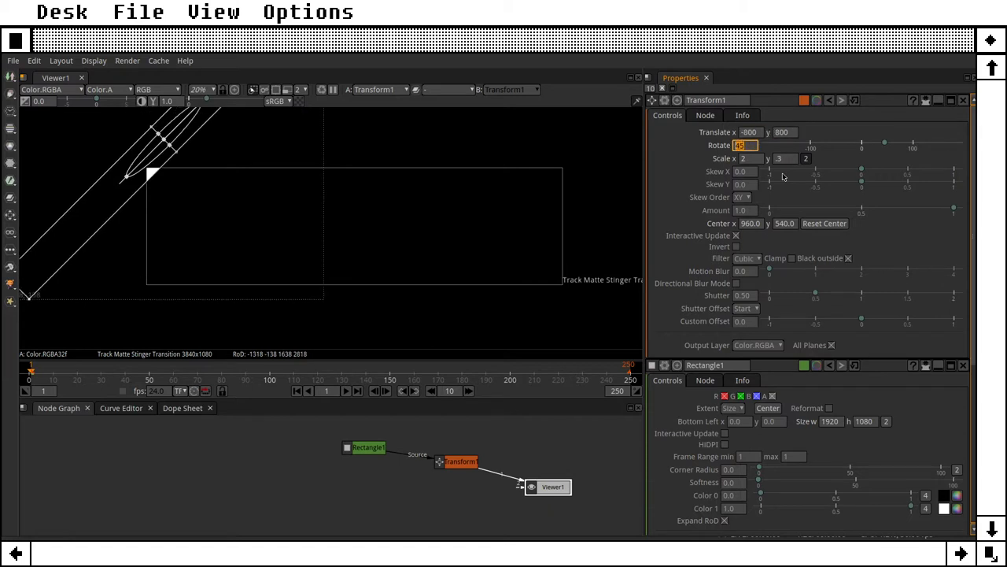
Set the Transform node's translation to x -900 and y 900.
click(760, 136)
text(-900)
key(Tab)
text(0)
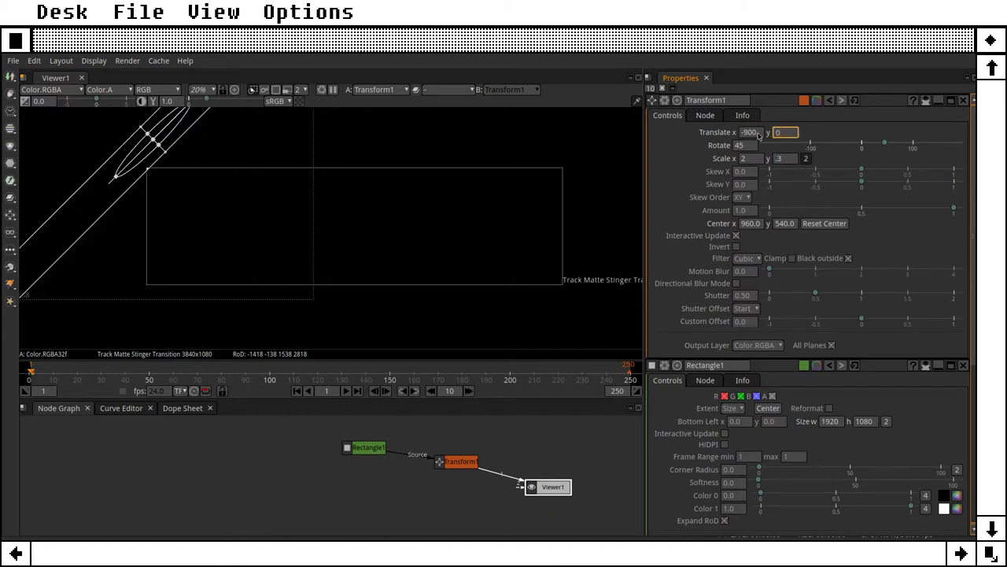
key(Tab)
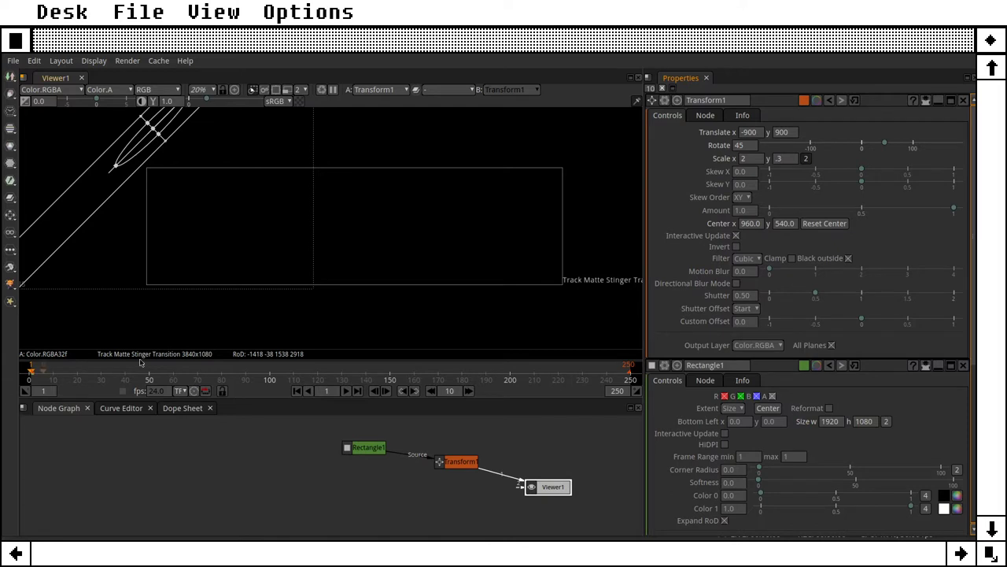
Set a keyframe for both translate dimensions at frame 1 and check the last frame before returning to the first.
right_click(754, 136)
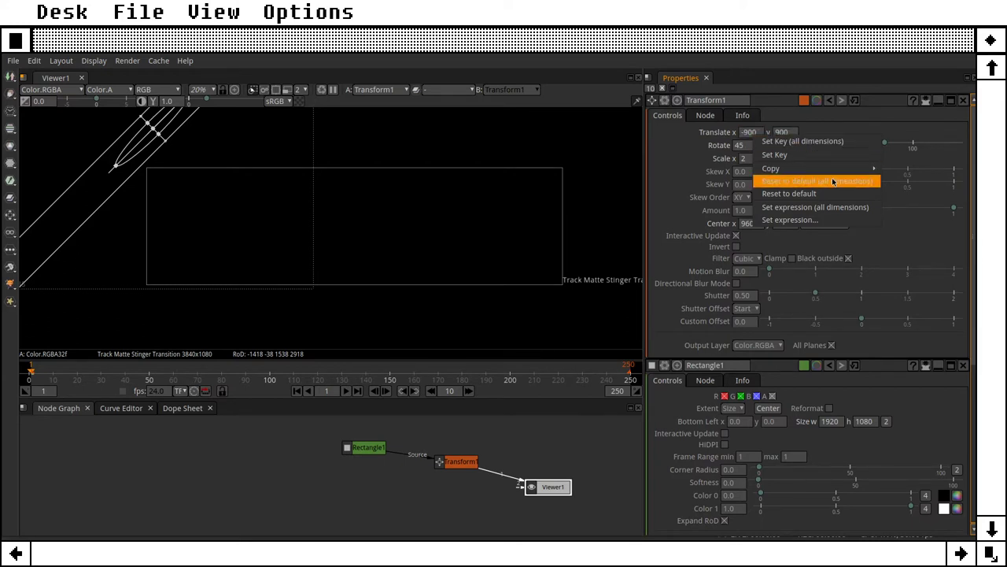
click(779, 141)
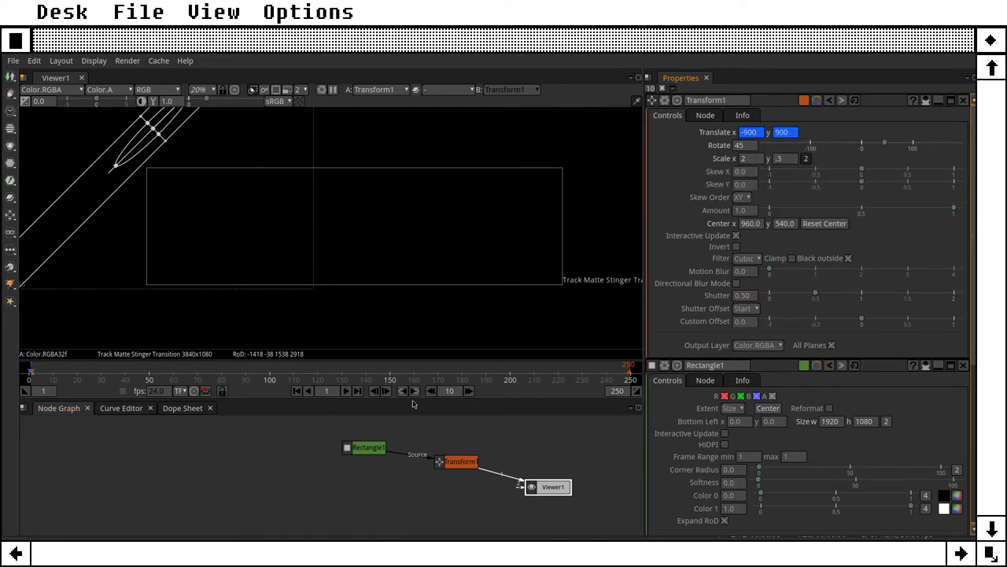
click(361, 391)
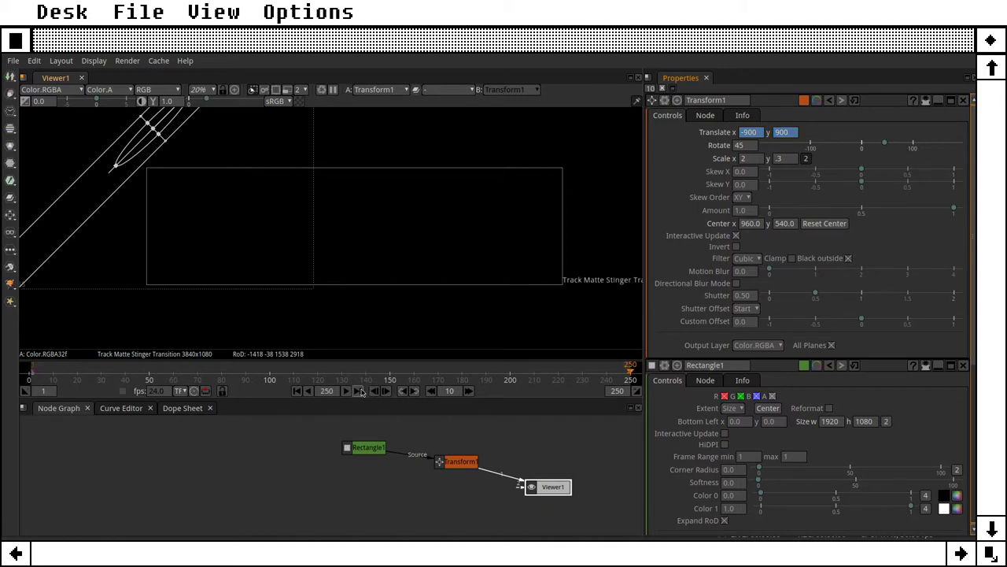
click(297, 391)
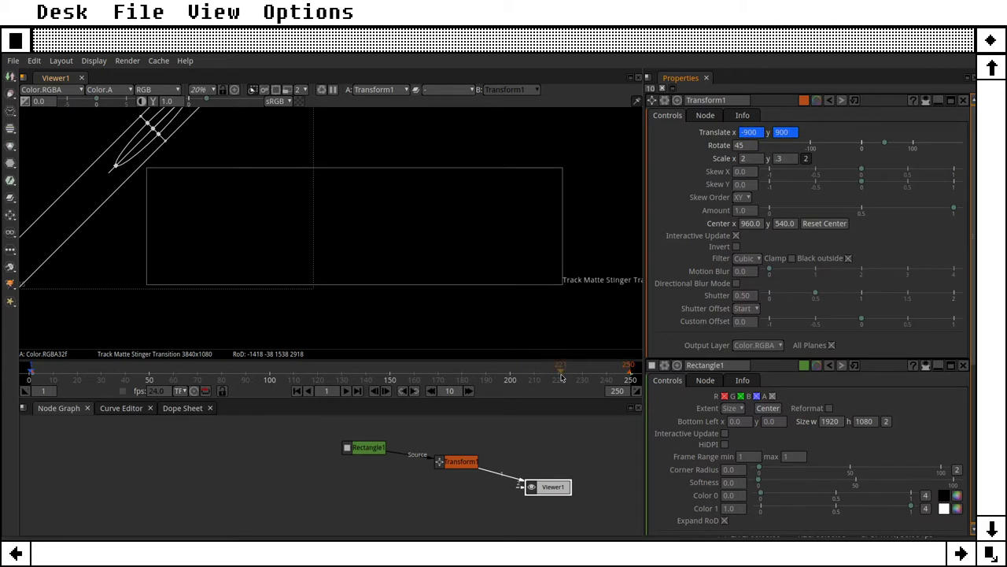
Set the project's frame rate to 60 and the last frame of its range to 120.
key(s)
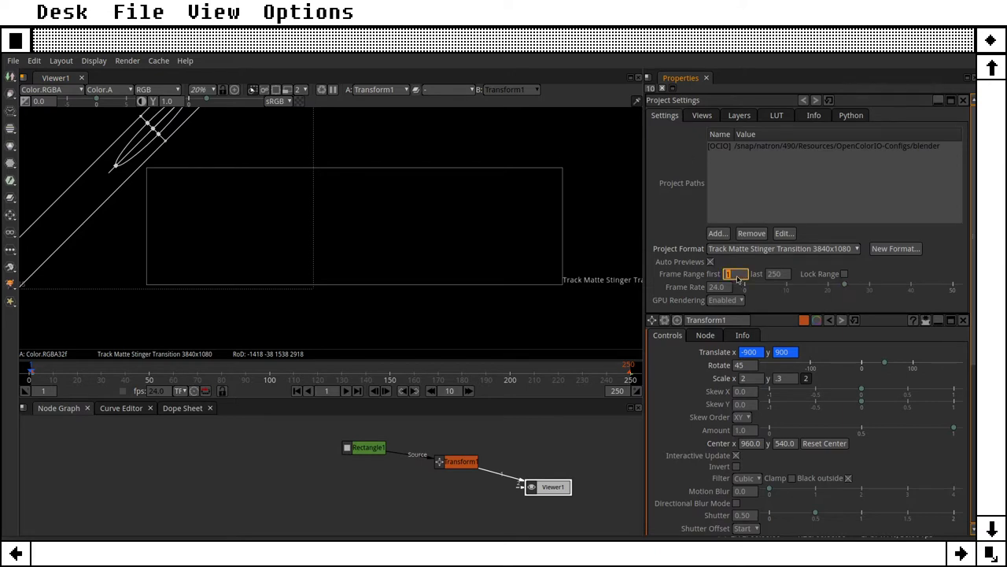
text(60)
key(Return)
text(1250)
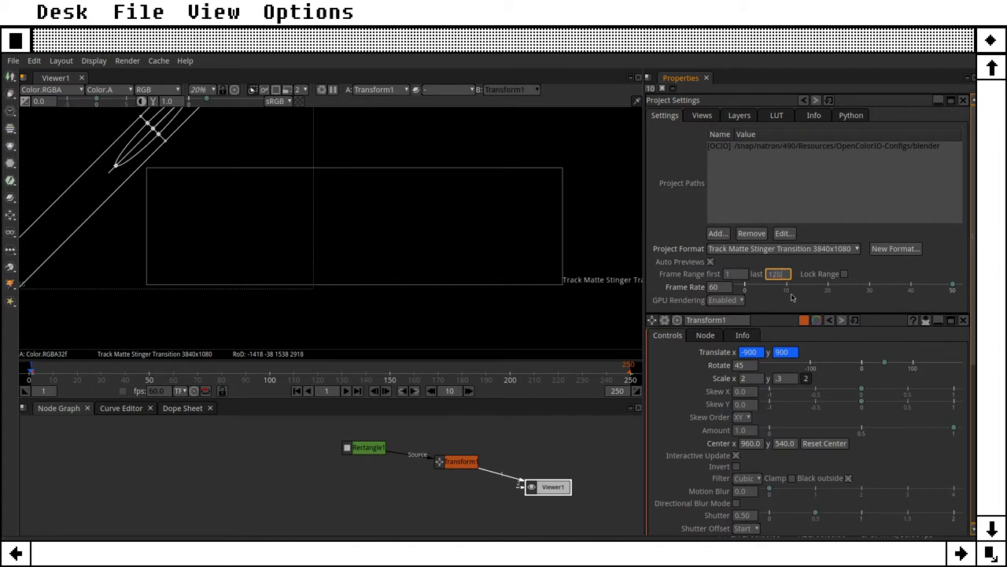
key(Return)
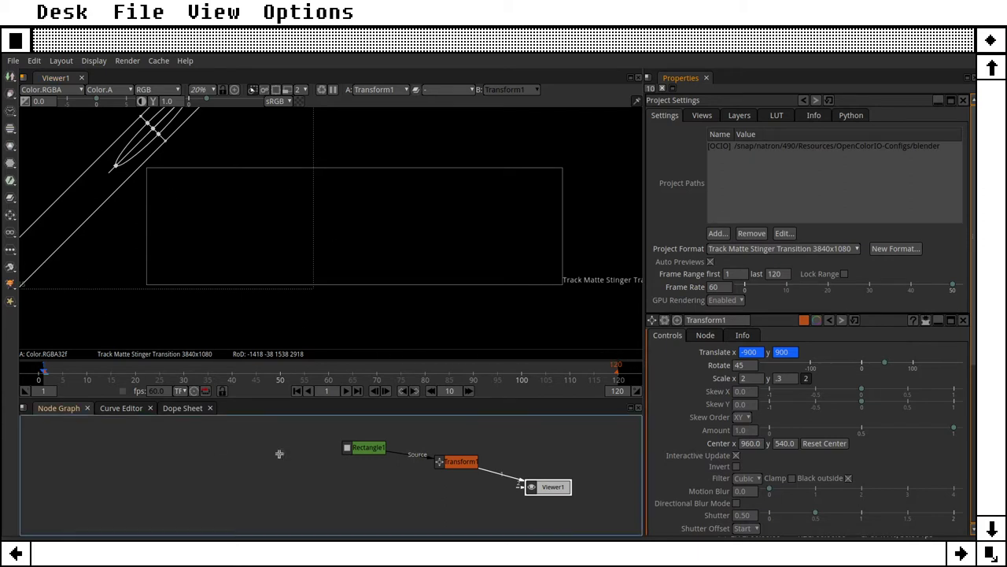
Keyframe the Transform node's translation at frame 120 to x 900 and y -900.
click(358, 391)
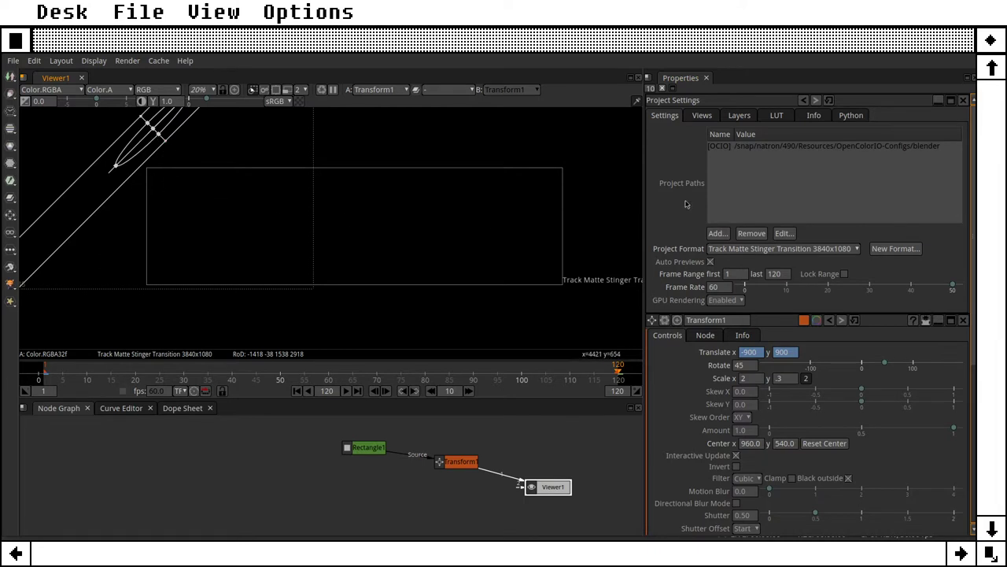
click(457, 461)
double_click(750, 132)
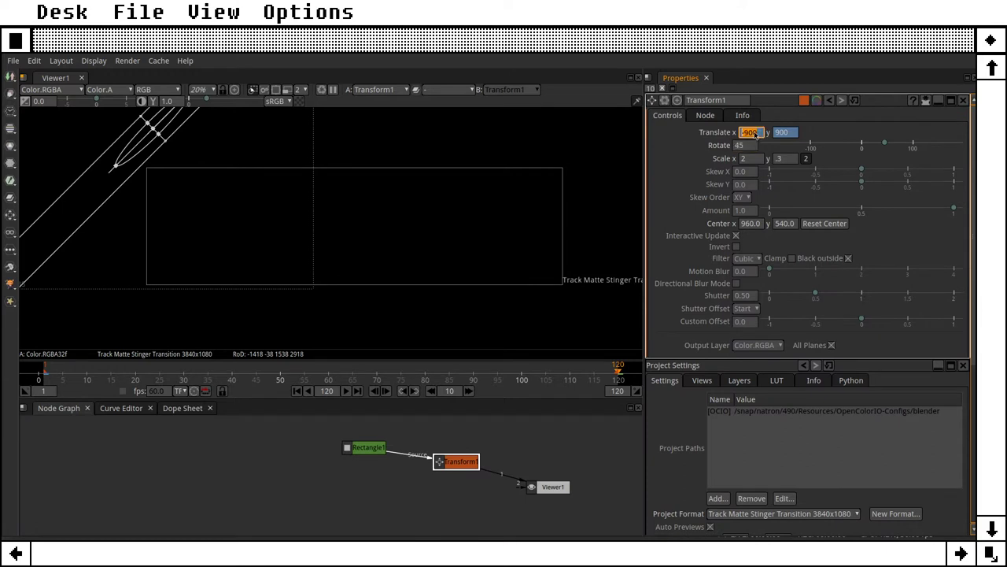
double_click(788, 134)
double_click(778, 159)
double_click(746, 133)
text(-900)
key(Tab)
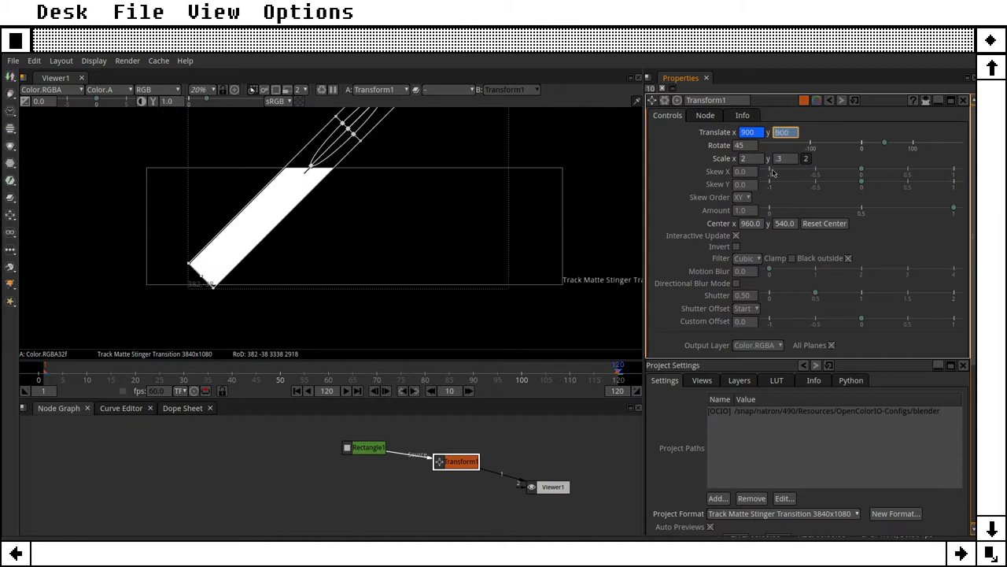
text(-900)
key(Tab)
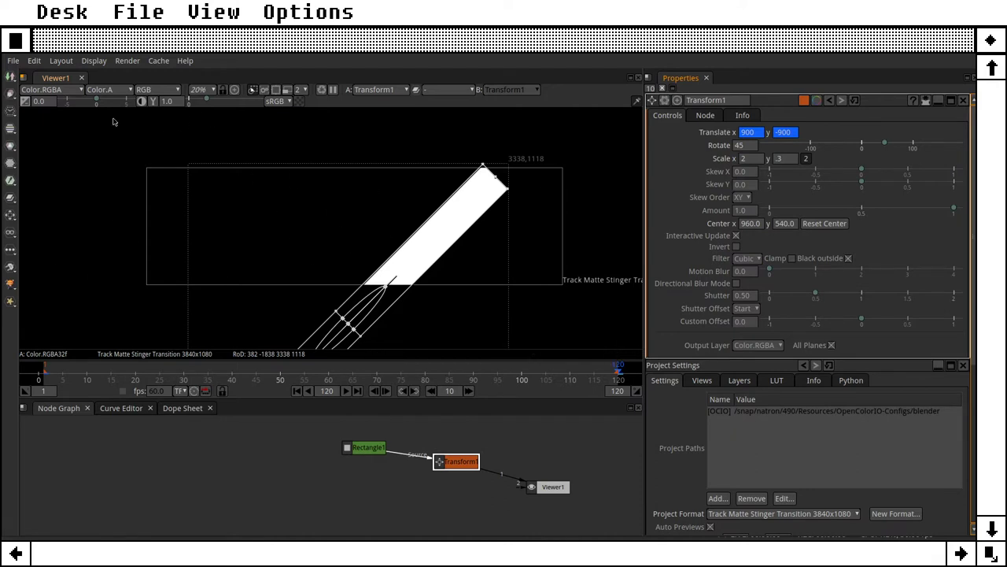
Spread the Rectangle1 and Transform1 nodes away from the viewer node to make room in the graph.
drag(447, 462, 348, 471)
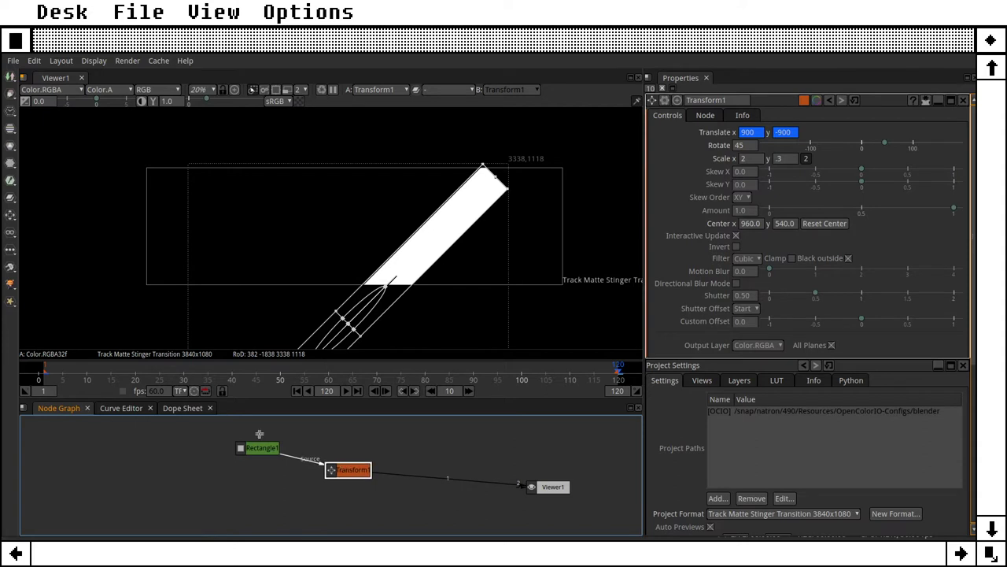
drag(262, 443, 228, 436)
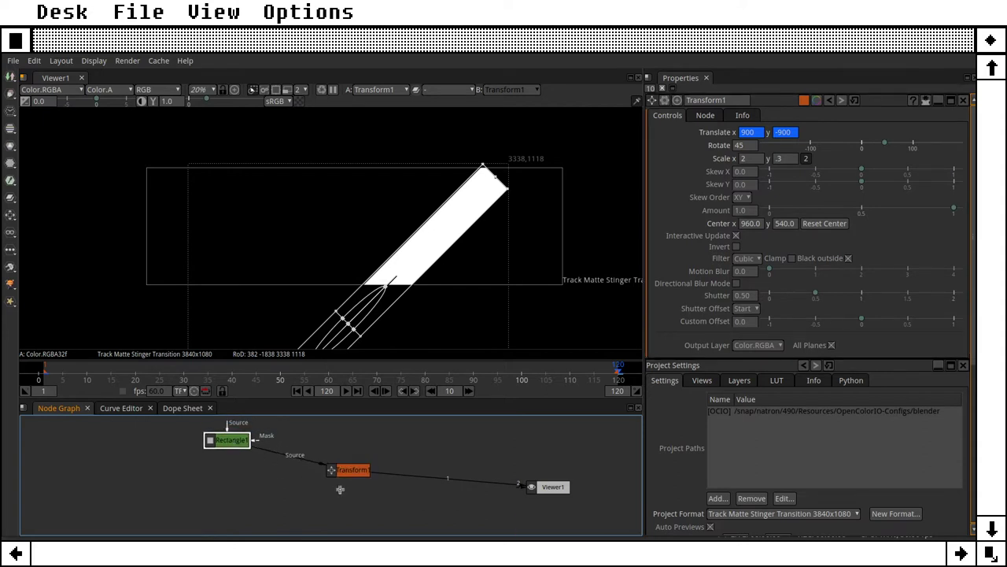
drag(346, 476, 342, 492)
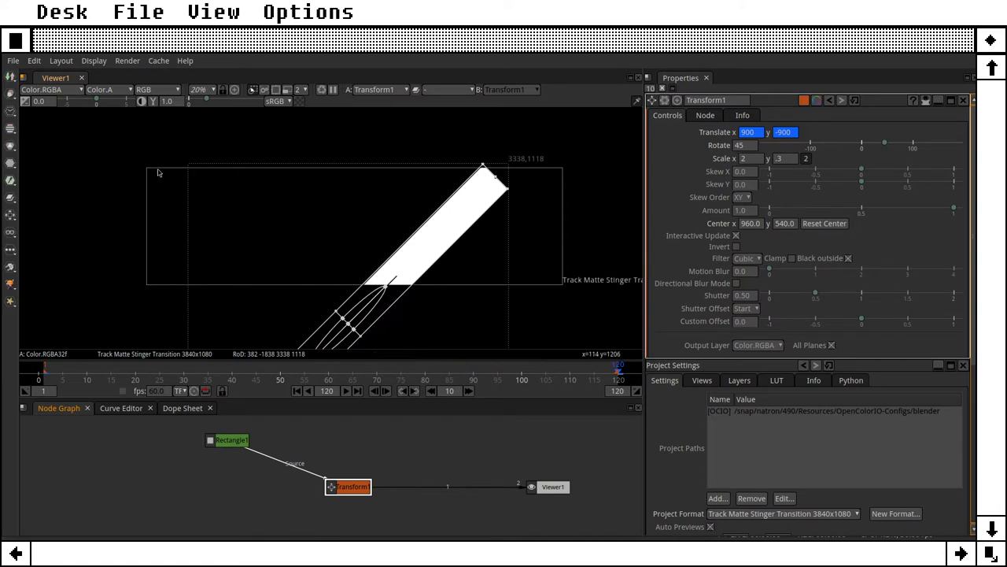
Add a second Rectangle node and place it above the Transform1 node.
click(412, 443)
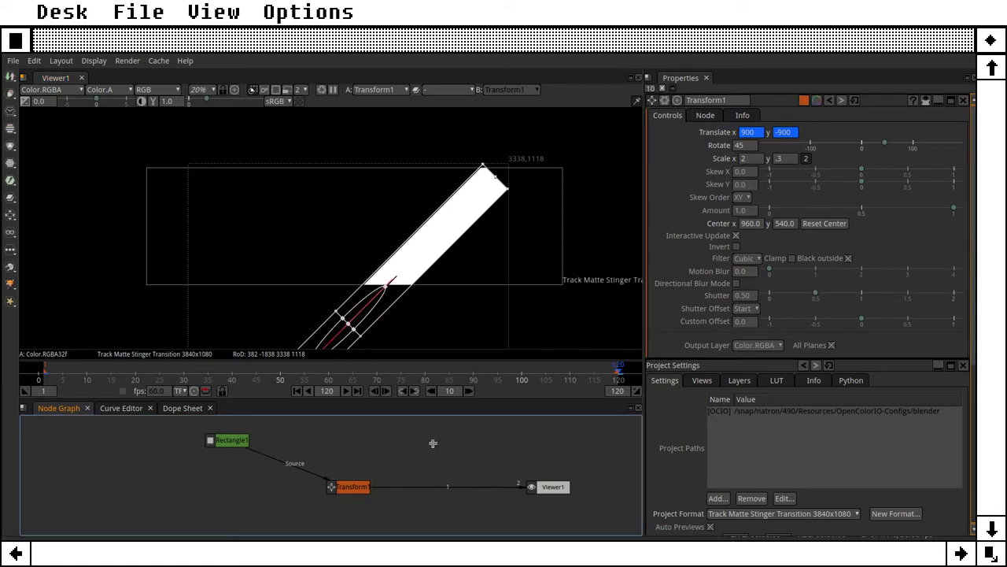
right_click(429, 447)
mouse_move(514, 269)
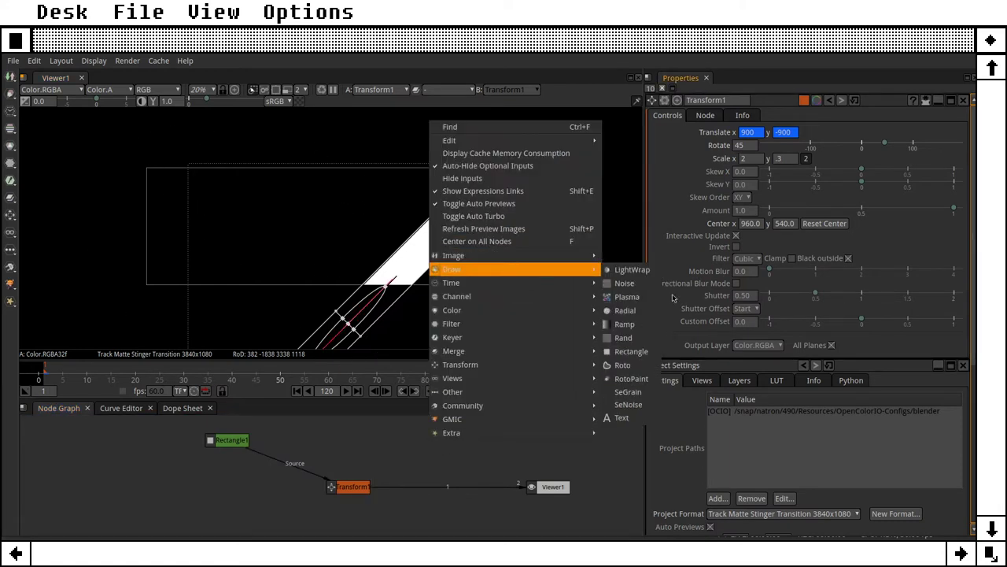
click(638, 359)
drag(353, 482, 384, 447)
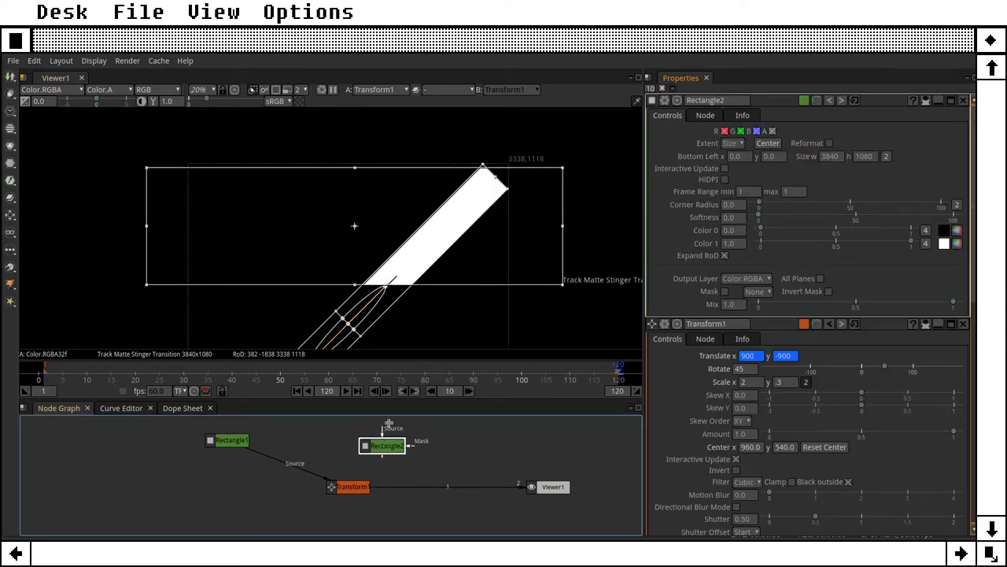
Rename the new rectangle node as "Left side mask" and shift it slightly in the graph.
double_click(730, 100)
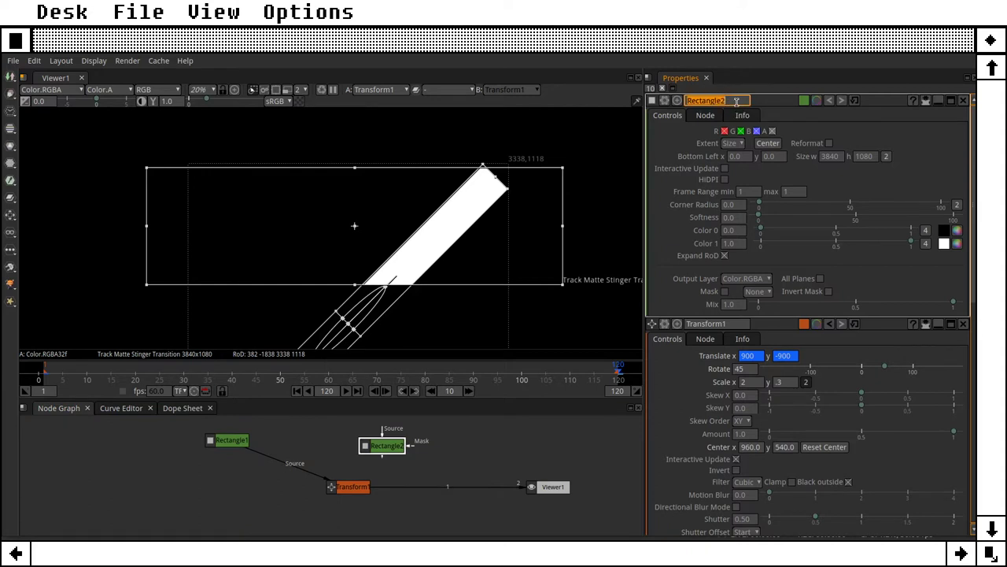
text(oL)
text(eft side mask)
key(Return)
drag(388, 450, 375, 445)
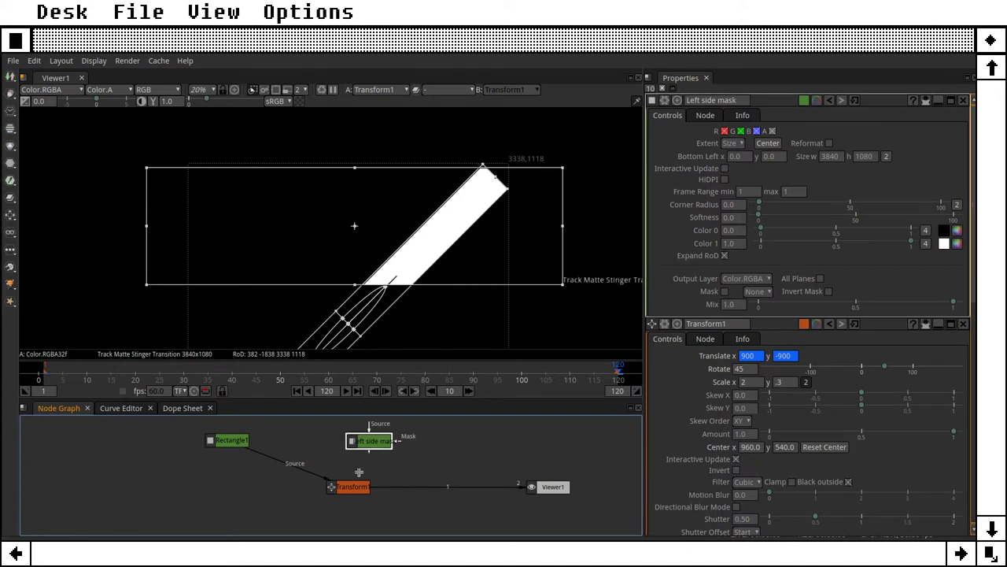
Disconnect the viewer from Transform1 and reposition the Transform1 and Left side mask nodes to leave space for another node.
drag(352, 486, 296, 477)
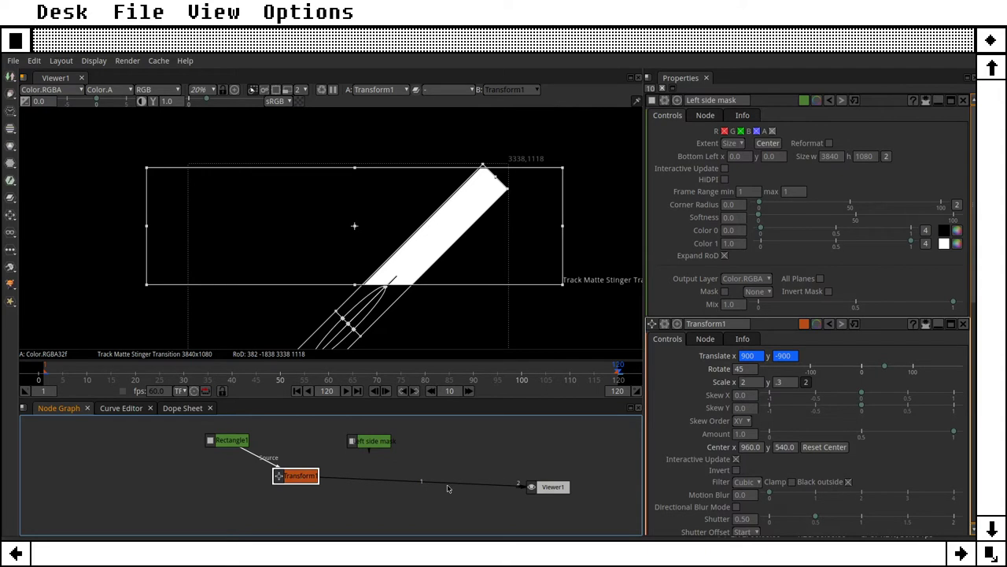
drag(425, 478, 416, 497)
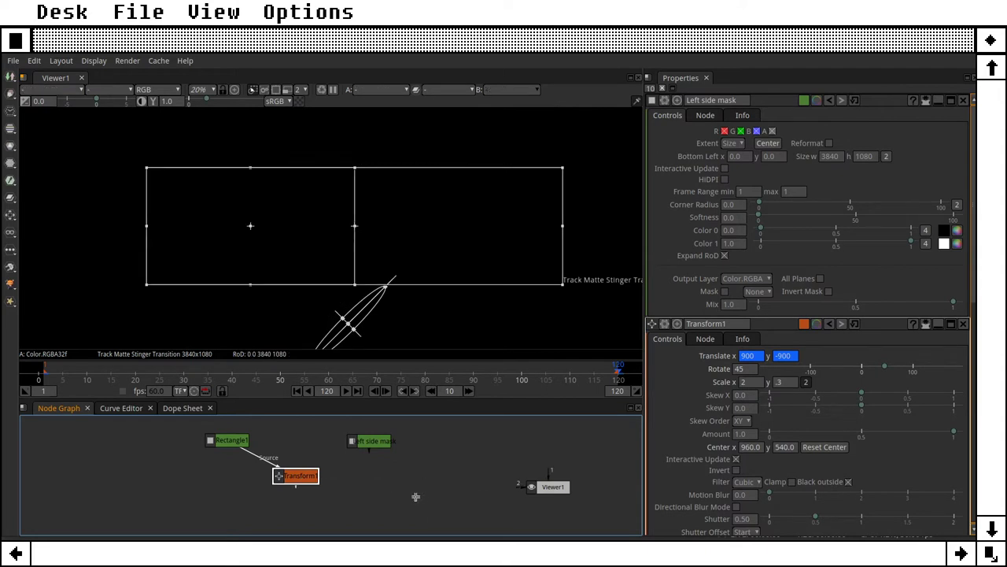
right_click(292, 476)
mouse_move(299, 470)
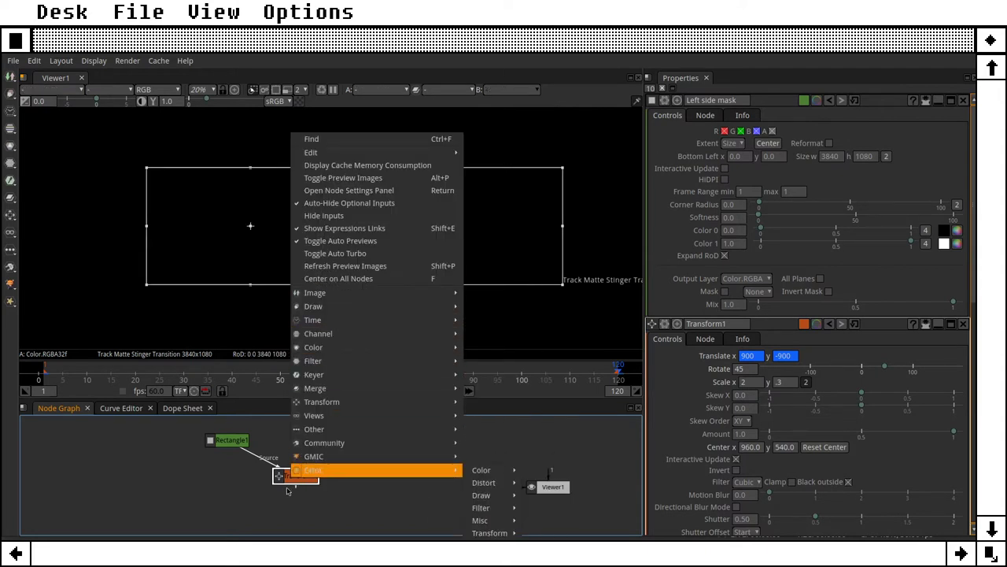
click(289, 496)
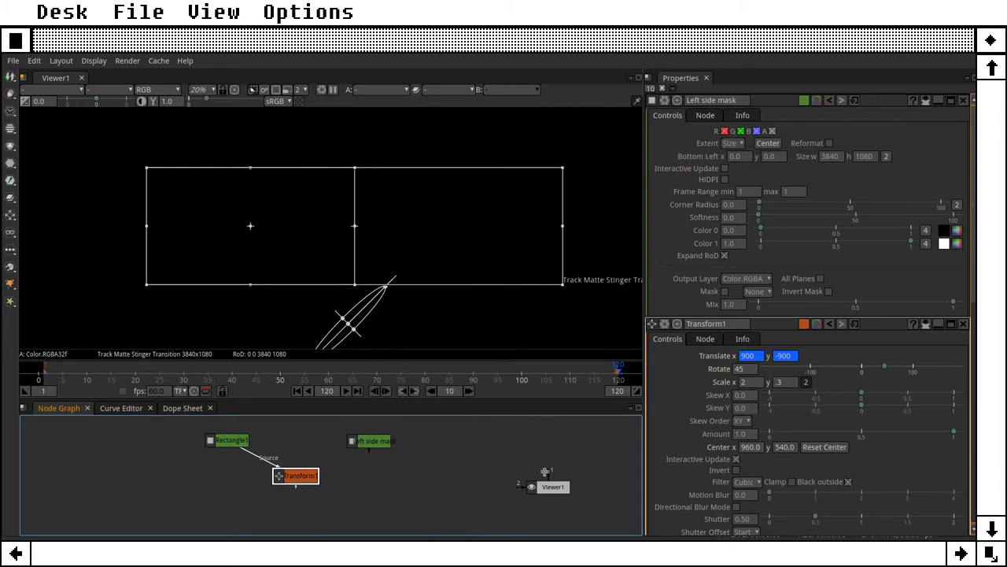
drag(521, 484, 299, 477)
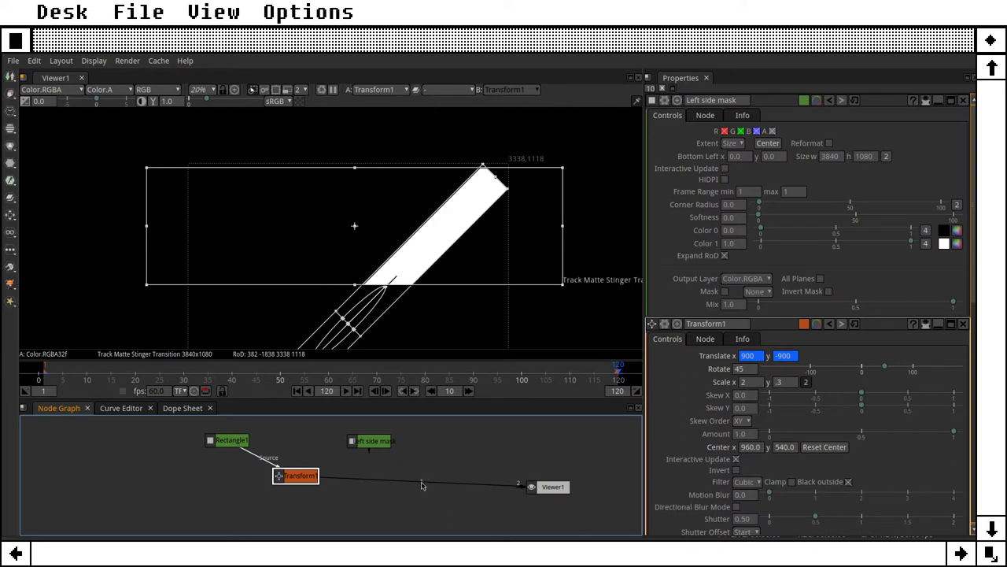
drag(423, 486, 518, 480)
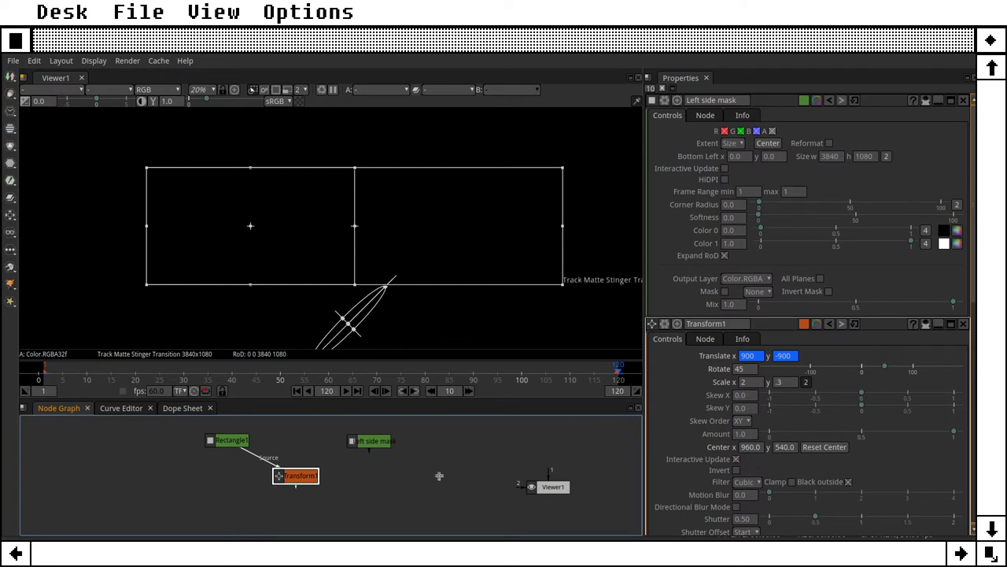
drag(290, 477, 308, 482)
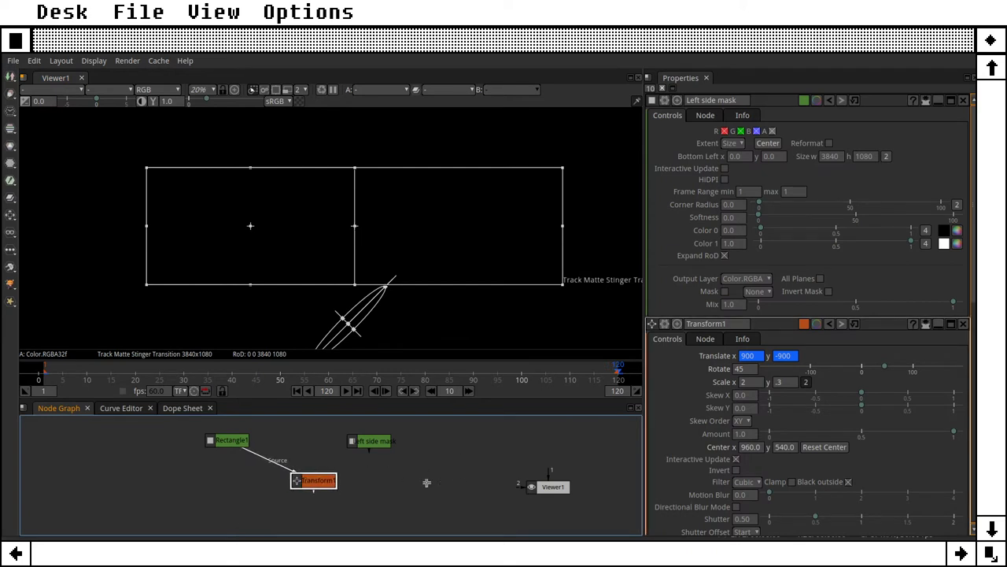
drag(360, 443, 378, 437)
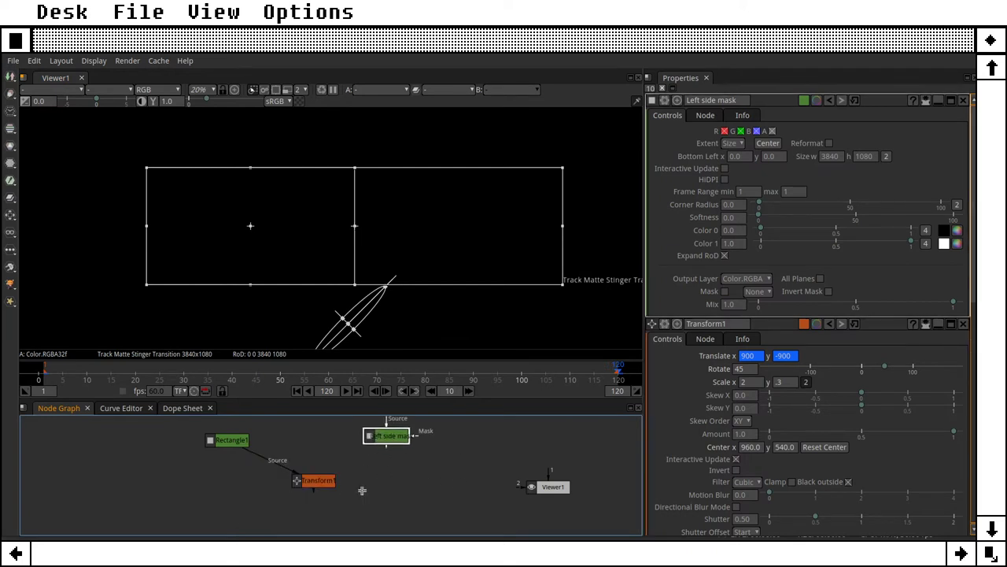
Add a Merge node after Transform1, connect its mask input to Left side mask, and place it below both nodes.
right_click(314, 481)
mouse_move(380, 345)
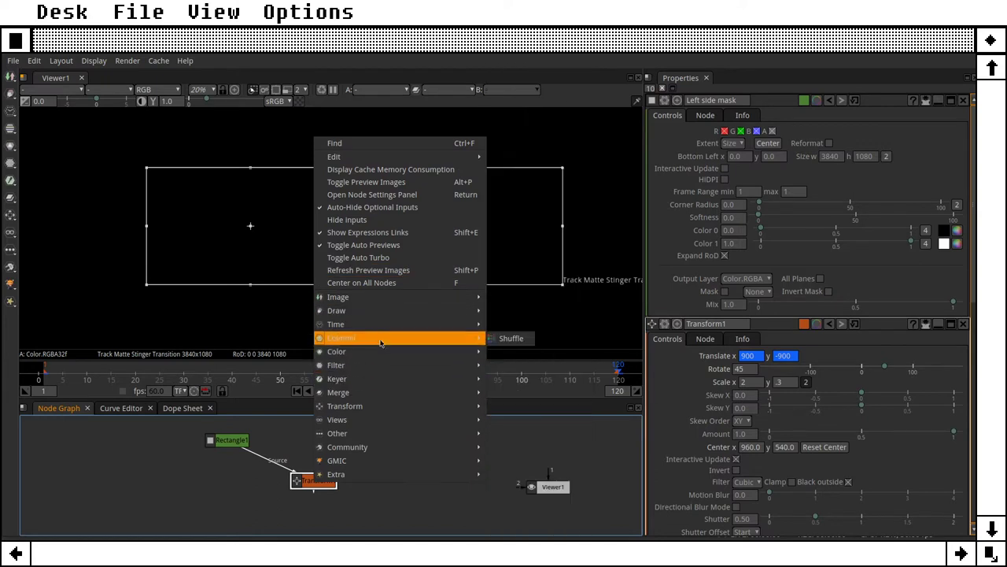
mouse_move(397, 392)
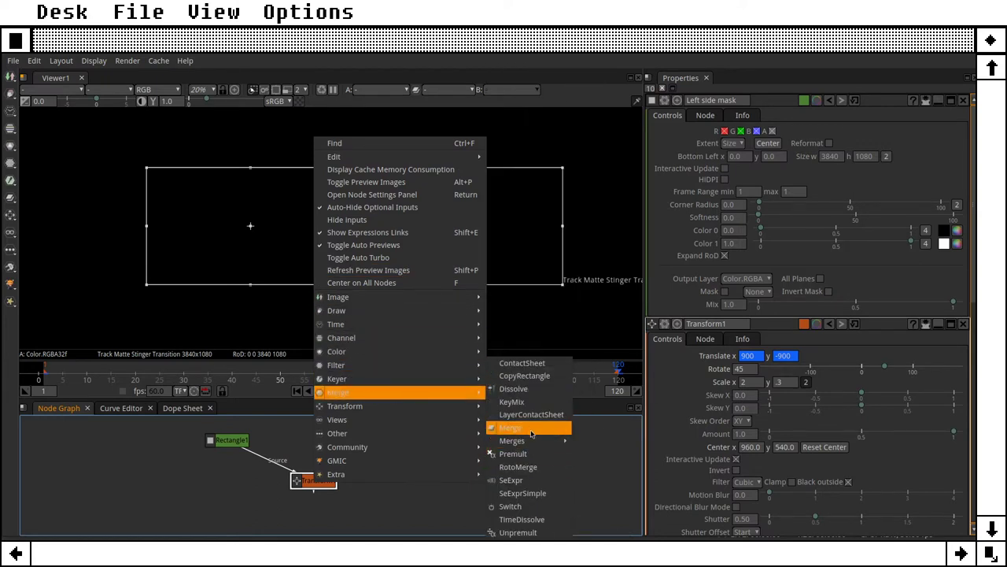
click(531, 435)
drag(303, 512, 407, 444)
drag(401, 496, 380, 501)
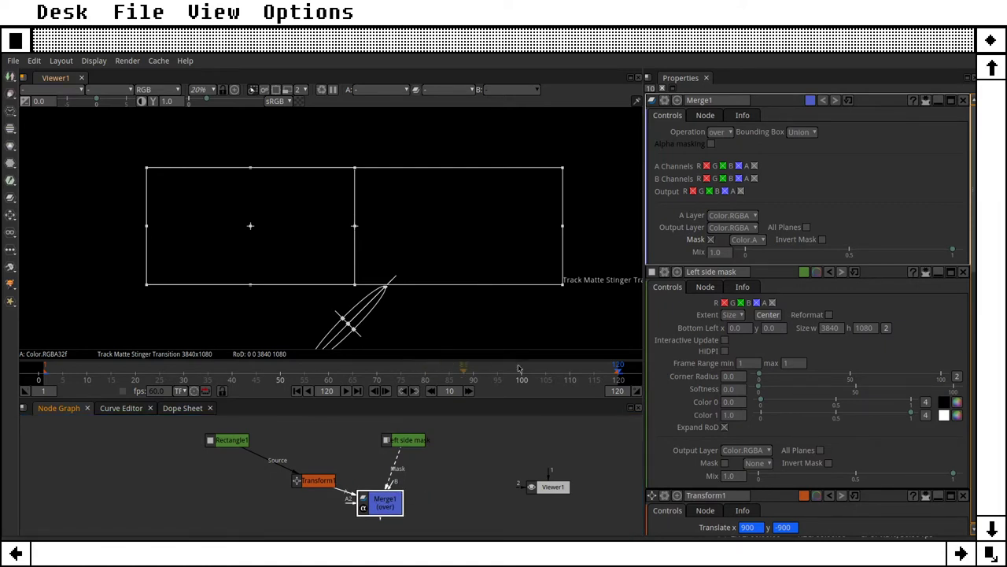
Move the playhead to frame 66 and space out the Transform1, Merge1 and Left side mask nodes.
drag(564, 367, 357, 378)
drag(315, 480, 306, 475)
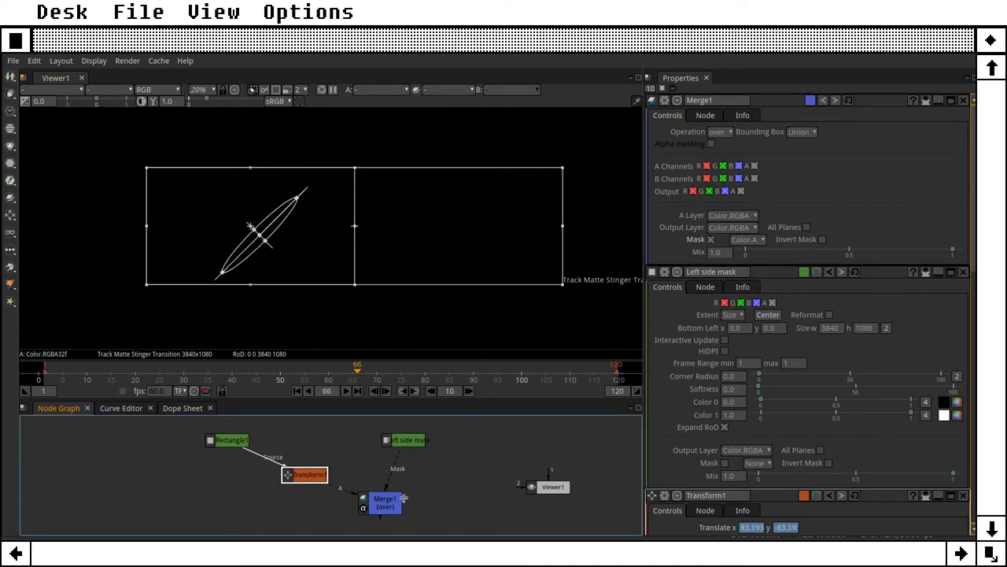
drag(396, 500, 394, 499)
drag(405, 439, 419, 439)
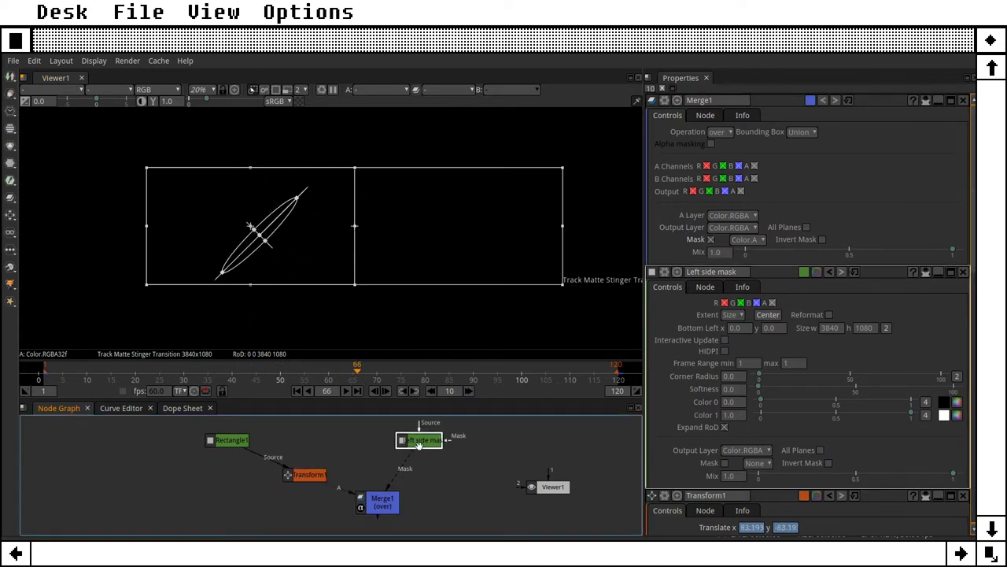
Spread out the Left side mask and Merge1 nodes and connect the viewer to Merge1's output.
click(387, 505)
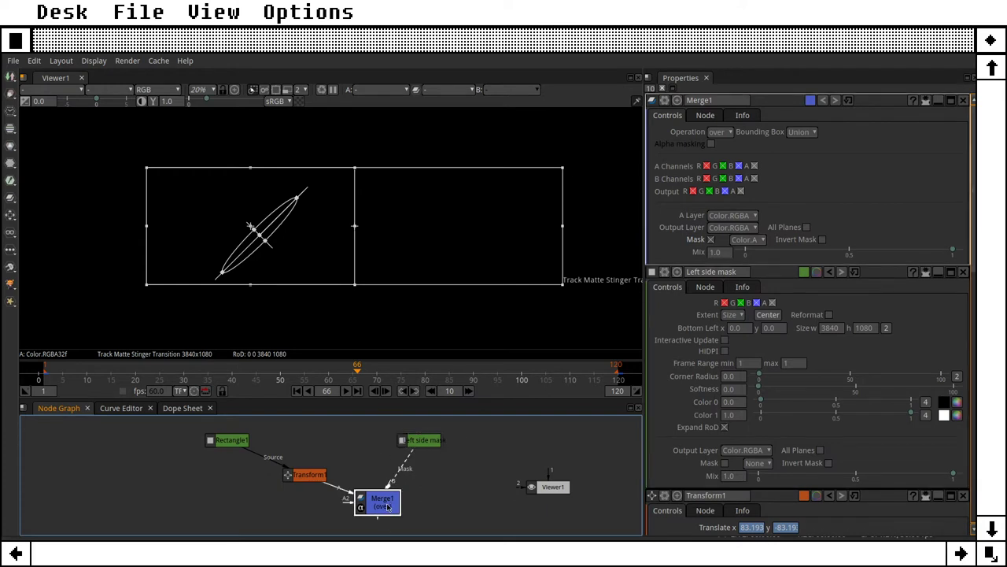
click(822, 240)
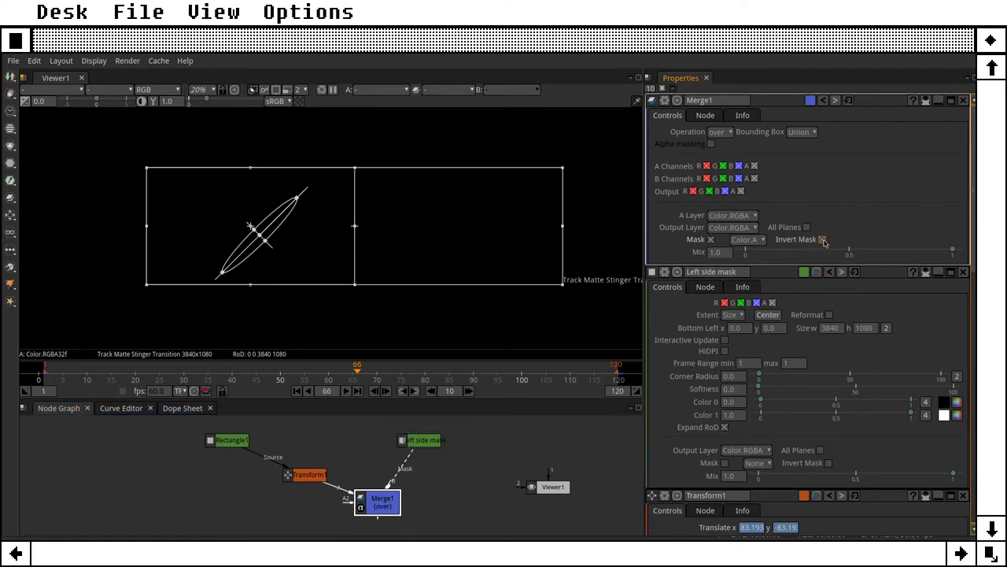
click(424, 497)
drag(422, 443, 453, 445)
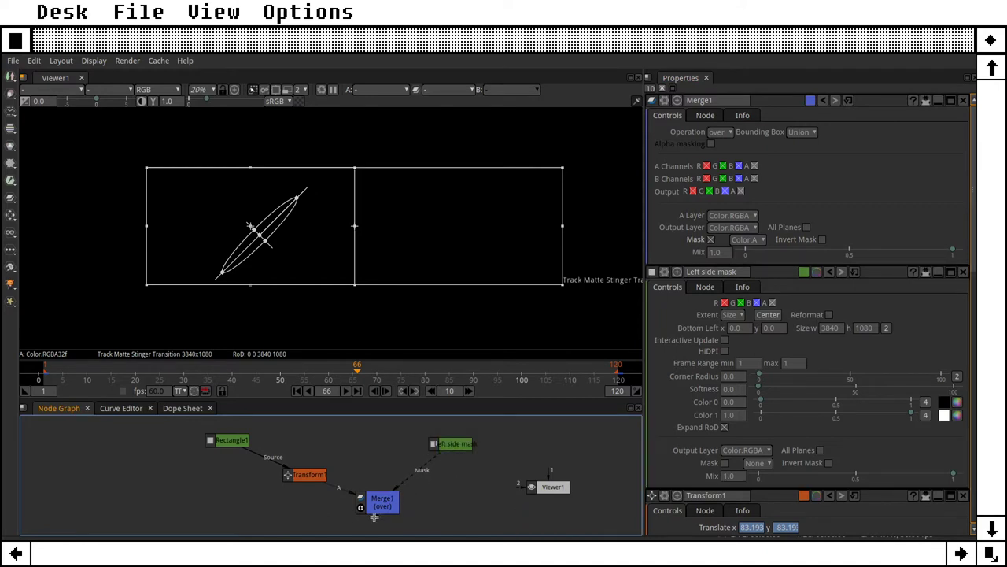
drag(377, 499, 376, 487)
click(432, 521)
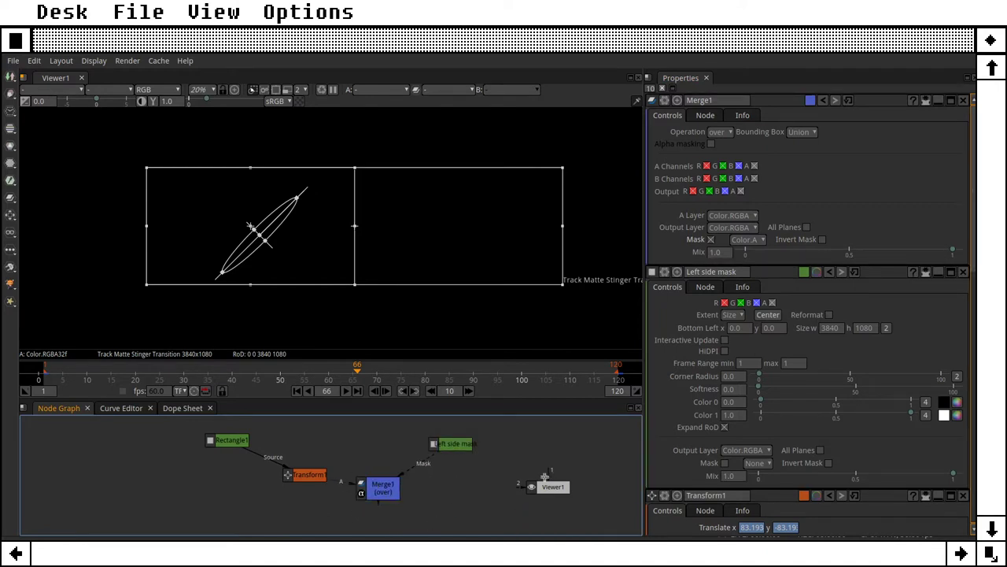
drag(543, 485, 386, 490)
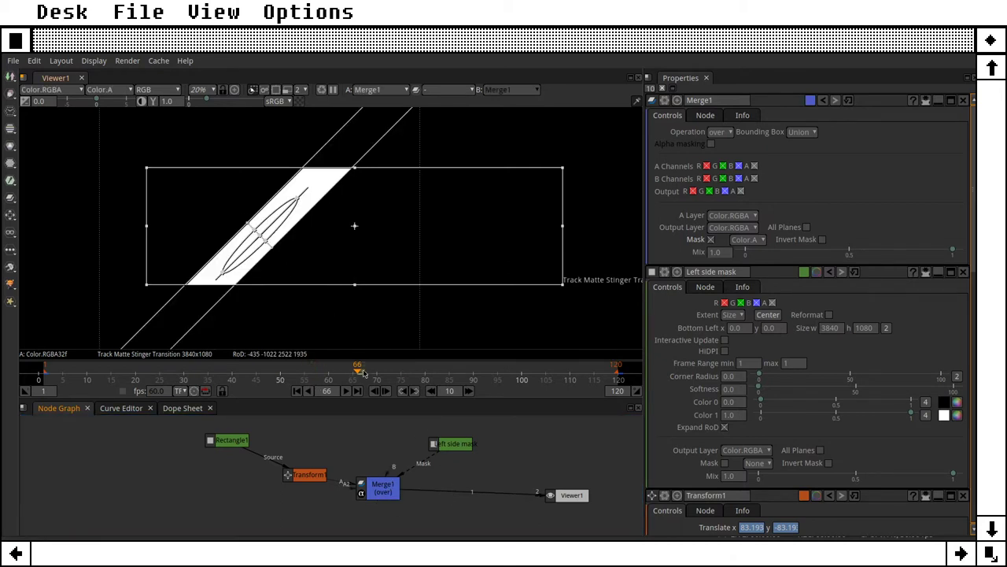
Move the playhead to frame 113 and set the Left side mask rectangle's width to 1920.
drag(355, 370, 584, 373)
double_click(451, 443)
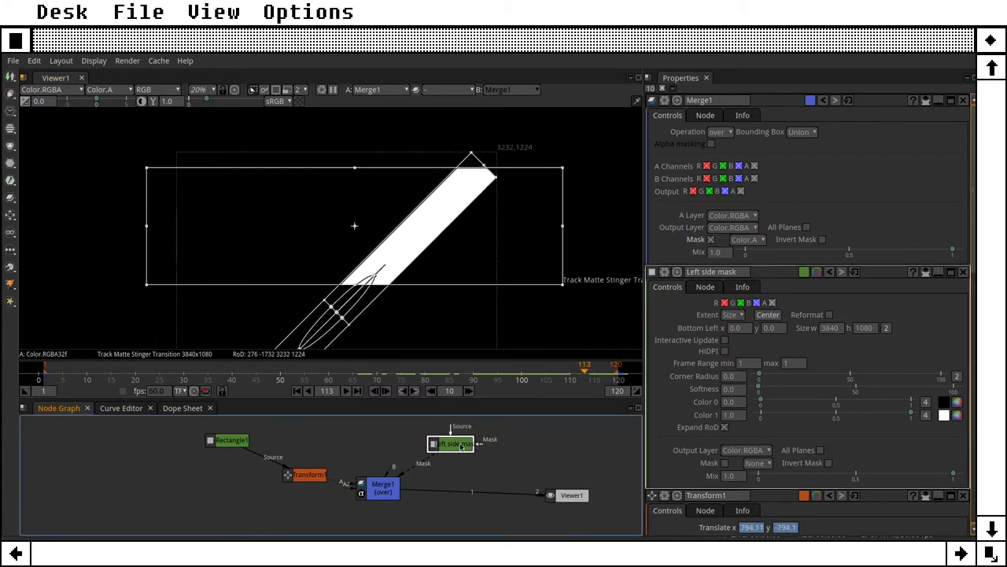
double_click(835, 157)
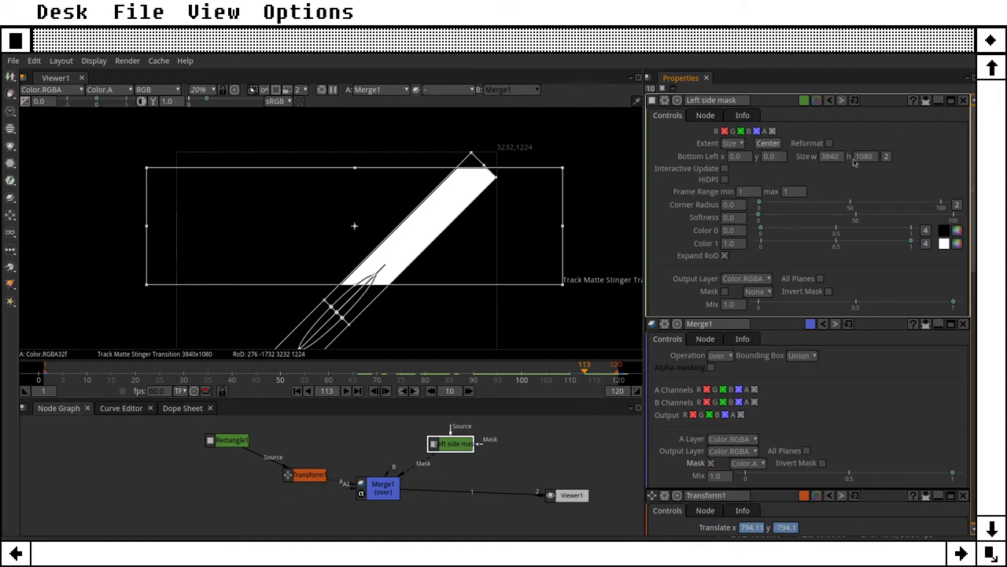
double_click(831, 157)
text(1920)
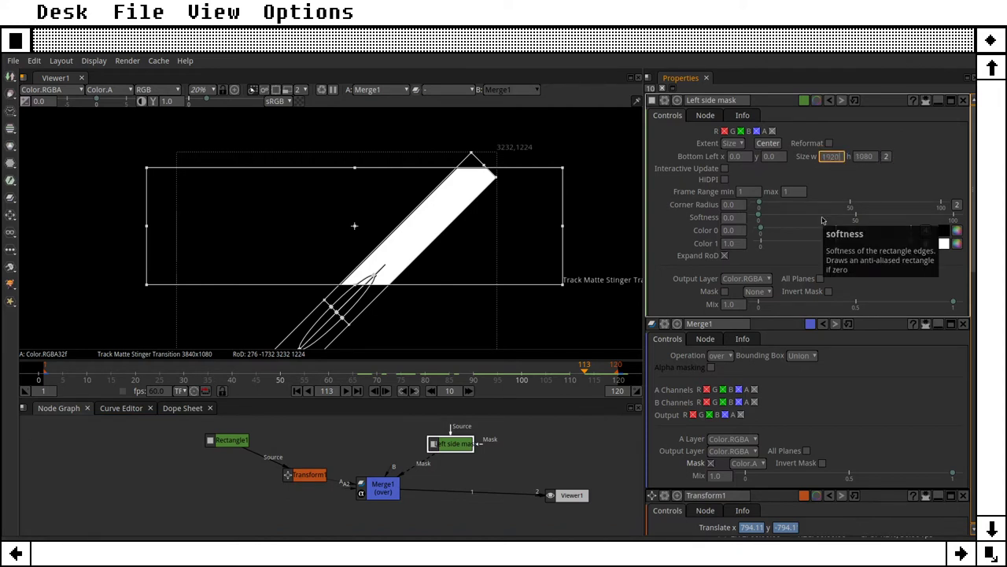
key(Tab)
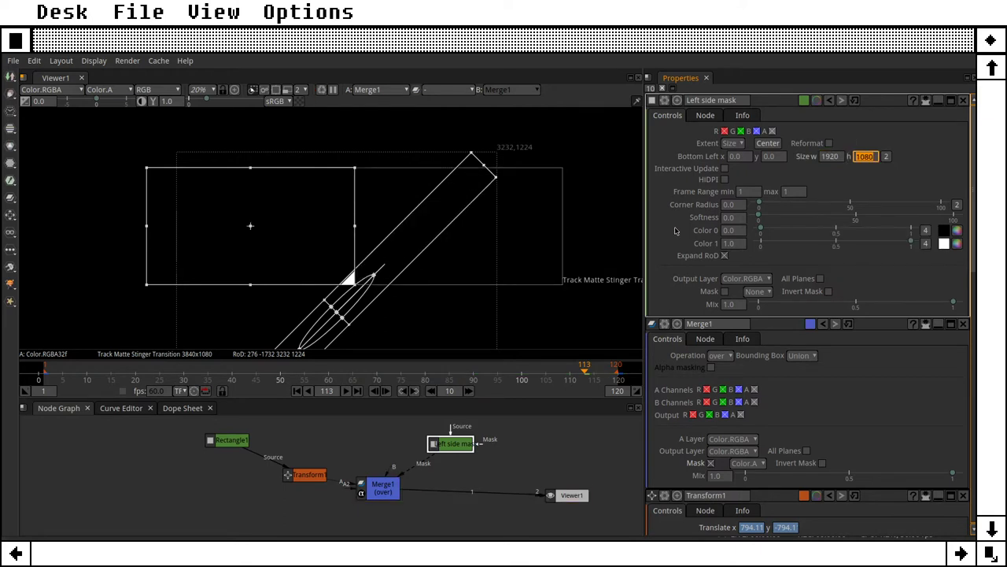
Scrub back through the masked bar animation and play it from frame 1 to check the left-side masking.
drag(453, 444, 449, 443)
drag(585, 373, 606, 389)
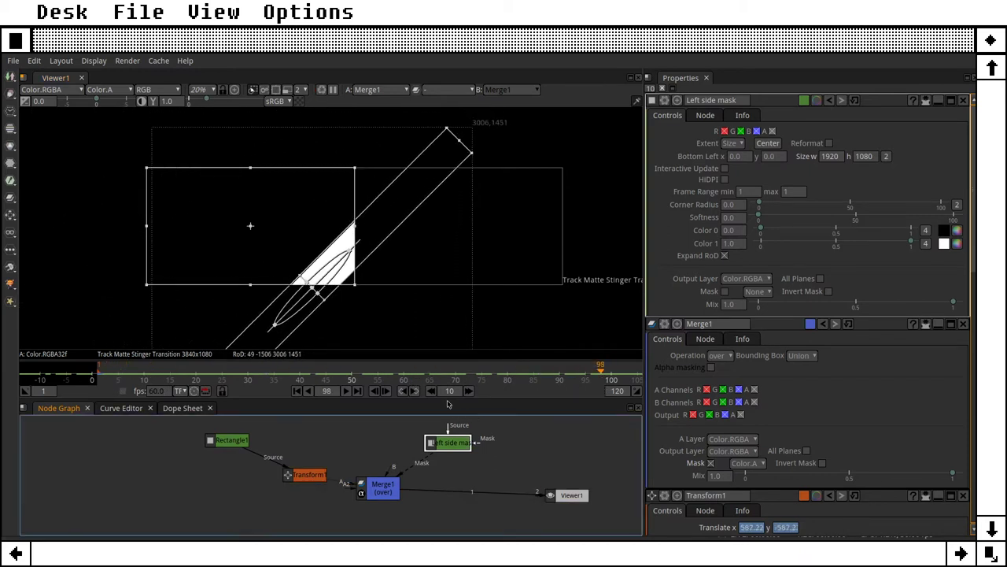
click(297, 391)
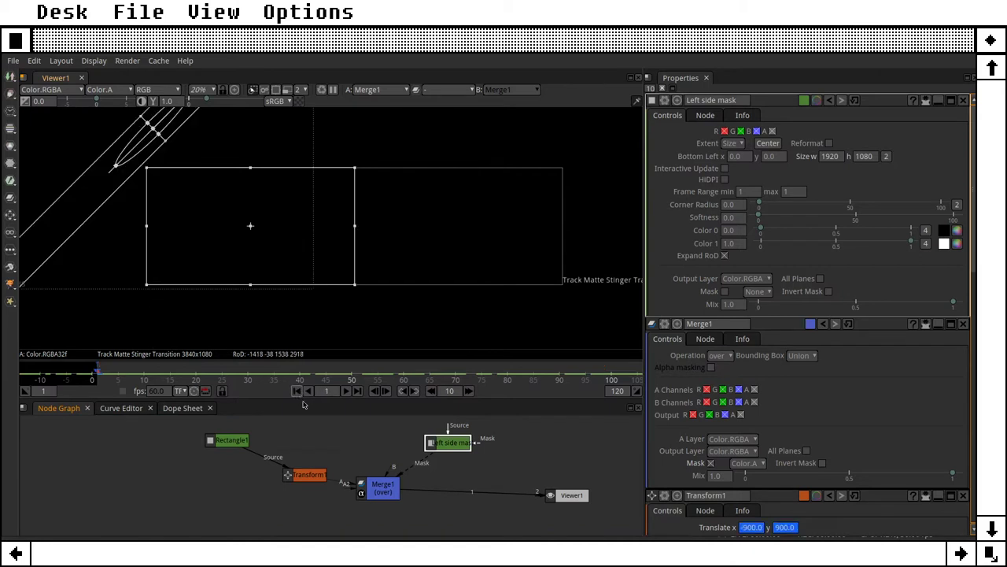
click(346, 389)
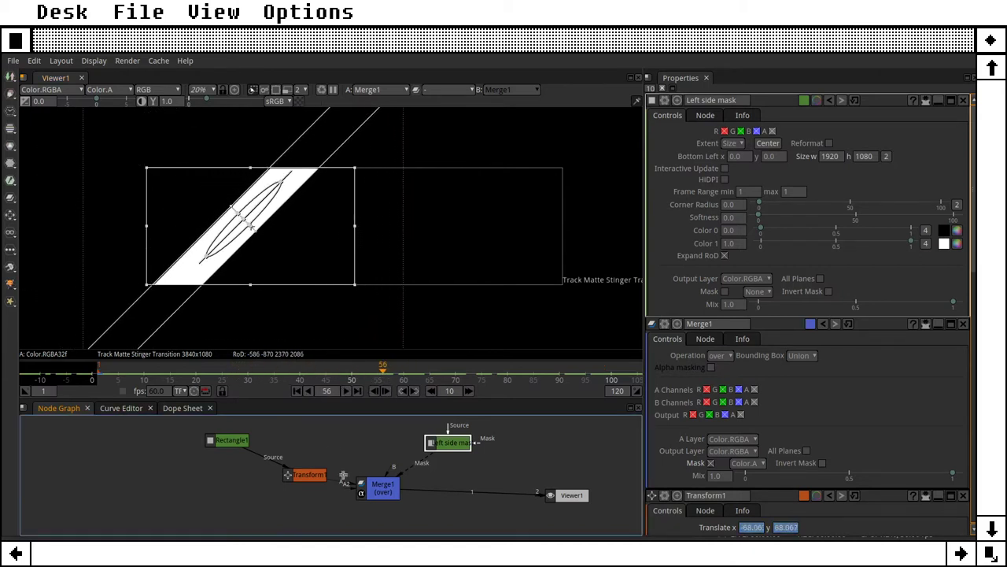
Set Rectangle1's Color 1 to the green custom color (RGB 135, 165, 86) and shift the node slightly in the graph.
click(229, 440)
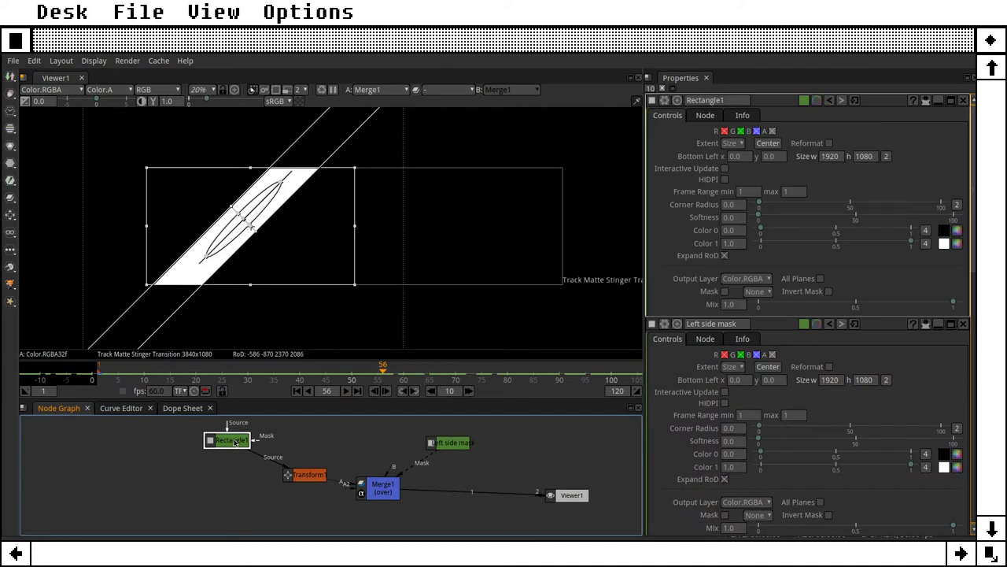
click(957, 243)
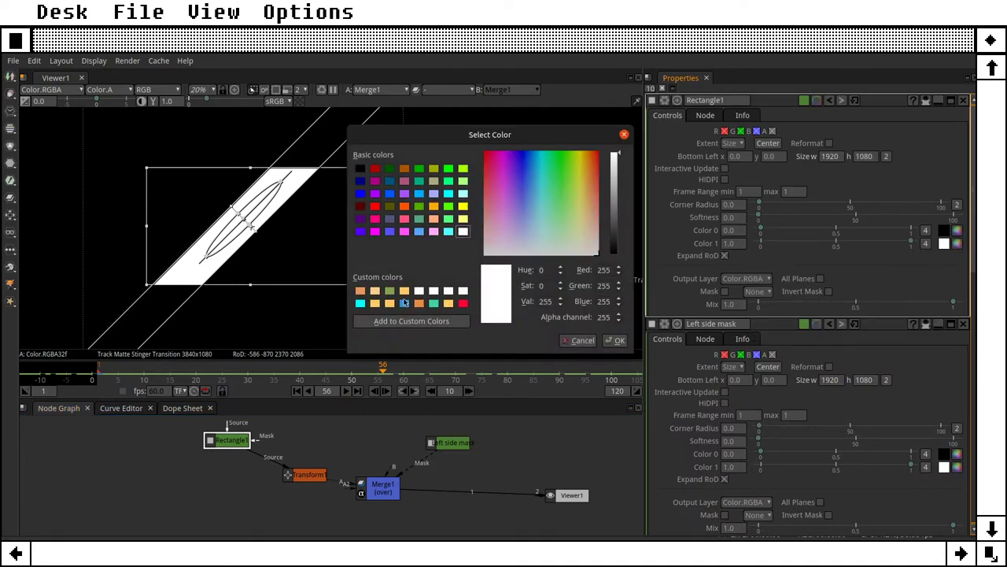
click(390, 291)
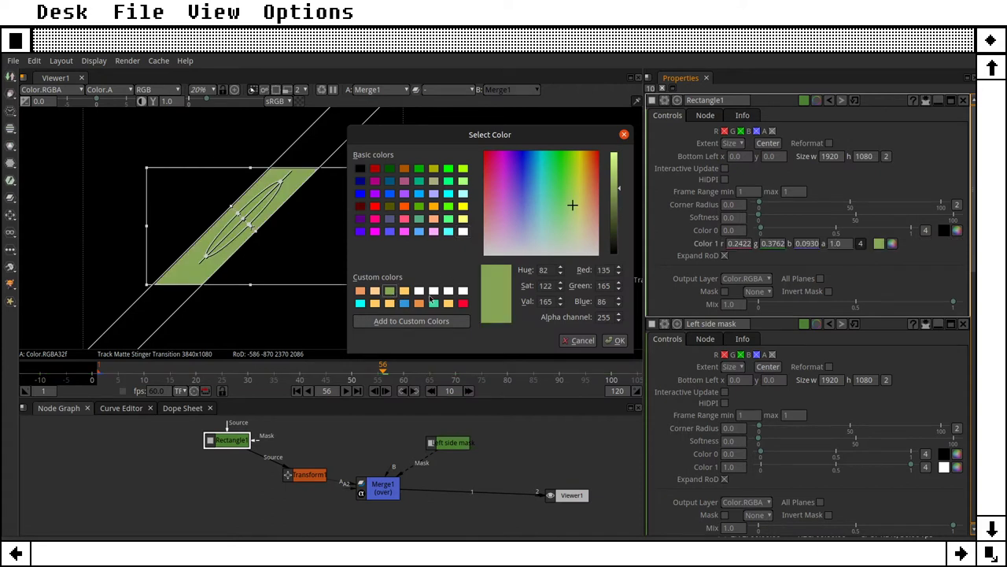
click(619, 340)
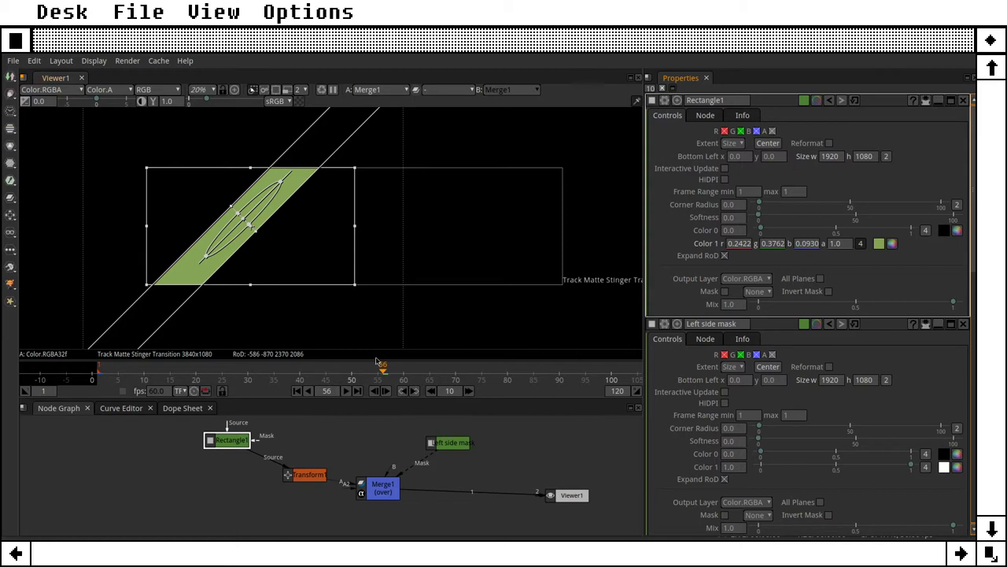
drag(233, 440, 253, 443)
Change all Transform1 Translate keyframes at frames 1 and 120 to horizontal interpolation so the motion eases in and out.
double_click(302, 475)
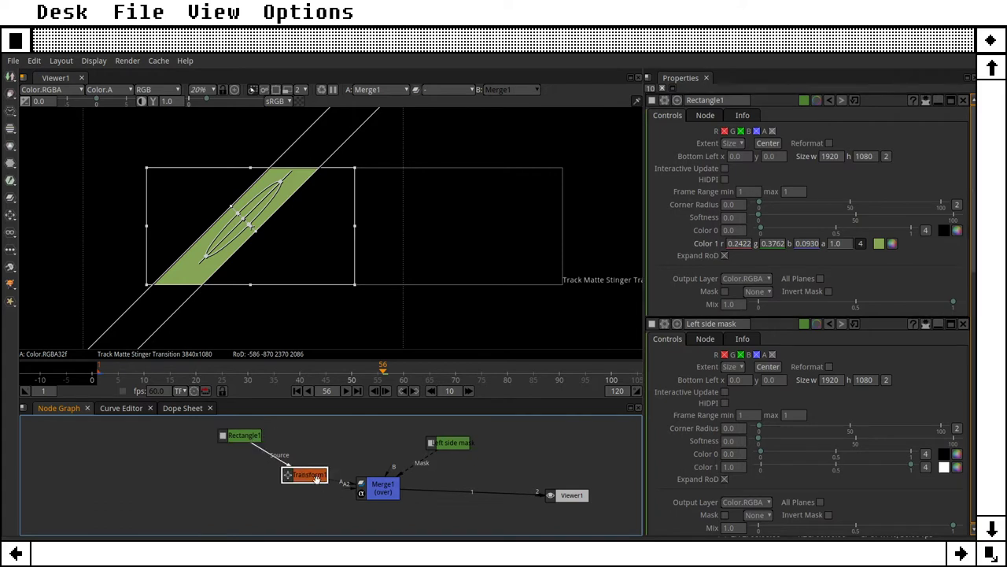
click(183, 408)
key(f)
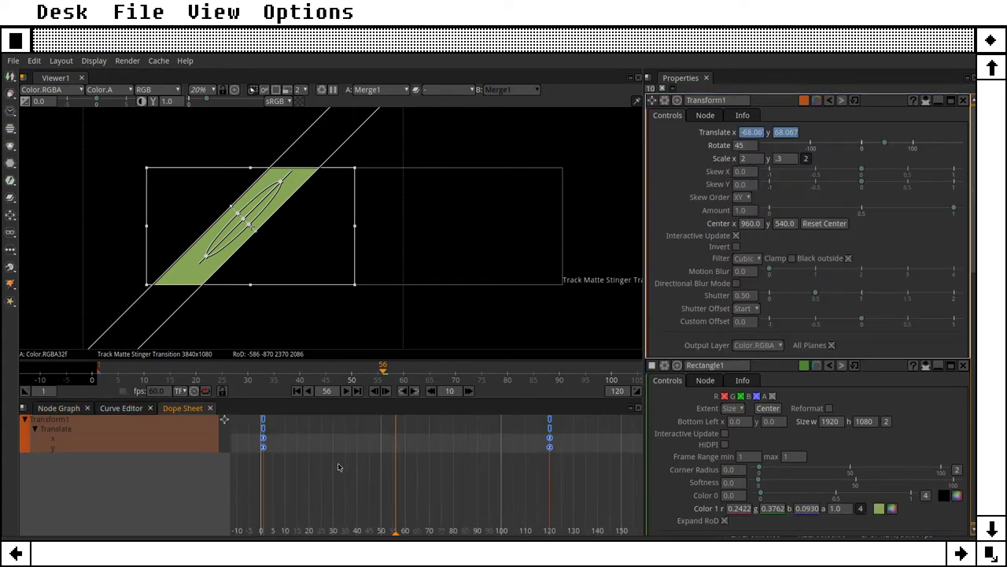
drag(573, 460, 246, 443)
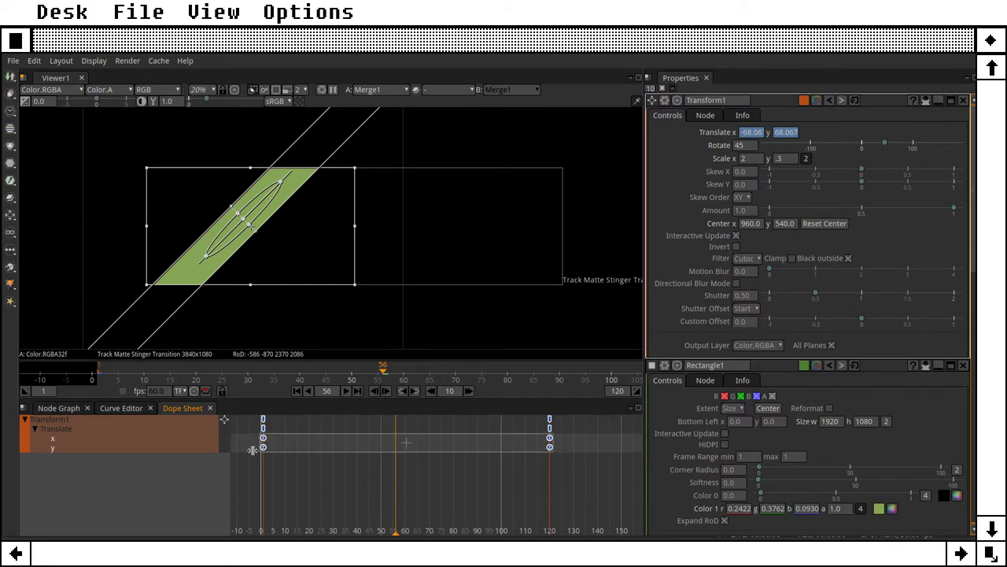
key(l)
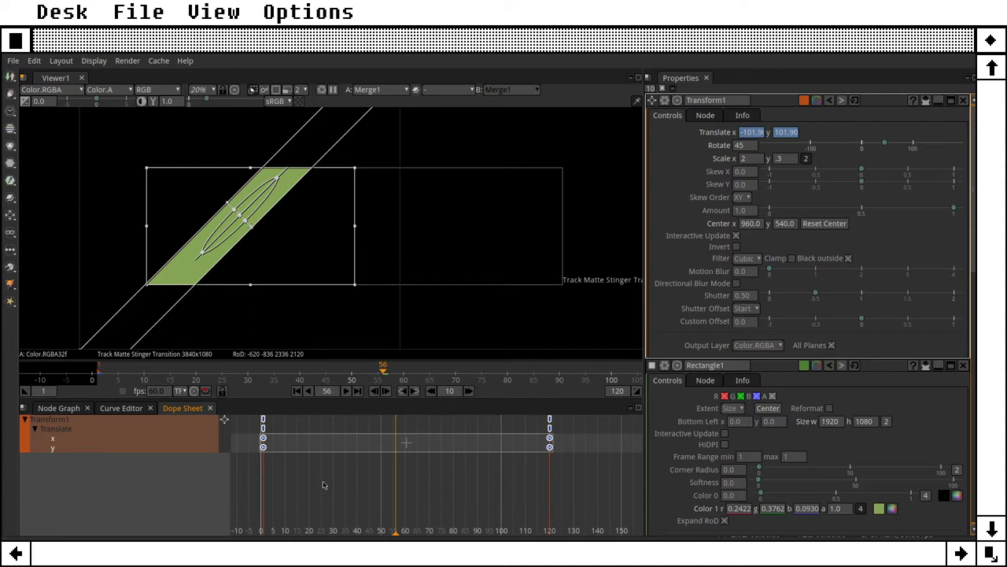
Inspect Transform1's Translate x and y curves, and play the eased animation from frame 1.
click(297, 391)
click(119, 408)
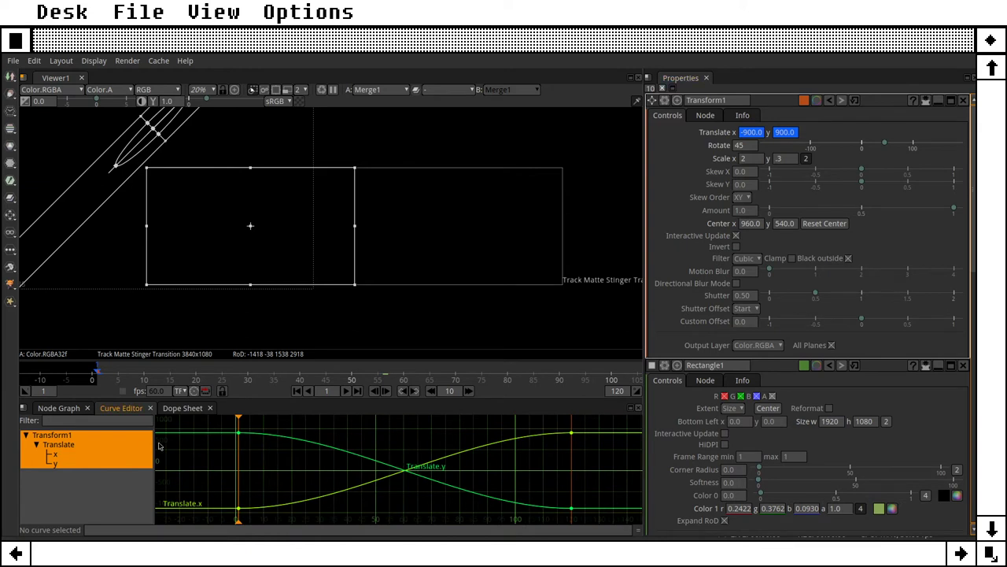
click(59, 408)
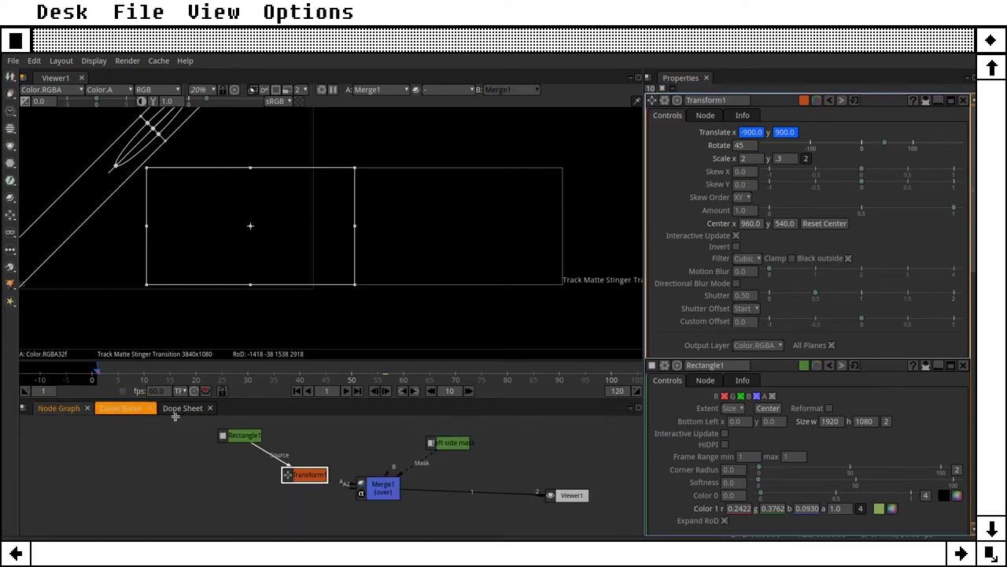
click(347, 391)
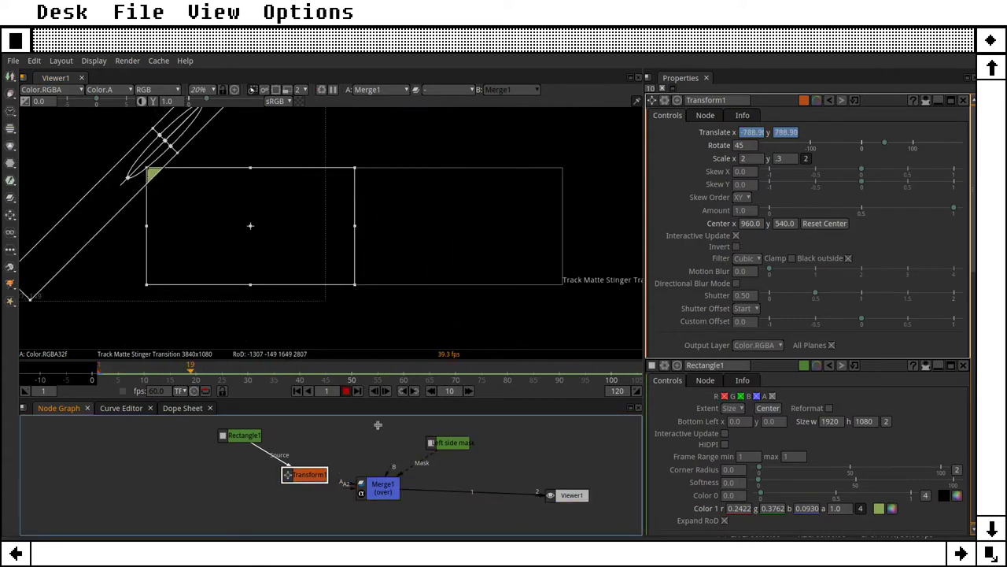
click(347, 391)
Reposition Transform1 and Rectangle1 closer to Merge1 and return the playhead to frame 1.
drag(243, 435, 244, 431)
drag(307, 474, 333, 470)
drag(246, 432, 253, 438)
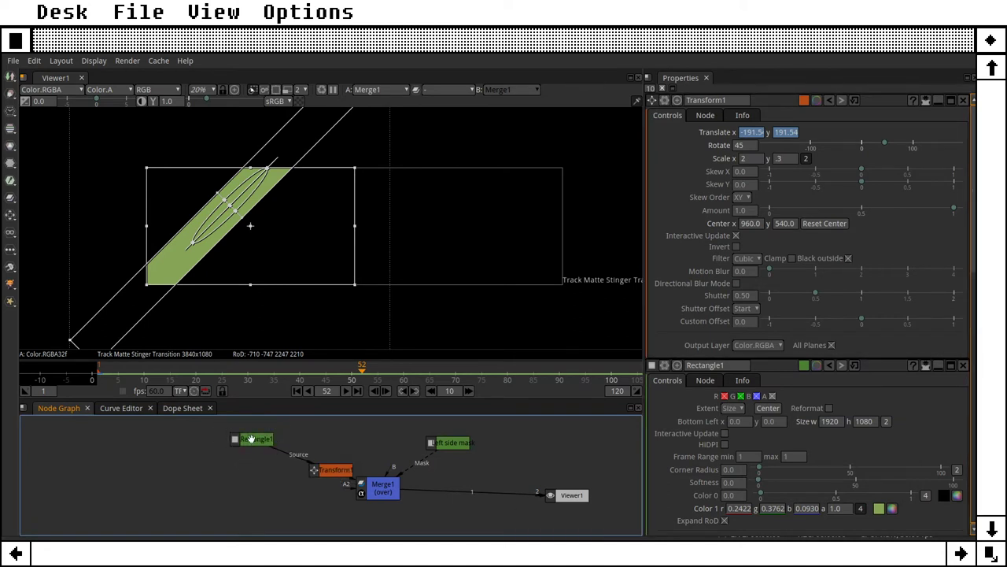
click(297, 391)
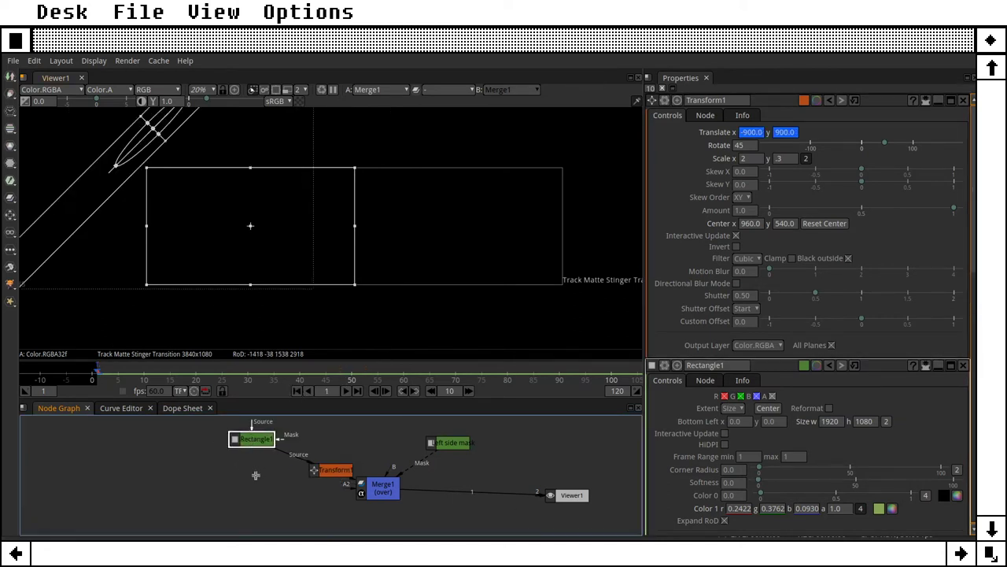
Duplicate the Rectangle1 and Transform1 nodes together and place the copies below and left of the originals.
click(324, 470)
key(ctrl+c)
key(ctrl+v)
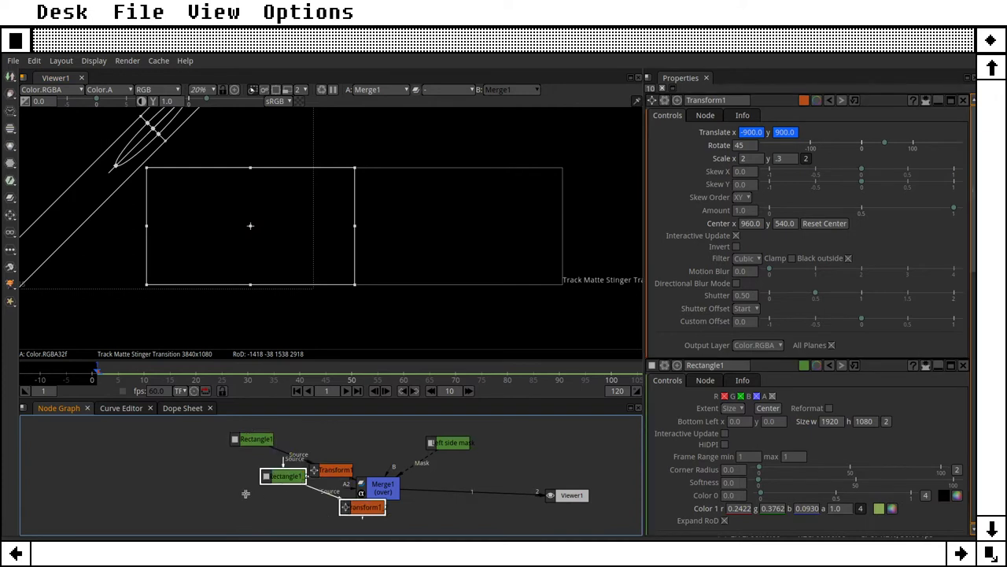
drag(303, 478, 187, 467)
click(239, 473)
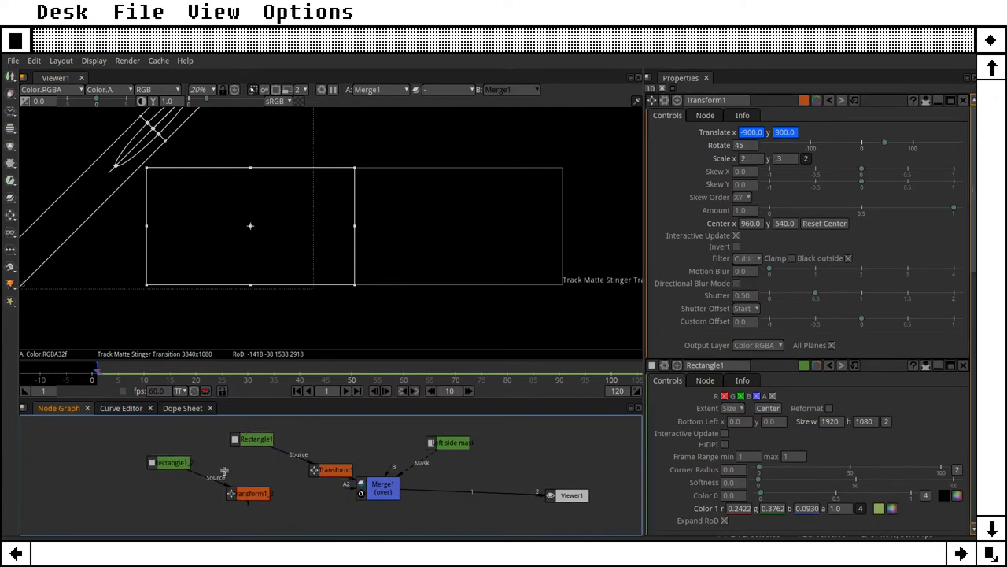
Rename the duplicated rectangle node as Rectangle2 and the duplicated transform node as Transform2.
click(176, 462)
double_click(172, 466)
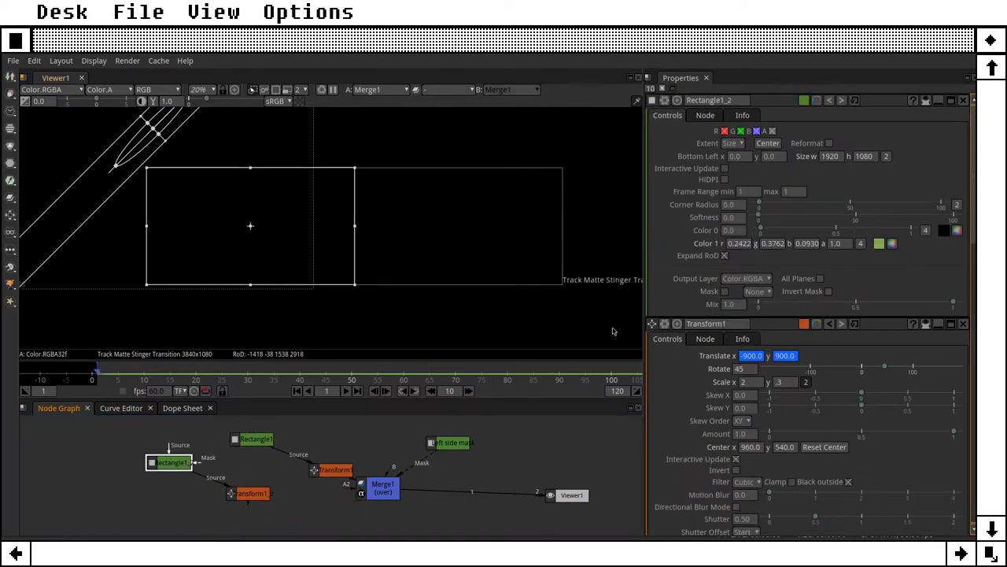
click(744, 100)
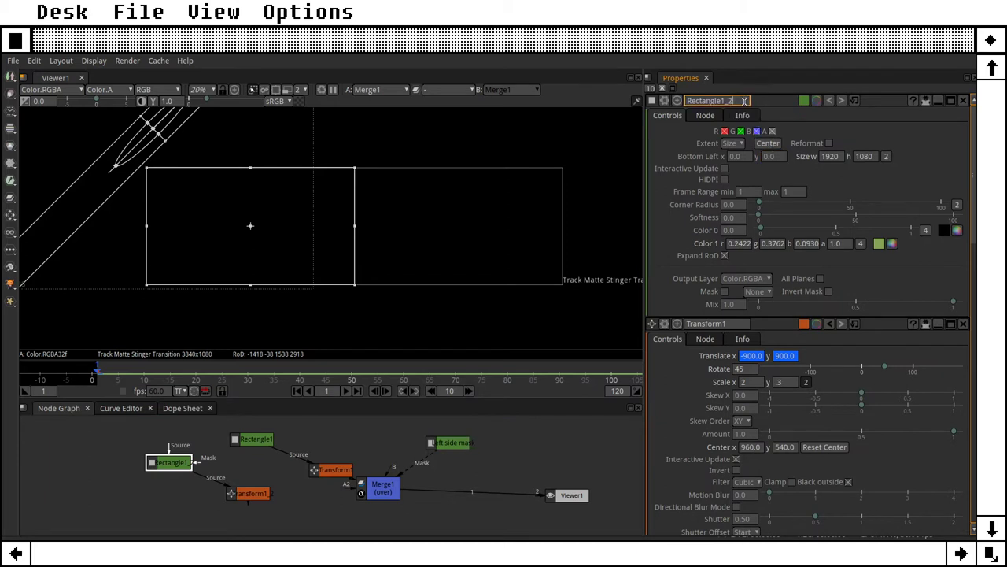
key(Return)
click(239, 492)
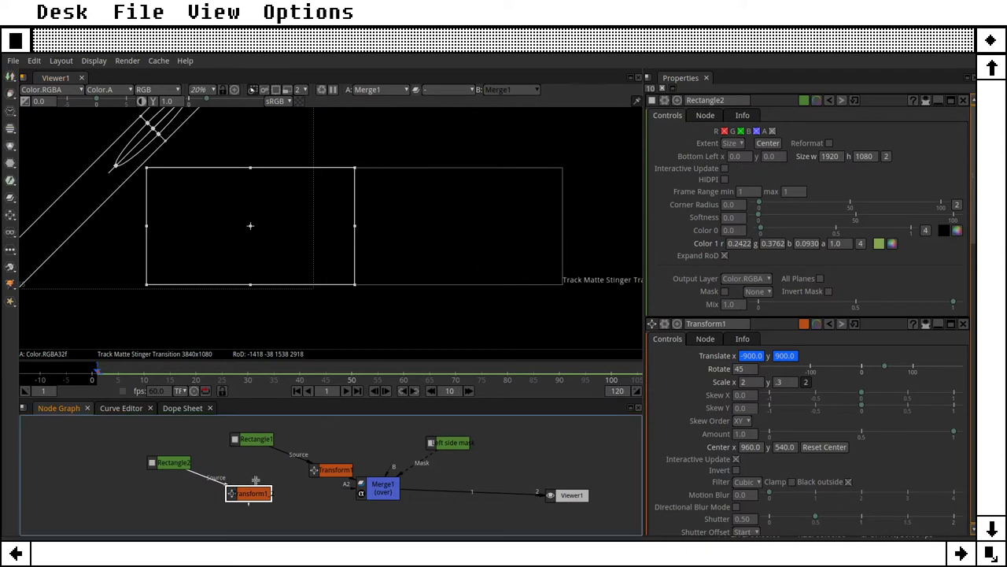
double_click(239, 492)
click(740, 100)
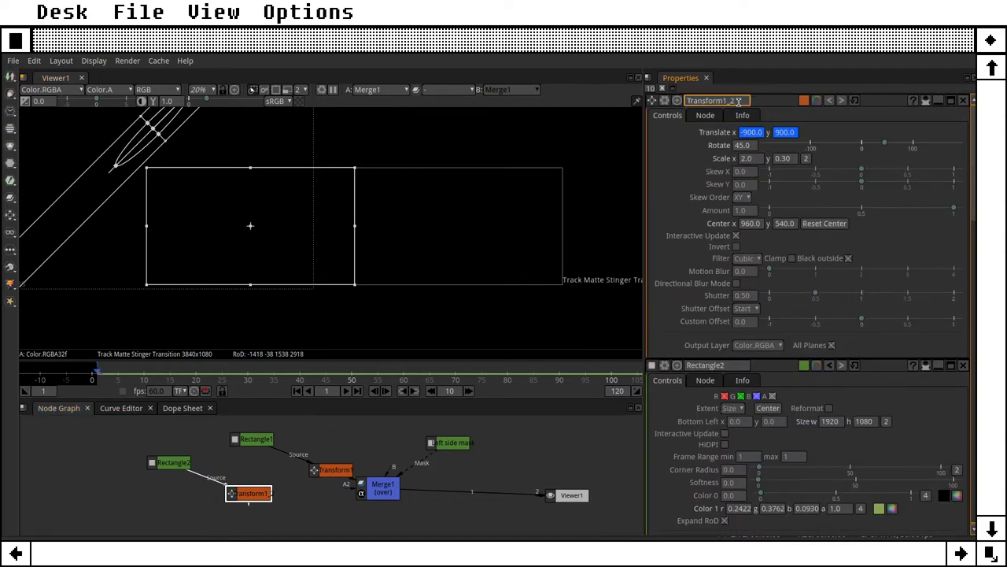
key(Return)
Add a Merge node after Transform2, place it to the lower right, and move Rectangle1 and Transform1 away from Merge1.
drag(257, 492, 248, 492)
right_click(246, 496)
mouse_move(323, 377)
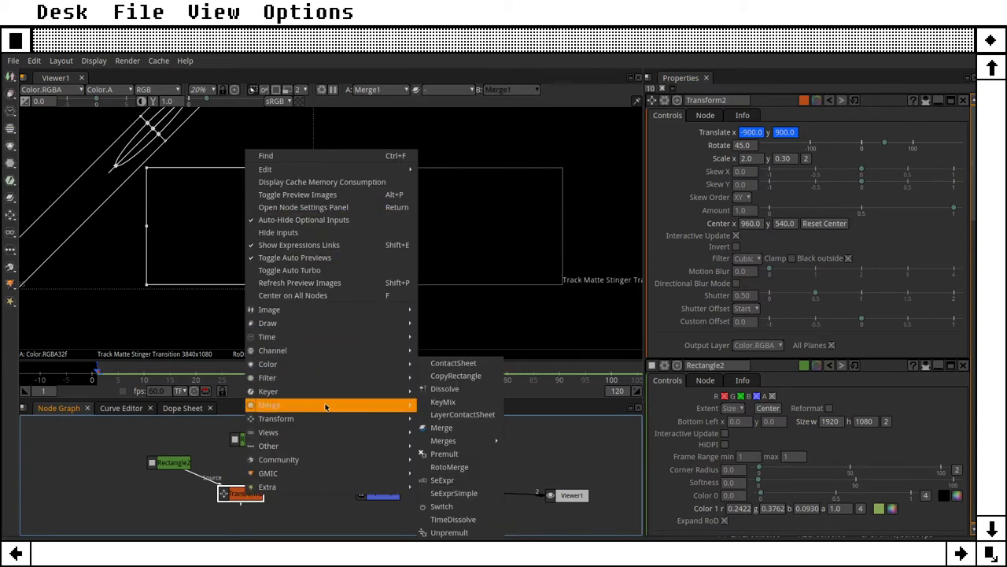
click(531, 496)
drag(246, 523, 310, 520)
drag(261, 434, 239, 431)
drag(323, 472, 293, 461)
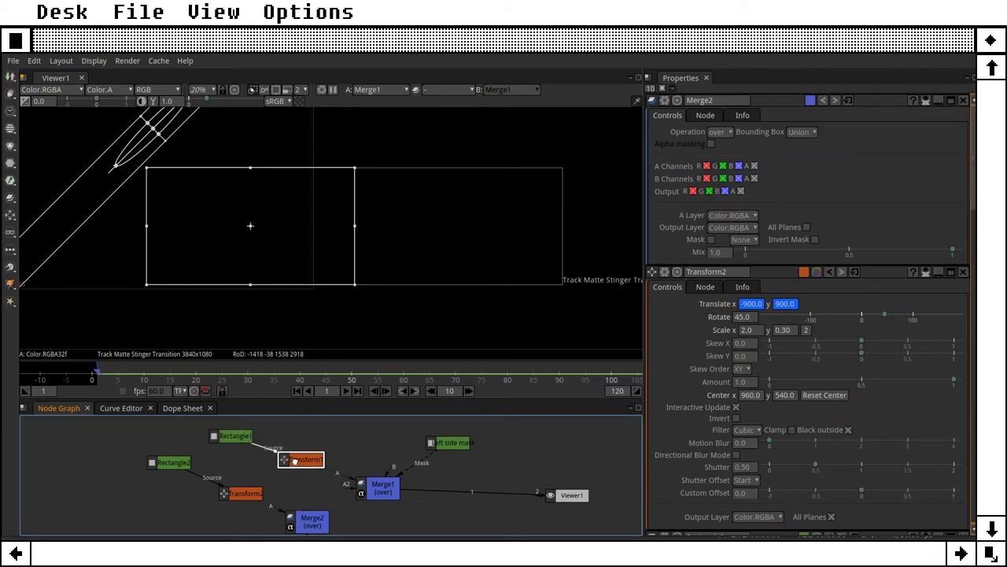
Switch the viewer display to the alpha channel and connect Merge2's B input to Transform1.
scroll(315, 473, down, 2)
scroll(346, 477, up, 3)
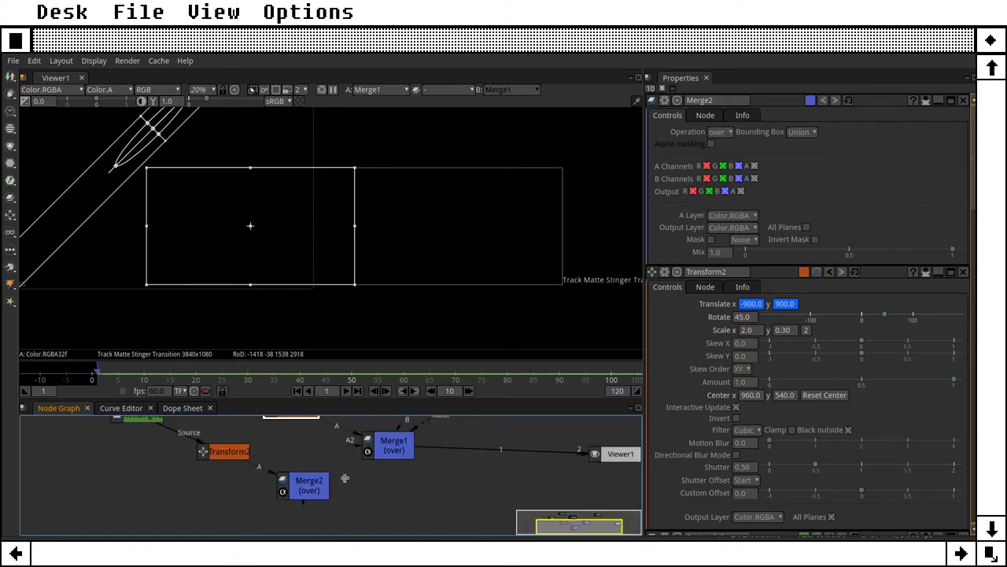
key(a)
click(281, 498)
drag(315, 472, 294, 427)
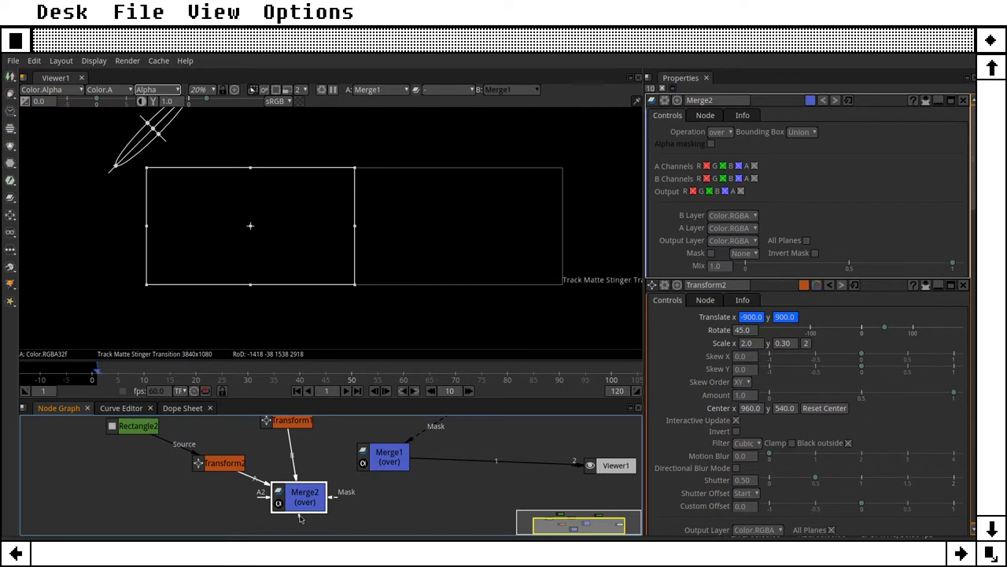
Return the viewer to RGB with Merge2 feeding Merge1's A input, and move Transform2 farther down and left of Merge2.
key(a)
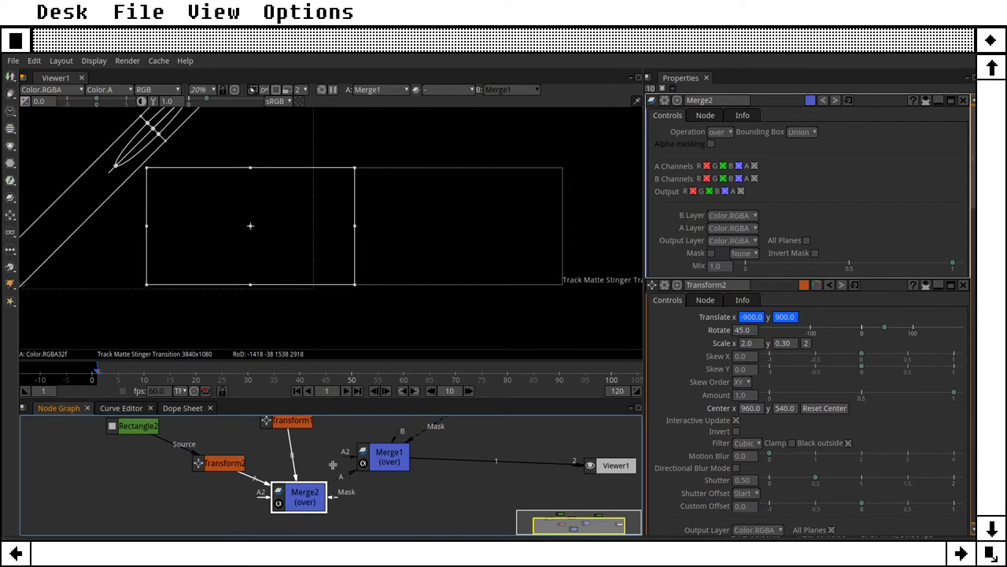
drag(225, 458, 203, 476)
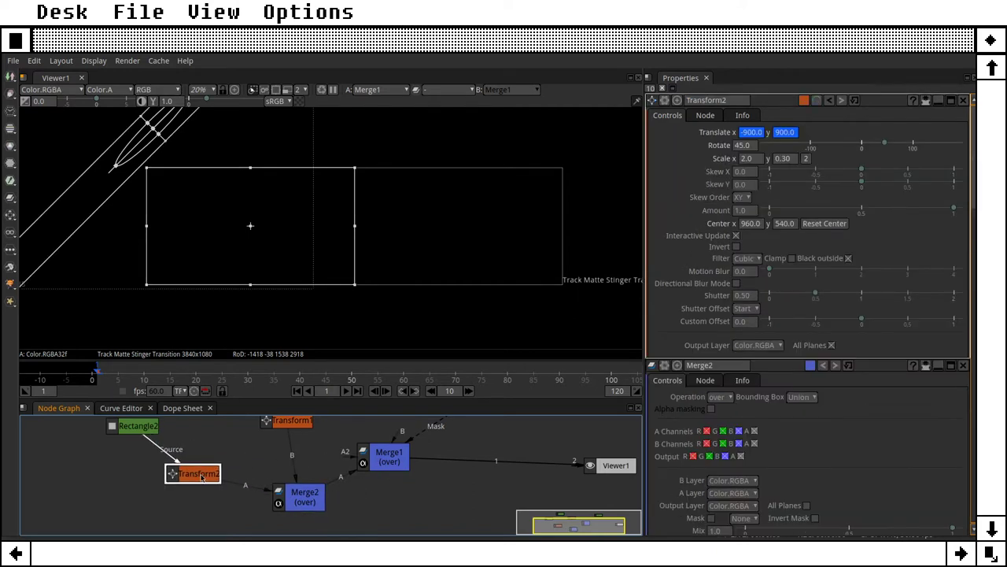
Retime Transform2's translate keyframes so the first pair sits at frame 20 and the last pair at frame 100.
click(178, 407)
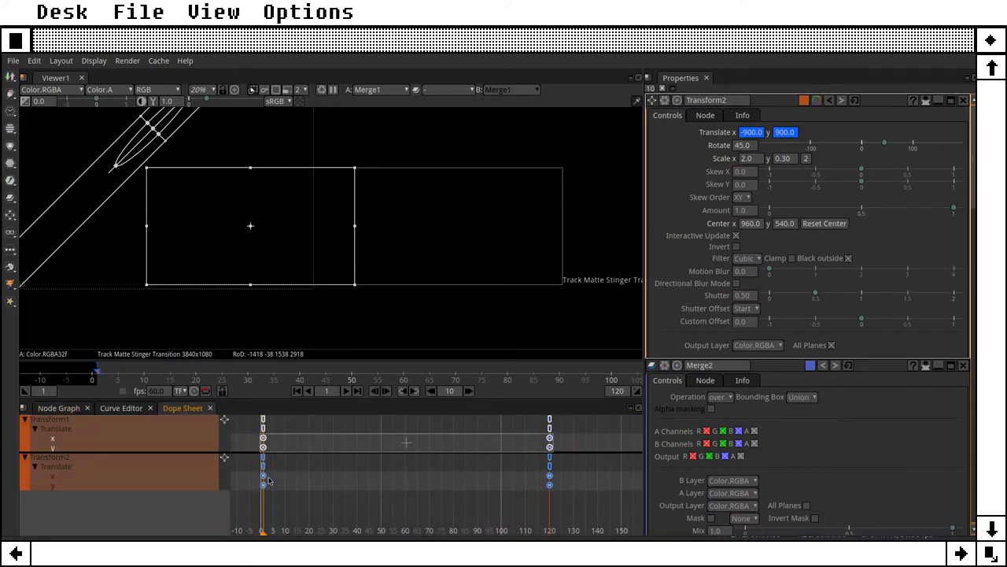
click(277, 482)
drag(263, 478, 310, 484)
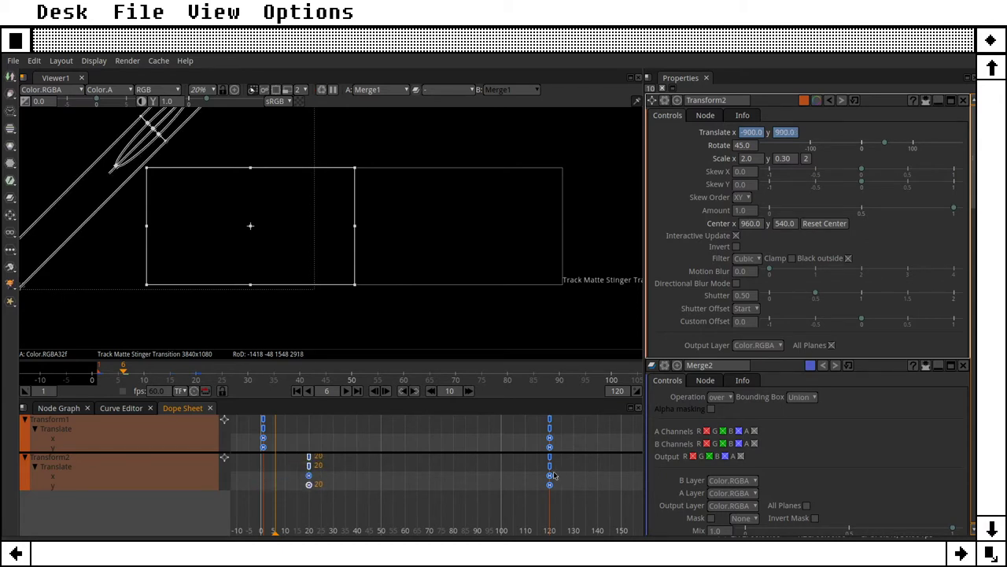
drag(549, 477, 501, 484)
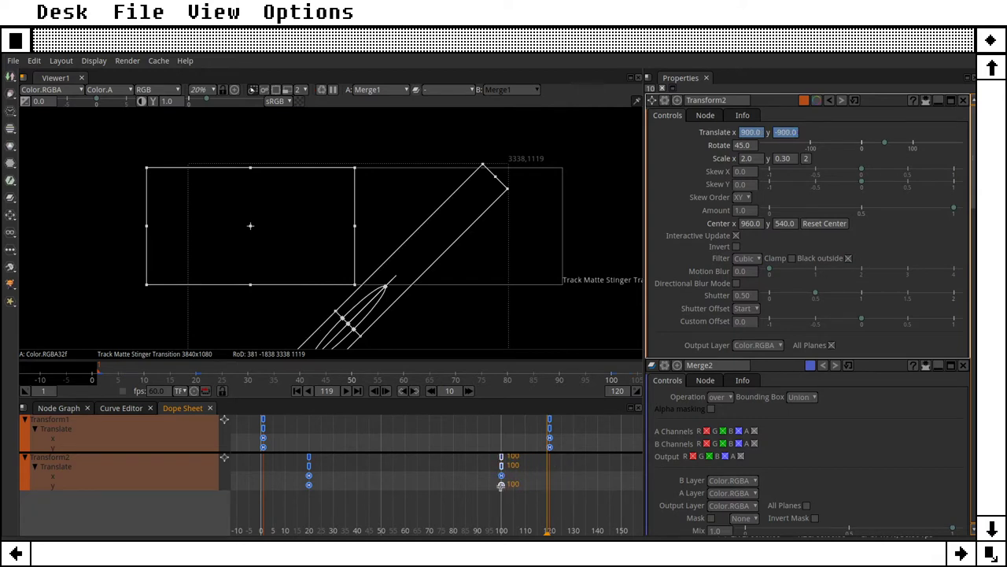
Set Rectangle2's Color 1 to the peach custom color (RGB 255, 205, 147).
click(62, 408)
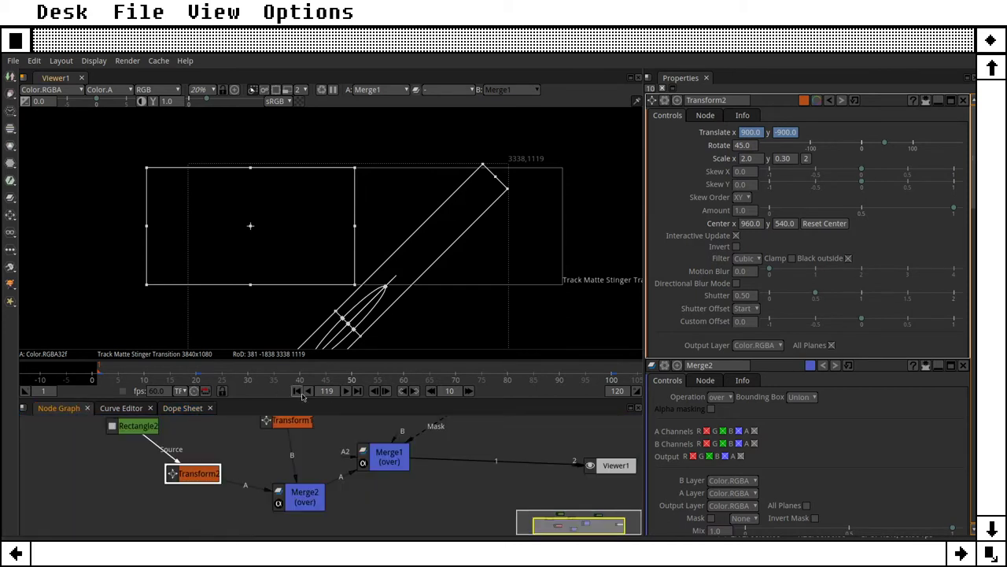
click(298, 392)
double_click(132, 427)
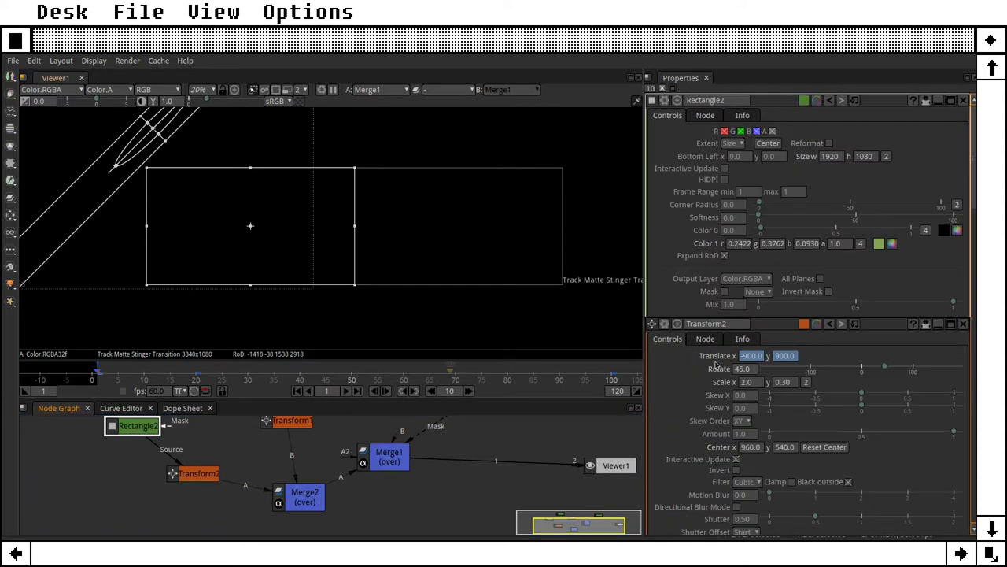
click(892, 245)
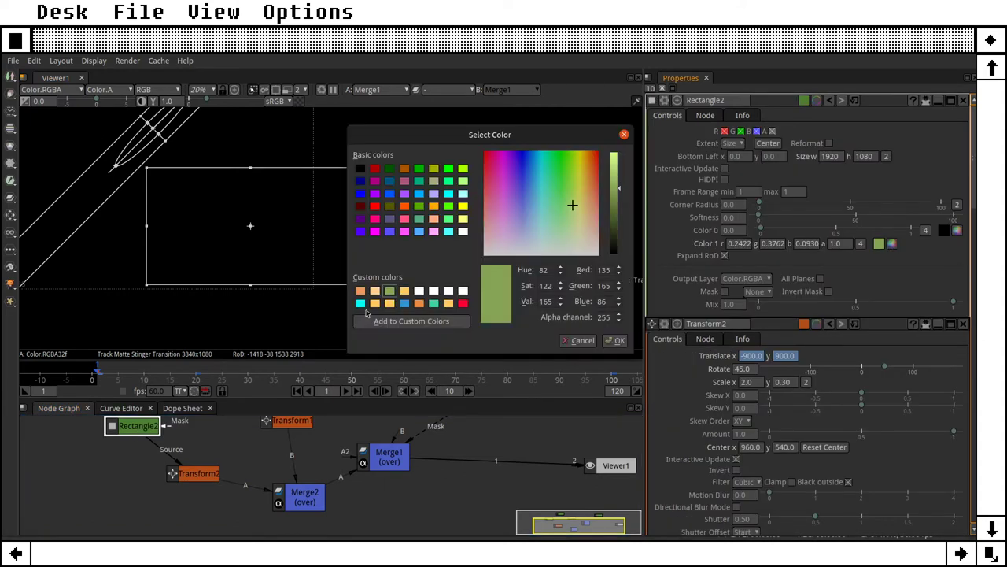
click(374, 291)
click(619, 341)
Play the animation to check the timing of the two colored bars.
click(304, 392)
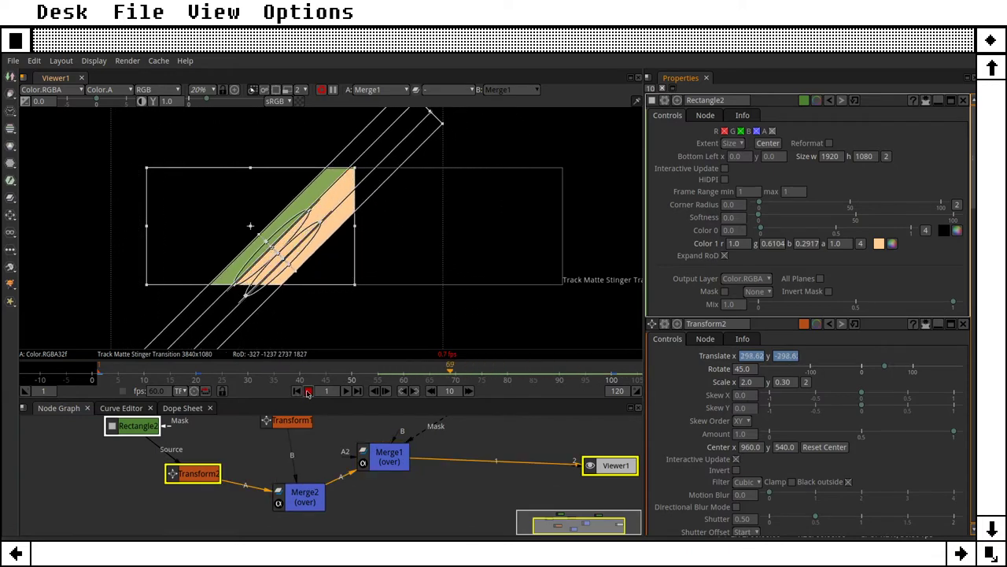
click(302, 392)
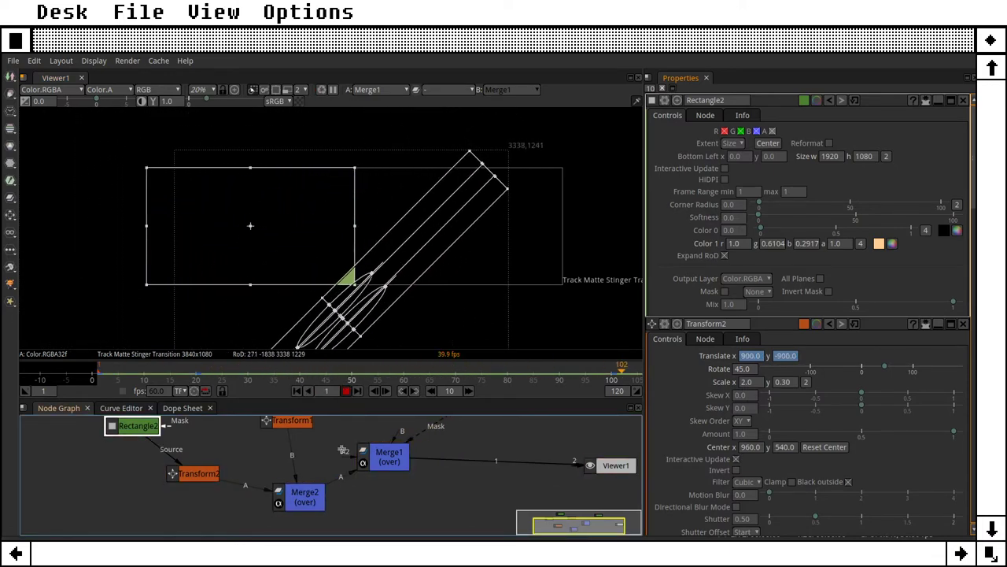
click(345, 392)
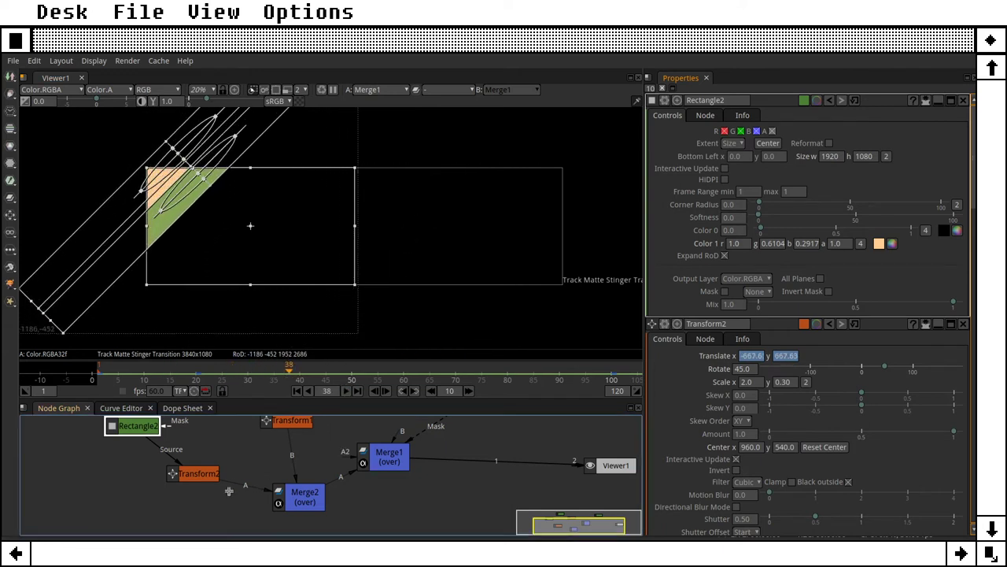
Duplicate the Rectangle2 and Transform2 nodes together and place the copies to the lower left of the originals.
click(203, 475)
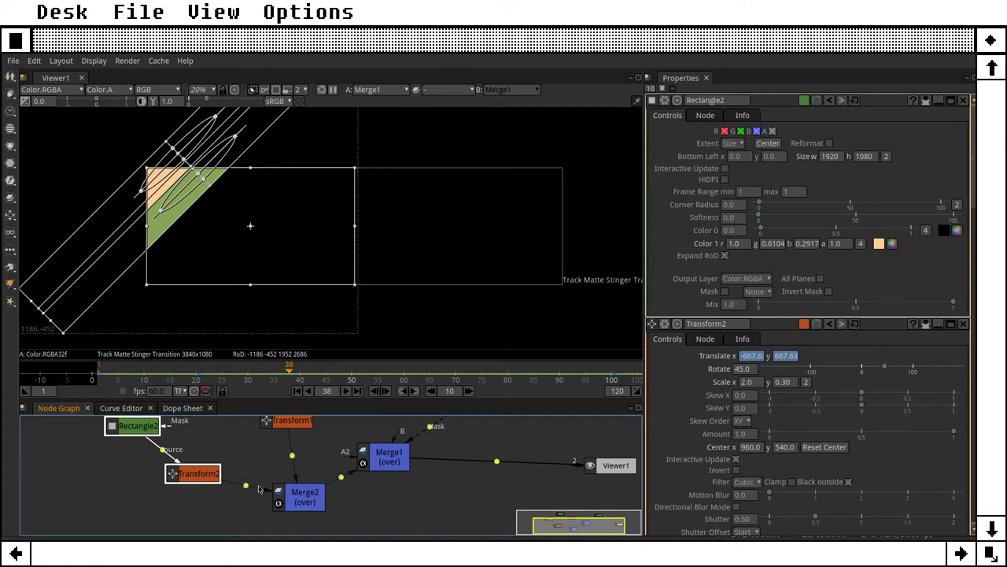
key(ctrl+v)
drag(157, 484, 79, 464)
Rename the duplicated rectangle node as Rectangle3 and the duplicated transform node as Transform3.
click(730, 100)
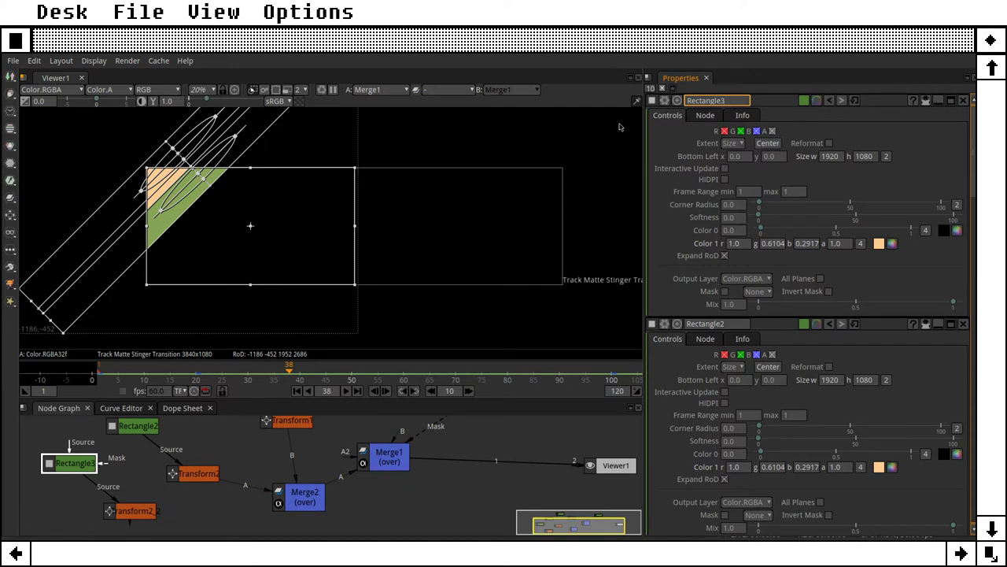
click(120, 511)
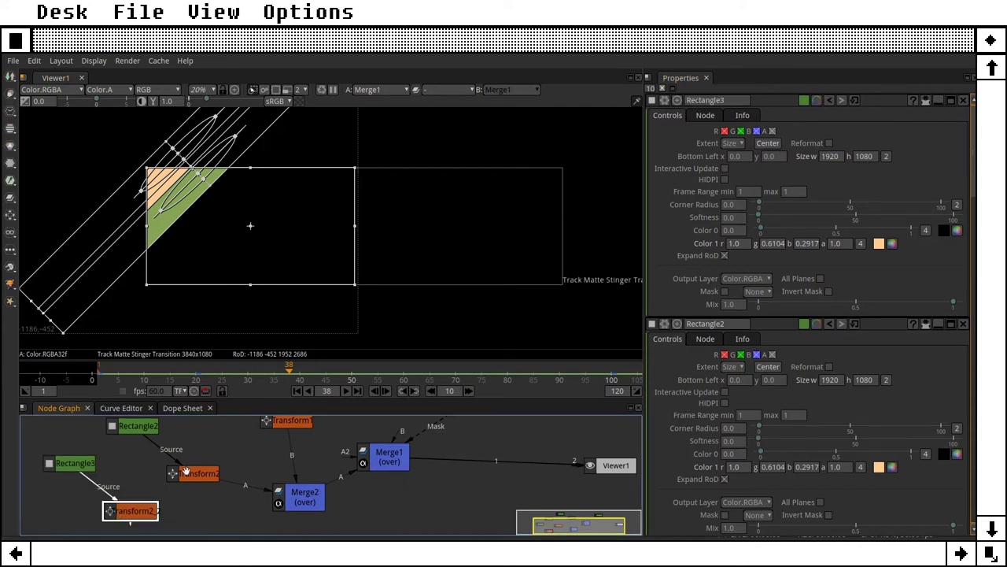
double_click(140, 512)
click(734, 101)
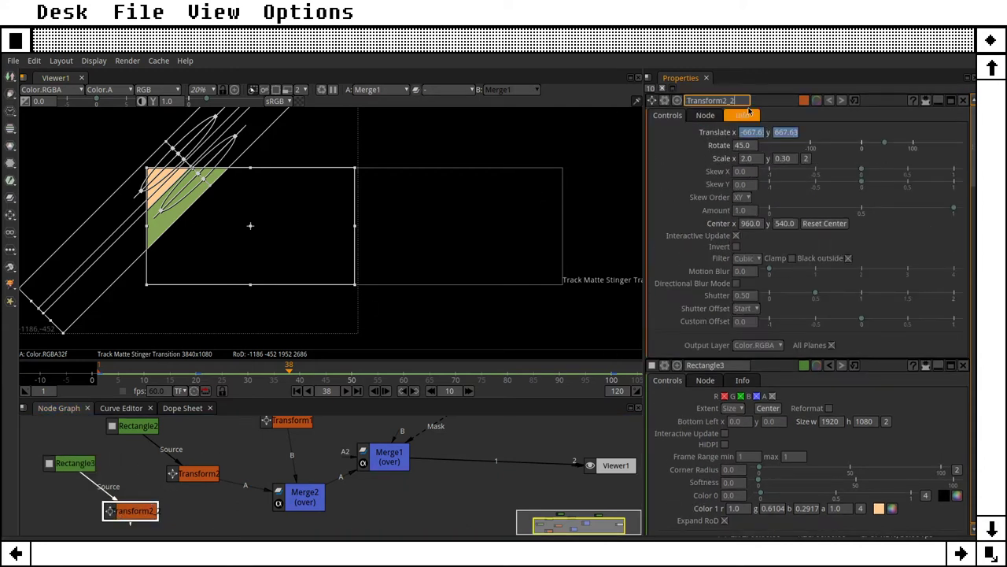
Add a Merge node after Transform3 and place it to the right, below Merge2.
right_click(141, 519)
mouse_move(235, 379)
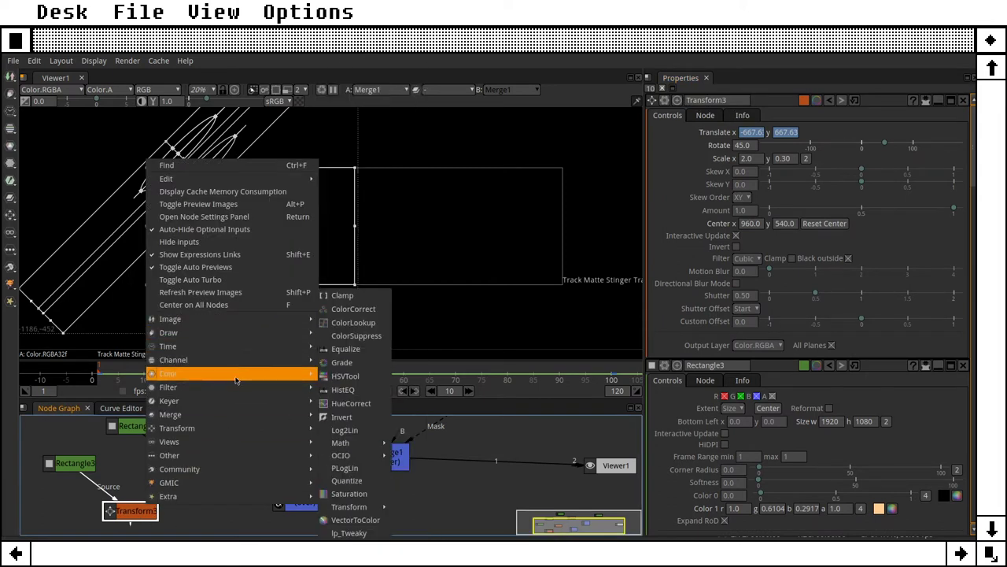
mouse_move(235, 413)
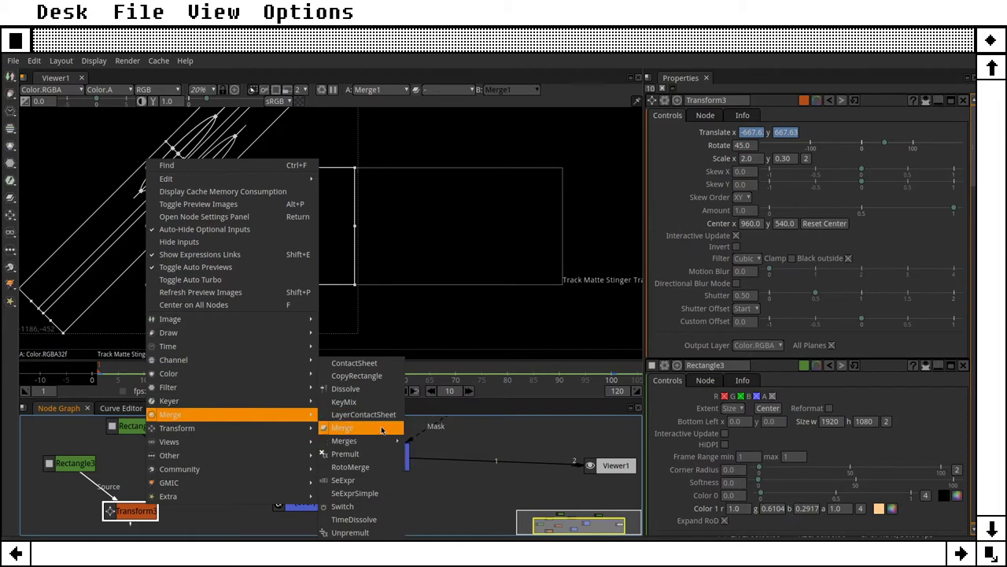
click(382, 429)
scroll(196, 498, down, 3)
scroll(195, 498, up, 3)
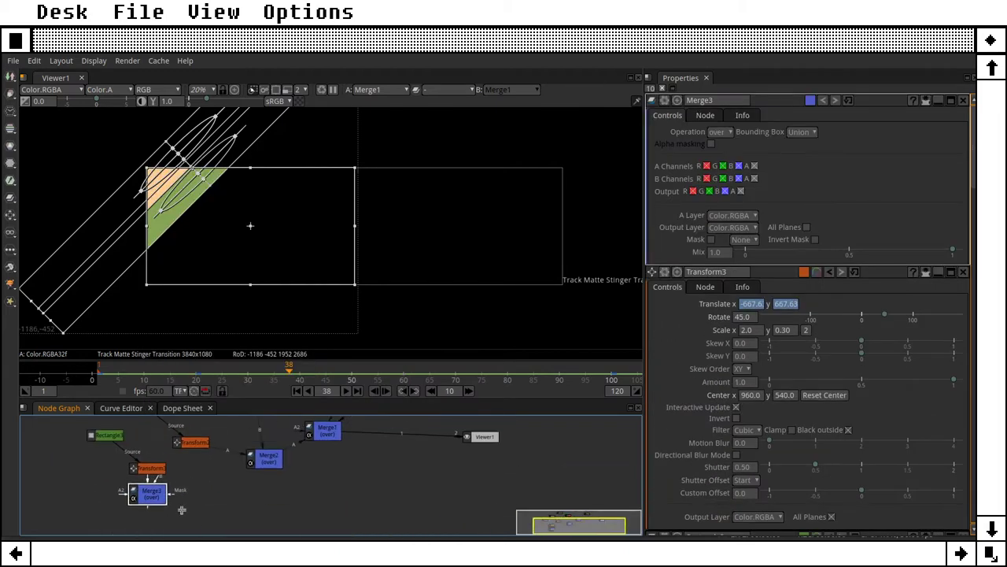
drag(163, 496, 245, 497)
scroll(331, 472, up, 1)
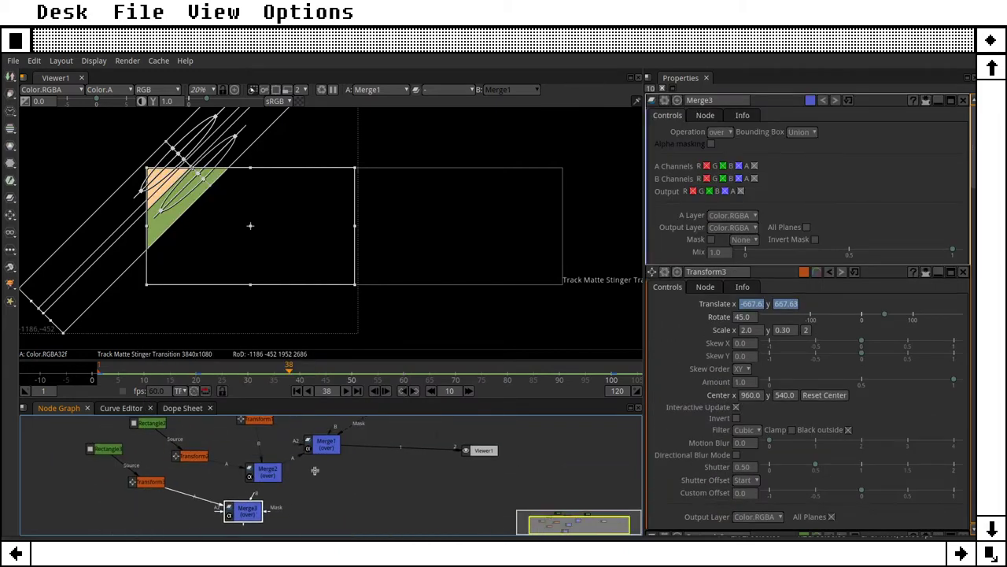
Connect Merge3's B input to Merge2 and Merge1's A input to Merge3, spacing out Merge1, Merge3 and Transform3.
drag(296, 460, 271, 476)
key(a)
drag(250, 511, 257, 515)
drag(273, 477, 275, 504)
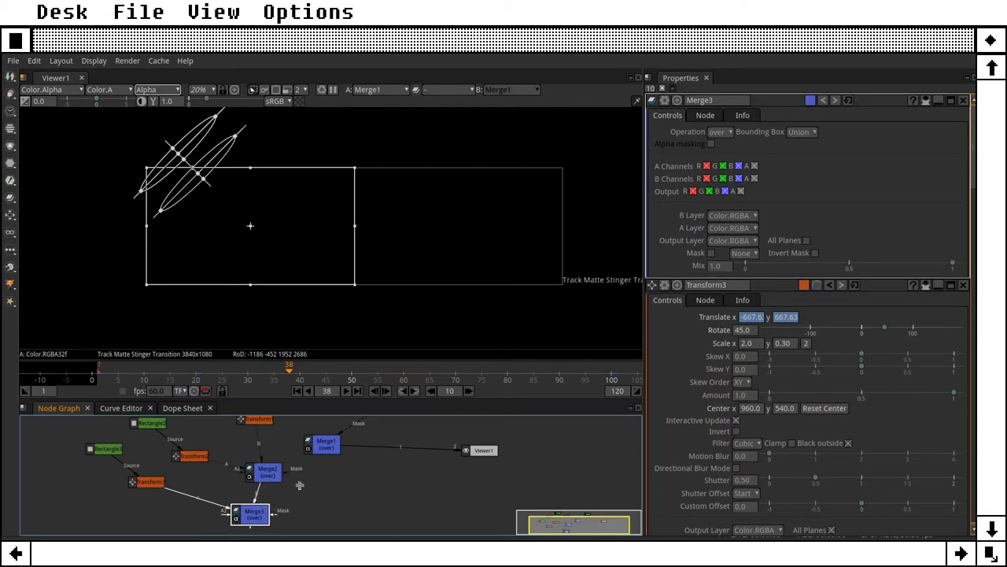
drag(325, 448, 325, 455)
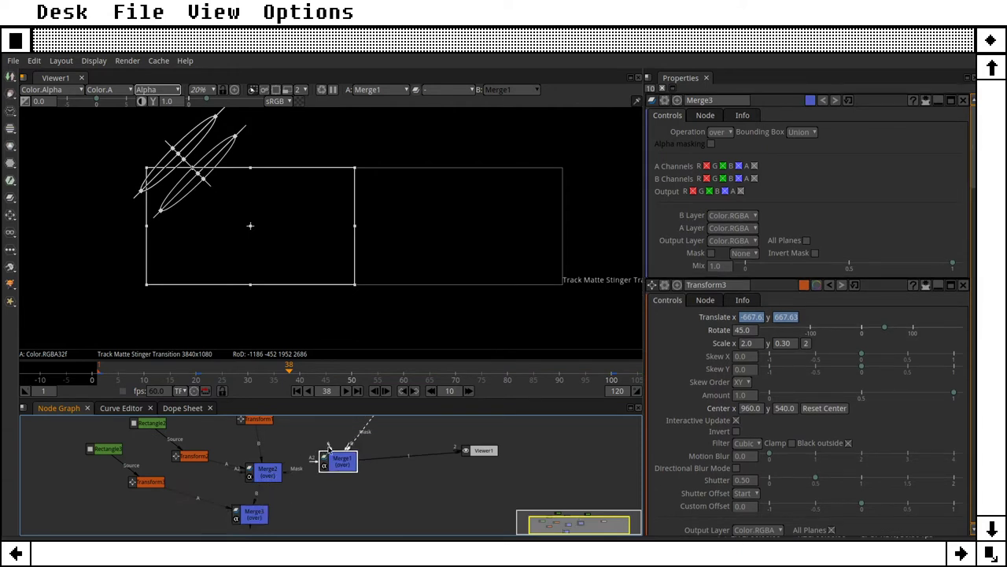
drag(256, 514, 296, 508)
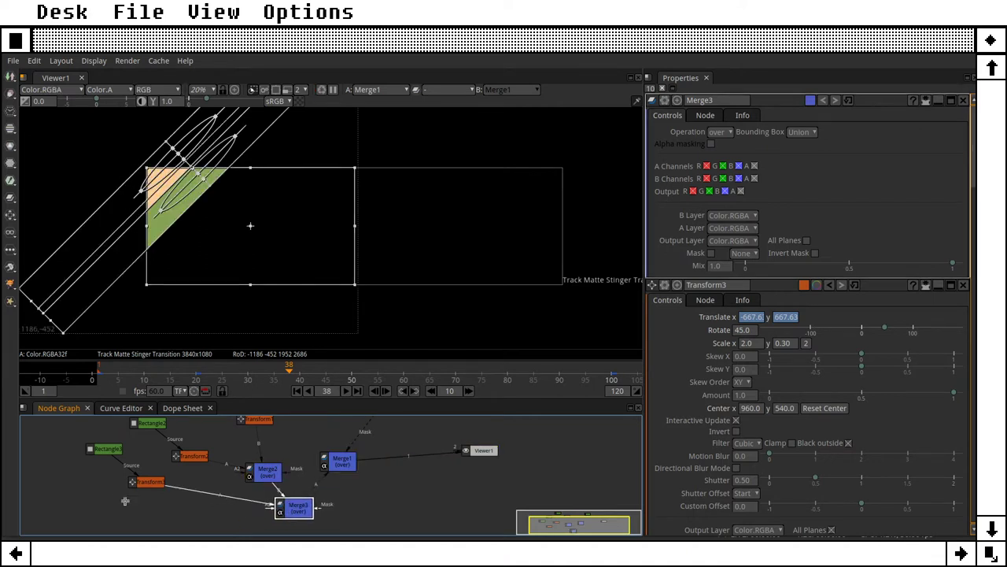
click(152, 483)
Try to change Rectangle3's Color 1 with the color picker.
click(110, 448)
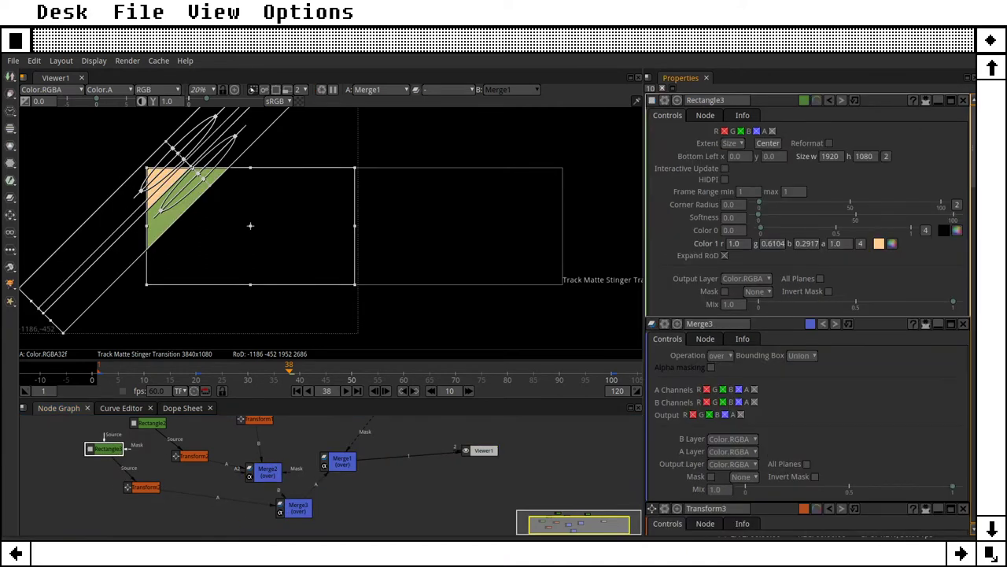
click(892, 243)
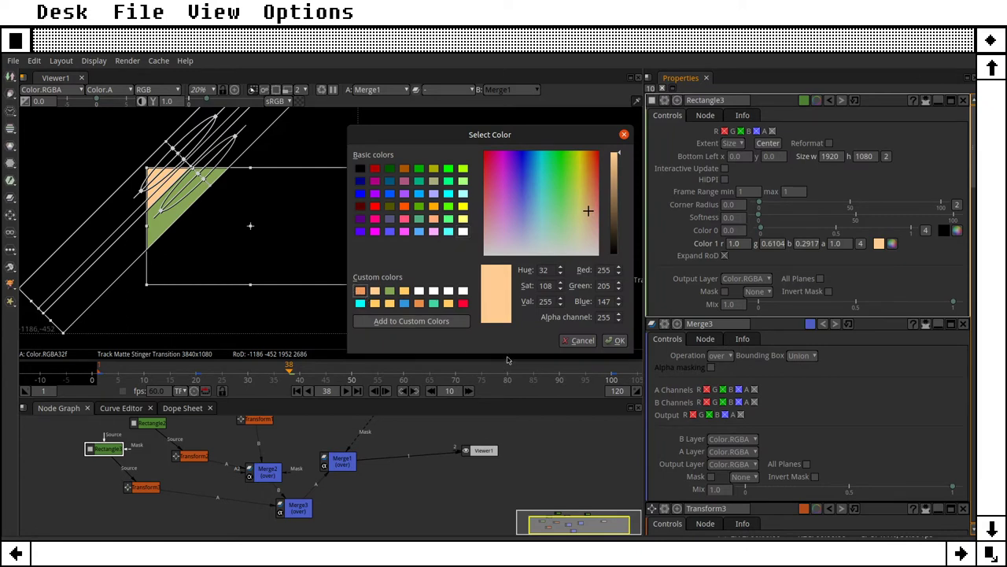
click(616, 343)
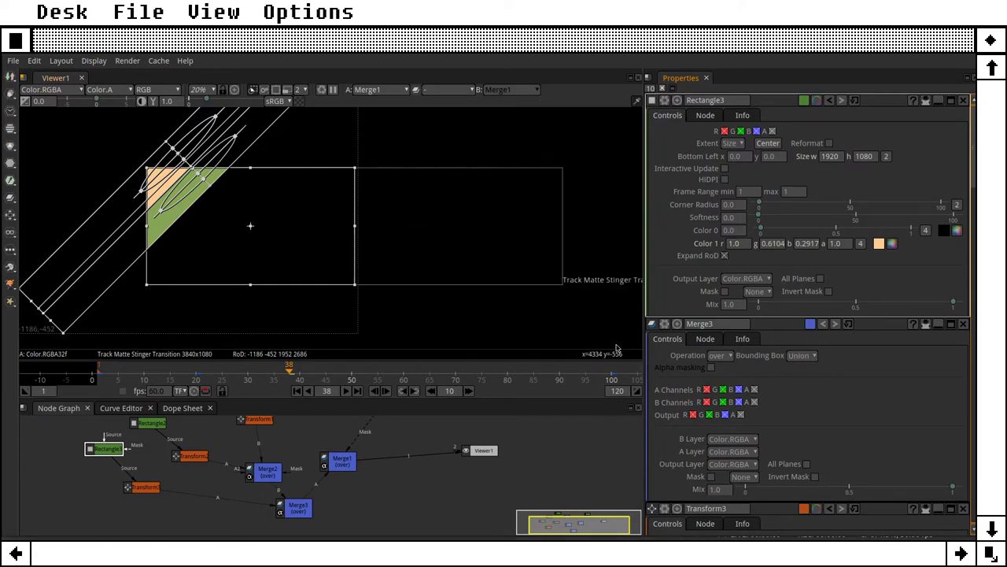
Retime Transform3's translate keyframes so the first pair sits at frame 30 and the last pair at frame 90.
click(143, 487)
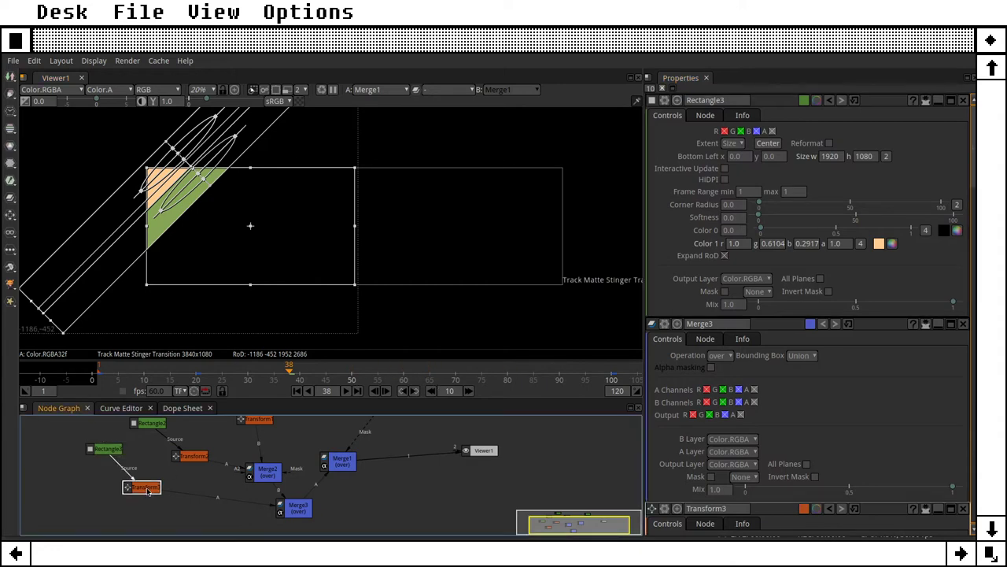
click(183, 408)
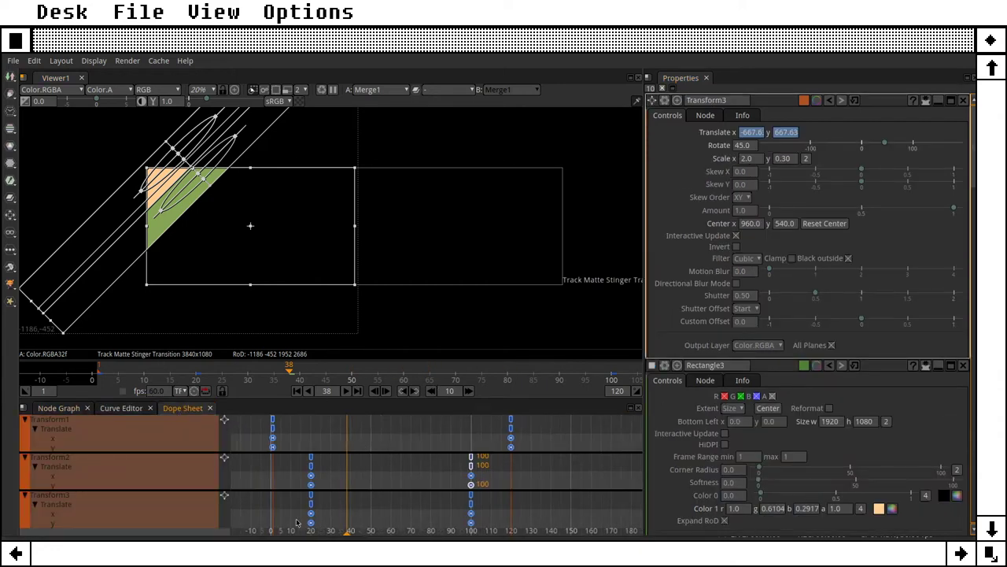
drag(311, 514, 330, 523)
drag(472, 512, 451, 523)
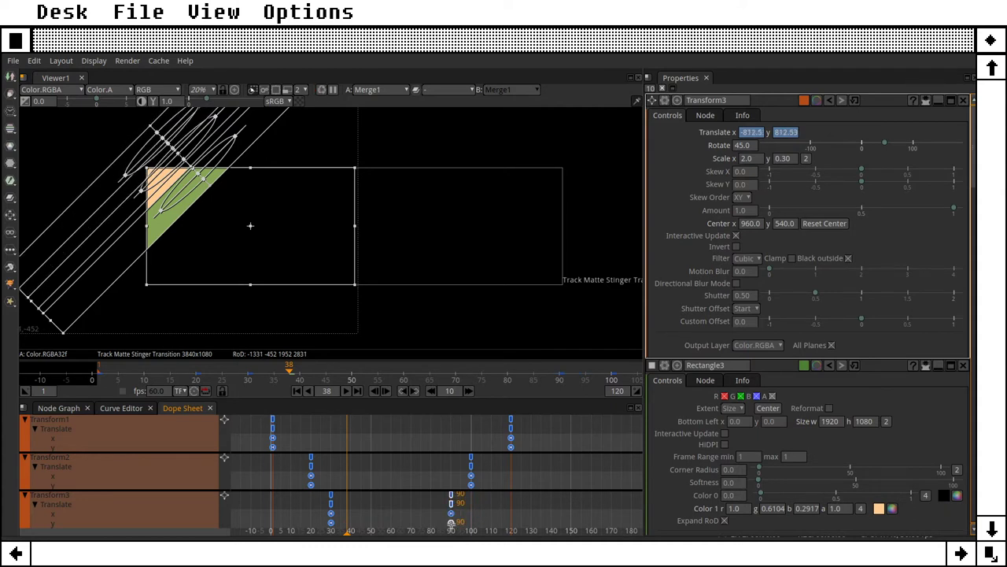
Play the animation from the first frame to check the three staggered bars, and stop around the middle of the sweep.
click(297, 392)
click(344, 392)
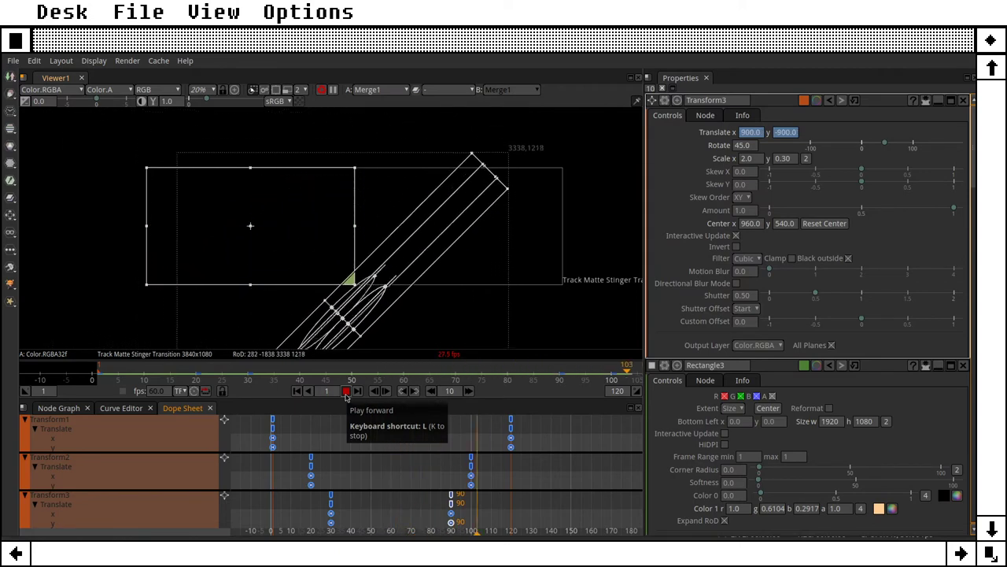
click(345, 392)
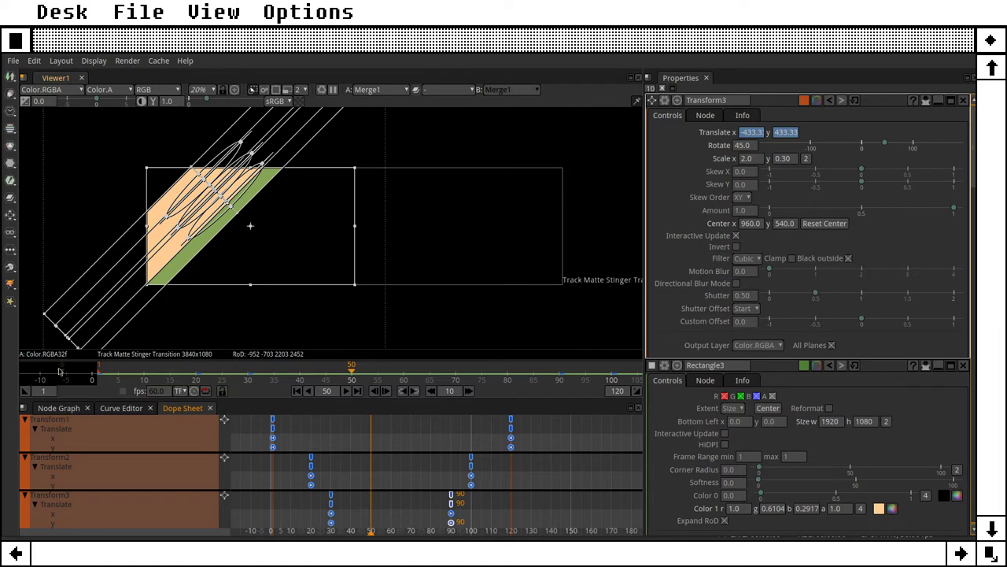
Set Rectangle3's Color 1 to the orange custom color (RGB 236, 151, 95) and play the animation from the first frame.
click(58, 408)
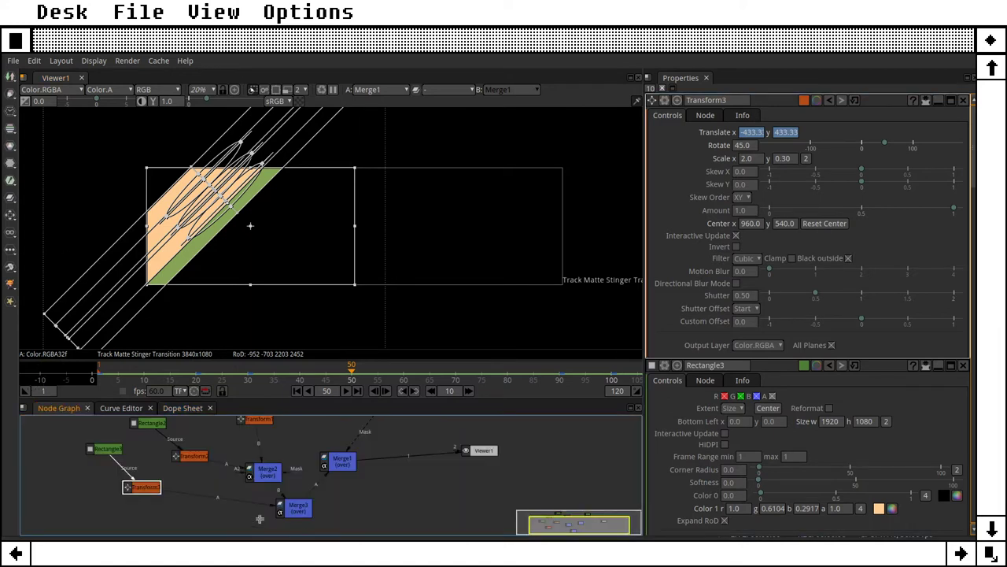
click(108, 449)
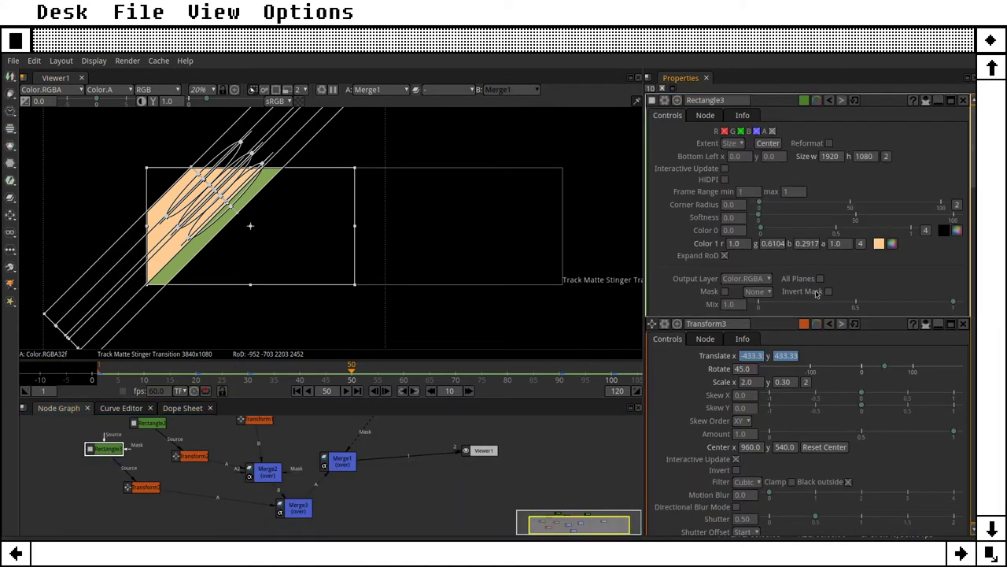
click(892, 244)
click(360, 290)
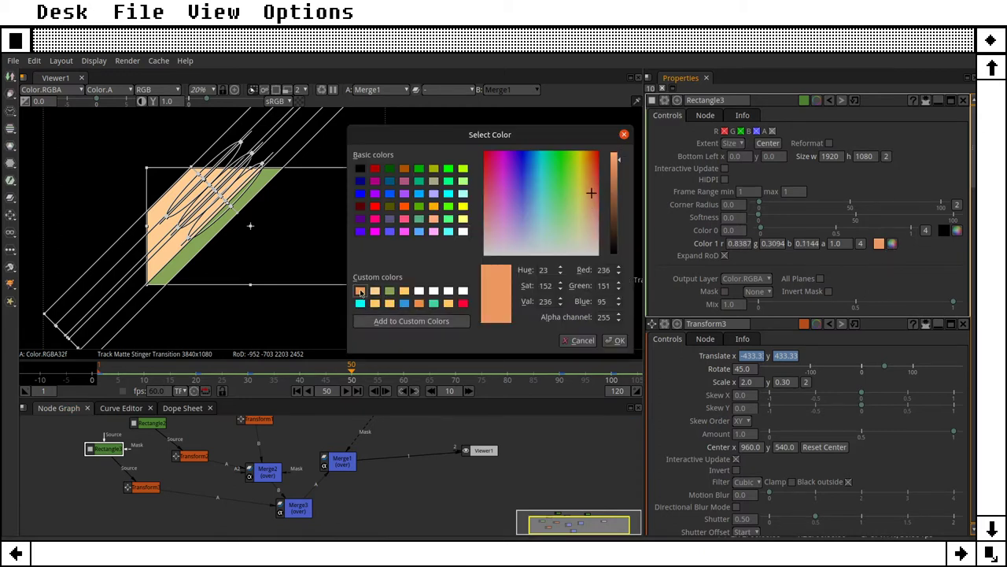
click(618, 340)
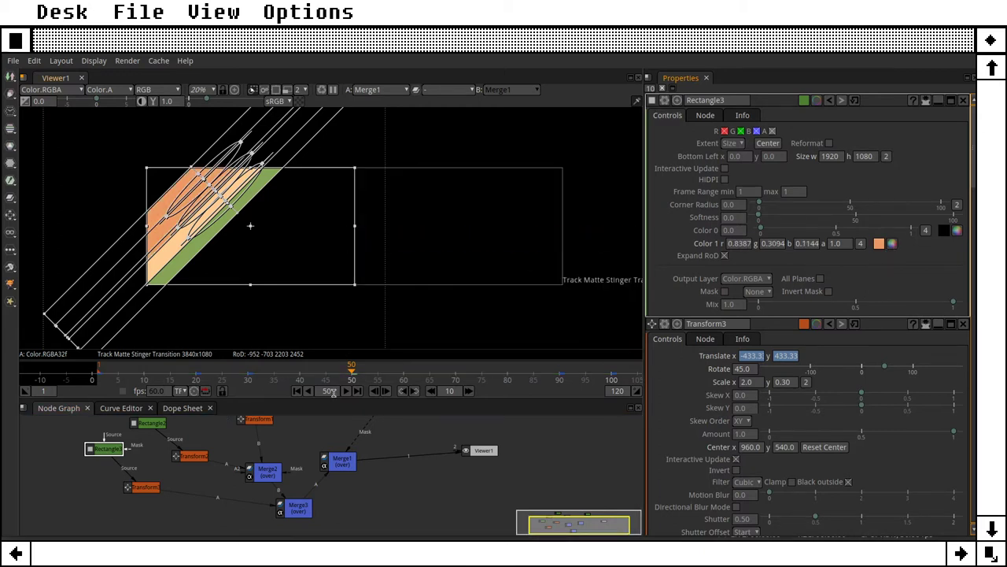
click(298, 391)
click(347, 390)
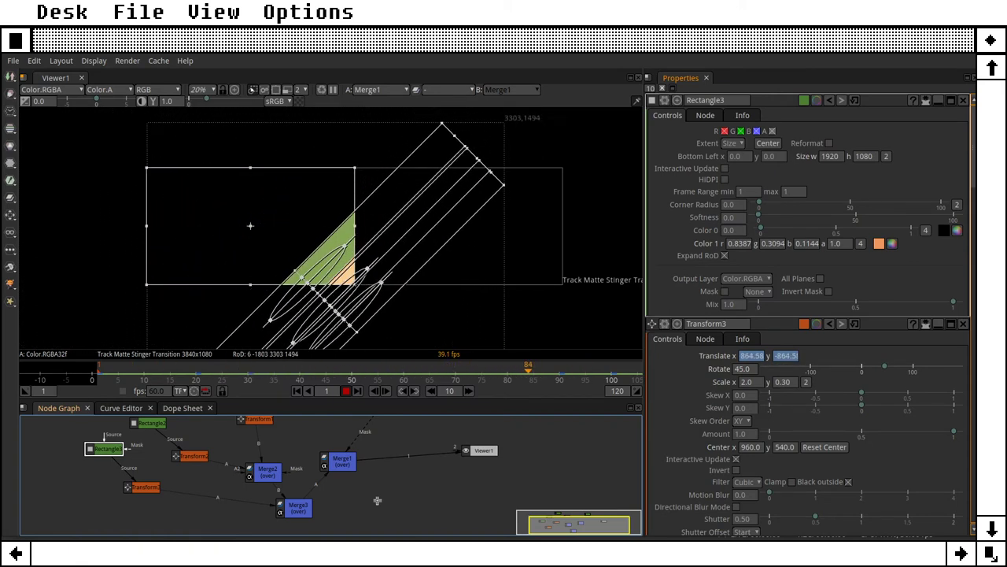
Replay the three-bar animation from the first frame and stop it at frame 53, with the bars mid-sweep.
click(345, 391)
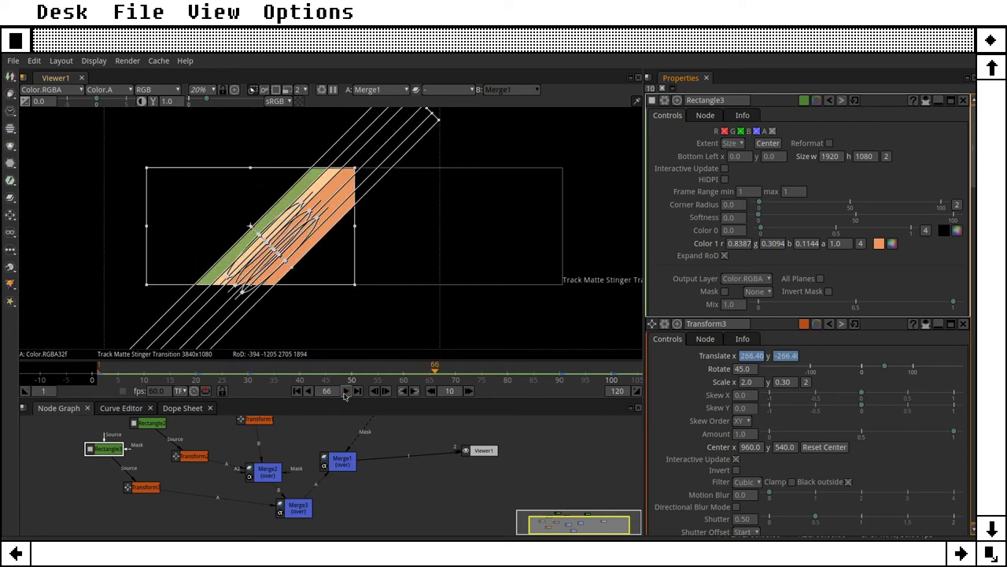
click(299, 391)
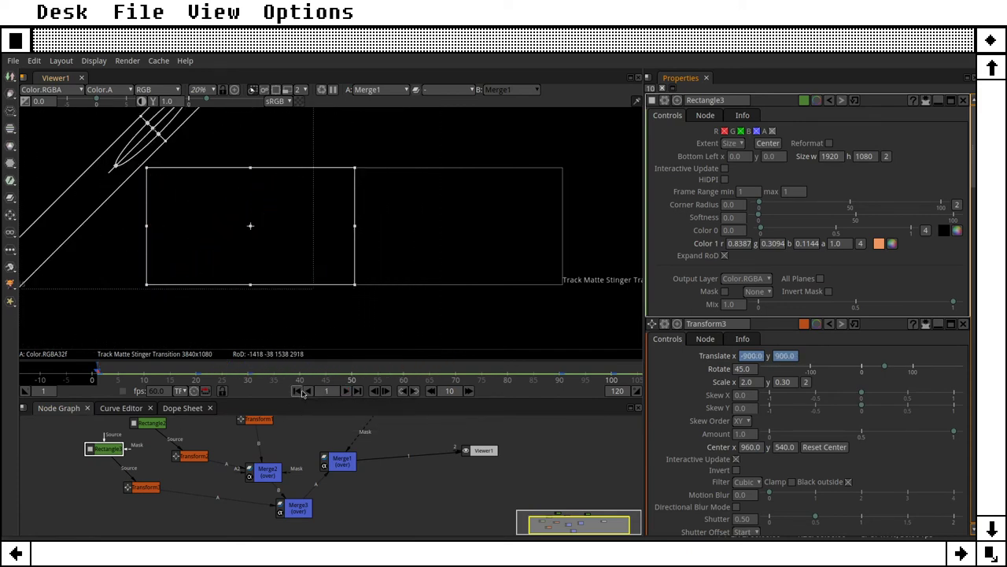
click(347, 392)
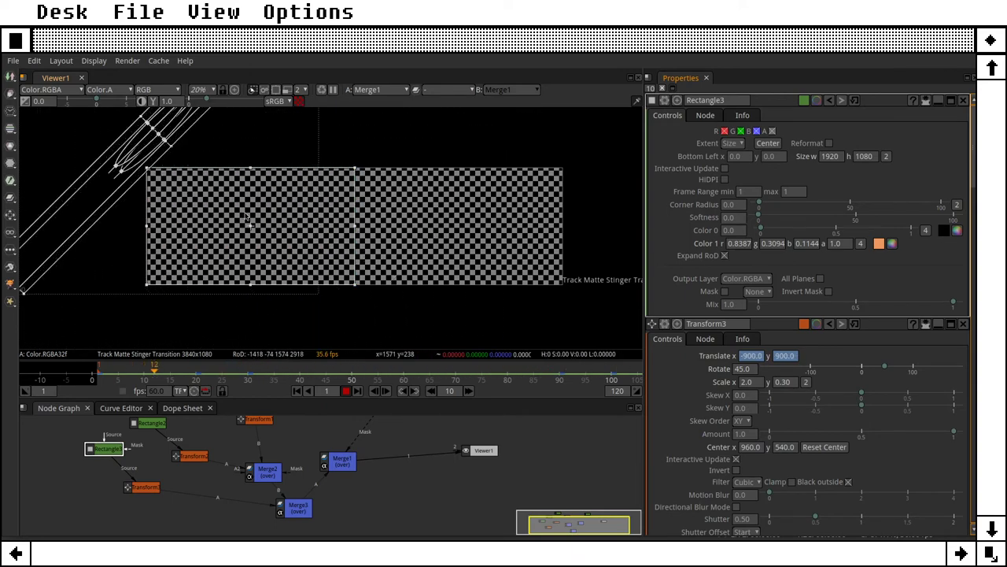
click(346, 392)
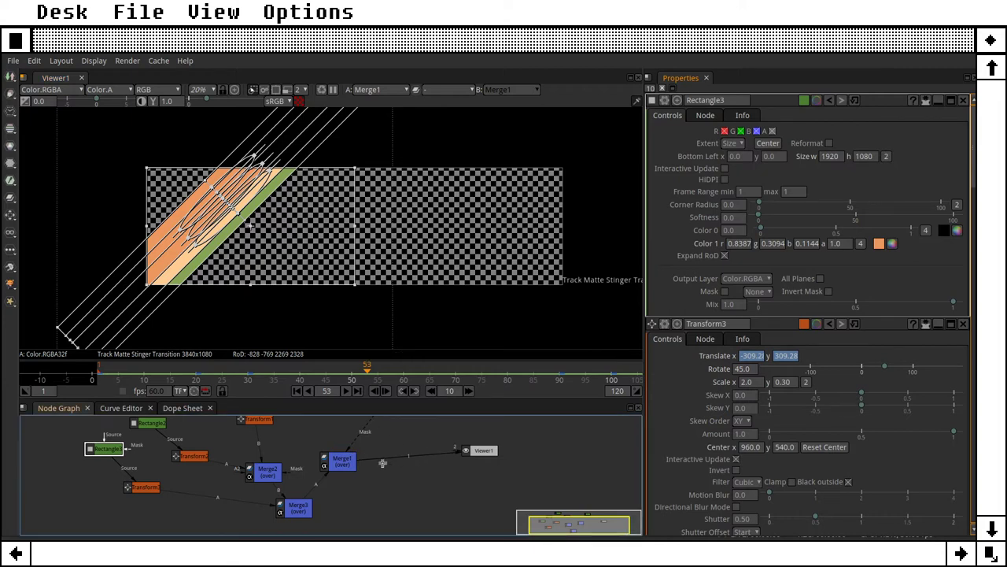
Move the Viewer1 node far away from the merge nodes to make room in the node graph.
scroll(385, 460, down, 5)
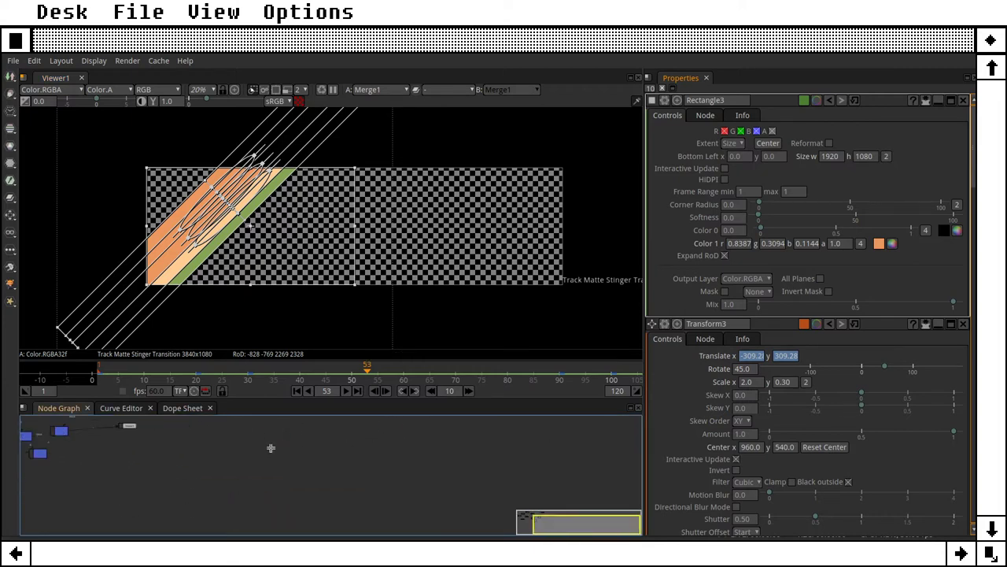
scroll(232, 481, up, 5)
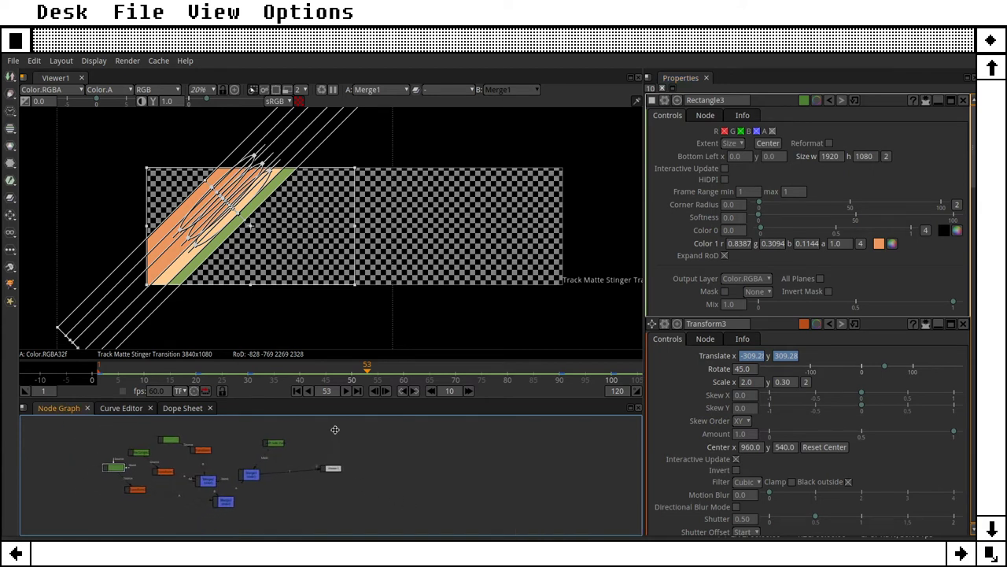
drag(265, 447, 236, 443)
drag(334, 477, 510, 490)
Add a new Rectangle draw node in the free space between the existing nodes and the viewer.
right_click(335, 431)
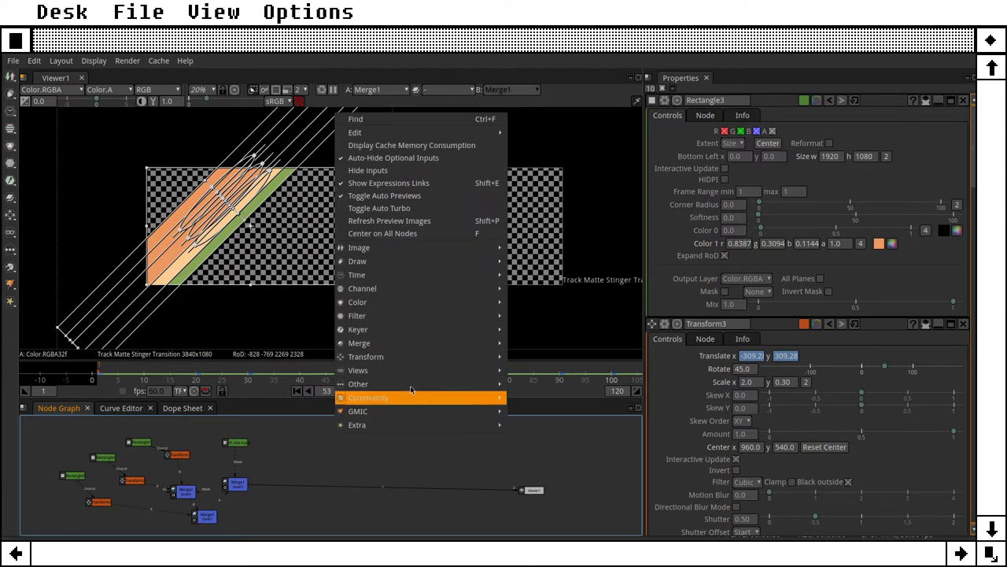
mouse_move(412, 276)
right_click(367, 460)
mouse_move(438, 294)
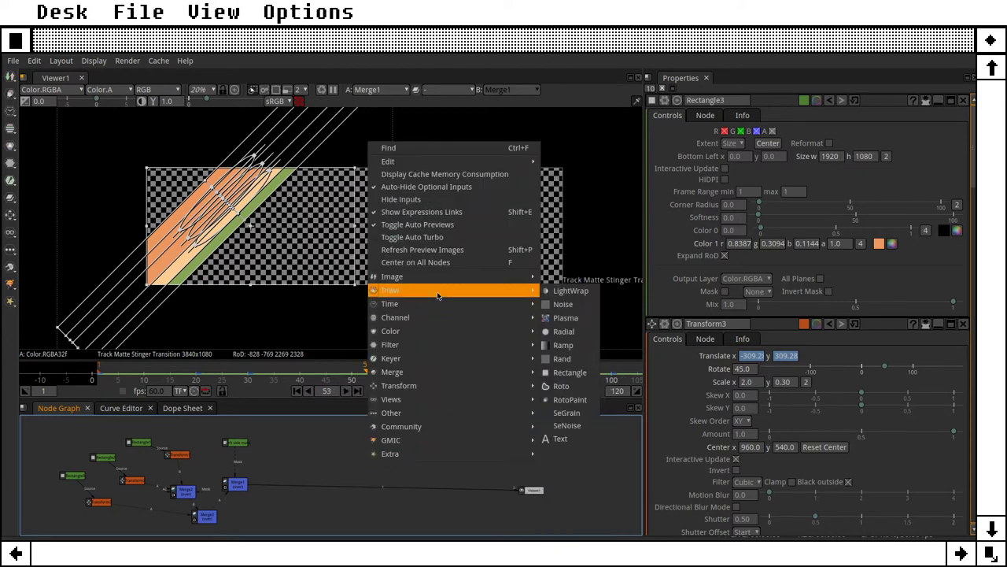
click(572, 373)
drag(348, 469, 341, 445)
click(371, 452)
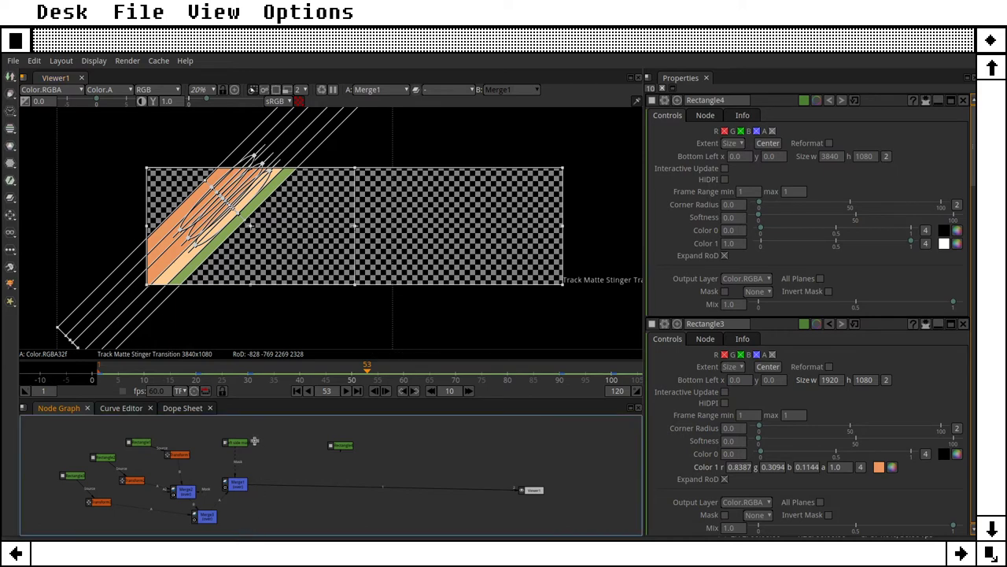
Rename the final merge of the bars, Merge1, as "Left merge" and shift it toward the viewer.
drag(242, 482, 260, 485)
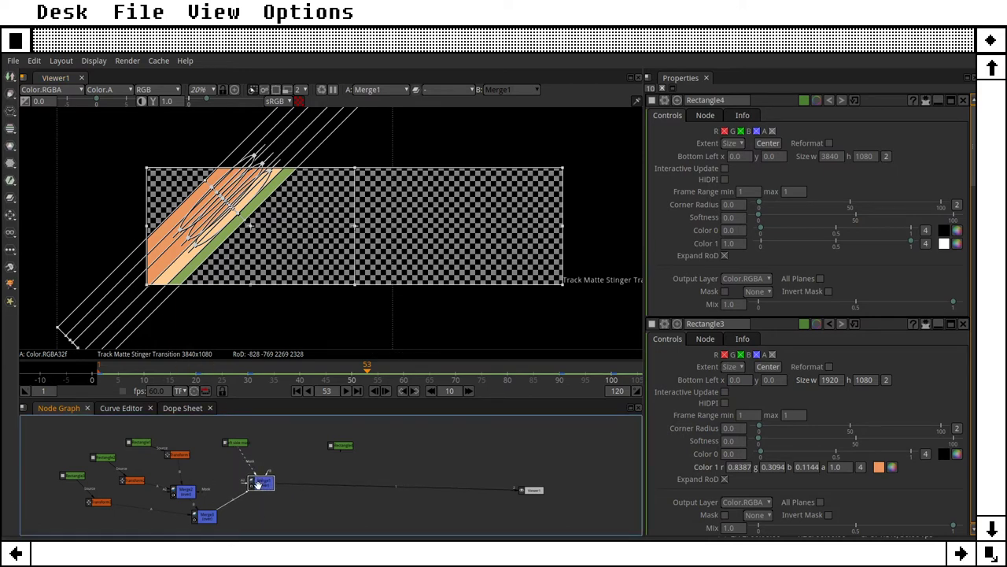
double_click(261, 484)
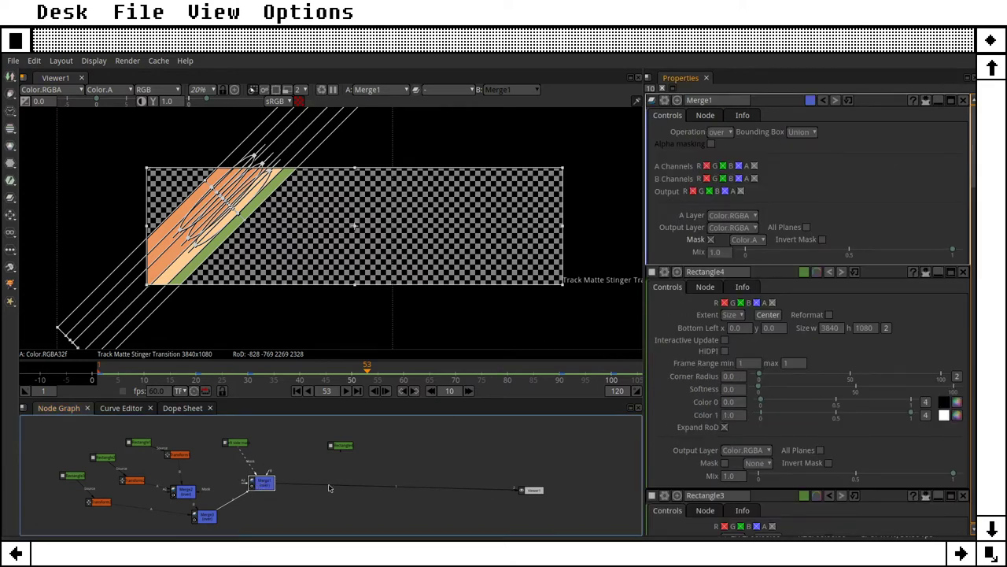
double_click(714, 100)
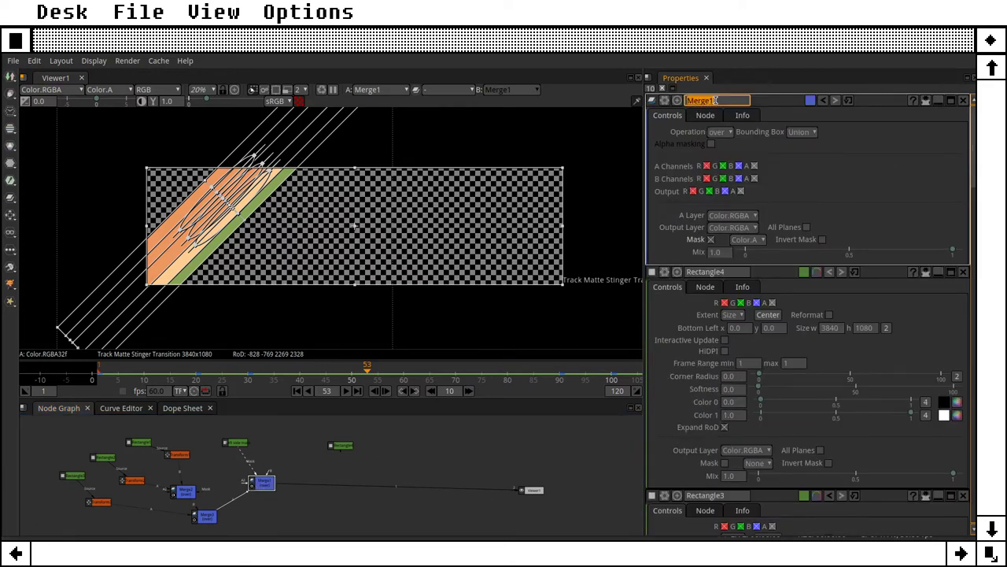
text(Left merge)
key(Return)
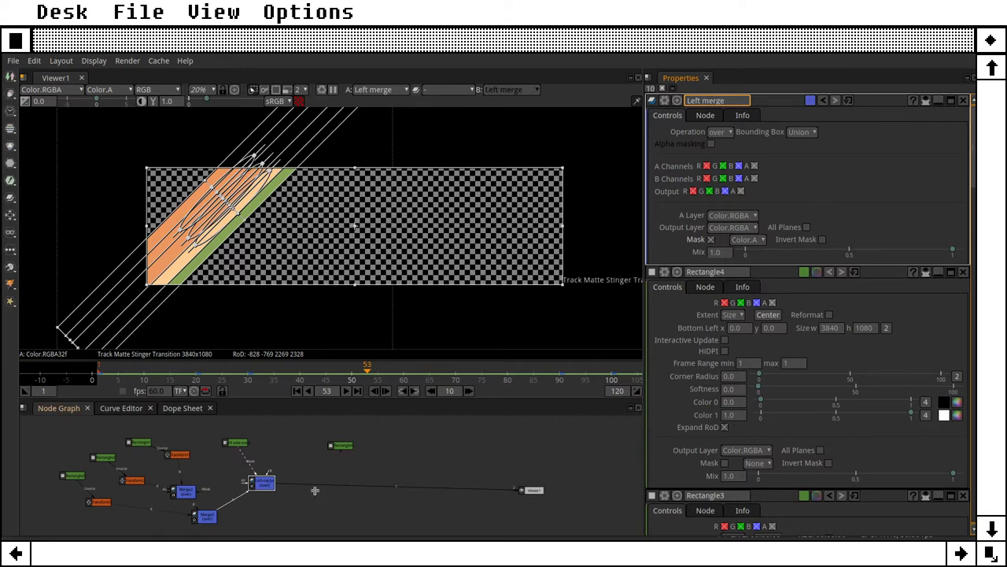
drag(262, 480, 278, 491)
Add a Merge node before the viewer, with the new rectangle as input A and Left merge as input B.
drag(345, 446, 354, 429)
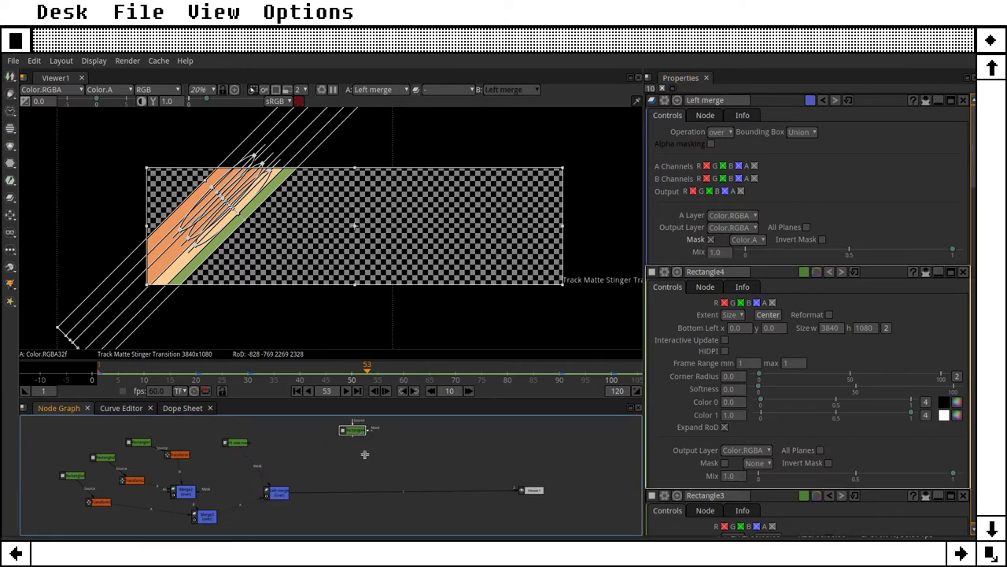
right_click(354, 429)
mouse_move(418, 336)
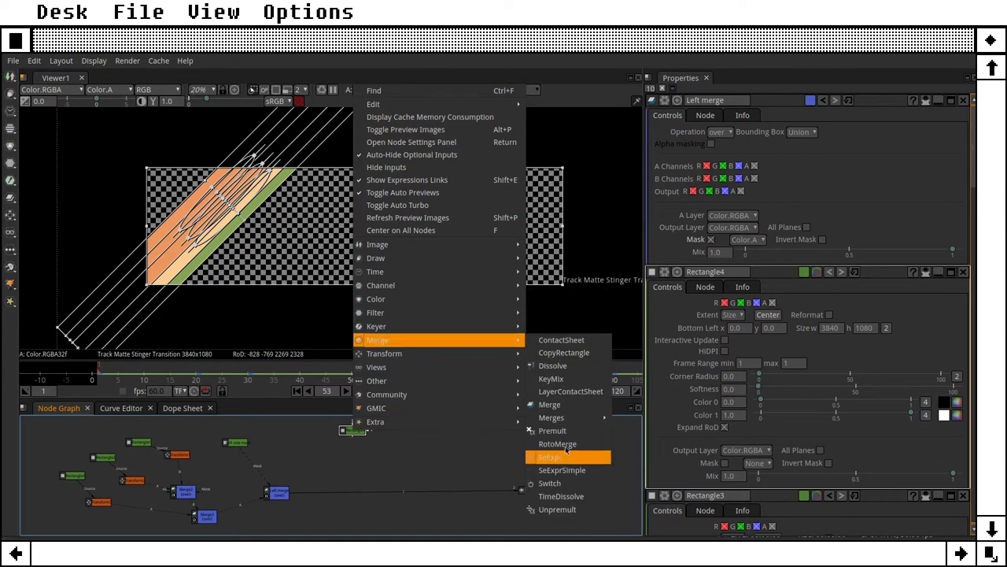
click(549, 404)
drag(353, 448, 278, 498)
click(417, 463)
key(1)
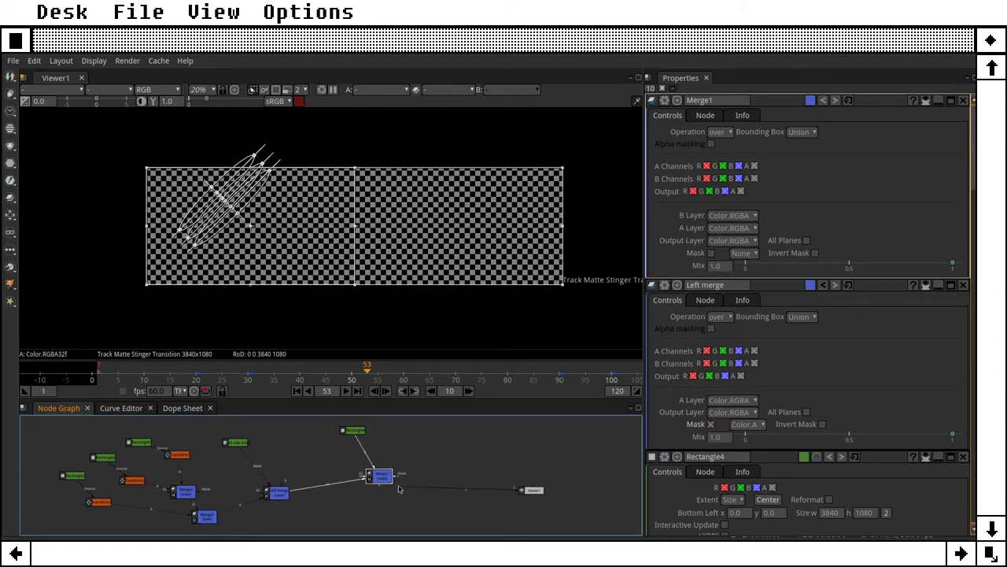
drag(377, 477, 365, 481)
Set Rectangle4's width to 1920 and its bottom-left x to 1920 so it fills the right half of the frame.
double_click(354, 429)
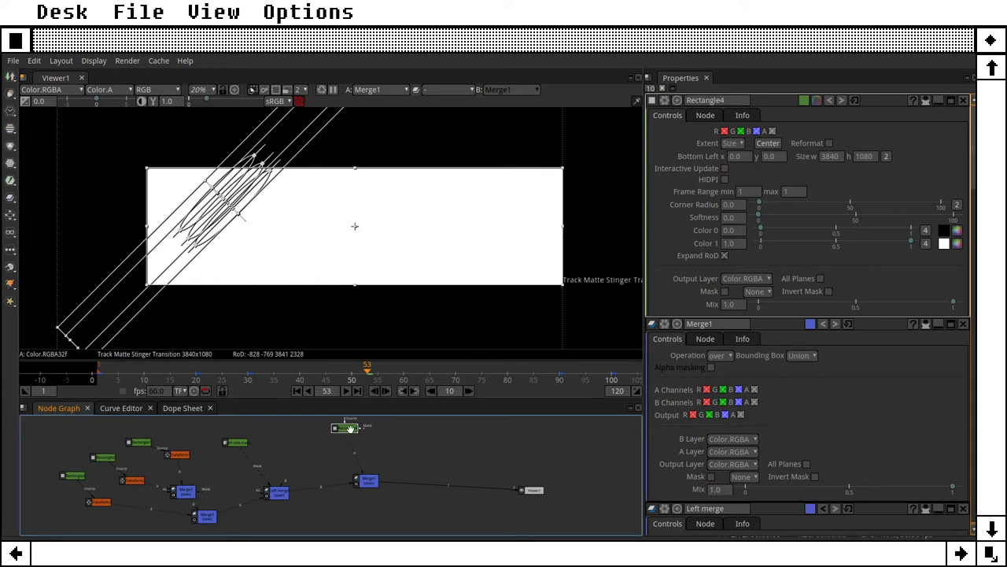
drag(347, 429, 344, 437)
click(774, 156)
click(831, 156)
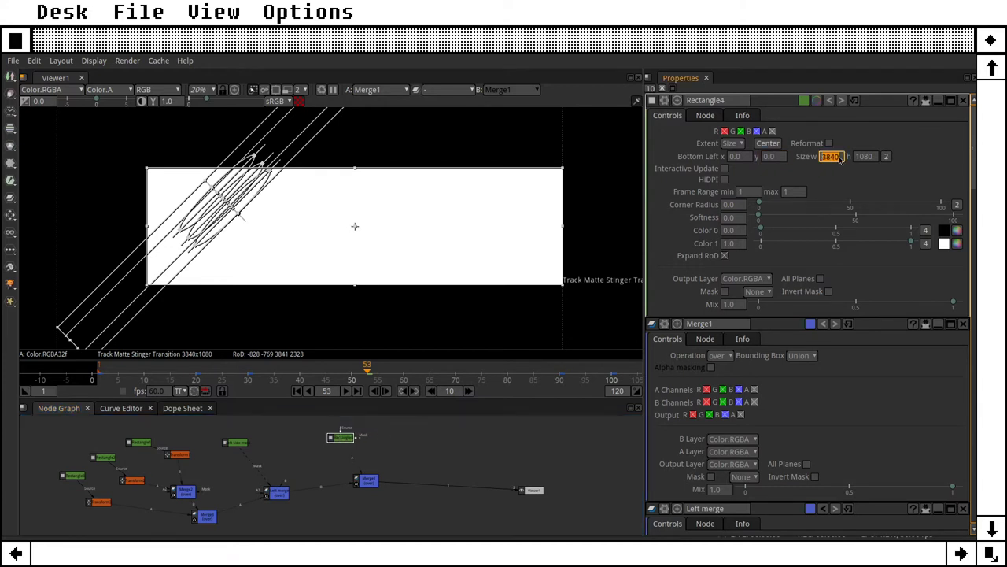
text(19)
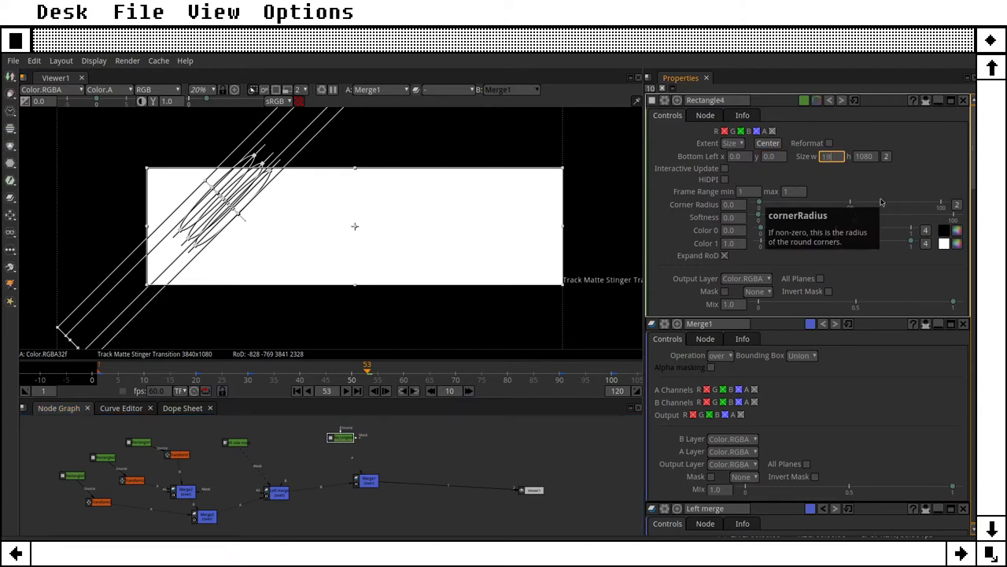
key(Tab)
click(736, 160)
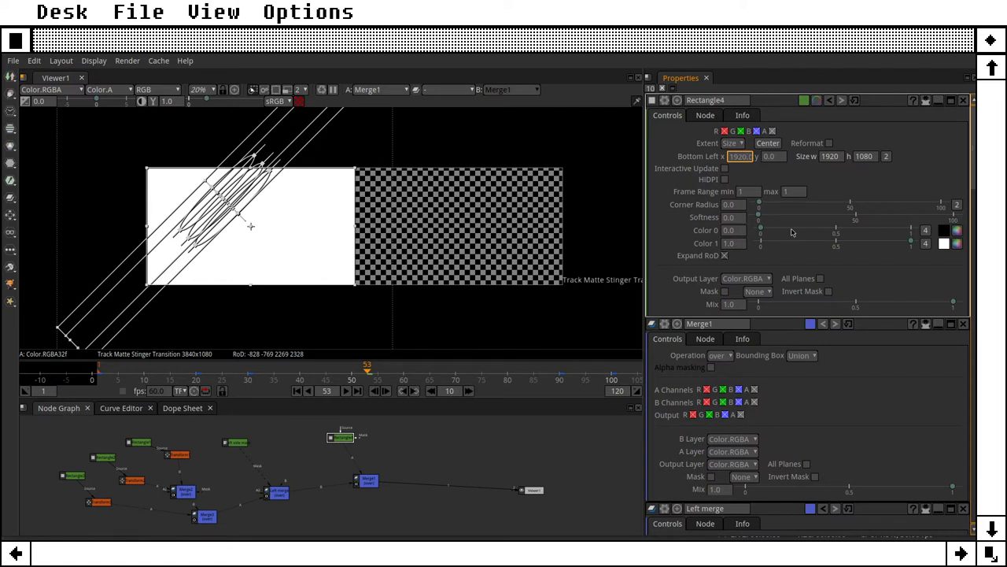
text(1920)
key(Return)
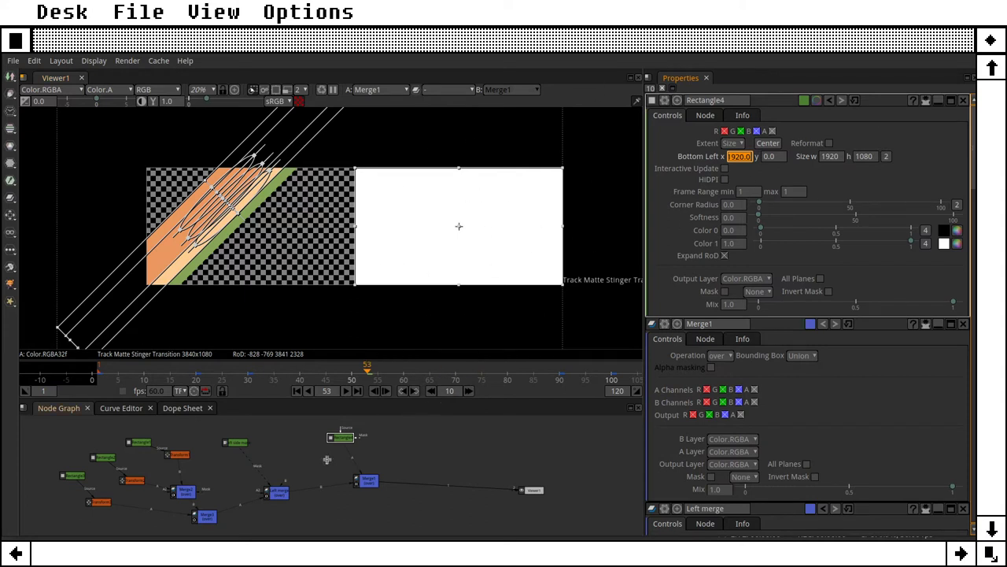
Insert a Transform node between Rectangle4 and the new merge, and name it "Matte transform".
right_click(334, 431)
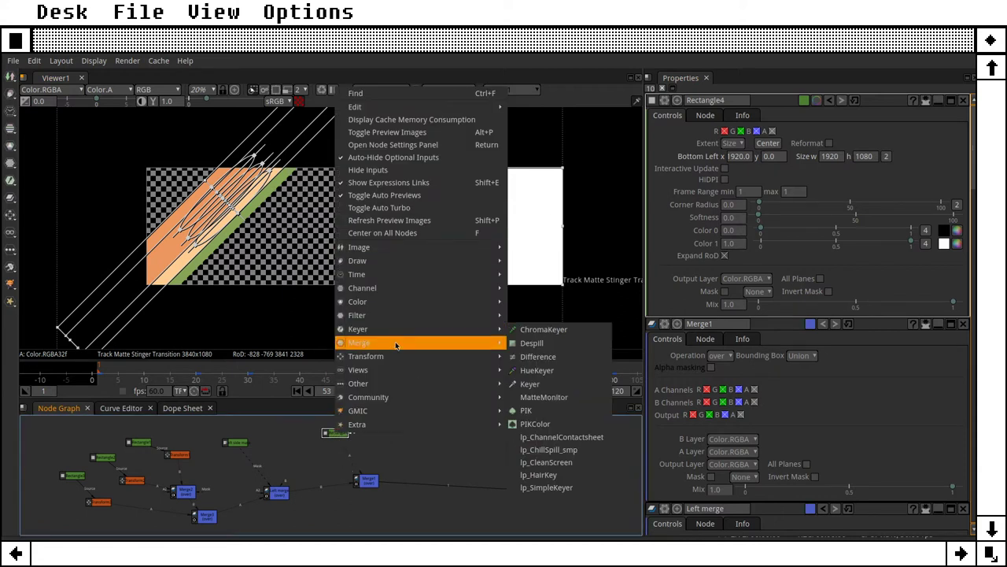
mouse_move(394, 356)
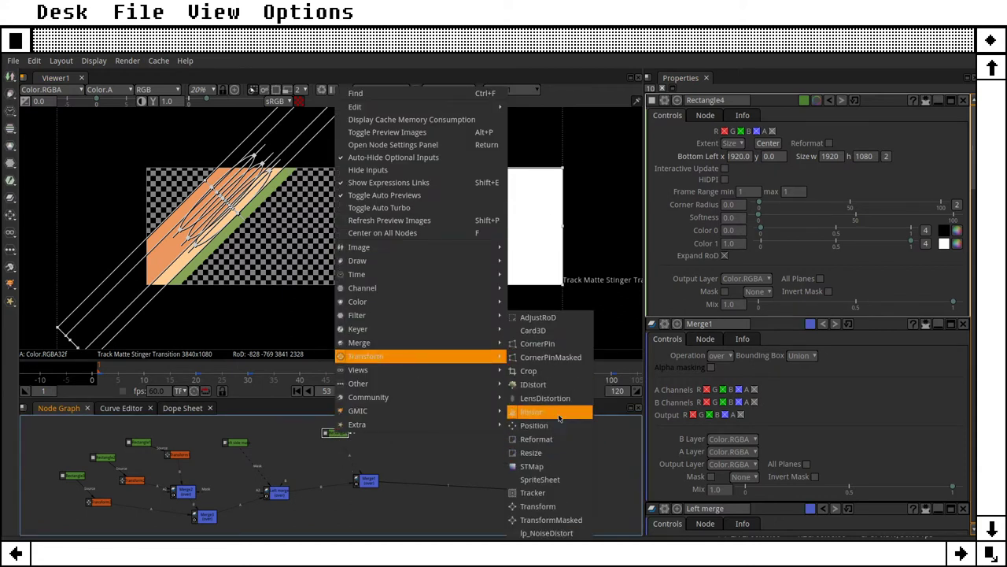
click(537, 506)
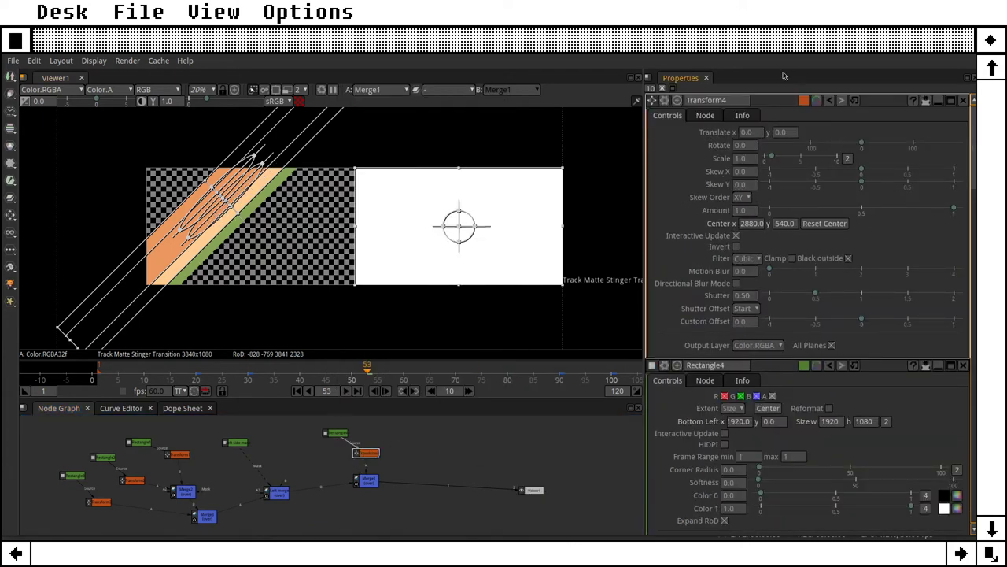
double_click(740, 100)
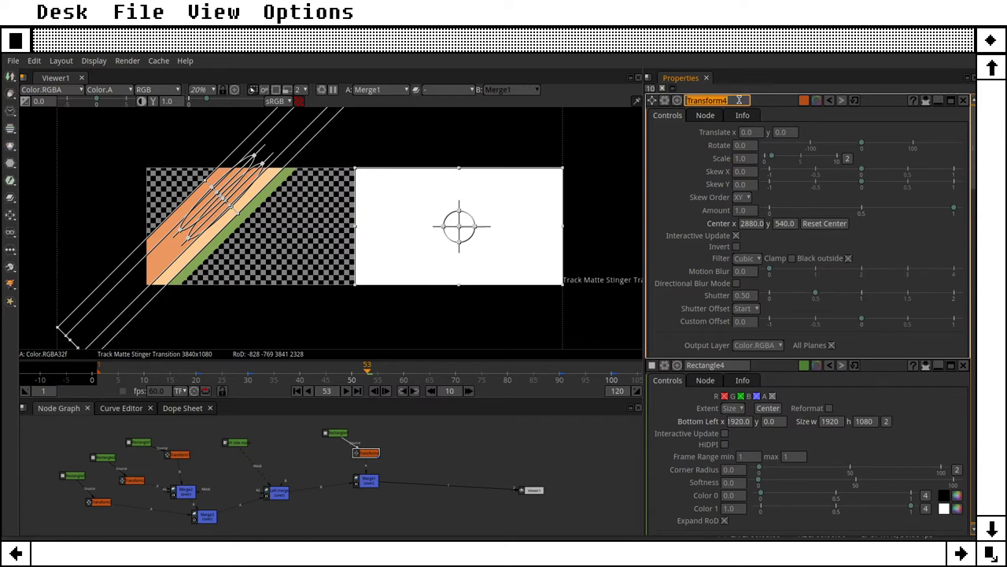
text(Matte transform)
key(Return)
Set the Matte transform's rotation to 45 degrees.
click(743, 146)
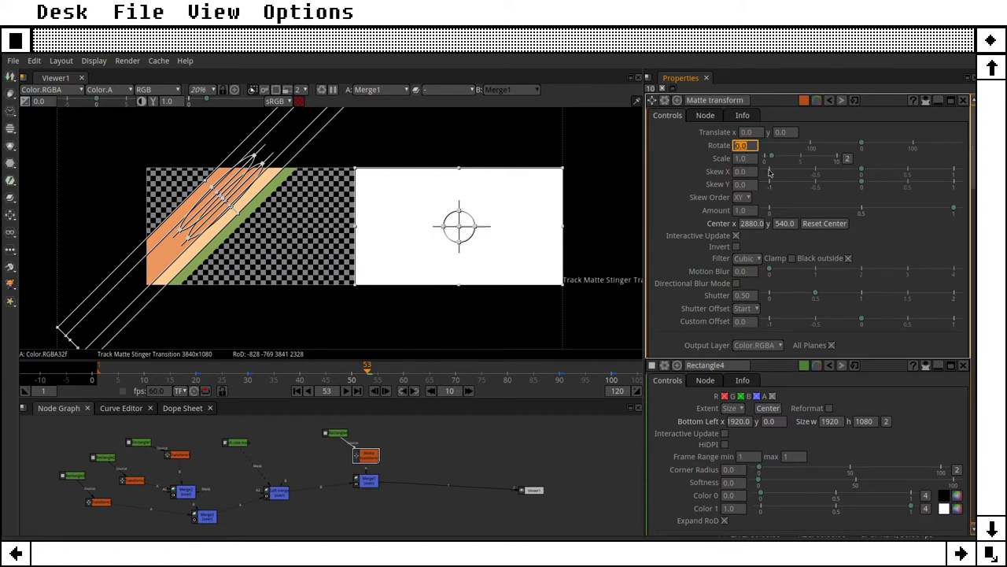
text(45)
key(Tab)
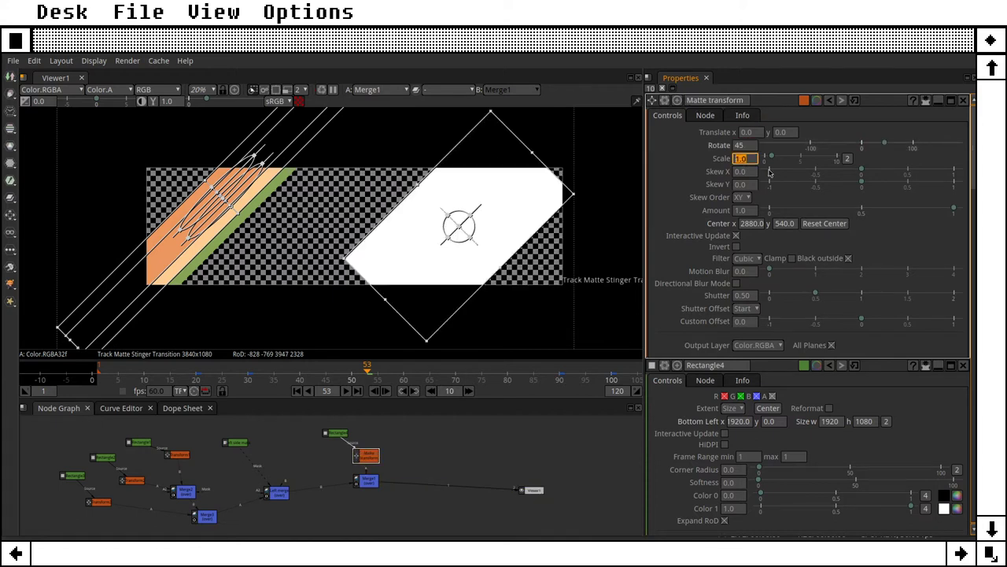
Rename Rectangle4 as "Matte rectangle" and spread the matte nodes and their merge apart in the node graph.
double_click(338, 433)
click(736, 101)
text(Matte rectangle)
key(Return)
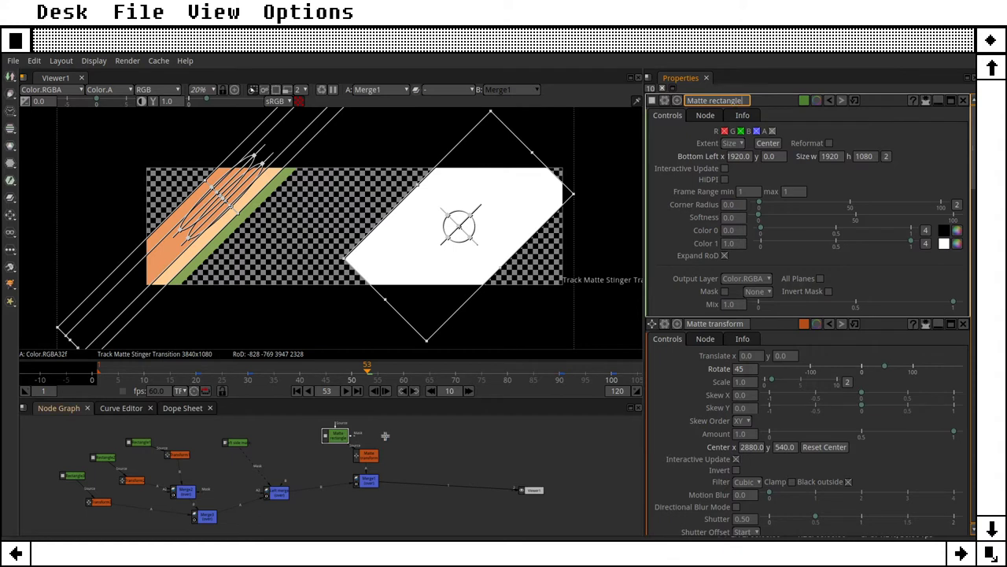
drag(339, 434, 402, 489)
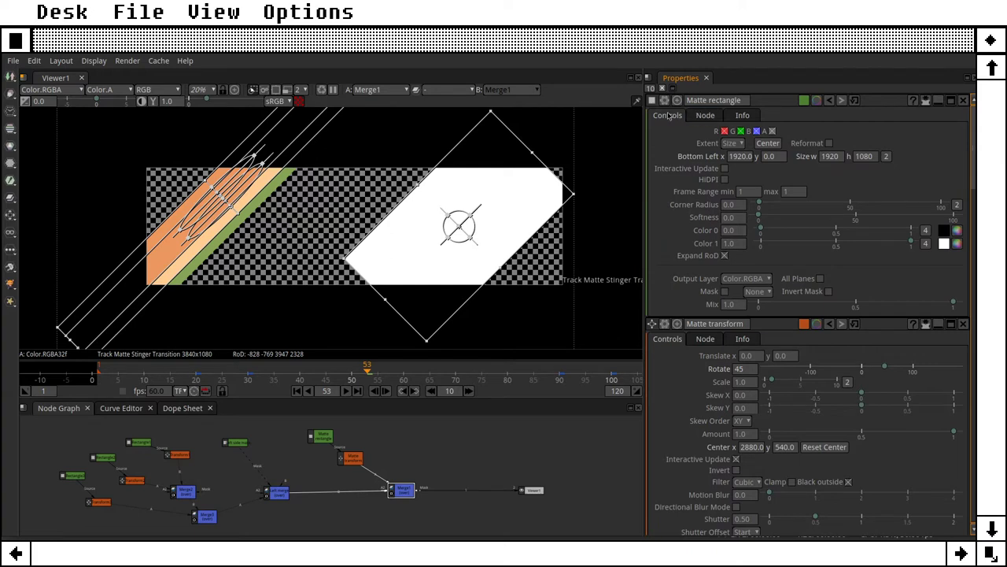
Split the Matte transform's scale into separate axes and set scale x to 2.
click(351, 457)
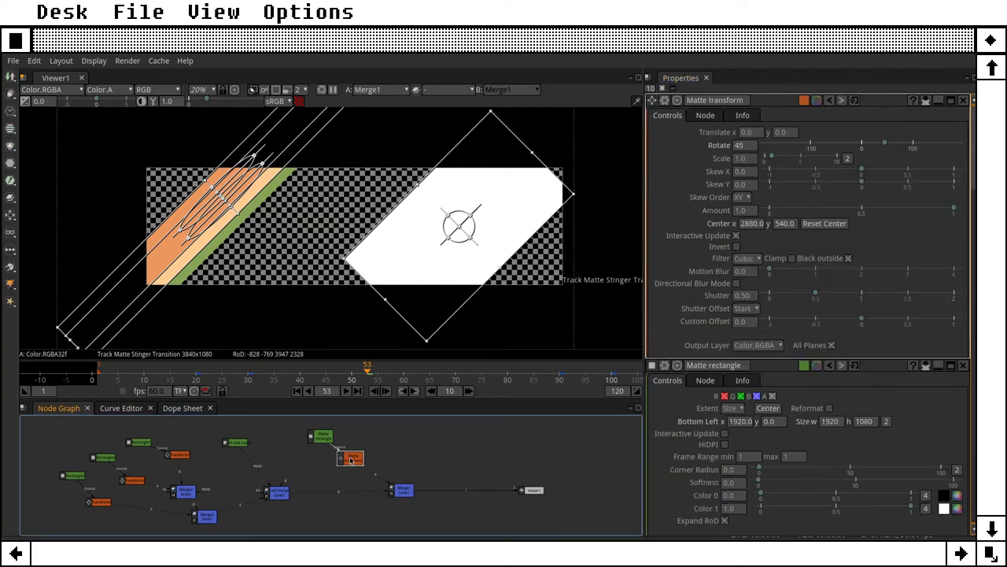
double_click(748, 159)
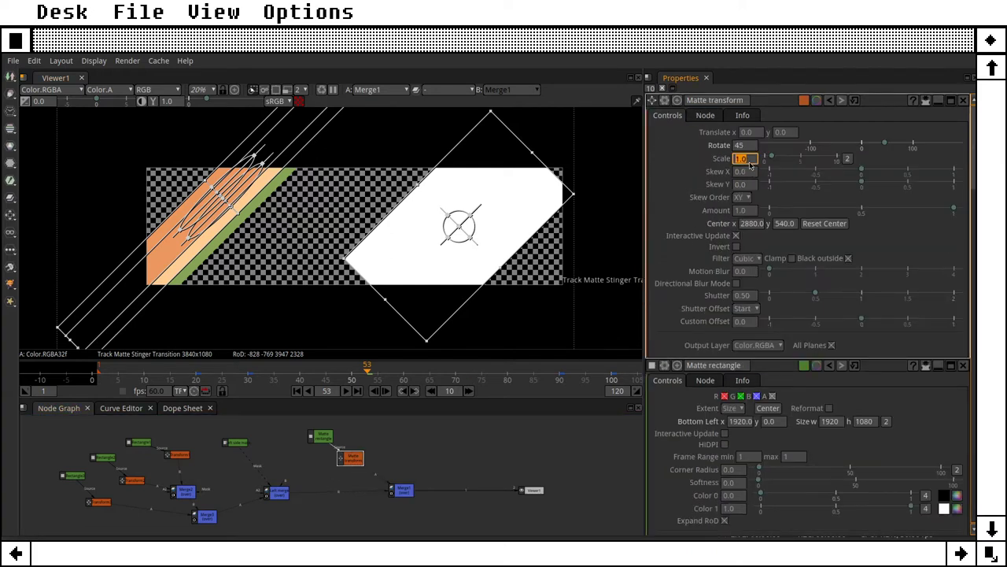
click(849, 159)
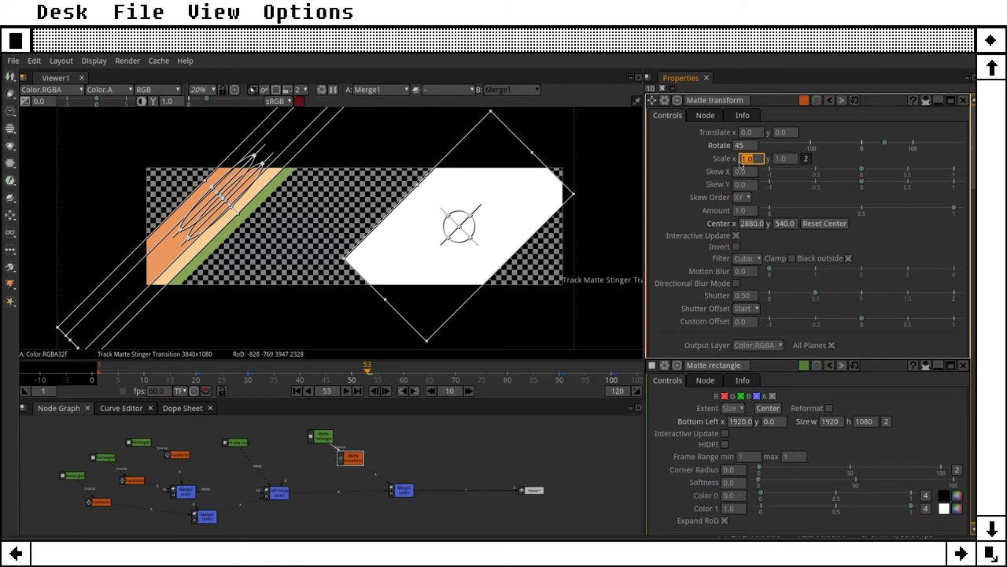
text(2)
key(Tab)
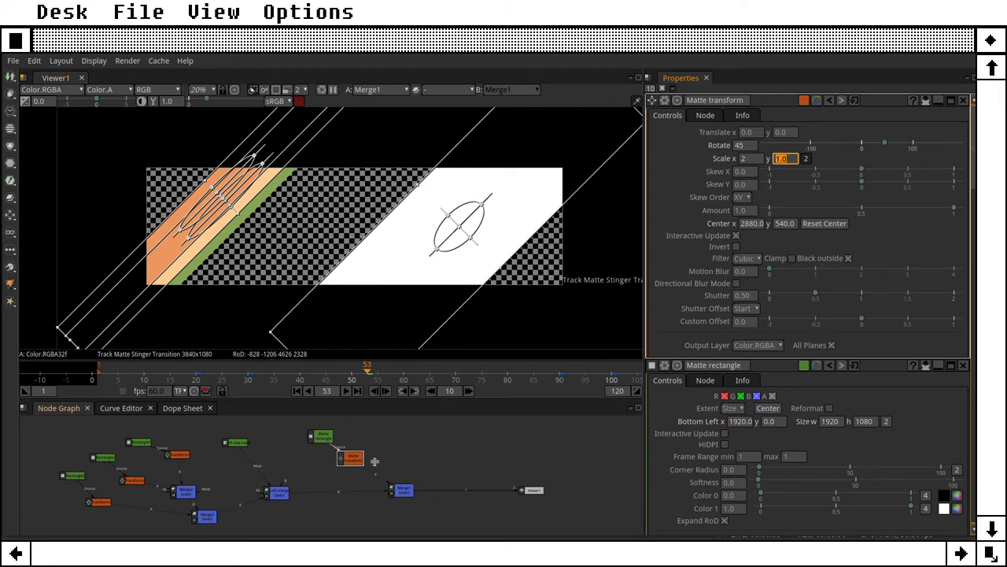
Tidy the node graph by repositioning the matte nodes, Left merge and Merge1 with more space between them.
drag(336, 443, 414, 495)
drag(281, 493, 293, 505)
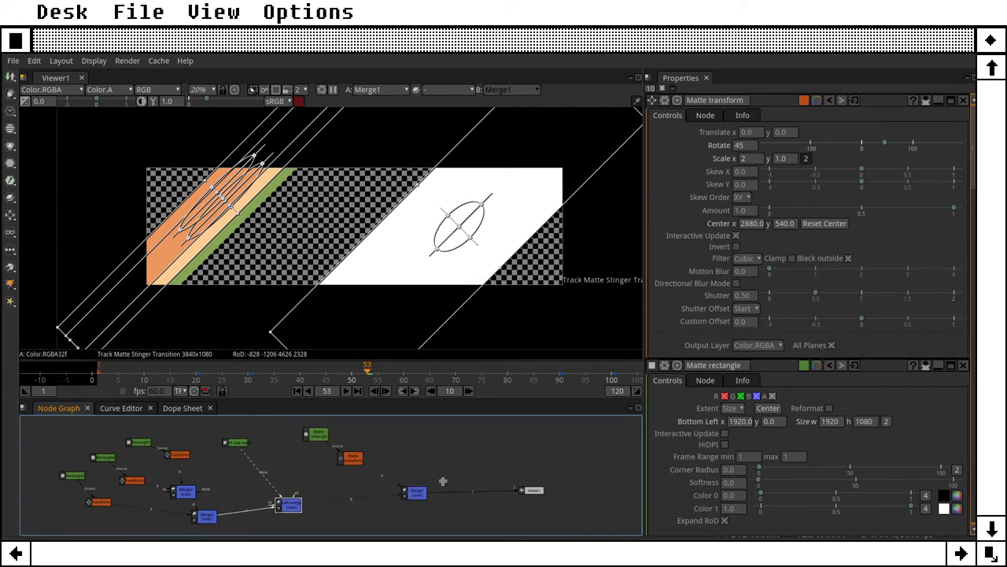
drag(421, 502, 422, 503)
click(350, 454)
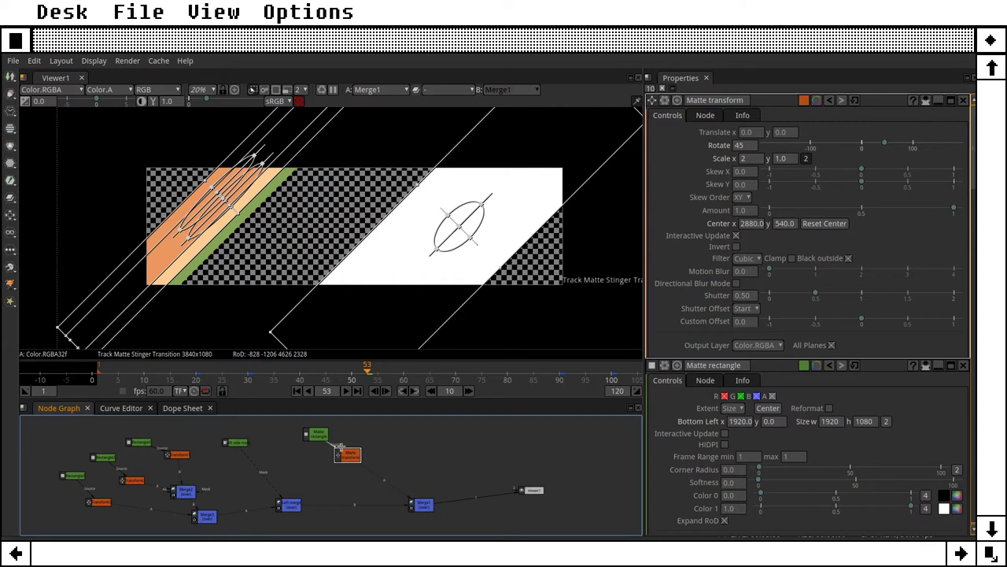
Add a Merge node after the Matte transform and offset it in the node graph toward Merge1.
right_click(355, 456)
mouse_move(405, 364)
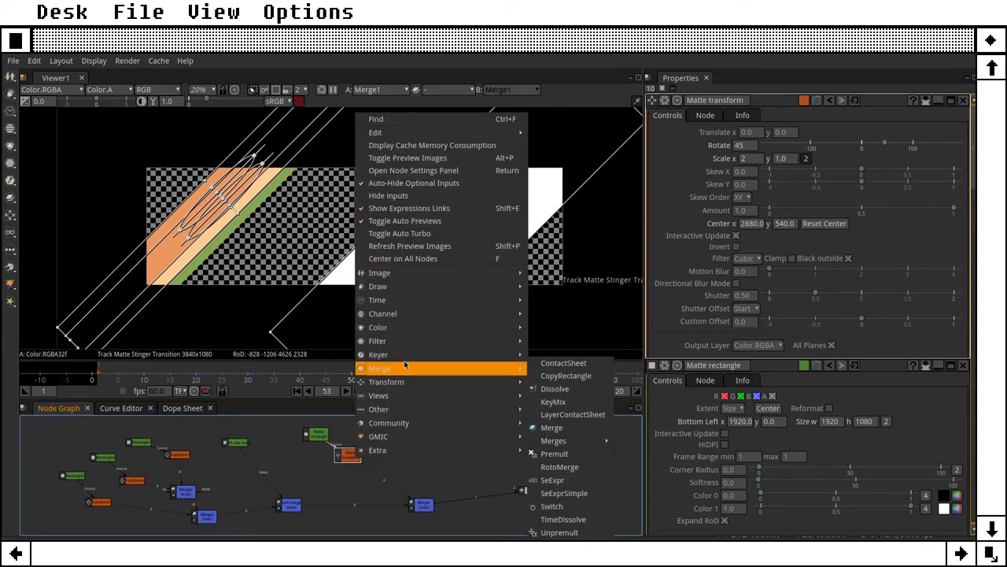
mouse_move(568, 446)
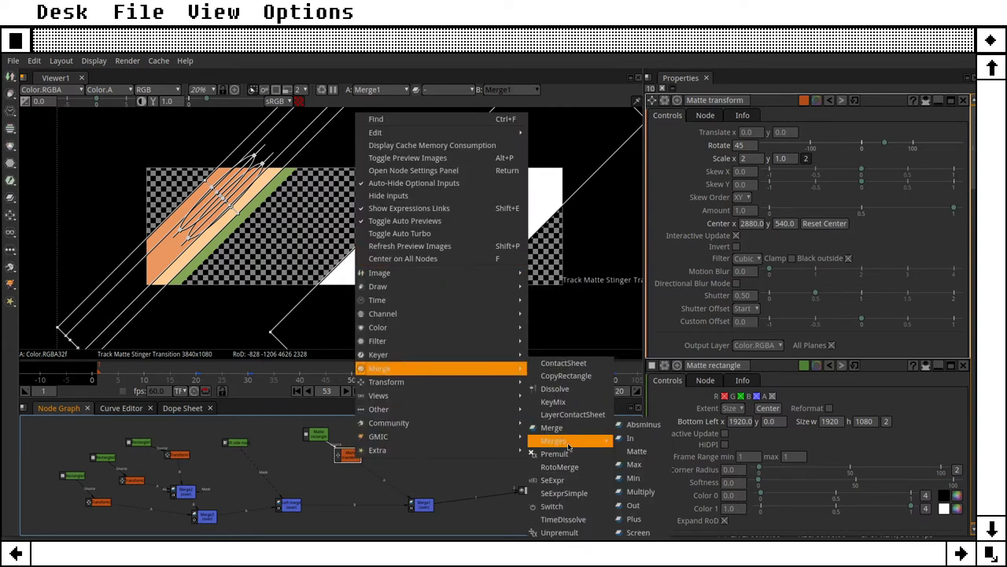
click(552, 427)
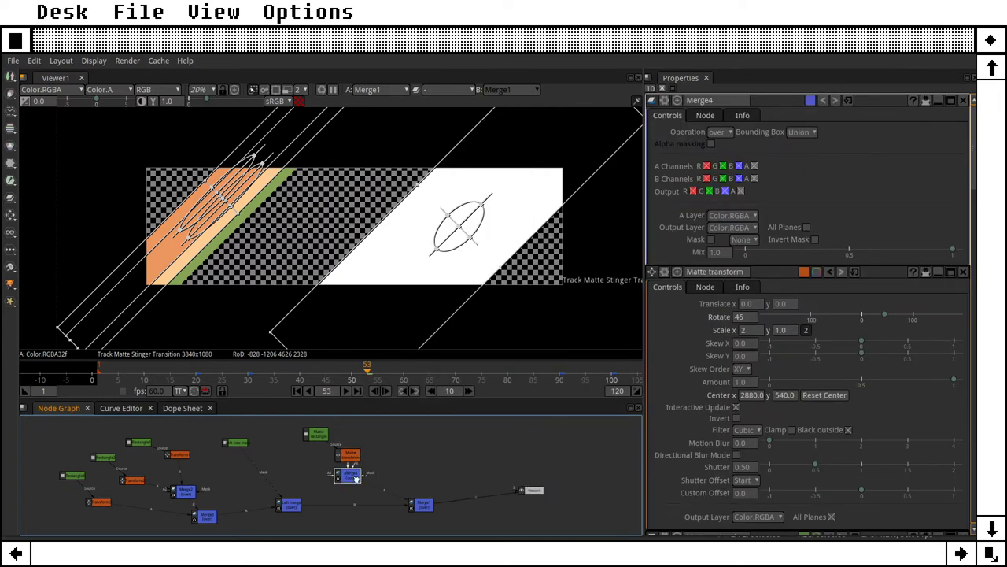
drag(352, 475, 385, 474)
Create a new Rectangle node and place it in the empty area above Merge1, away from the matte nodes.
right_click(442, 448)
mouse_move(504, 306)
mouse_move(513, 280)
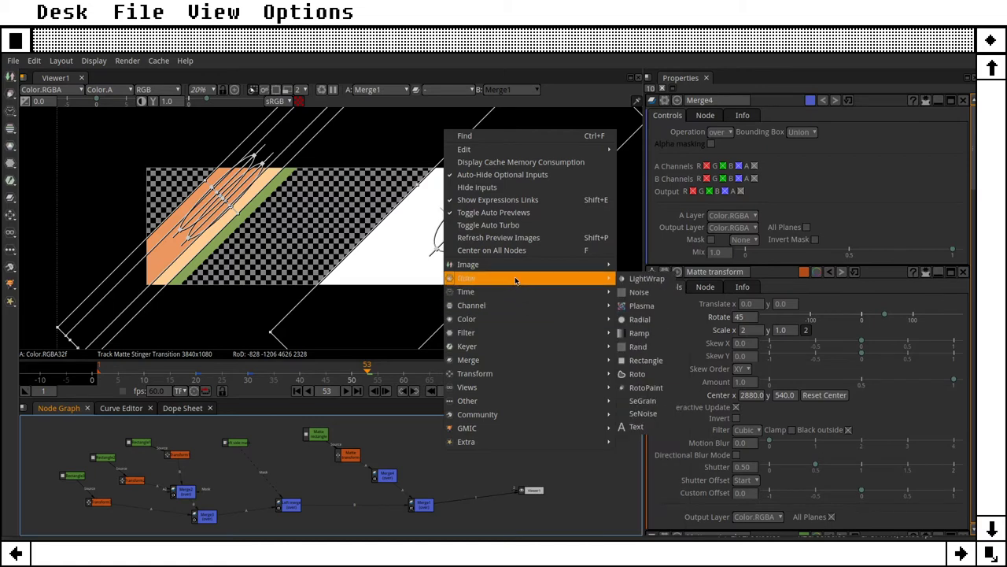
click(644, 360)
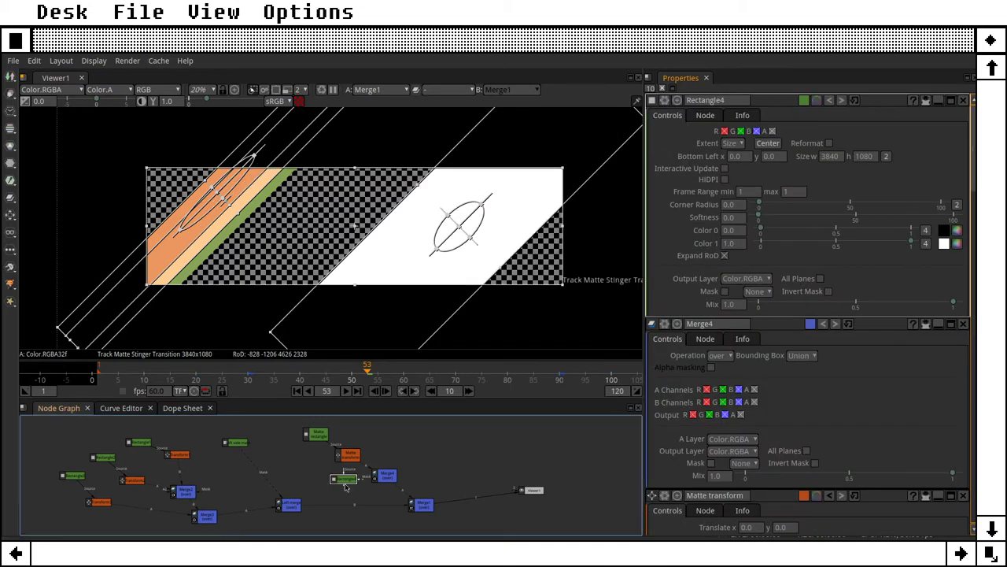
drag(446, 439, 450, 429)
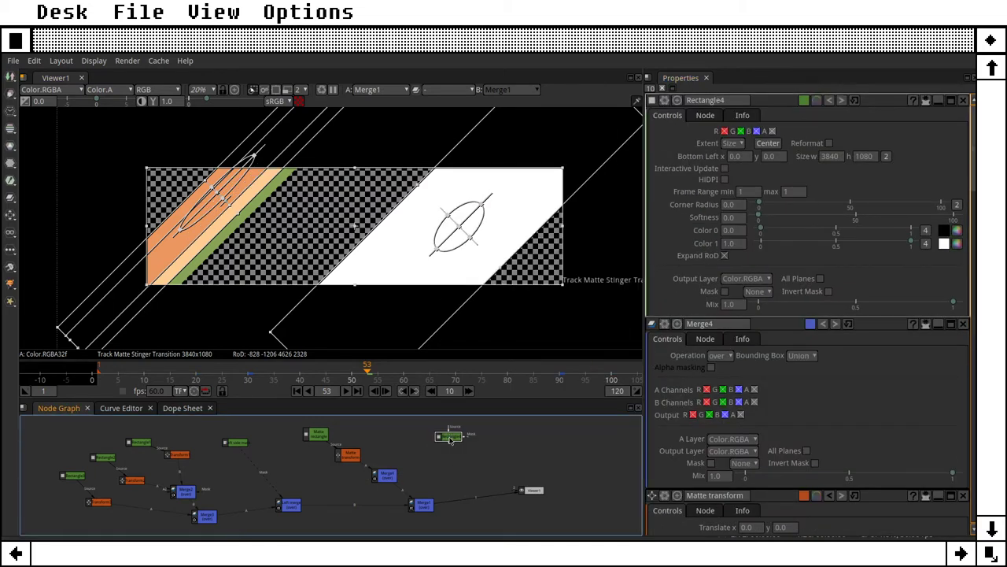
Set the new rectangle's width to 1920 and its bottom left x to 1920.
double_click(839, 157)
text(1920)
key(Tab)
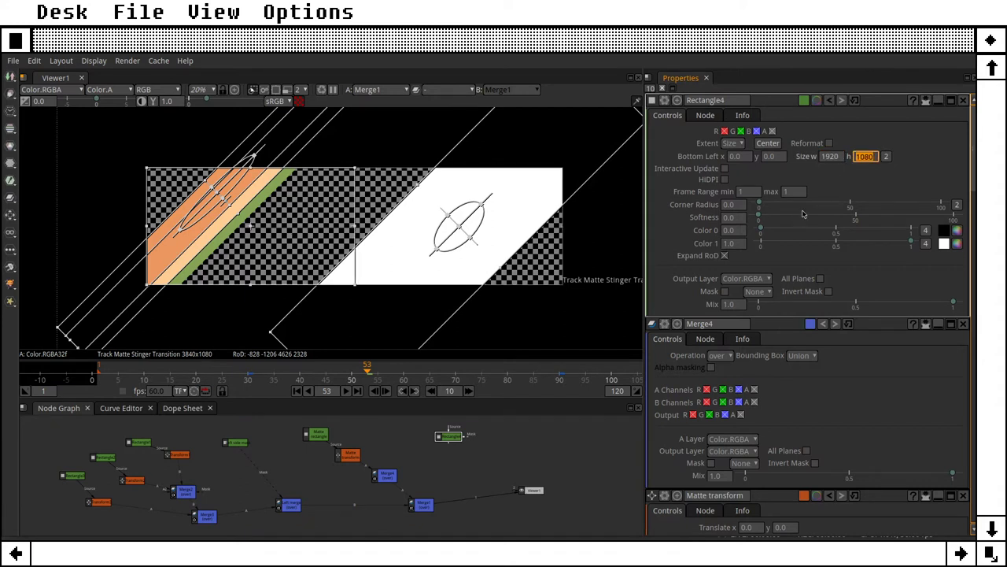
double_click(738, 157)
text(1920)
key(Return)
Connect the new rectangle as Merge4's mask, position it above that merge, and open the merge's settings.
click(429, 463)
click(389, 476)
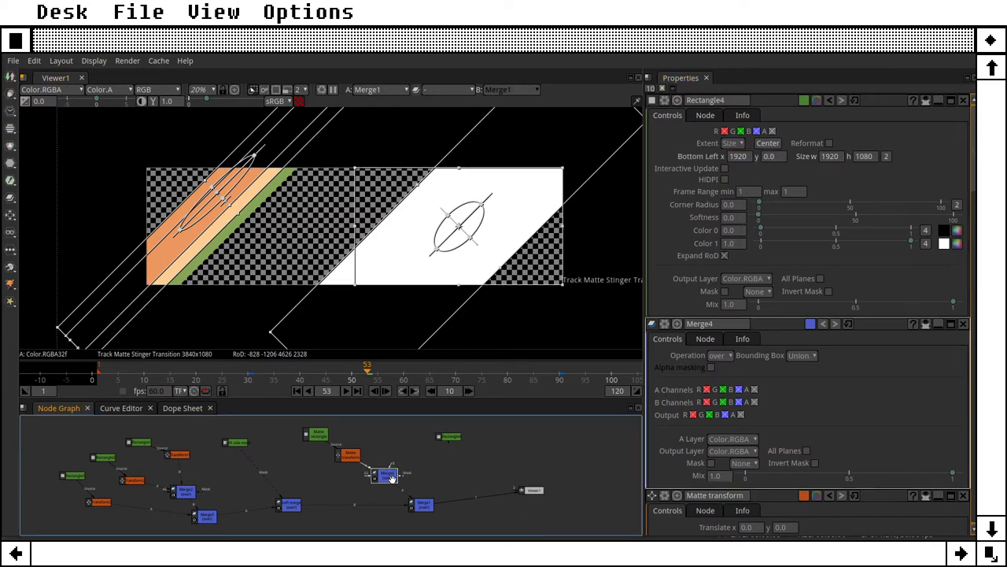
drag(406, 480, 460, 433)
click(460, 432)
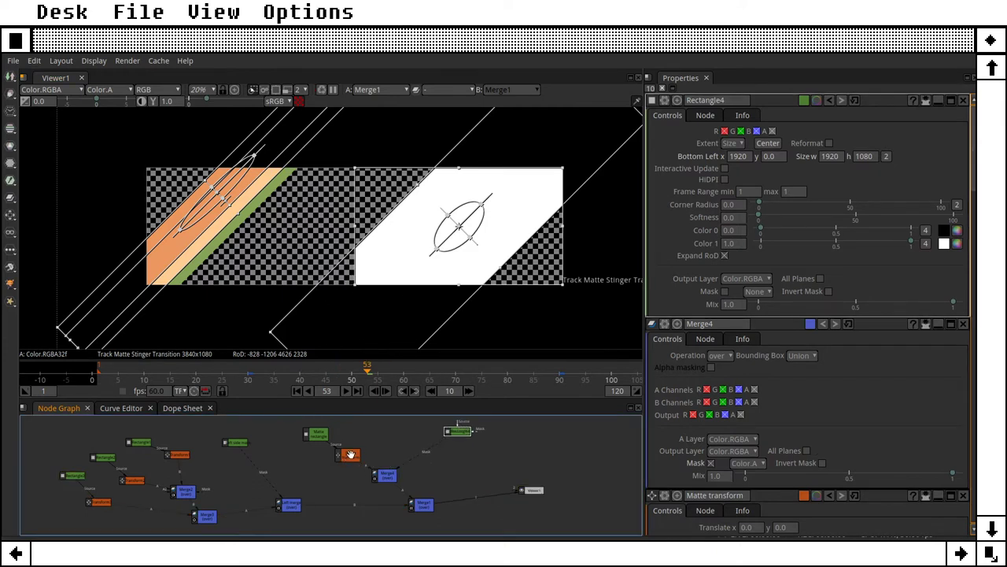
drag(457, 432, 394, 434)
click(401, 451)
click(388, 473)
double_click(388, 473)
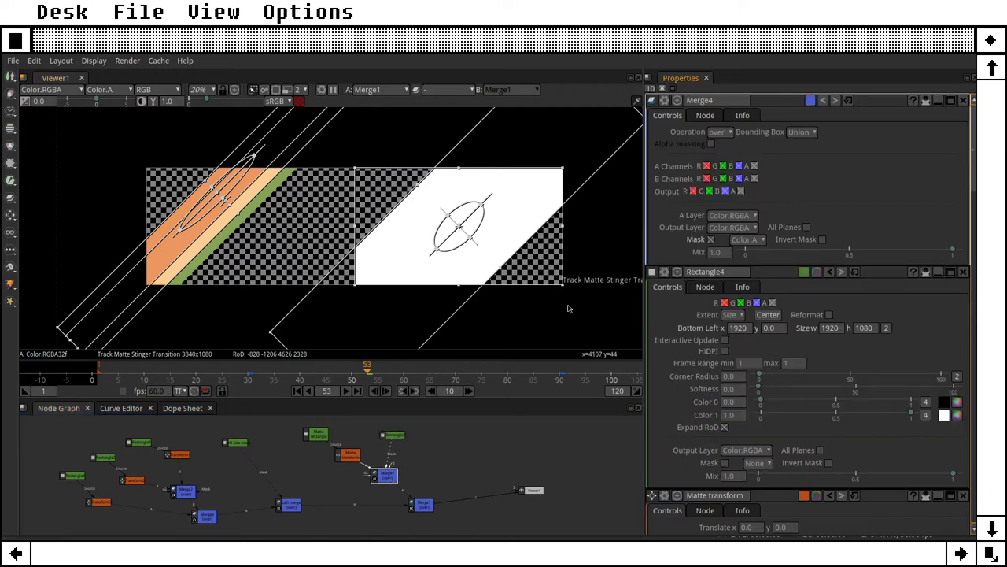
Go to the last frame, 120, and bring the full frame range into view on the timeline.
click(494, 438)
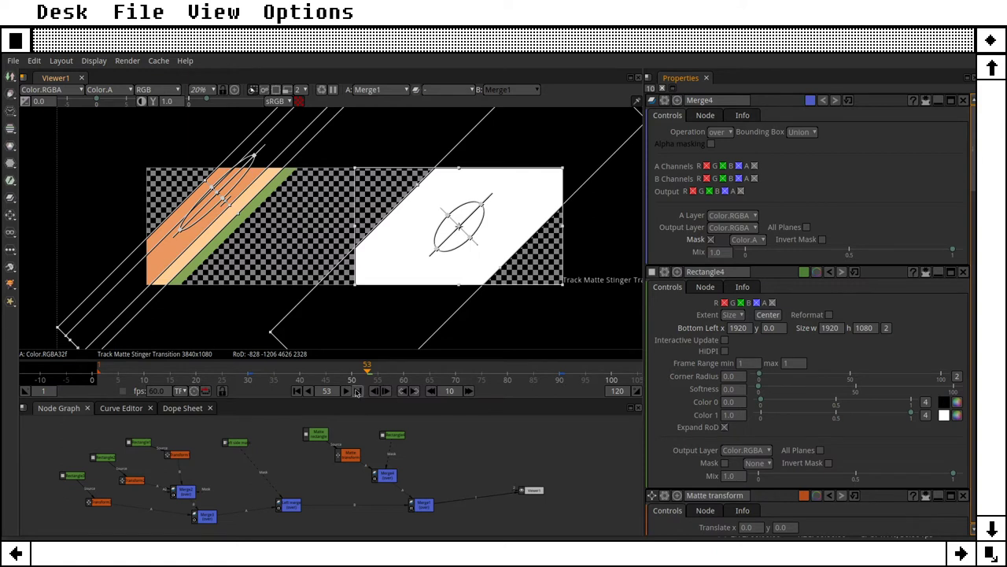
click(356, 392)
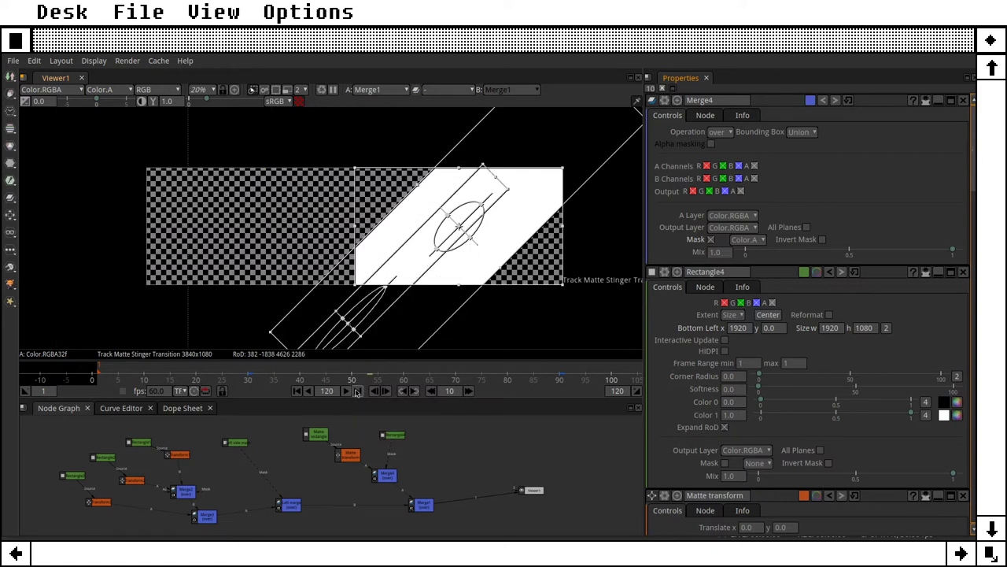
scroll(332, 373, down, 1)
drag(331, 373, 252, 368)
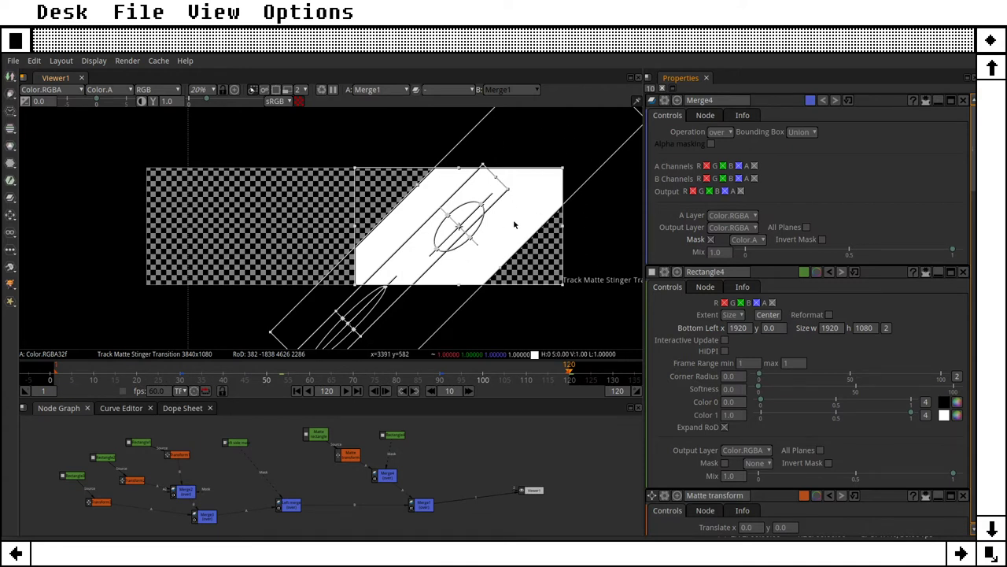
Set the Matte transform's scale y to 2.
double_click(352, 455)
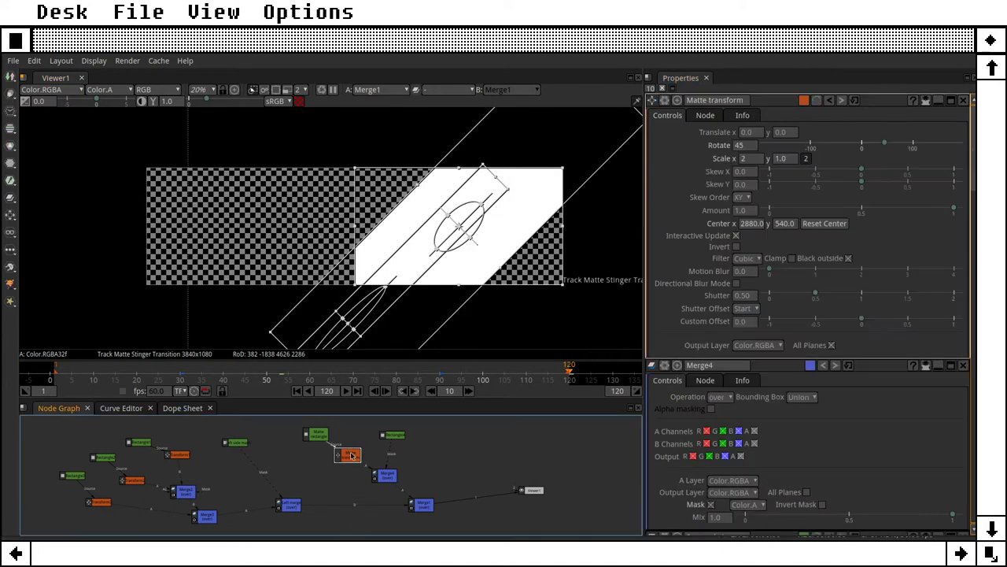
click(788, 159)
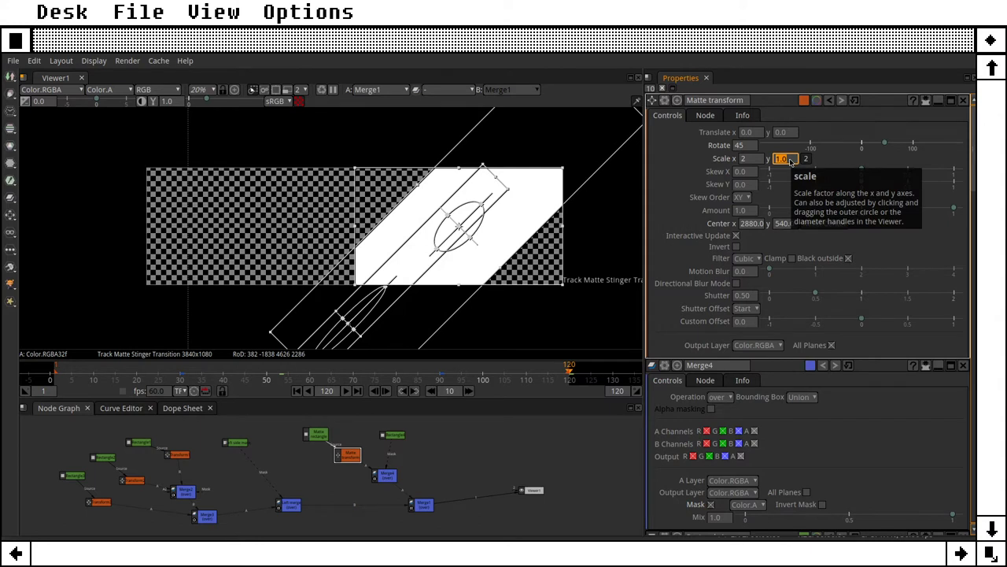
key(Tab)
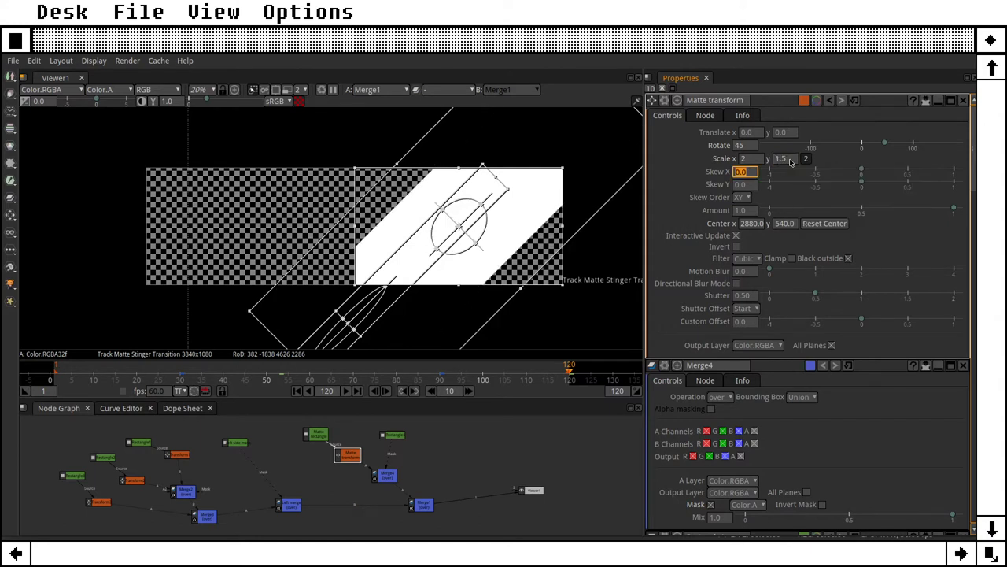
click(791, 160)
text(2)
key(Tab)
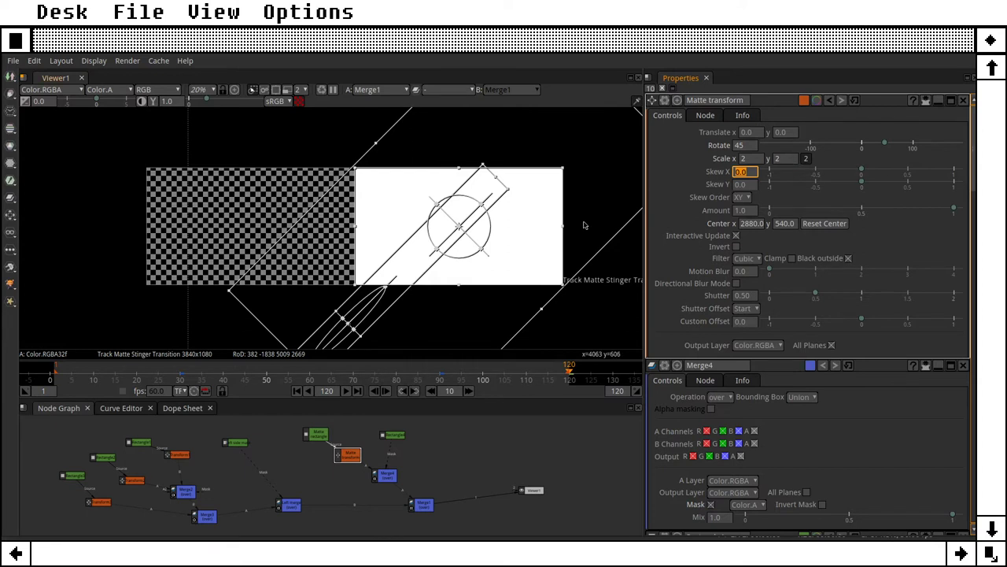
Combine the Matte transform's separate scale axes into a single uniform scale value.
scroll(565, 274, up, 3)
scroll(565, 274, up, 1)
scroll(565, 274, down, 4)
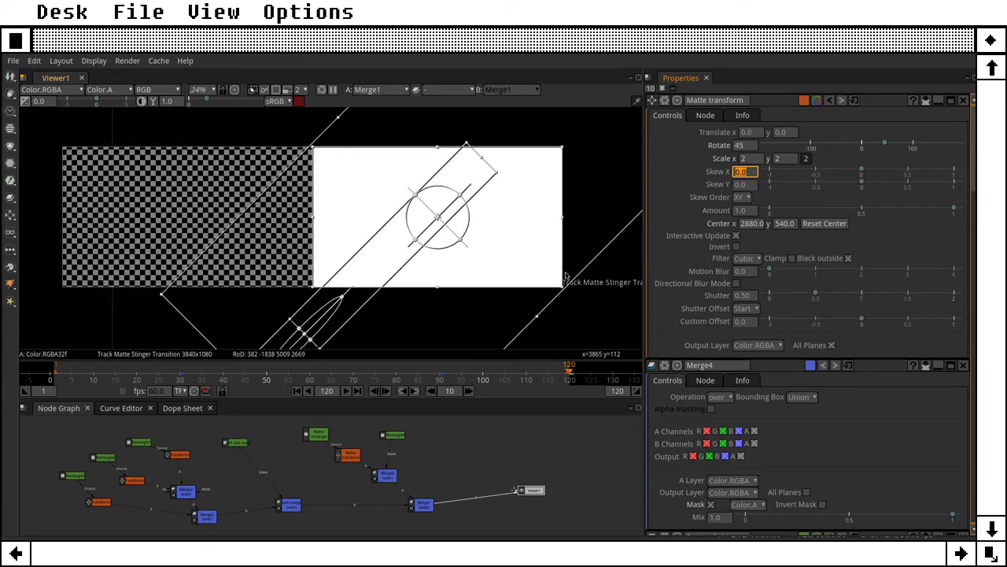
click(806, 159)
click(745, 160)
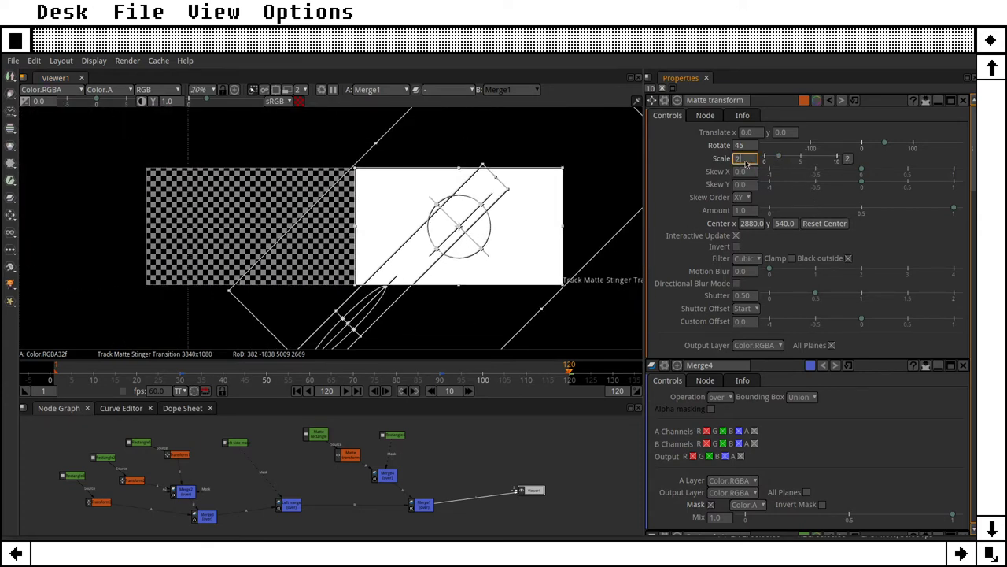
scroll(365, 220, down, 1)
scroll(365, 221, up, 1)
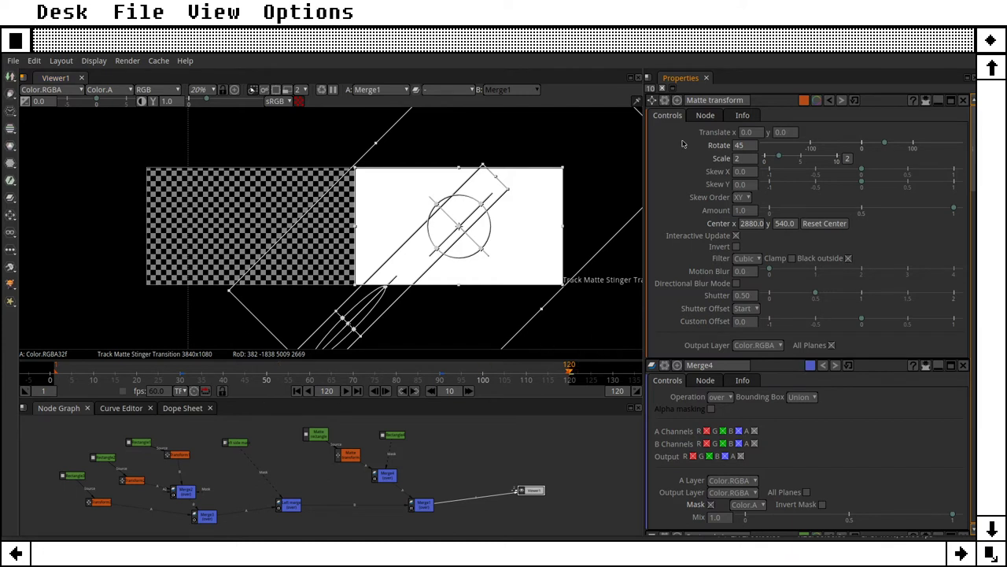
Set a keyframe on the Matte transform's translate x and y at frame 120, and return to frame 1.
right_click(763, 134)
click(810, 139)
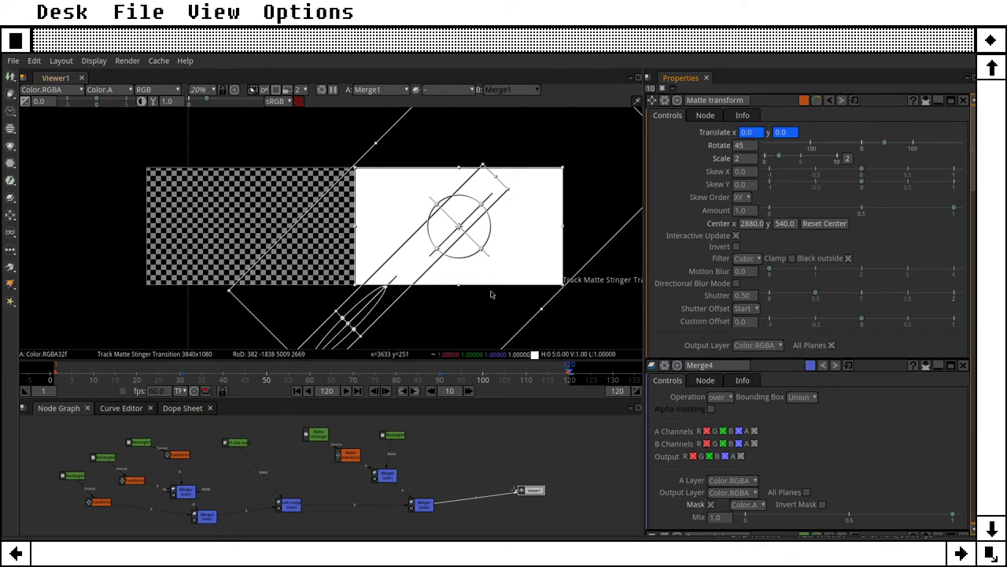
click(297, 391)
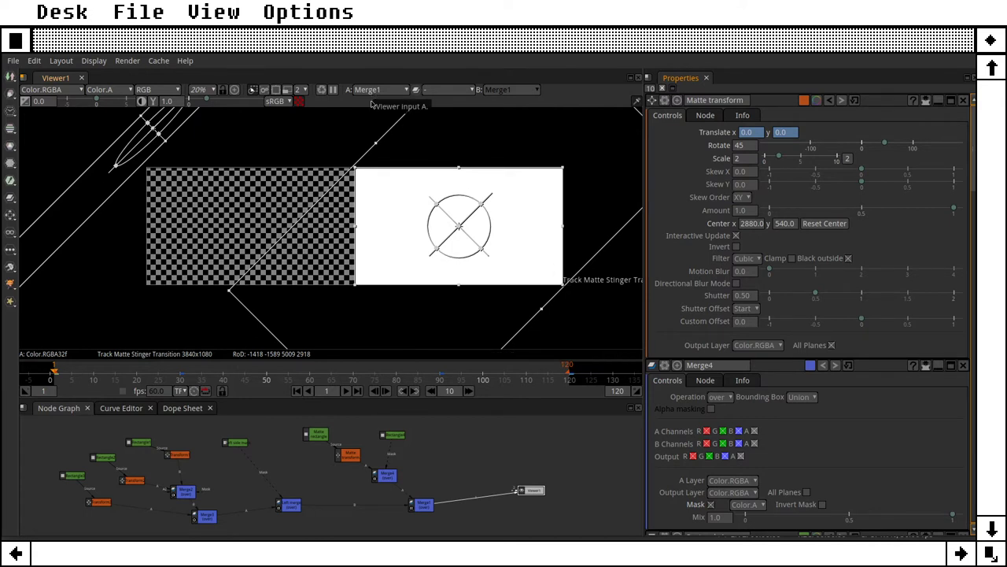
Try a Matte transform translate of x -1600 and y 1600 at frame 1.
double_click(740, 146)
key(Return)
double_click(746, 134)
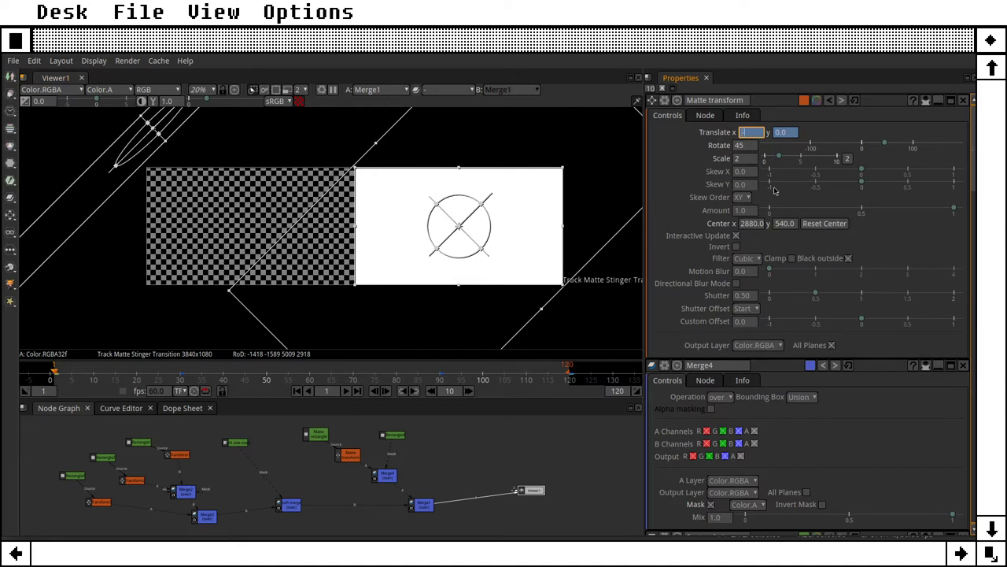
text(-1600)
key(Tab)
text(1600)
key(Tab)
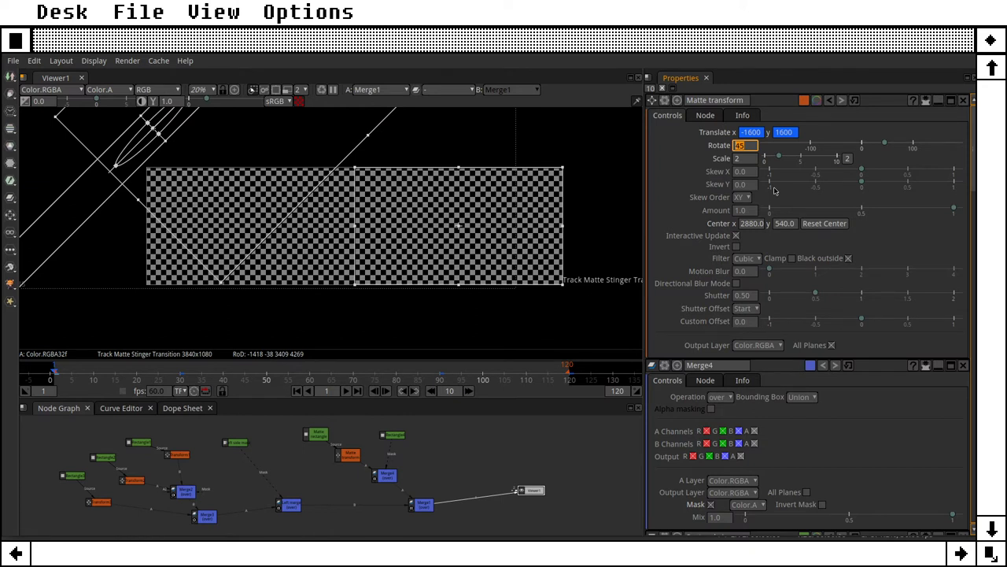
Try a Matte transform translate of x -1500 and y 1500 at frame 1.
key(shift+Tab)
key(shift+Tab)
text(-1500)
key(Tab)
text(15)
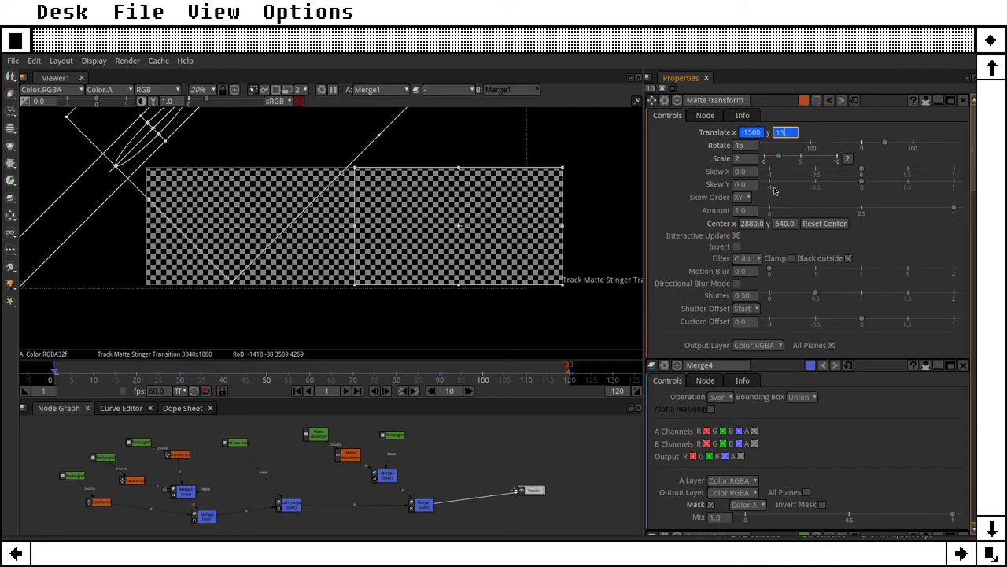
text(00)
key(Tab)
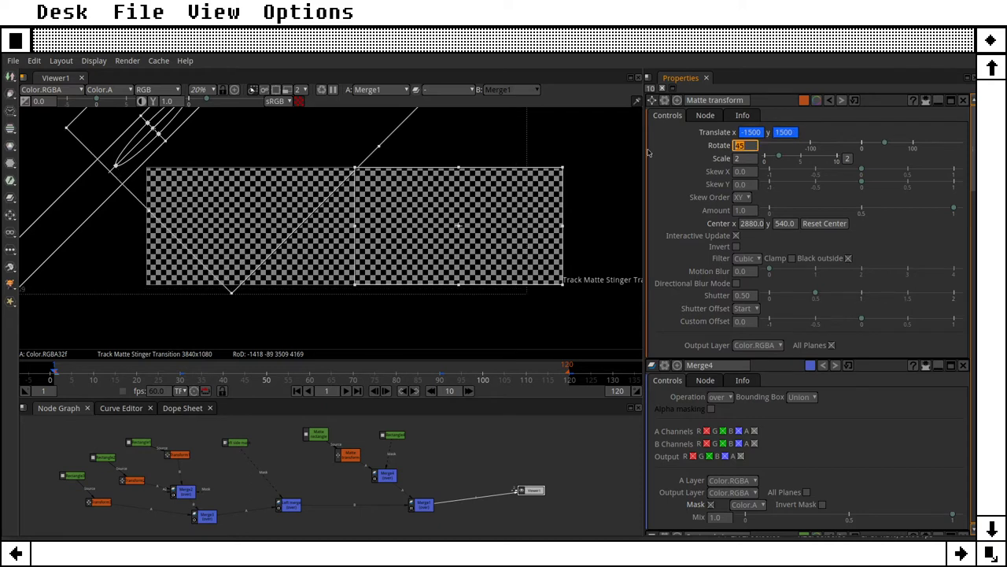
Set the Matte transform's translate to x -1550 and y 1550 at frame 1.
scroll(367, 181, up, 10)
scroll(366, 183, up, 5)
double_click(757, 134)
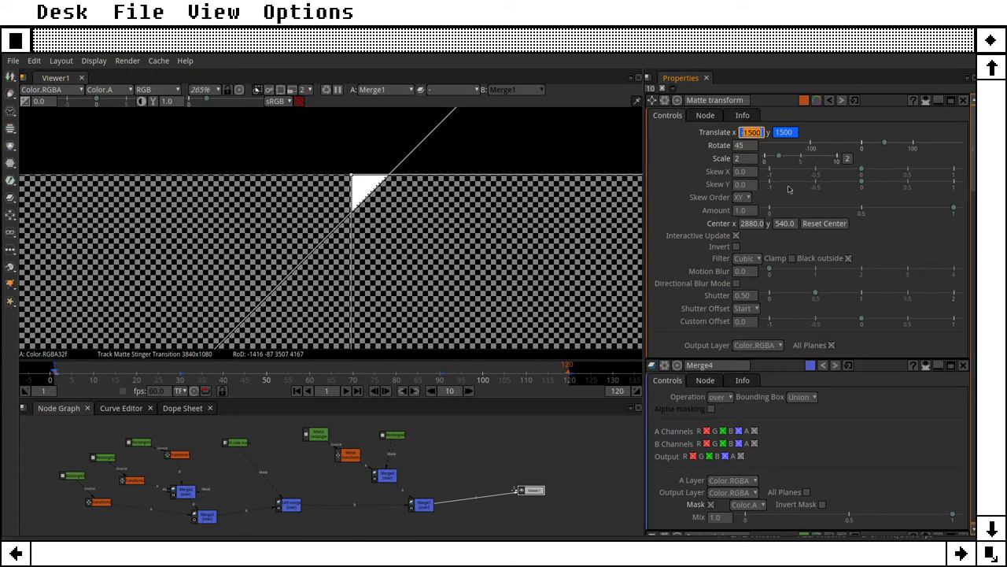
text(-1550)
key(Tab)
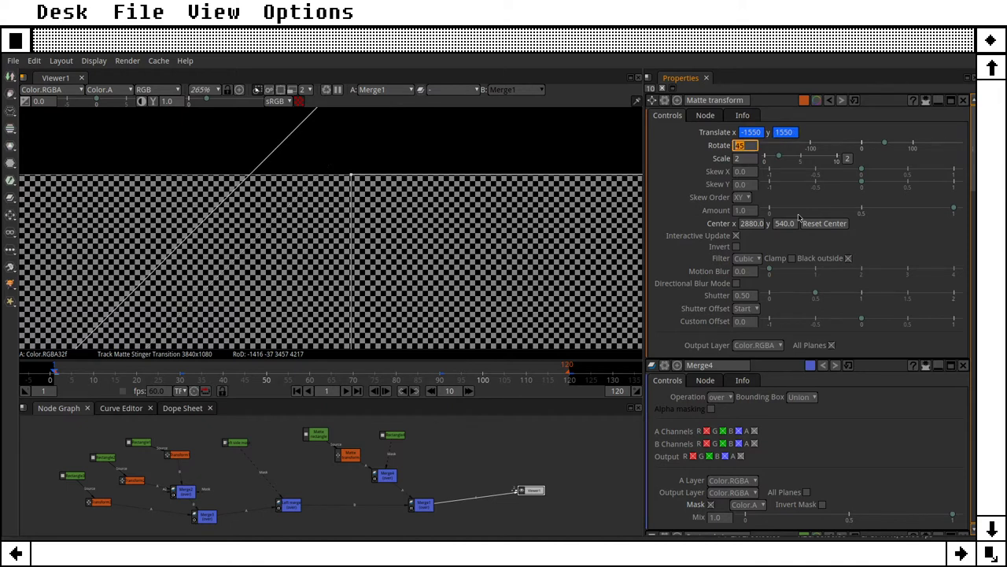
scroll(374, 193, down, 7)
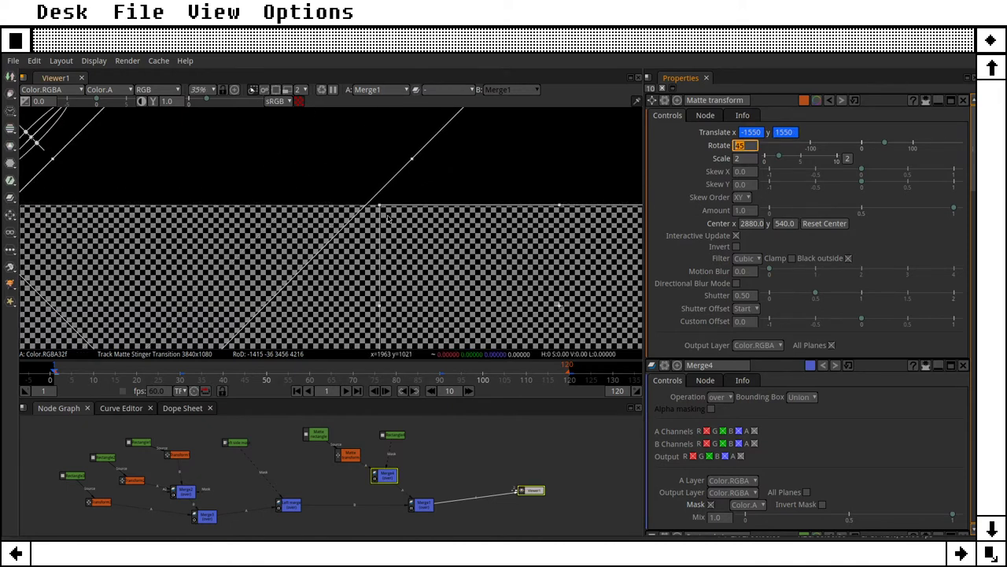
scroll(374, 193, down, 4)
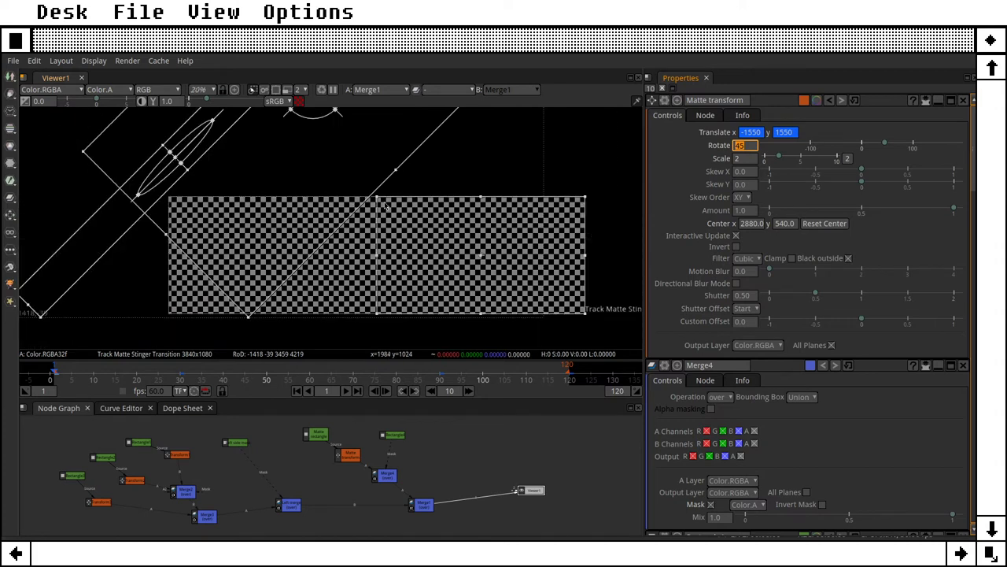
scroll(392, 208, up, 6)
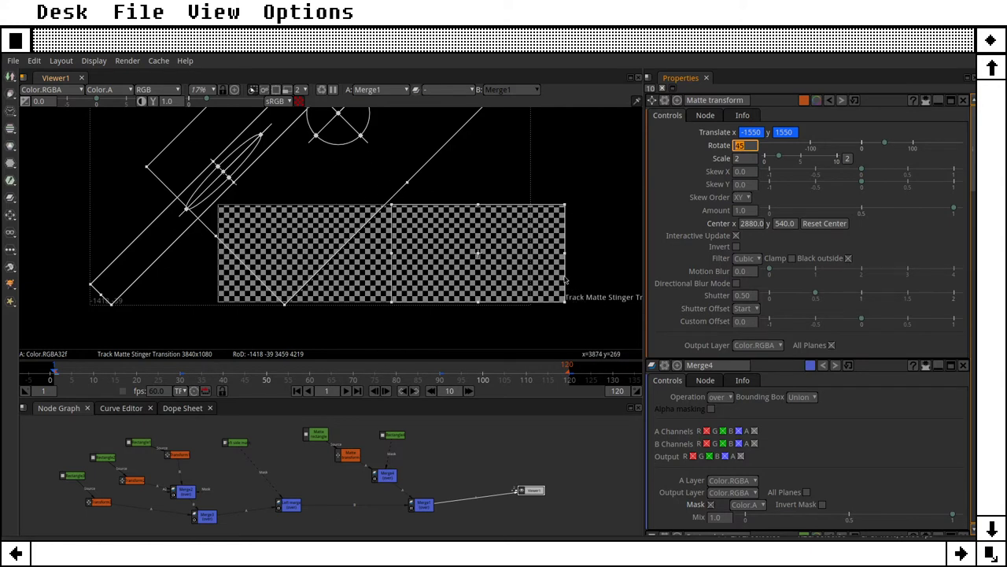
Step frame by frame from 1 to 16 to check the matte's entry against the bars, and return to frame 1.
click(387, 392)
click(388, 391)
click(388, 391)
click(387, 391)
click(387, 391)
click(388, 391)
click(387, 391)
click(387, 391)
click(387, 391)
click(388, 391)
click(387, 392)
click(387, 391)
click(388, 391)
click(387, 391)
click(387, 391)
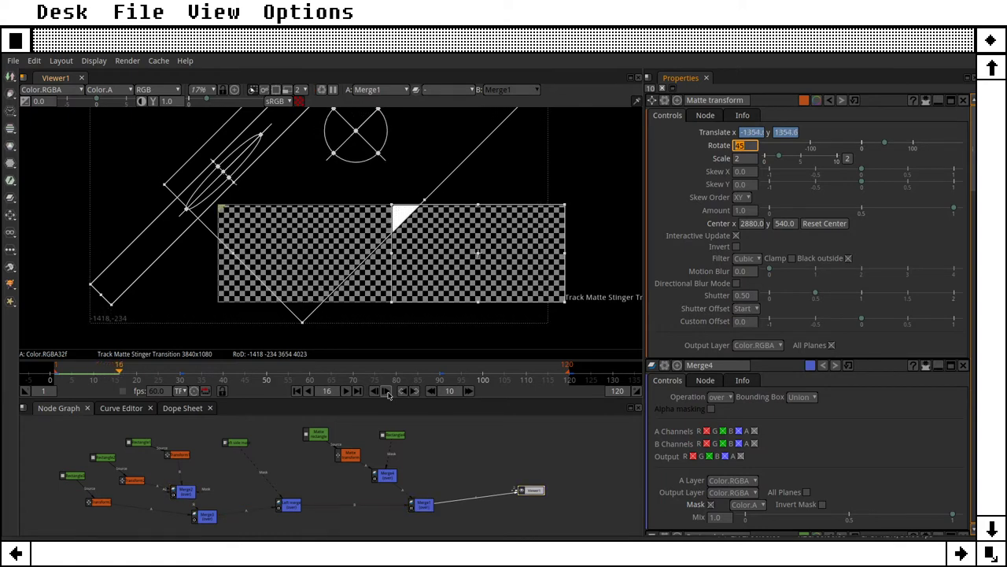
click(298, 391)
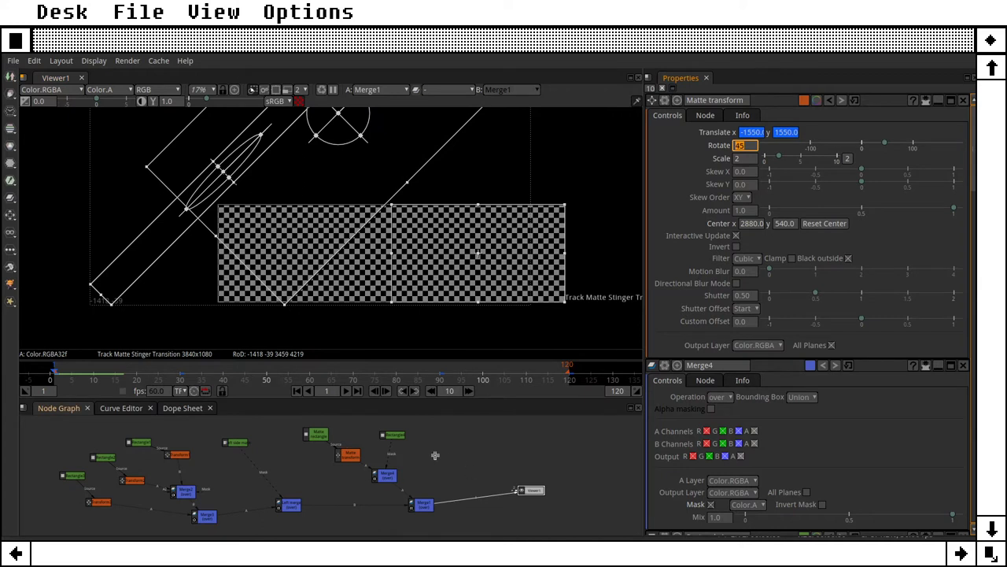
Select the Matte transform's translate keyframes and bring up its translation curves for editing.
click(349, 454)
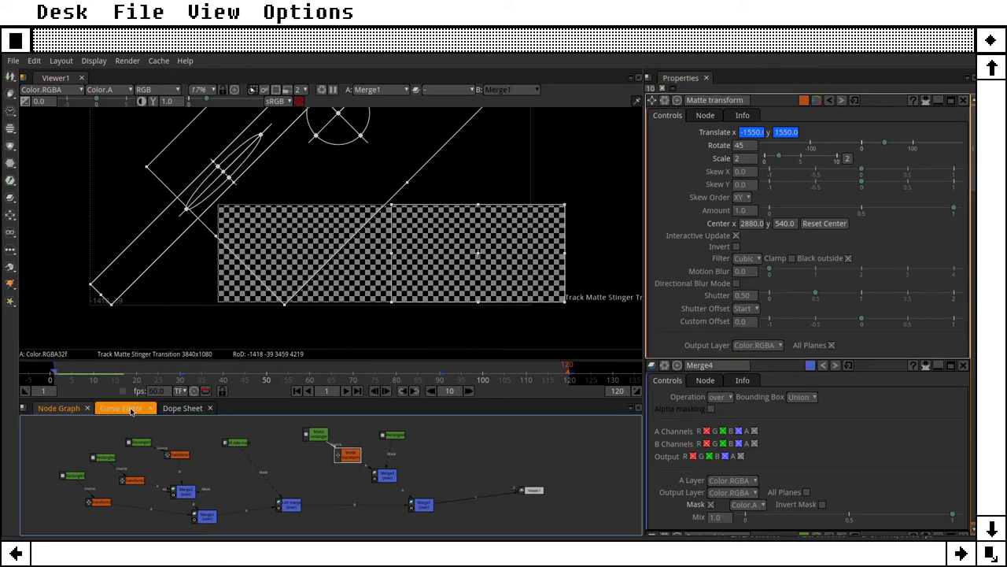
click(183, 408)
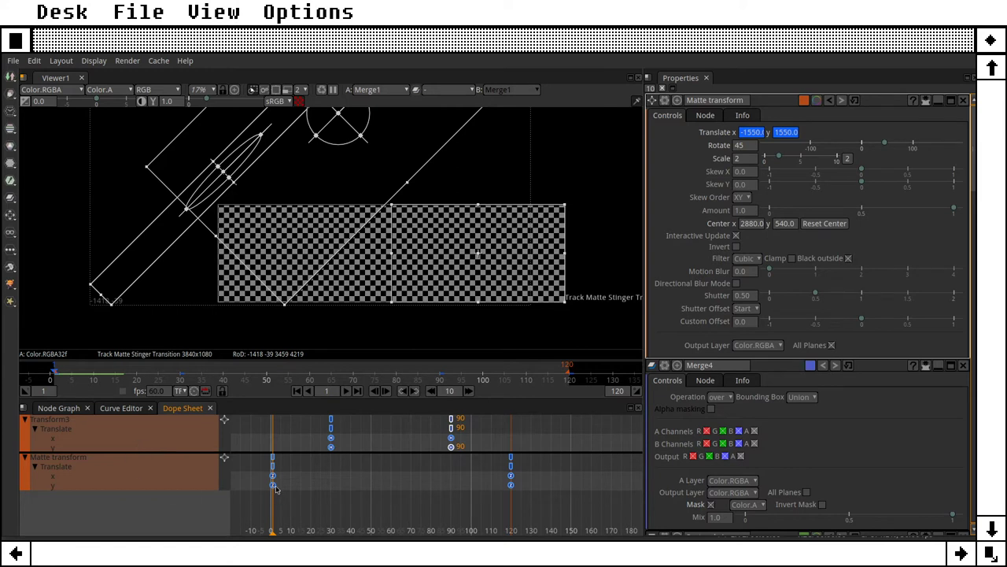
drag(260, 476, 555, 498)
click(116, 408)
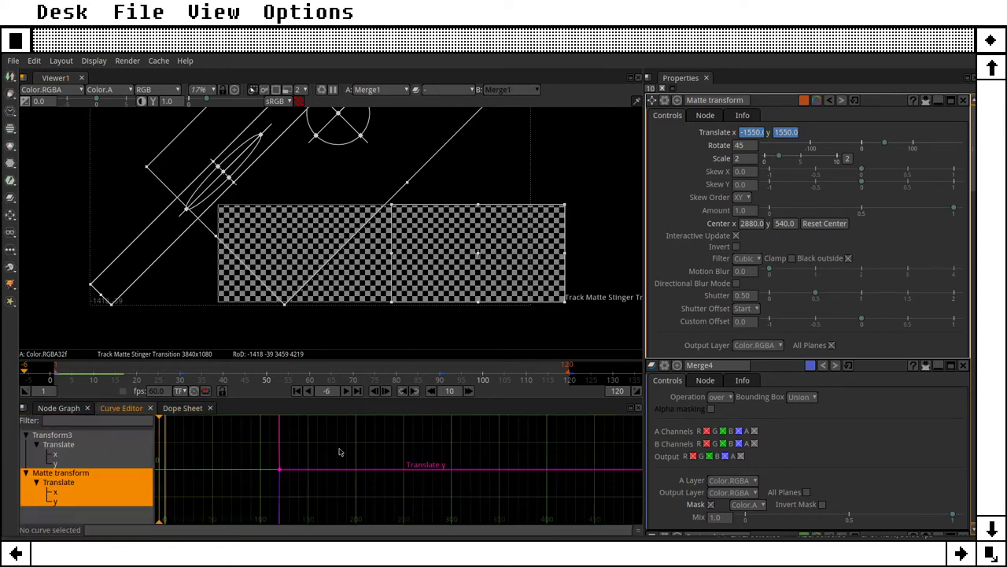
scroll(381, 452, up, 4)
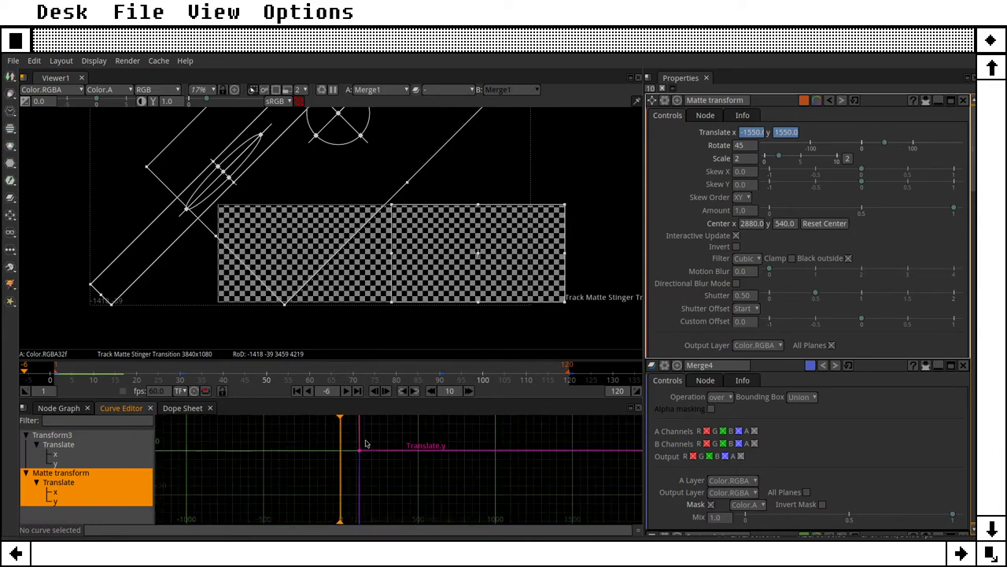
Apply horizontal interpolation to the Matte transform's starting Translate x and y keyframes at frame 1 in the curve editor.
scroll(327, 471, down, 6)
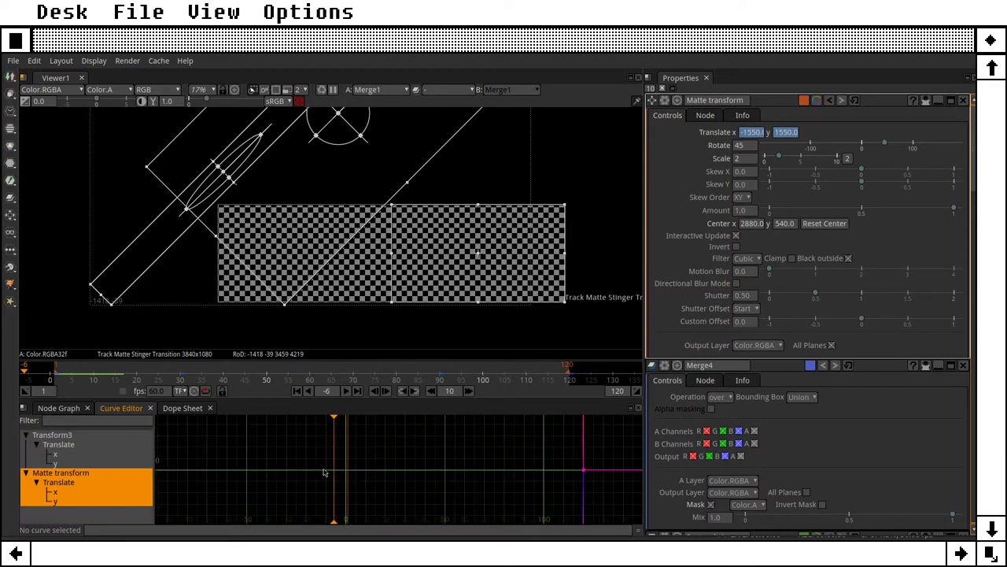
scroll(326, 470, down, 3)
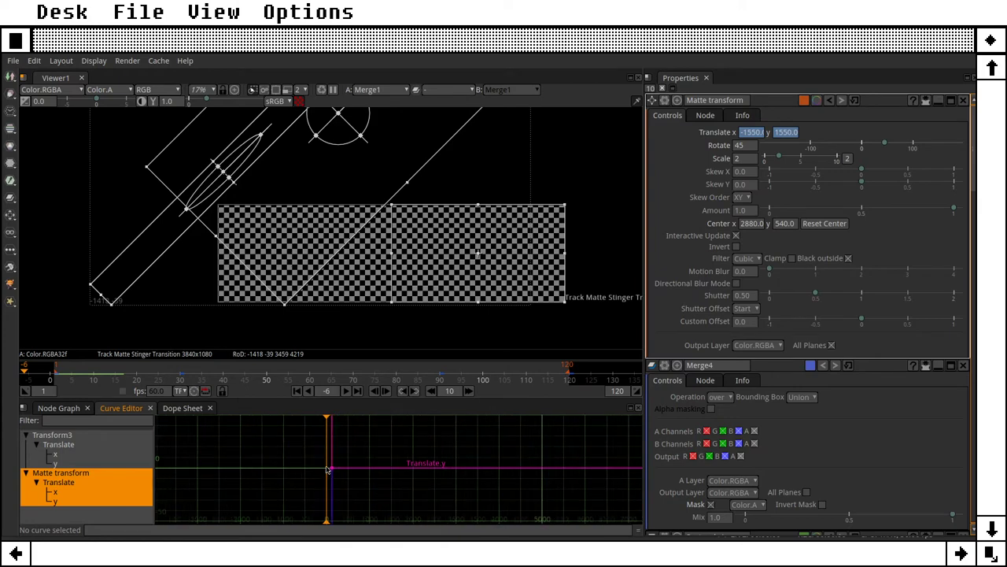
scroll(332, 471, up, 5)
scroll(375, 466, up, 6)
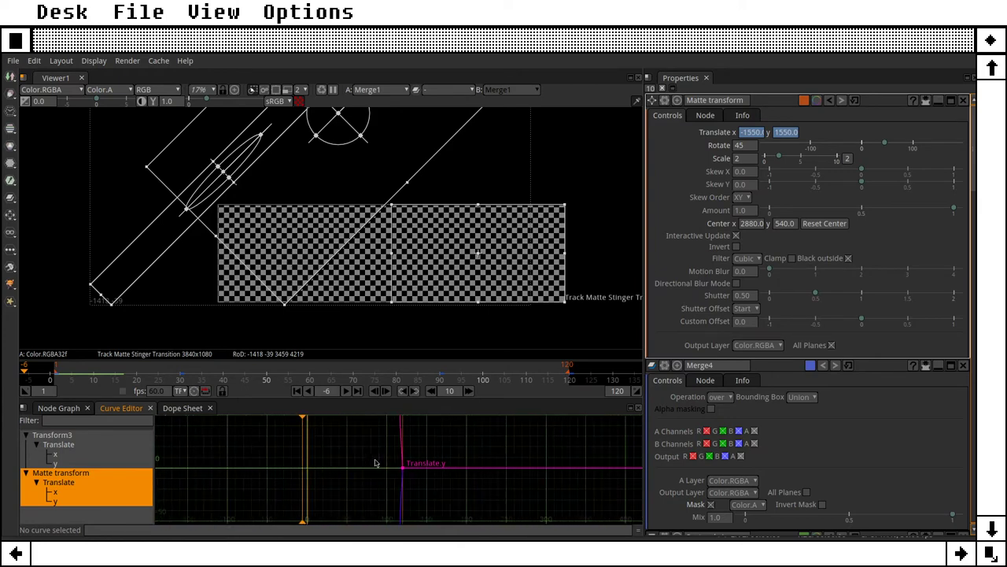
scroll(408, 466, down, 4)
scroll(409, 463, up, 5)
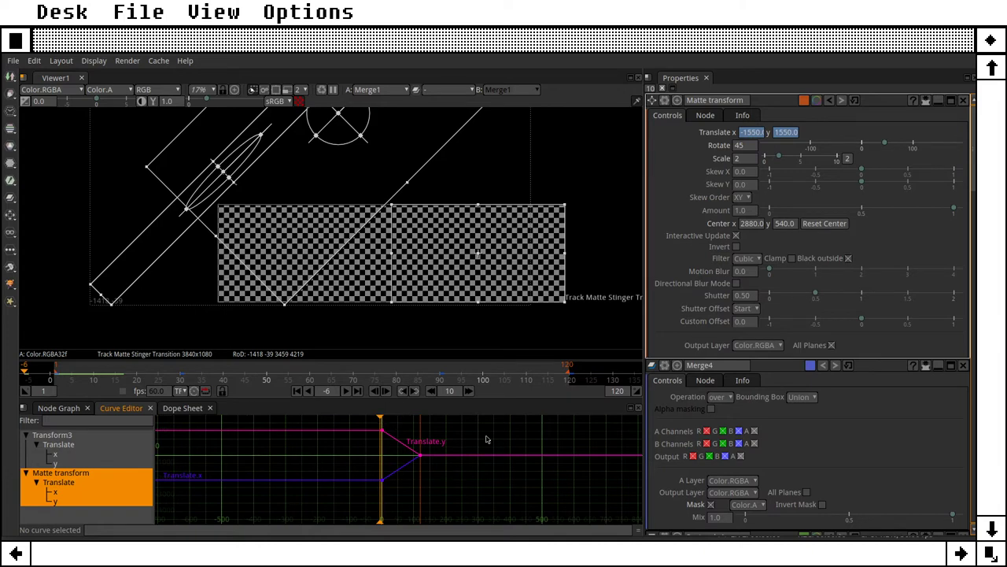
drag(369, 425, 439, 494)
click(452, 447)
click(380, 430)
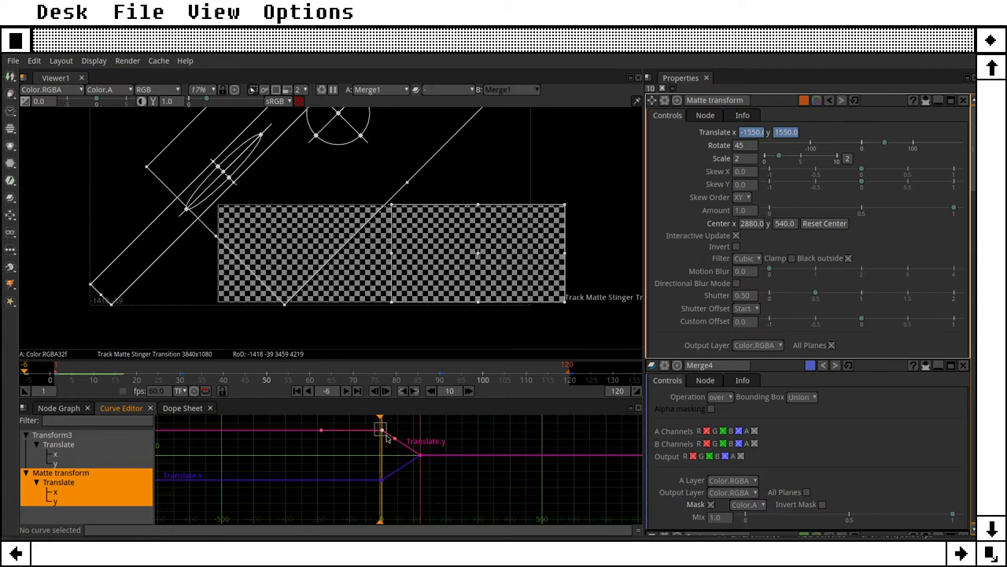
click(383, 481)
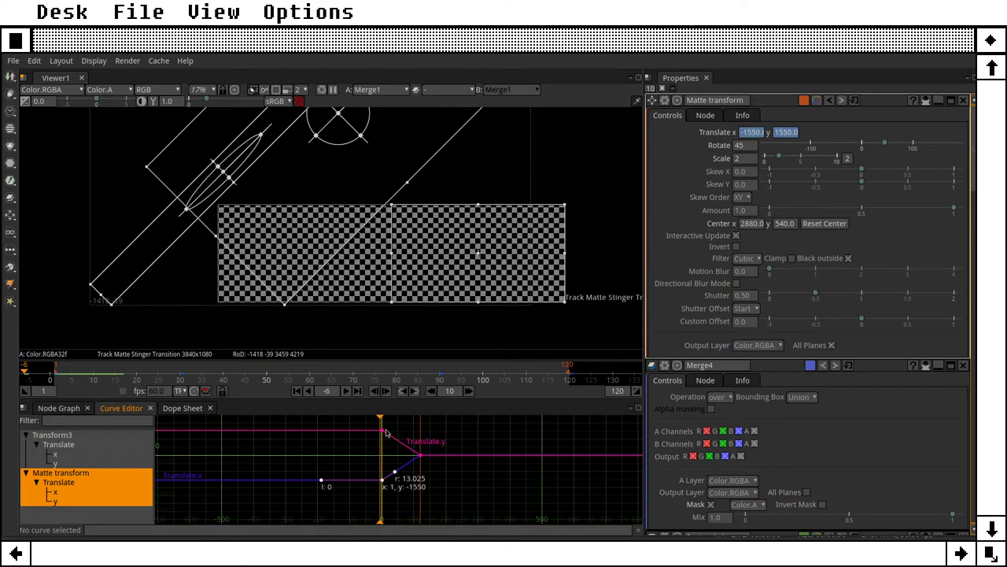
key(h)
click(381, 430)
key(h)
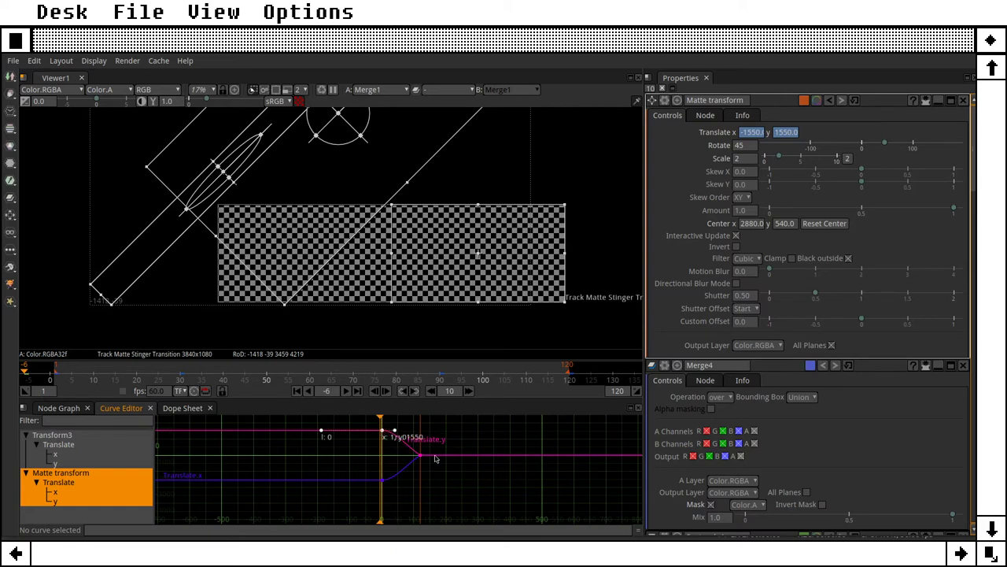
Apply horizontal interpolation to the Matte transform's ending Translate keyframes at frame 120.
click(423, 455)
key(h)
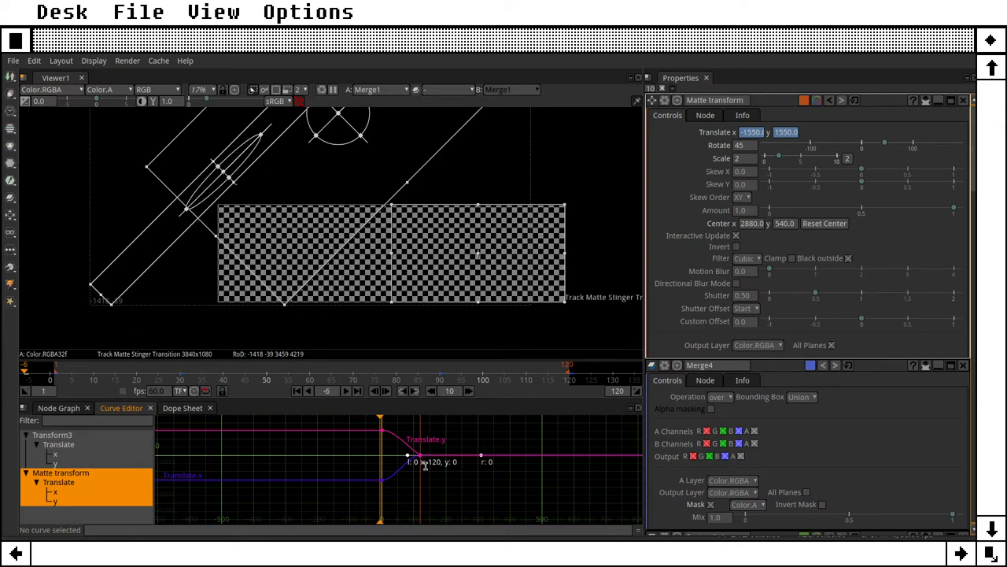
drag(446, 478, 416, 446)
drag(449, 476, 418, 451)
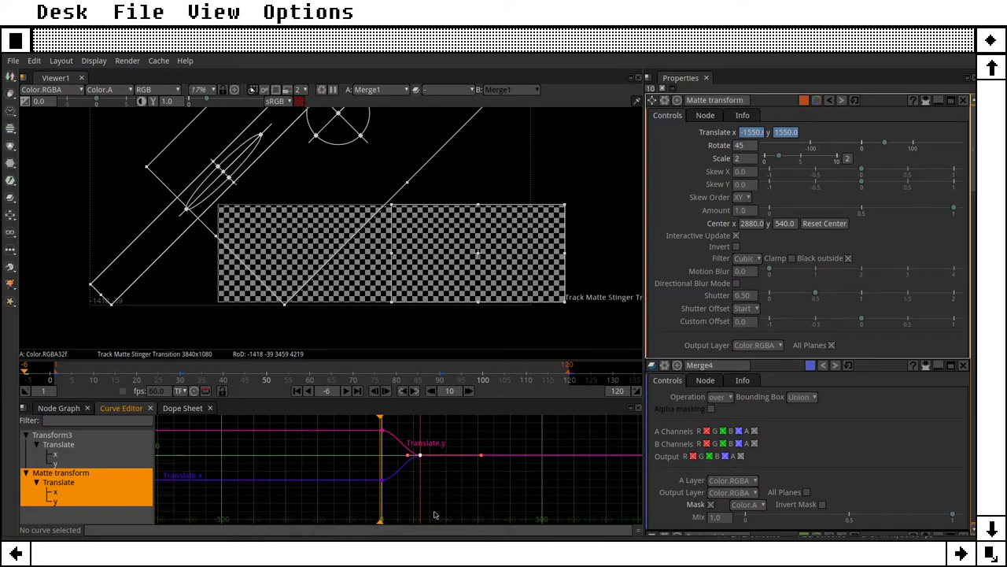
scroll(433, 465, up, 3)
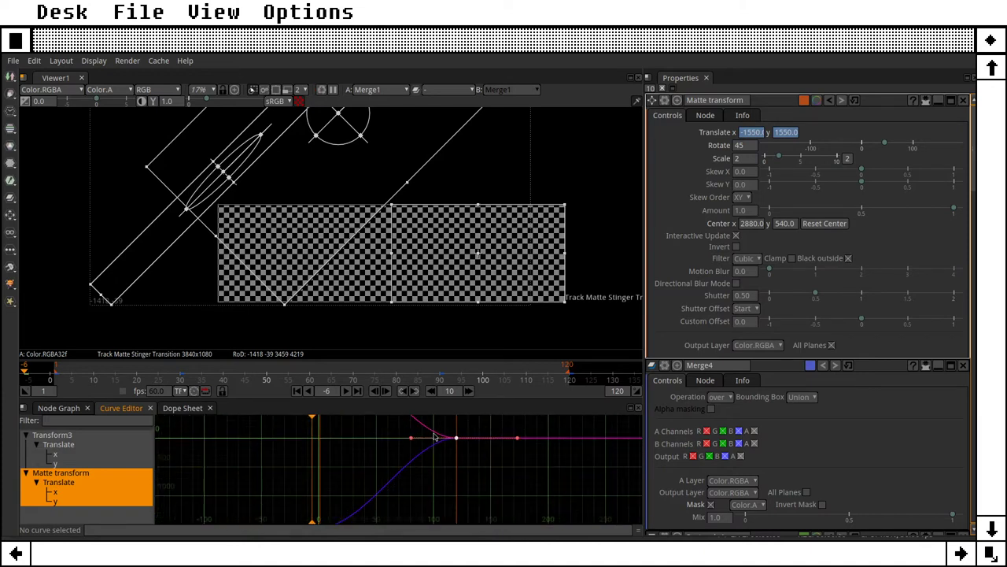
scroll(437, 436, up, 4)
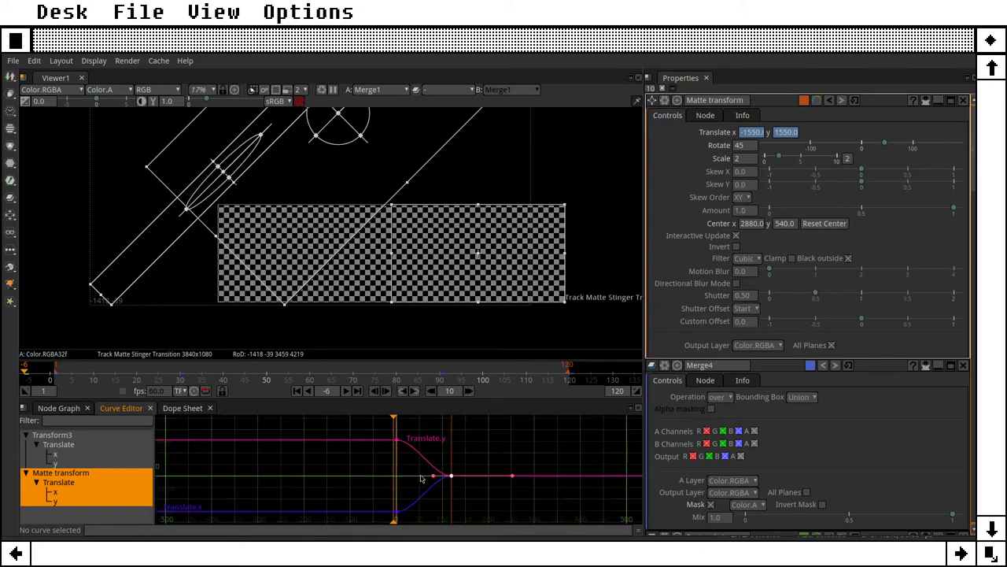
drag(392, 470, 395, 457)
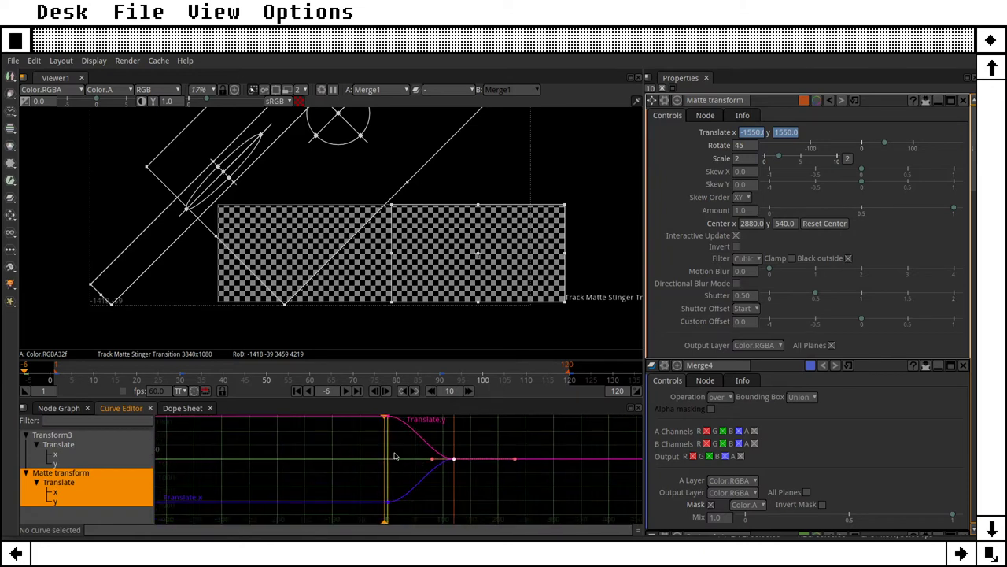
Inspect the Matte transform's keyframes and interpolation options in the dope sheet, and step through the transition from frame 1 to frame 47.
click(182, 409)
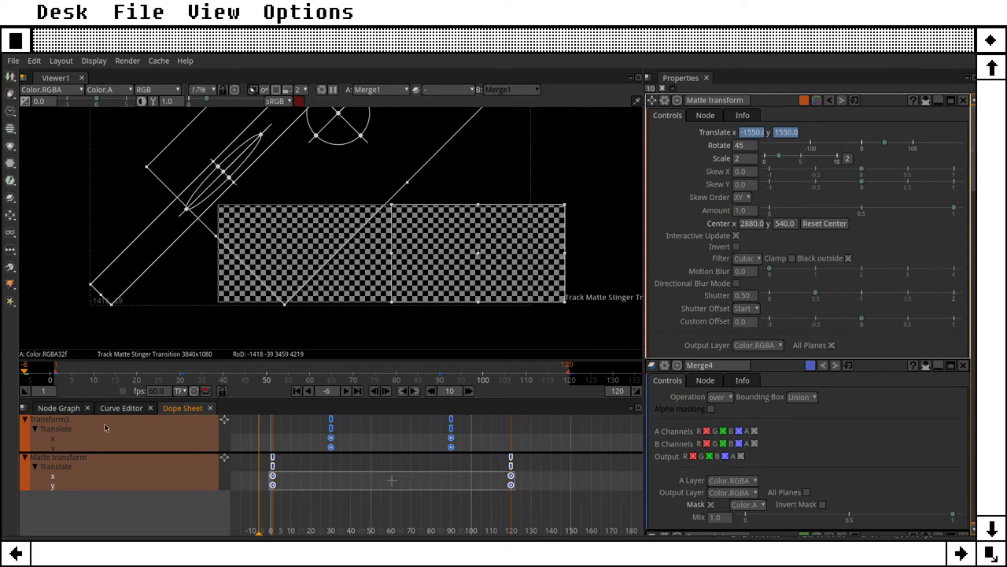
right_click(272, 476)
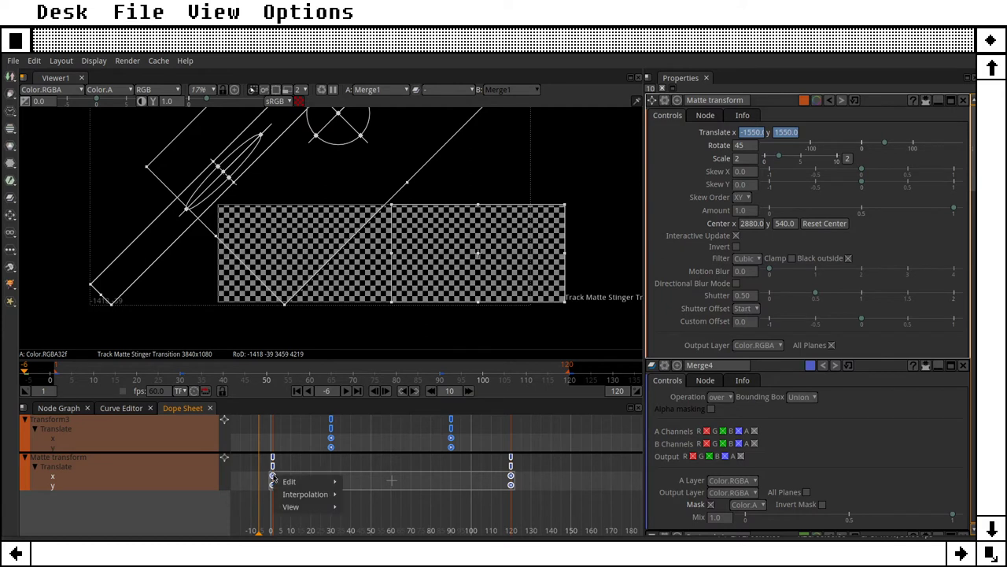
mouse_move(313, 495)
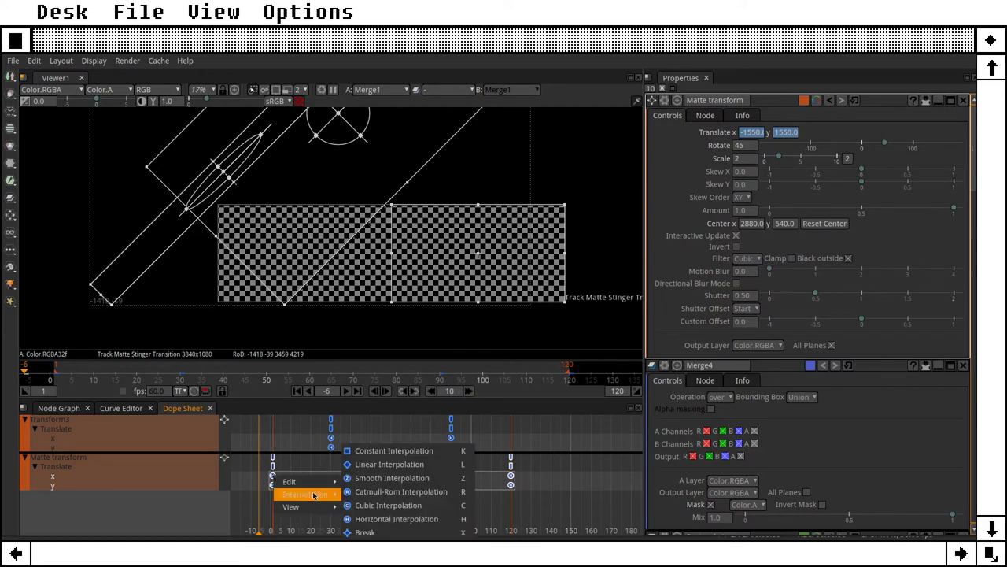
click(296, 394)
click(296, 394)
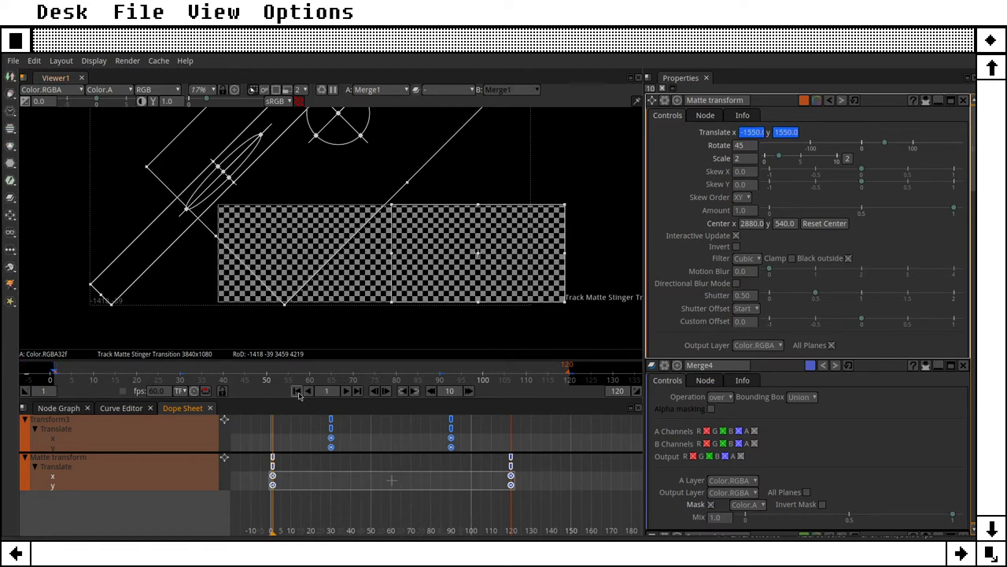
click(385, 392)
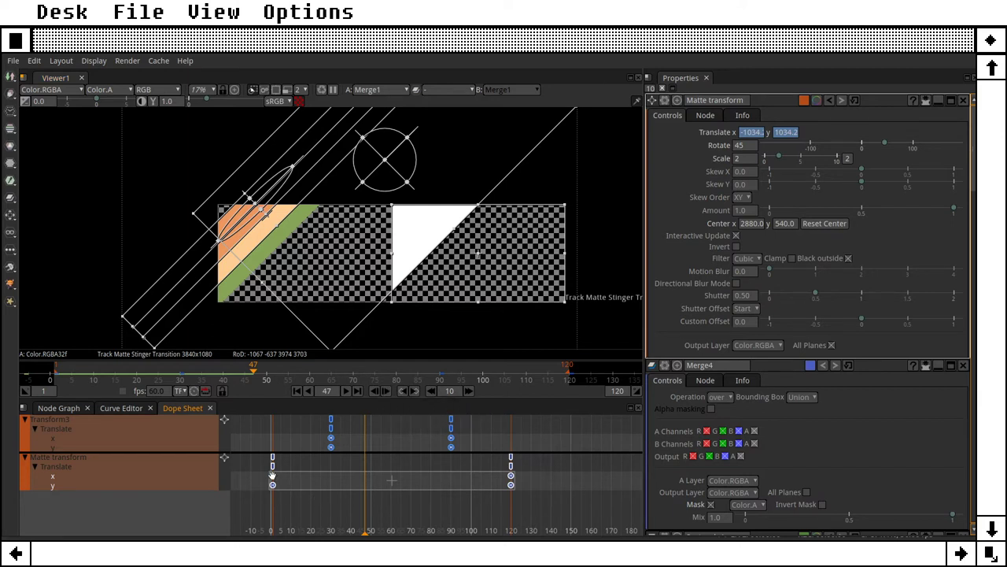
Move the Matte transform's first Translate keyframes to frame 10 and compare the stripes with the matte from frame 1 to frame 30.
double_click(271, 476)
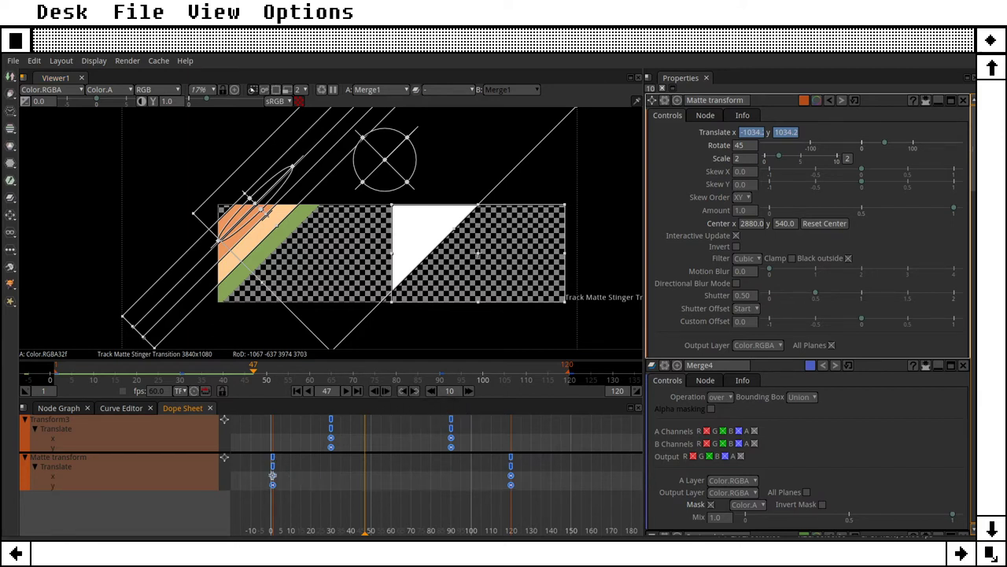
drag(271, 477, 290, 484)
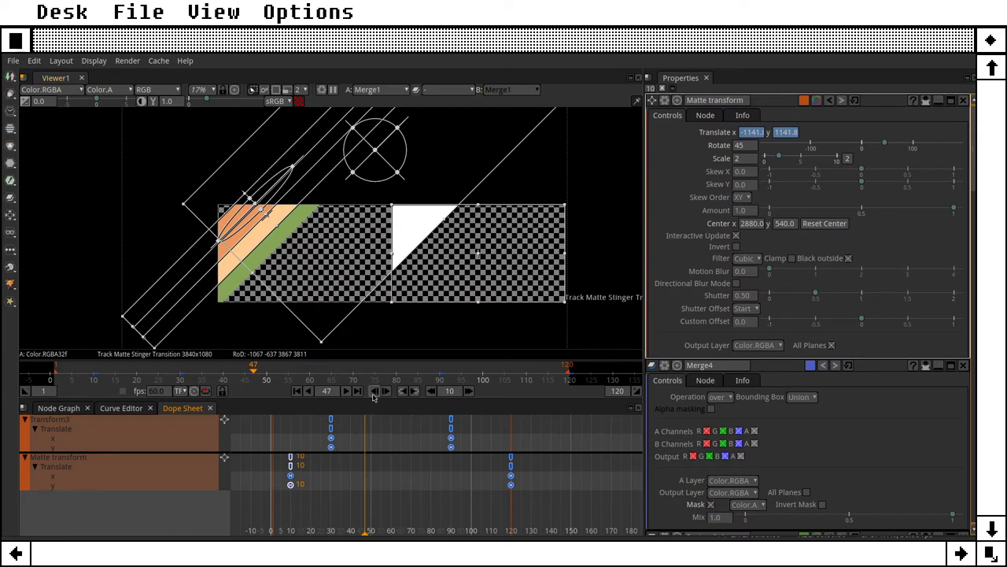
click(297, 392)
click(347, 395)
click(386, 392)
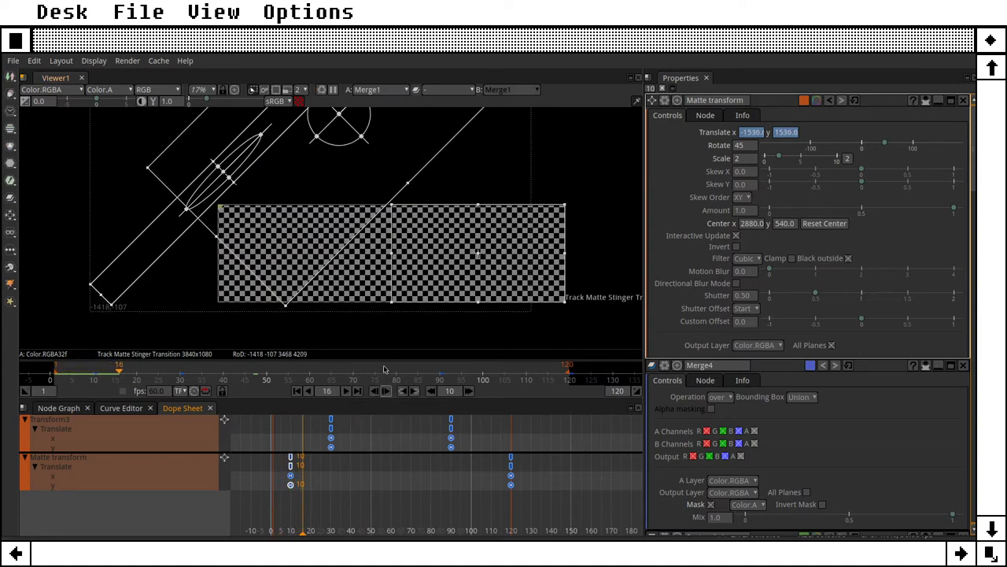
scroll(434, 264, up, 5)
scroll(367, 233, up, 6)
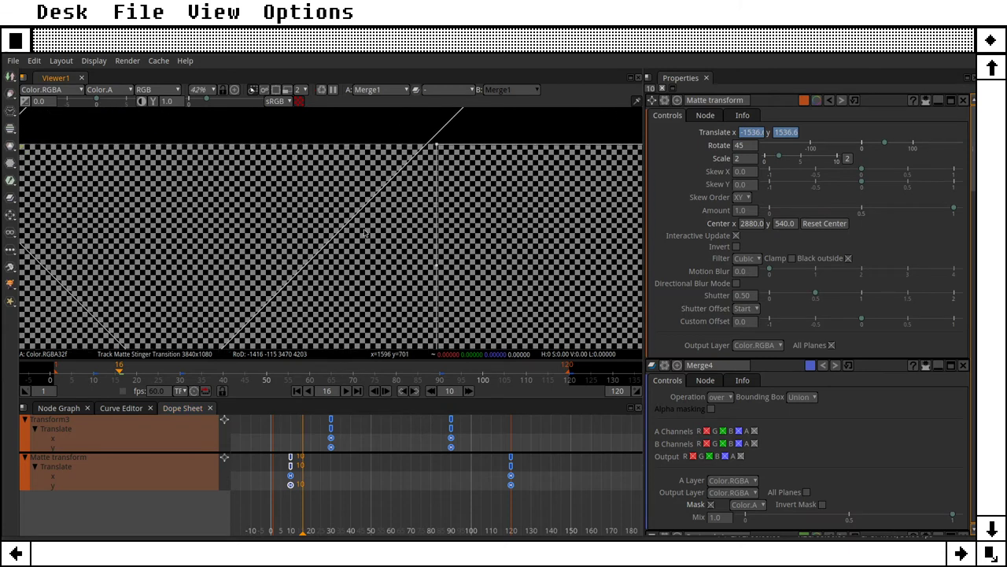
scroll(362, 238, down, 3)
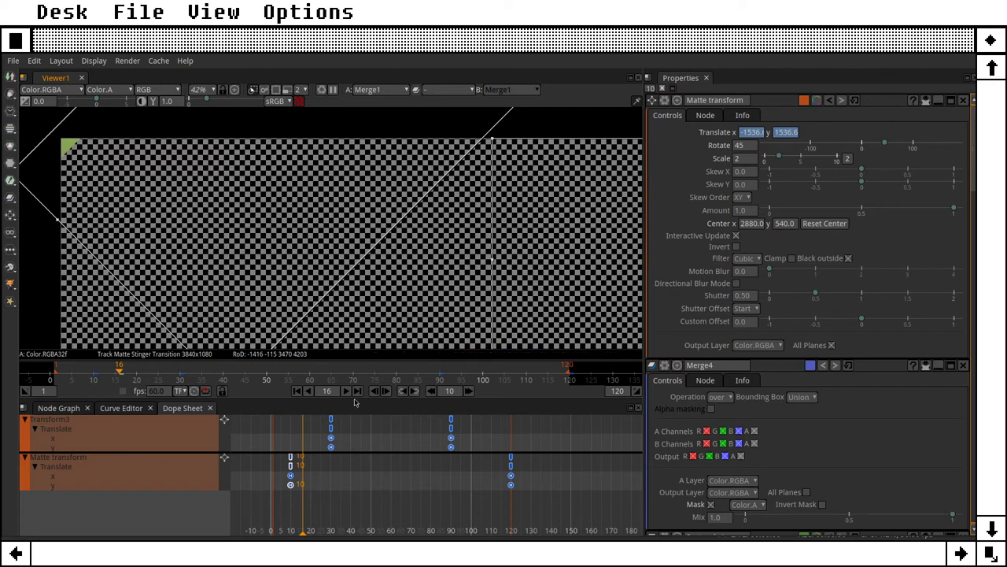
click(386, 394)
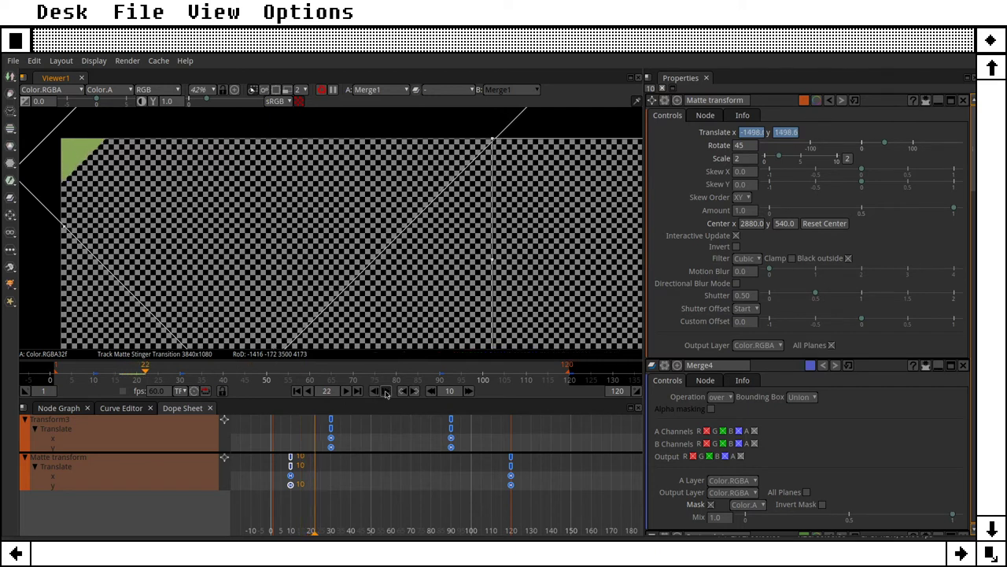
key(k)
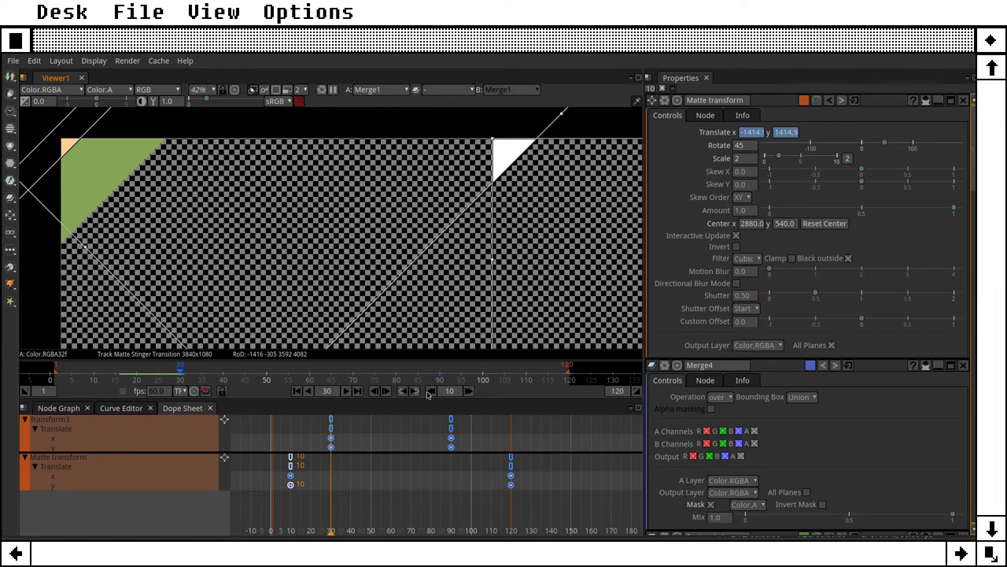
Step forward to frame 60 to check how the white matte edge lines up with the coloured stripes.
click(387, 393)
scroll(262, 234, down, 5)
scroll(262, 234, up, 2)
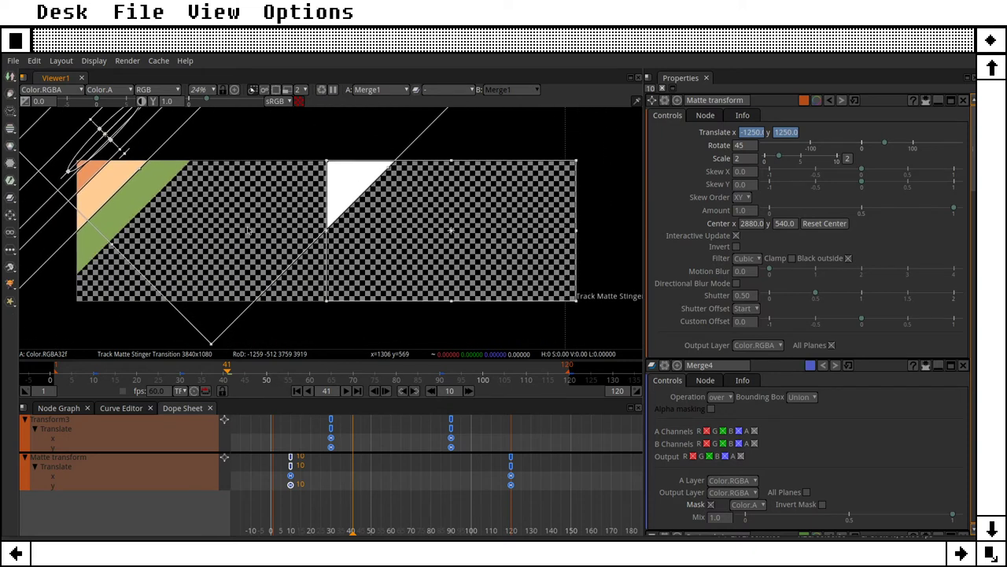
scroll(249, 233, down, 1)
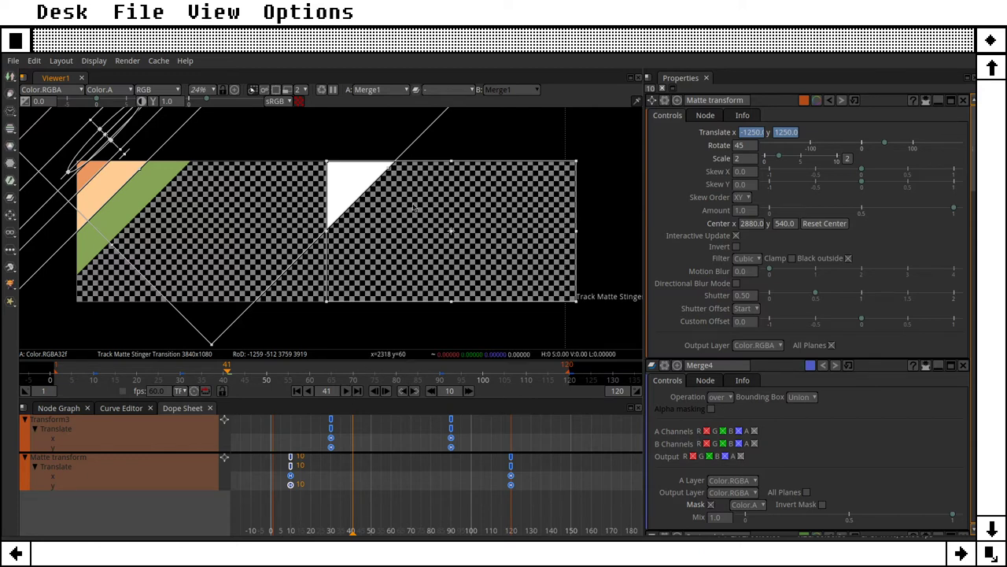
click(382, 391)
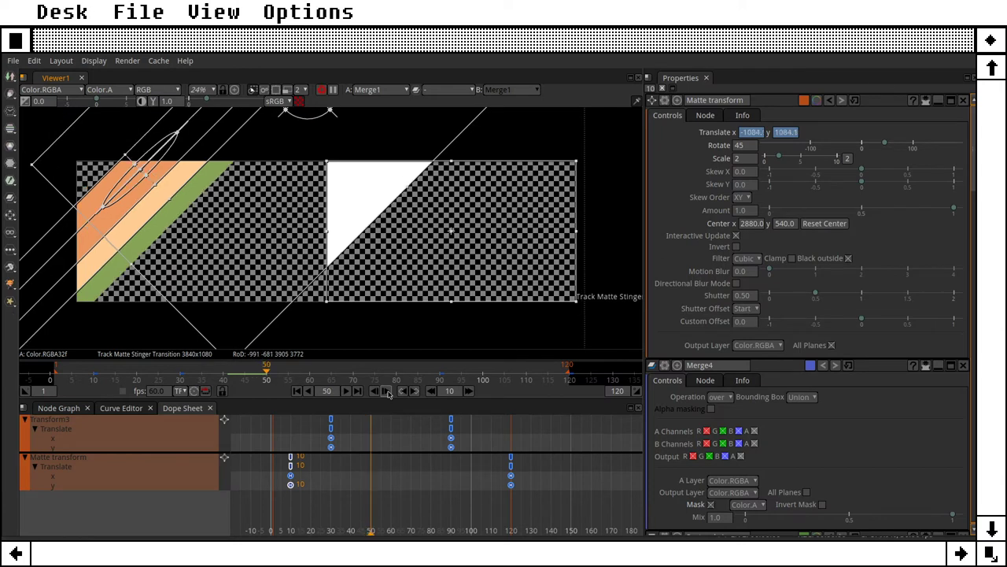
click(388, 394)
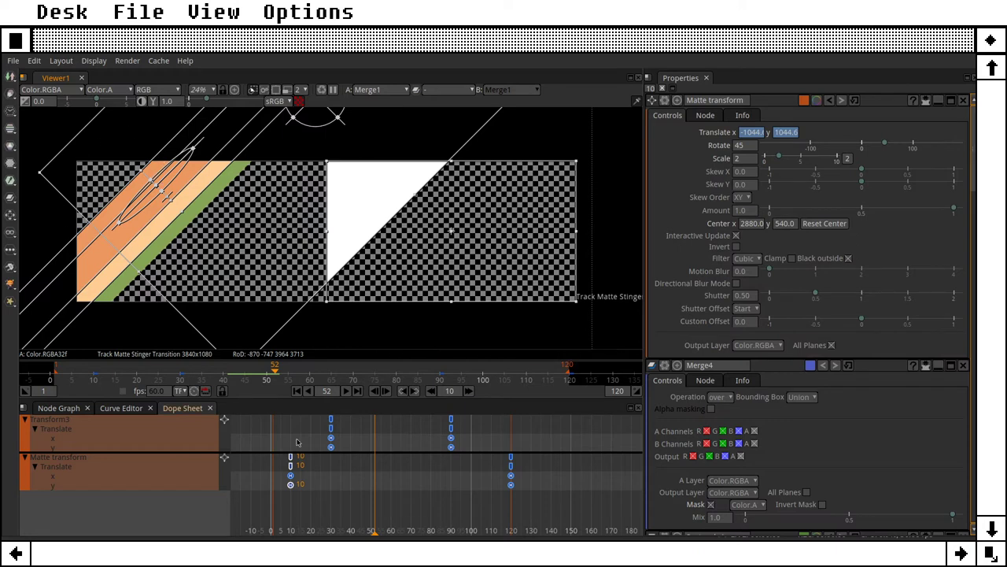
click(387, 392)
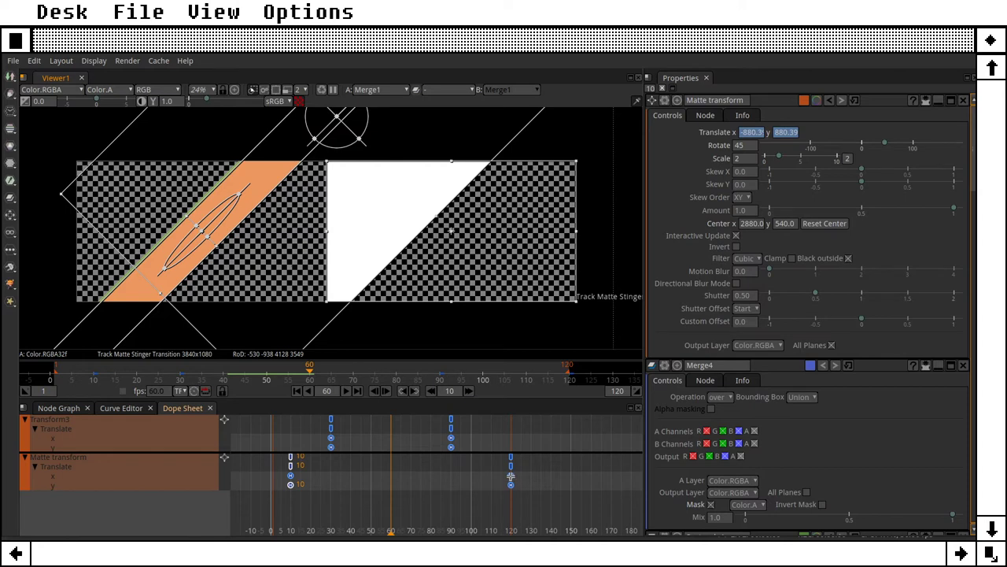
Move the Matte transform's last Translate keyframes to frame 110 and check the matte in 10-frame increments between frames 30 and 60.
drag(511, 476, 490, 486)
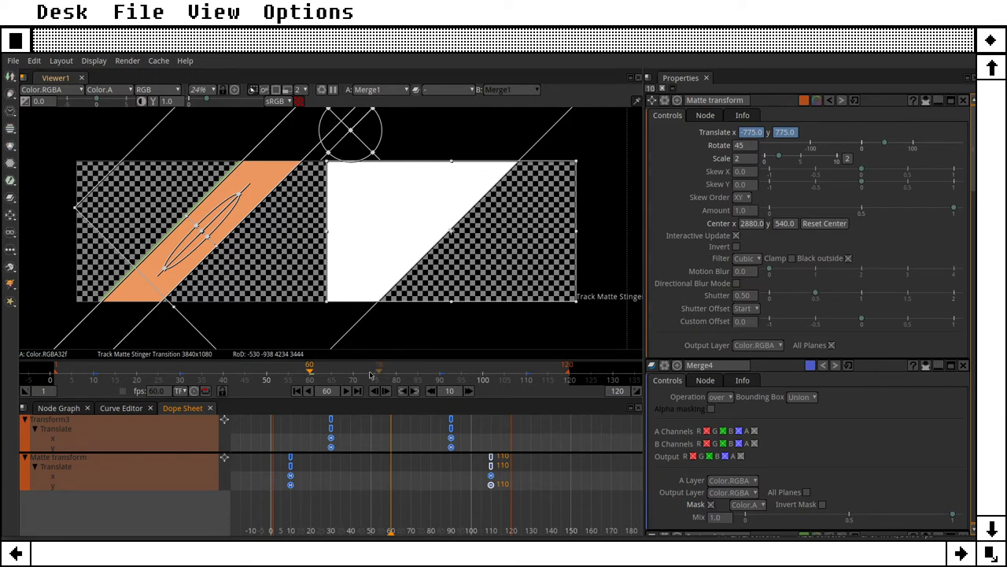
click(432, 391)
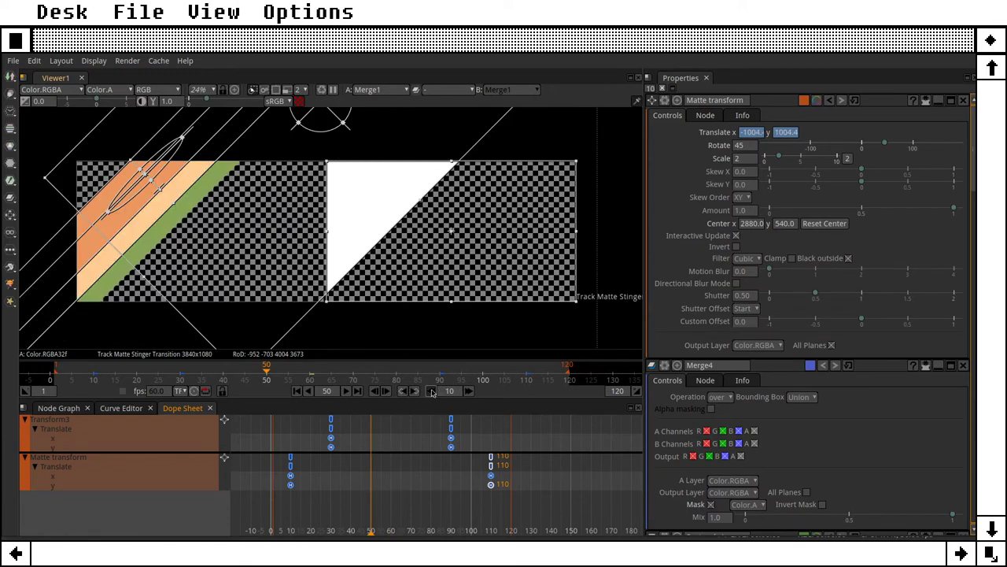
click(432, 391)
click(431, 391)
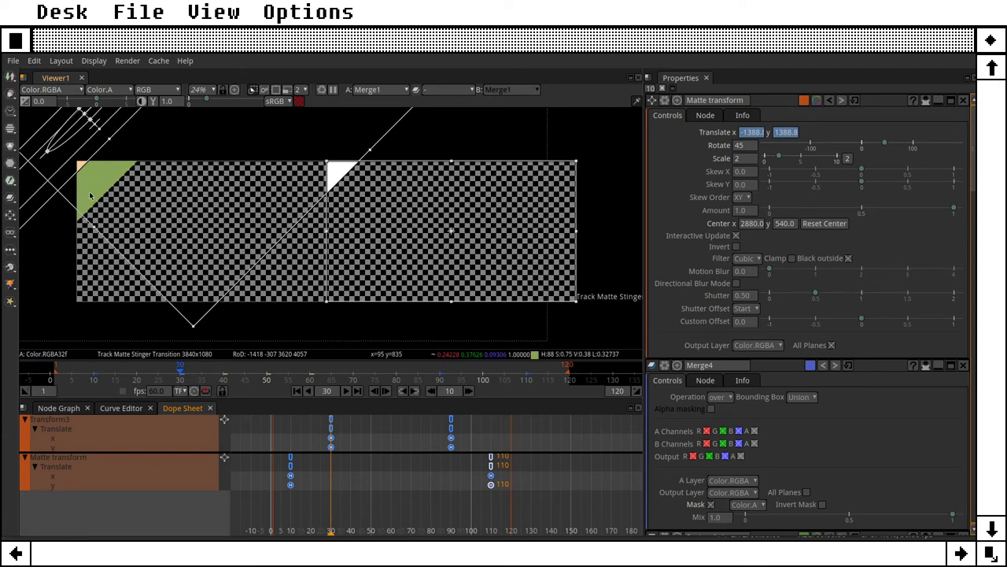
click(469, 391)
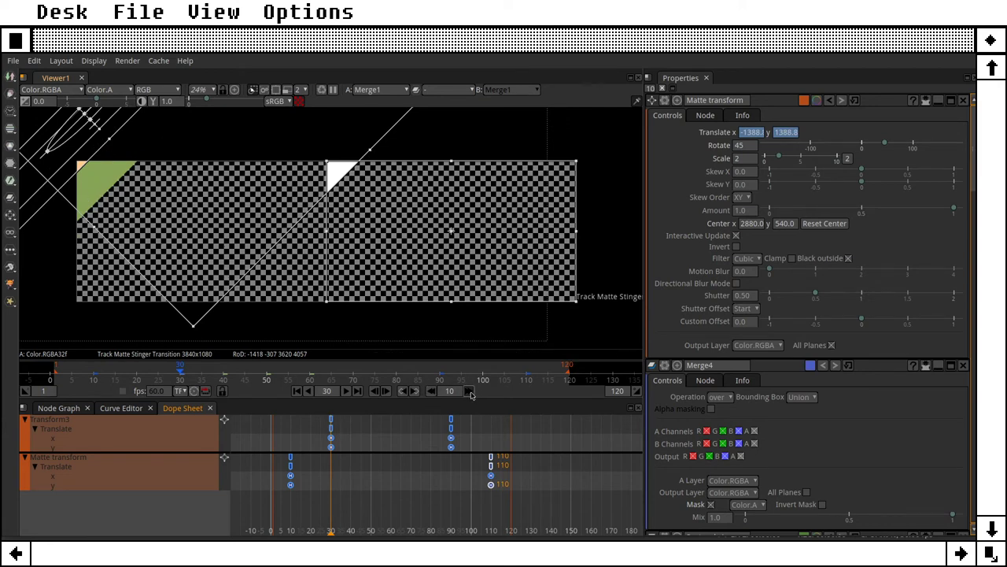
click(469, 391)
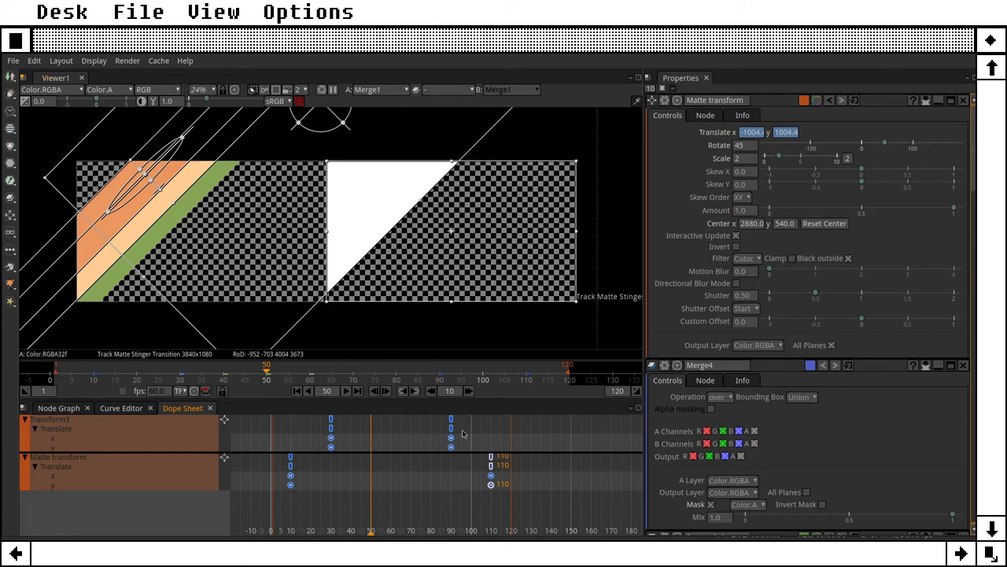
click(469, 392)
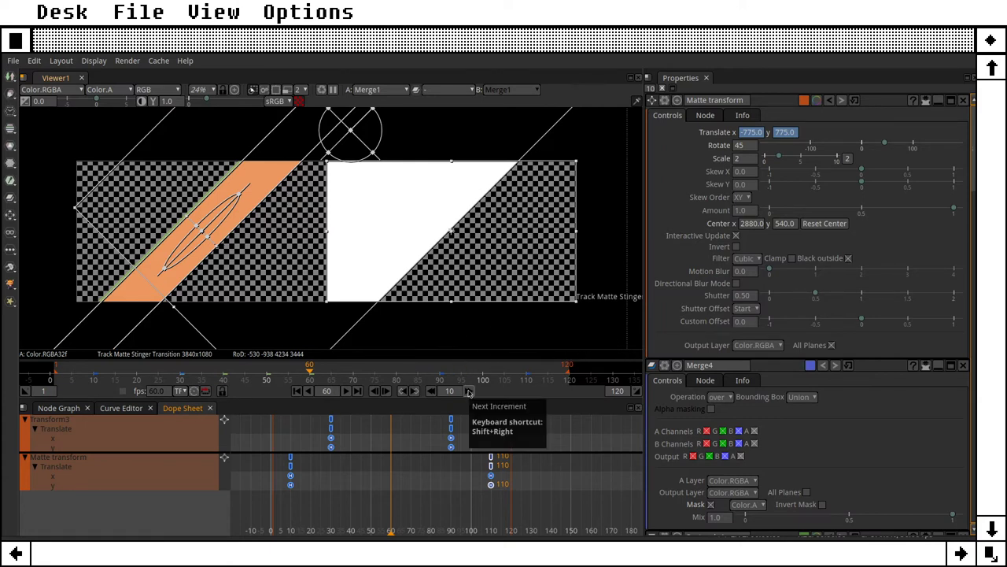
Check the matte against the coloured stripes in 10-frame increments from frame 60 to frame 110, rechecking frames 70 and 80.
click(469, 392)
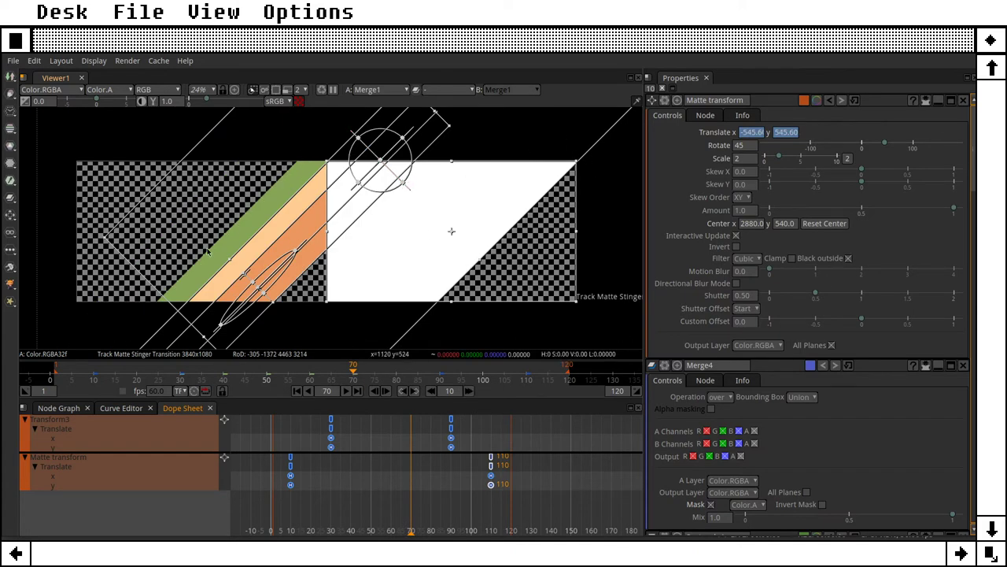
click(469, 391)
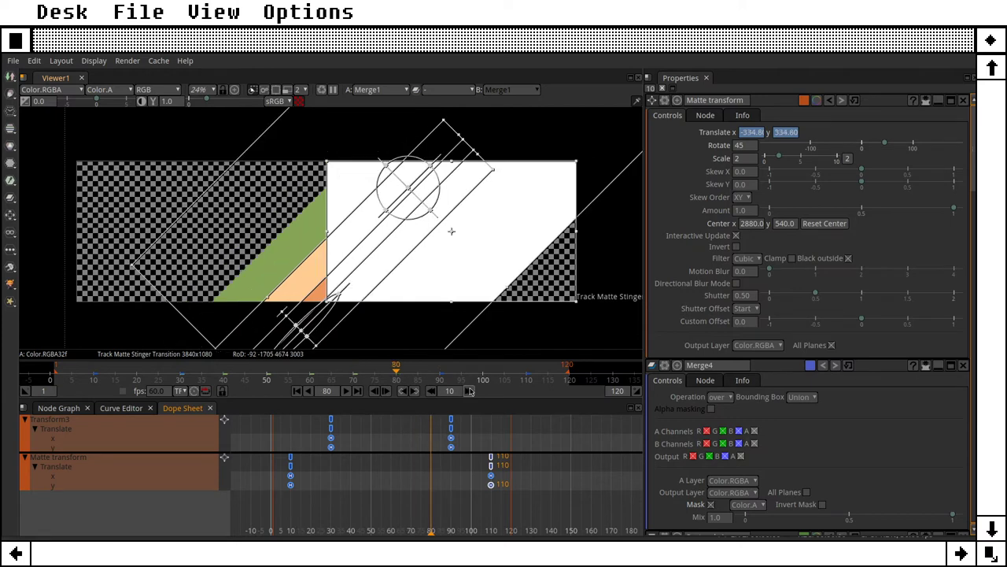
click(432, 391)
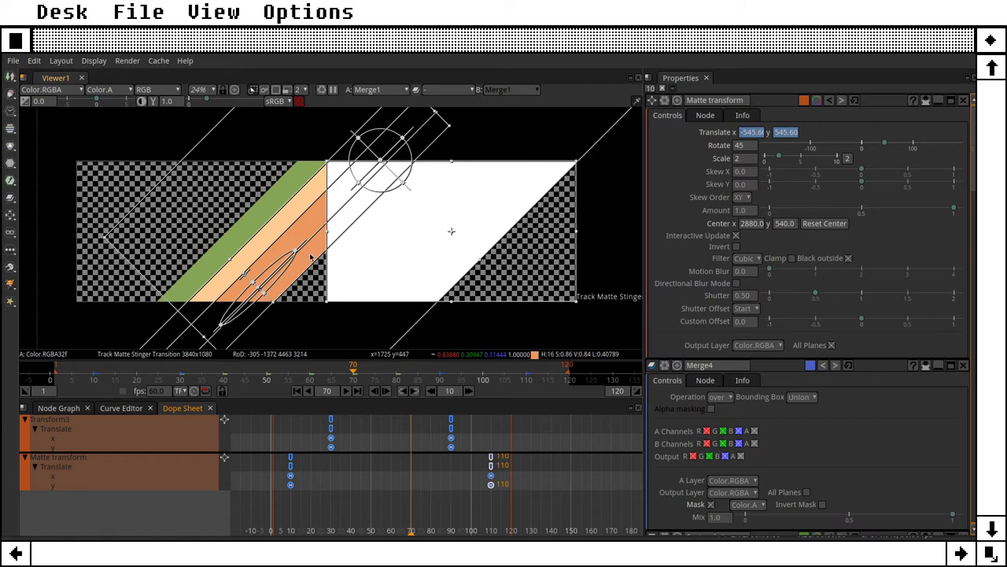
click(468, 392)
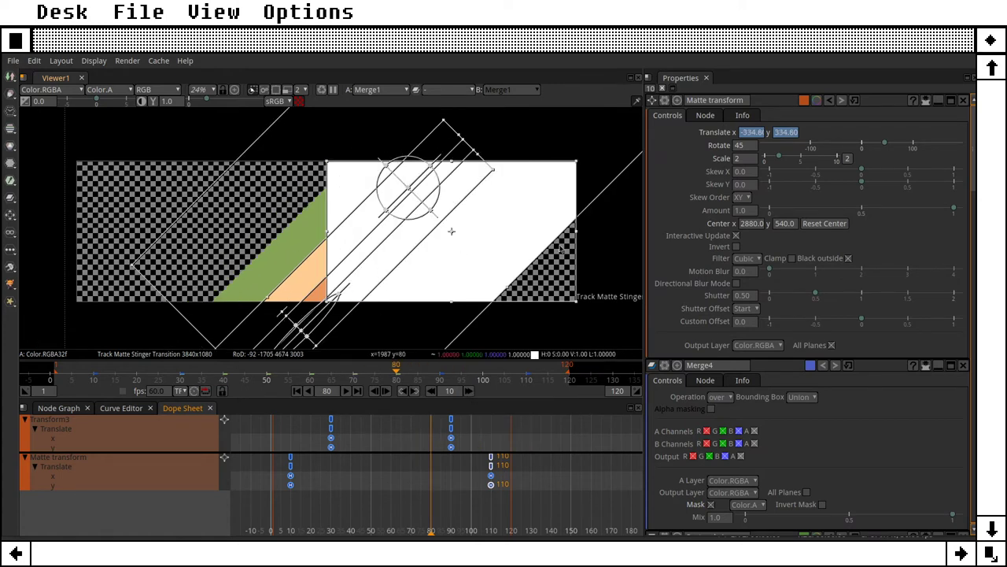
click(469, 392)
click(468, 392)
click(468, 392)
click(468, 392)
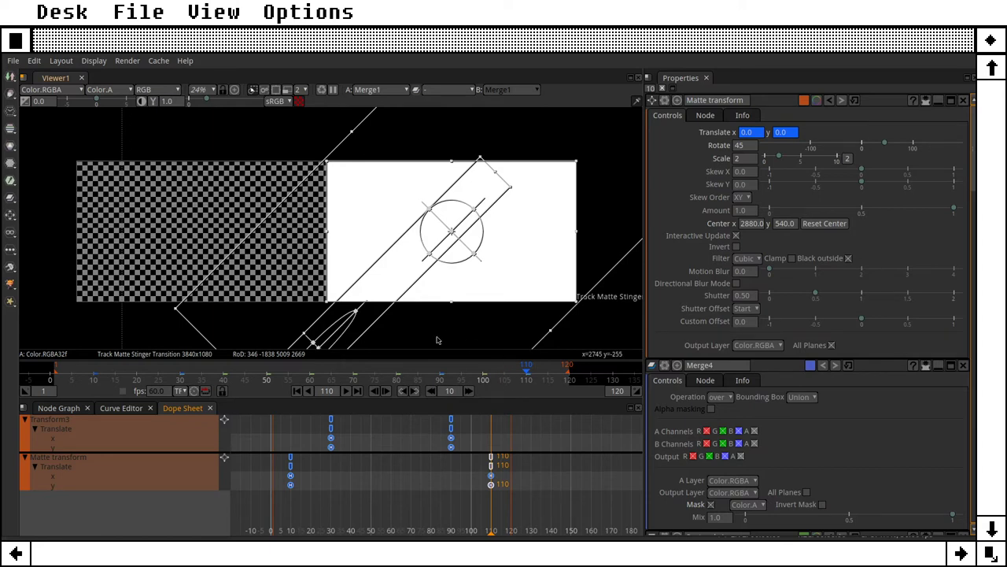
Scrub the timeline to frame 120, play the whole transition from frame 1 to review it, and stop playback.
click(478, 369)
drag(455, 369, 362, 369)
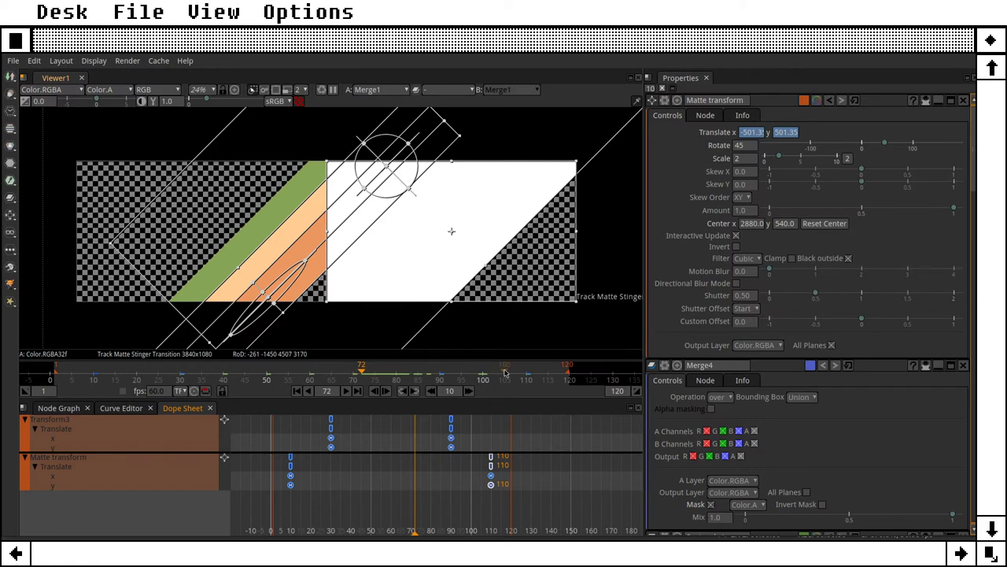
drag(506, 370, 569, 372)
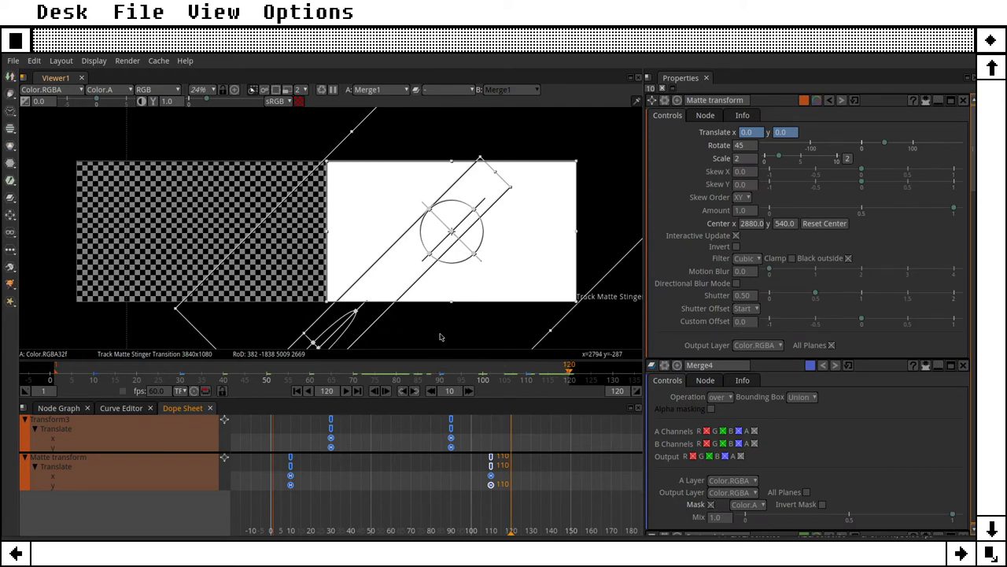
click(298, 390)
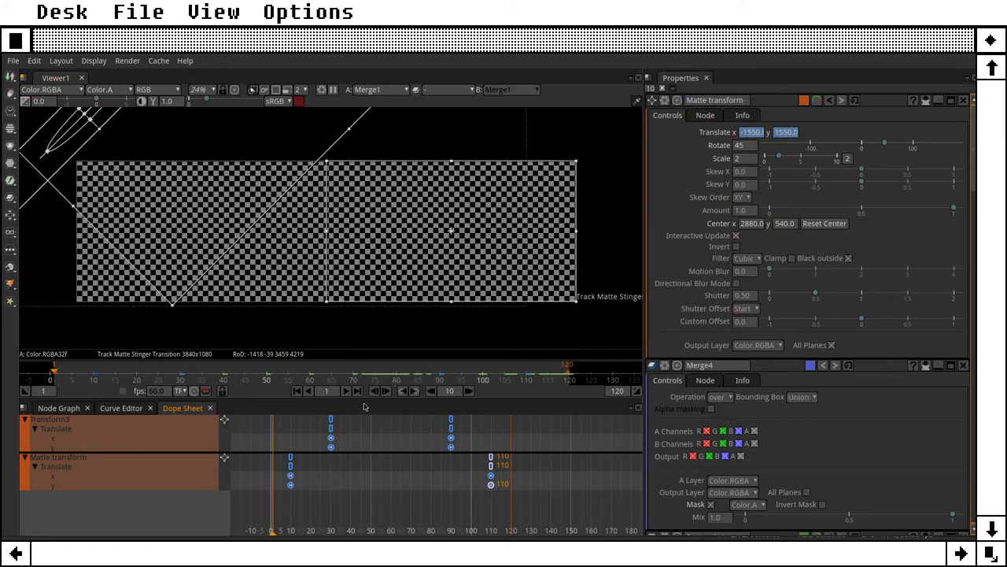
click(347, 391)
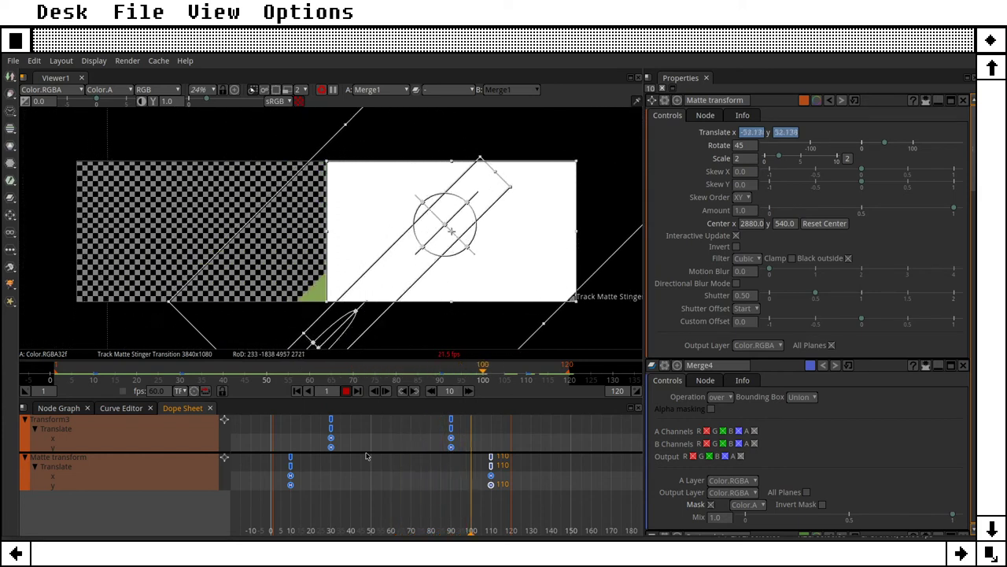
key(space)
Add a Write node in the node graph that outputs the PNG sequence track_matte_###.png to the Natron/Images folder.
click(64, 406)
drag(469, 510, 469, 484)
right_click(469, 484)
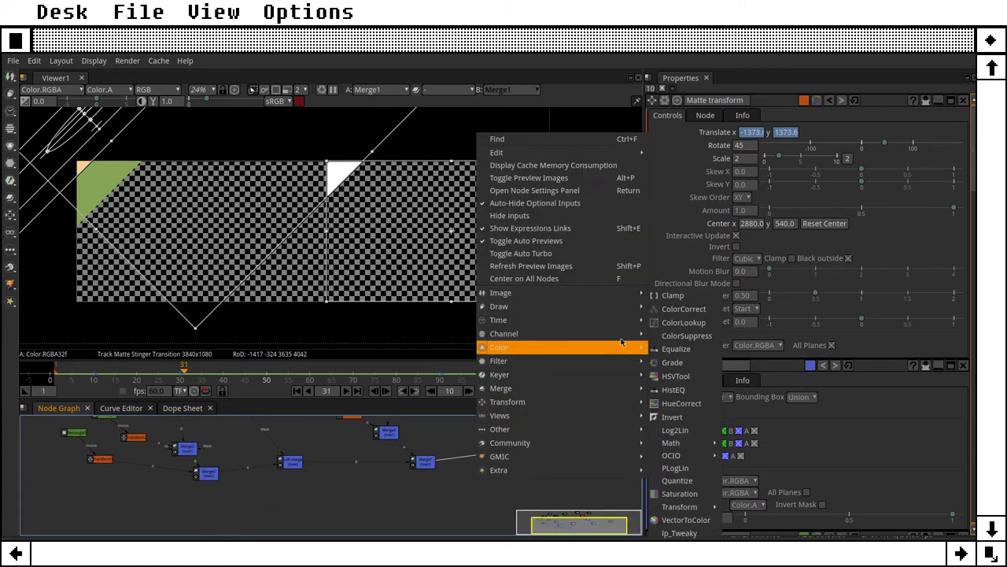
mouse_move(595, 294)
click(675, 401)
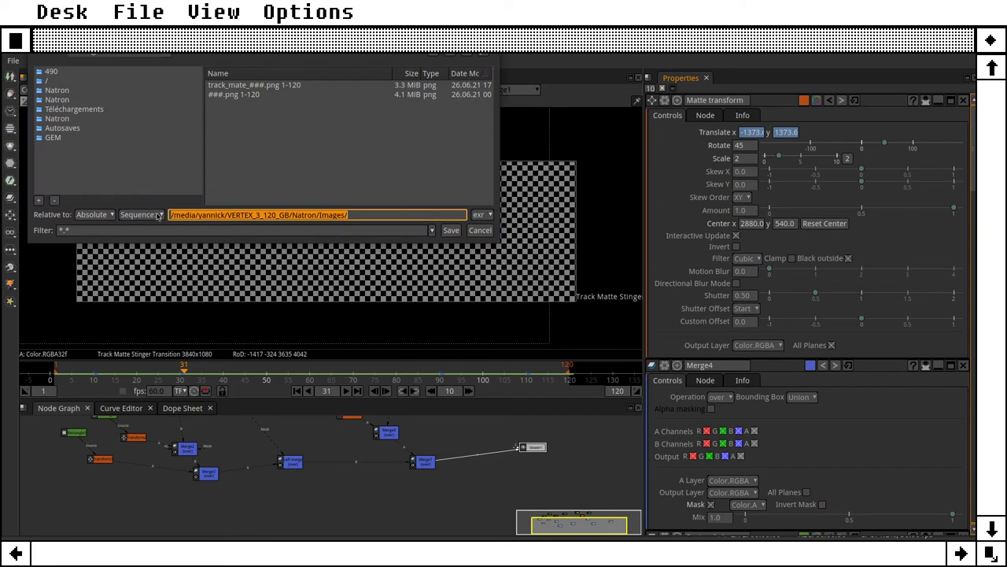
click(275, 85)
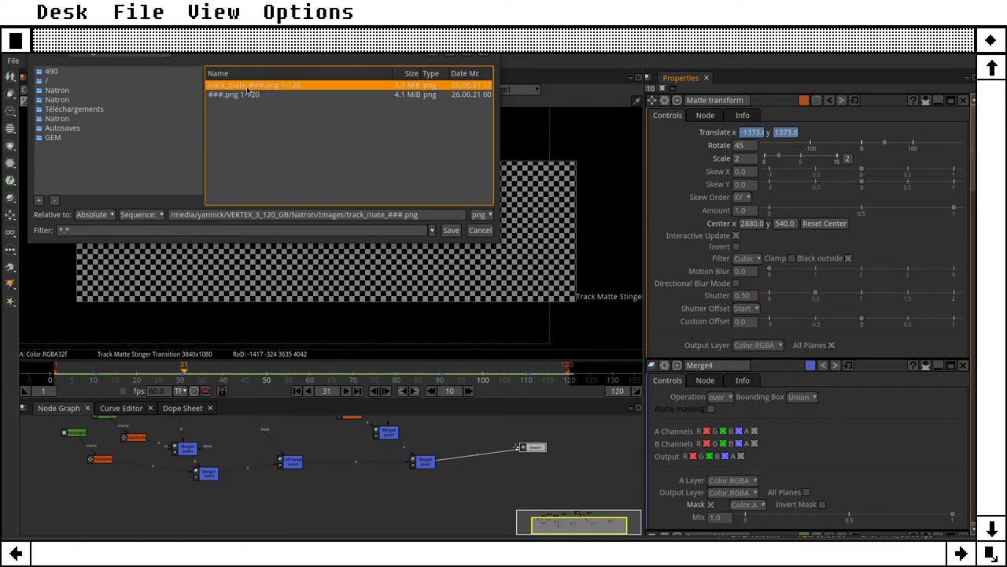
click(380, 214)
text(t)
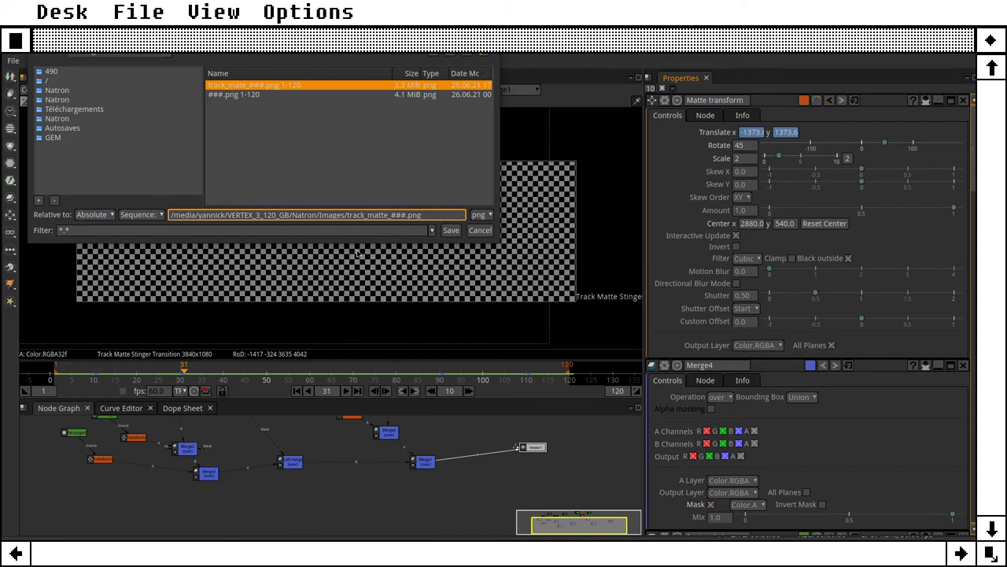
click(451, 231)
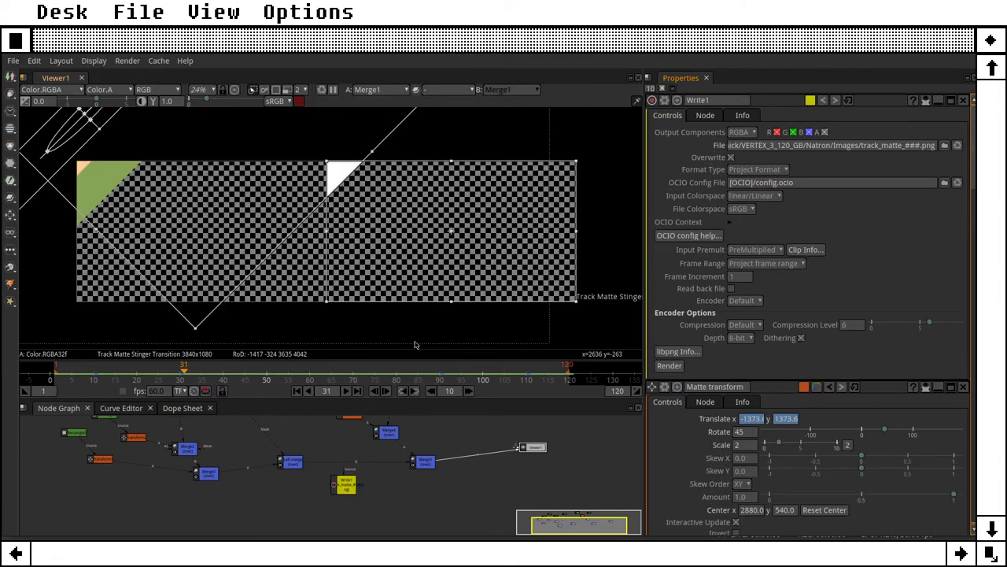
Try rendering the Write node's sequence from frame 1 and browse to the Natron output folder on VERTEX_3_120_GB.
click(298, 392)
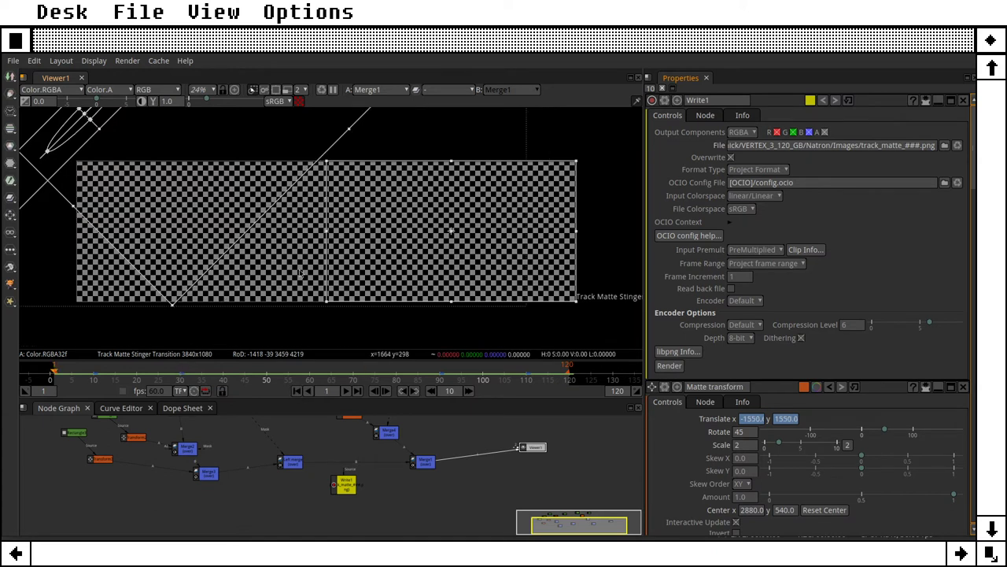
click(669, 365)
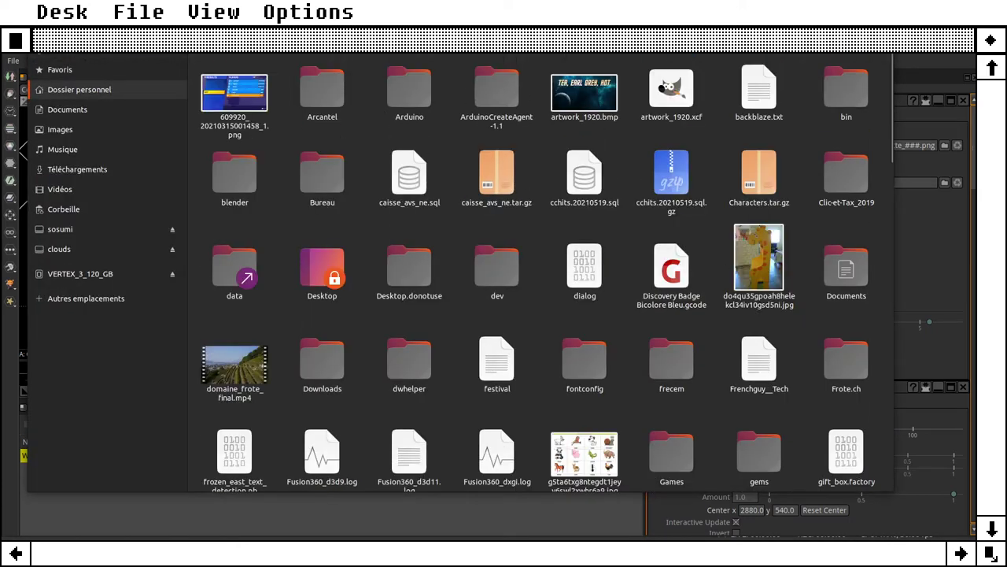
click(78, 273)
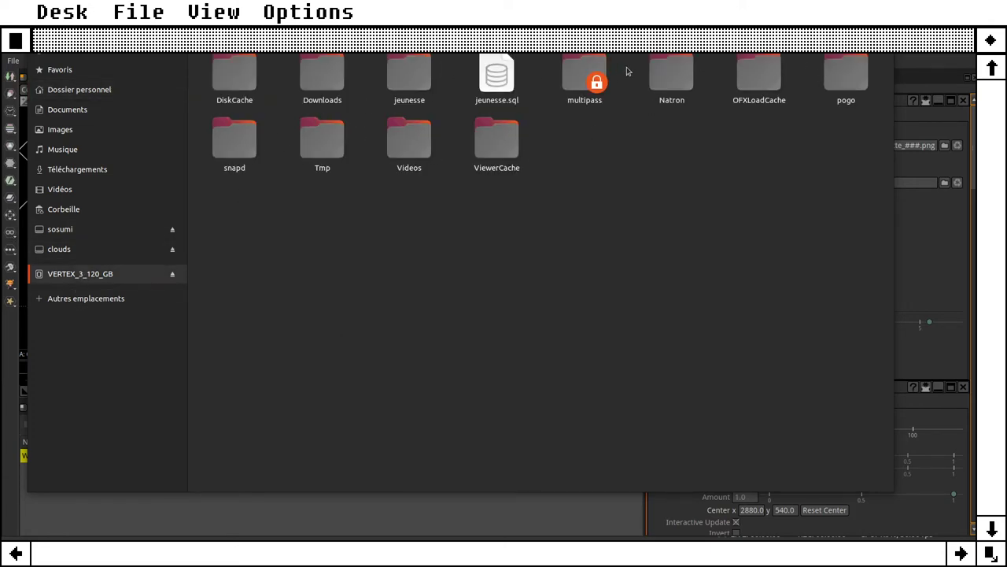
double_click(672, 77)
double_click(239, 95)
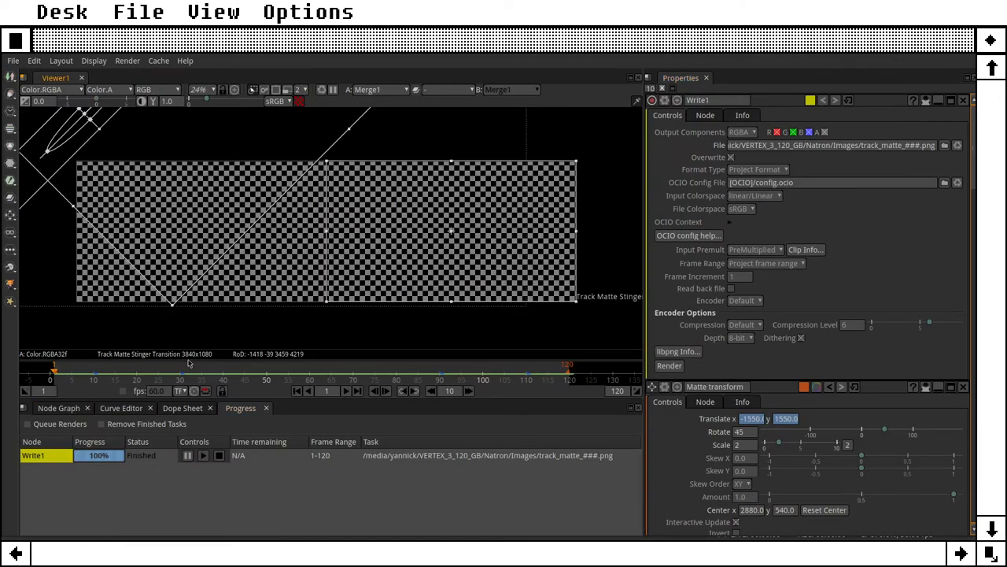
Move the Write node beside Viewer1 in the node graph and connect its Source input to Merge1.
click(52, 408)
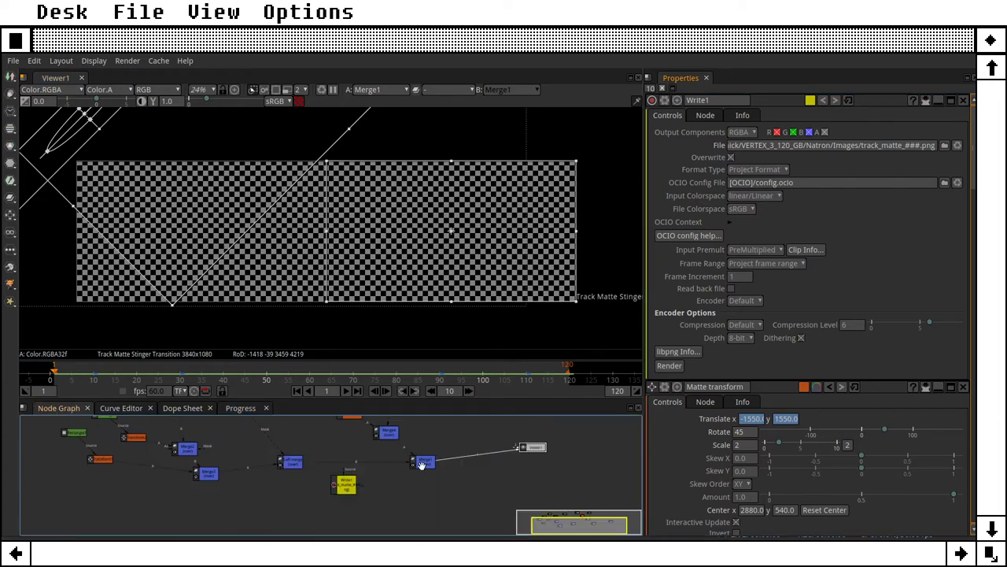
drag(343, 482, 500, 491)
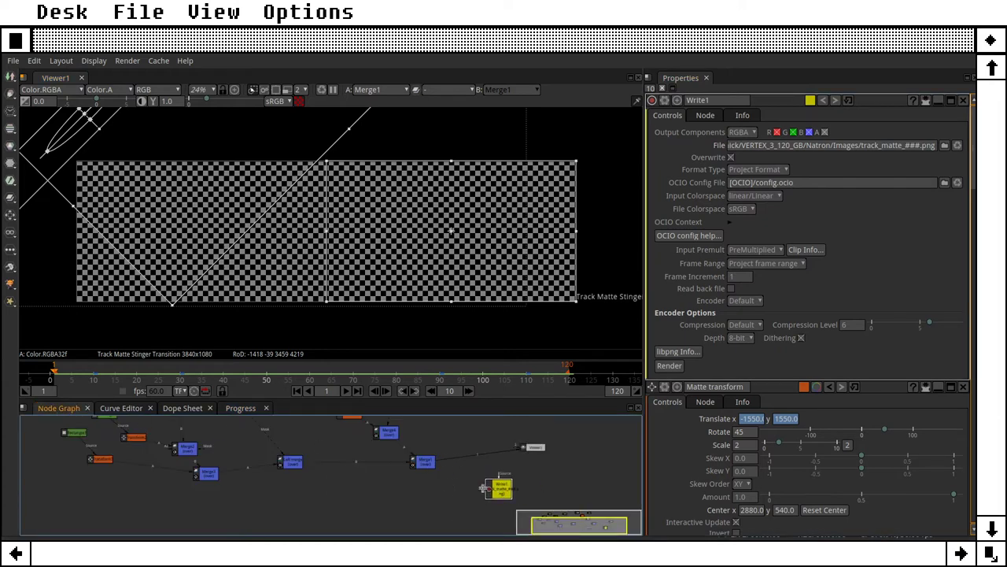
scroll(485, 484, up, 3)
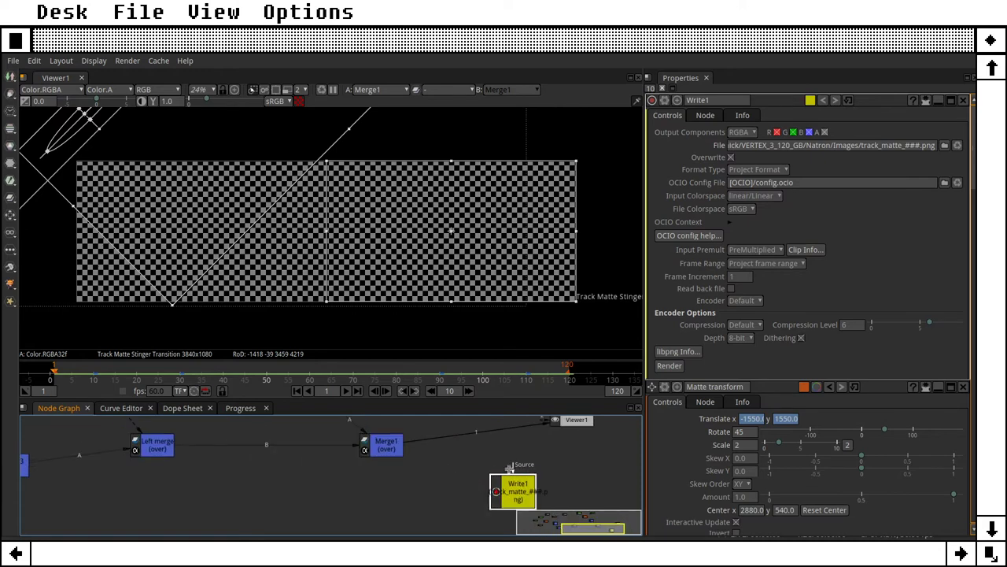
drag(517, 466, 372, 438)
drag(524, 486, 552, 469)
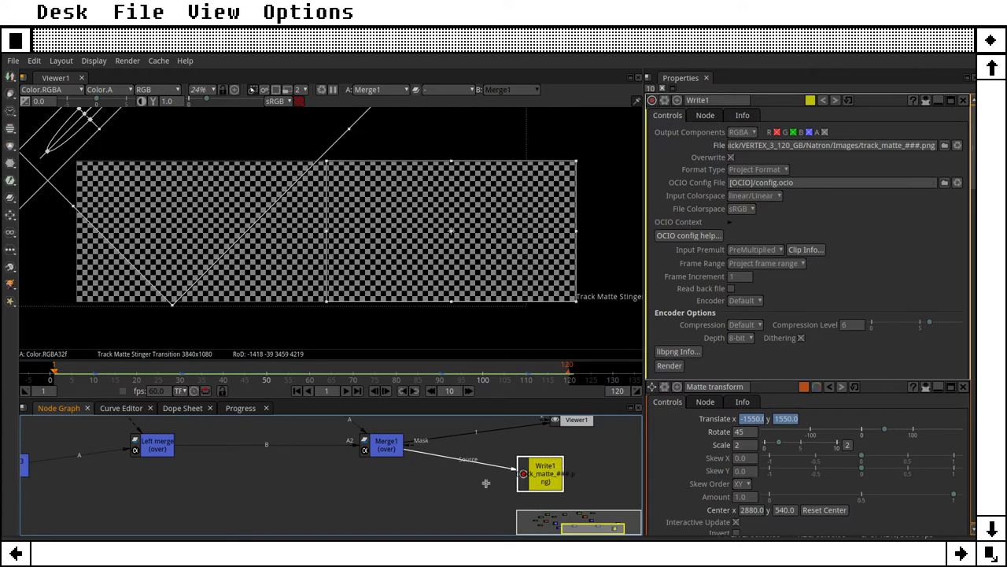
drag(441, 481, 348, 492)
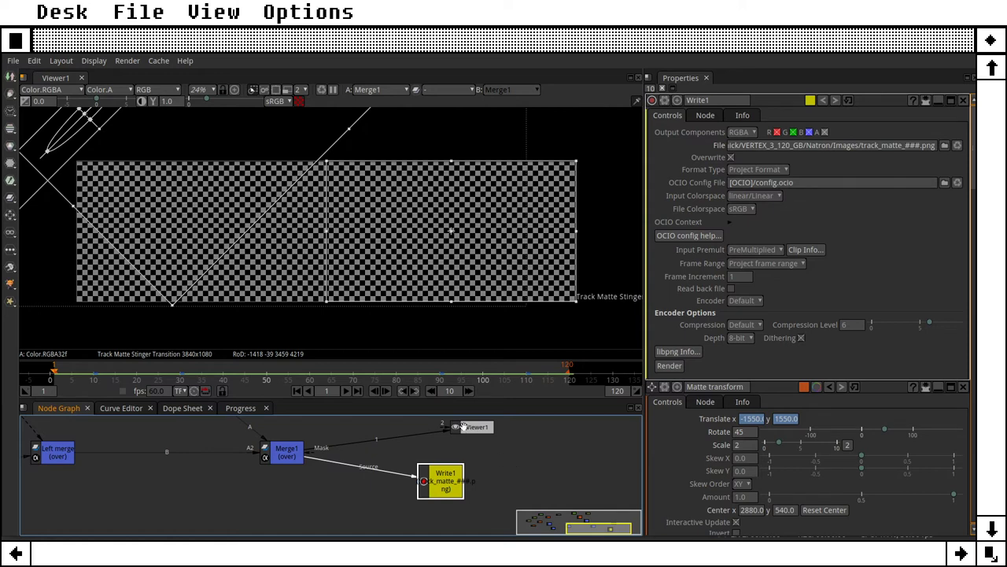
drag(444, 469, 442, 479)
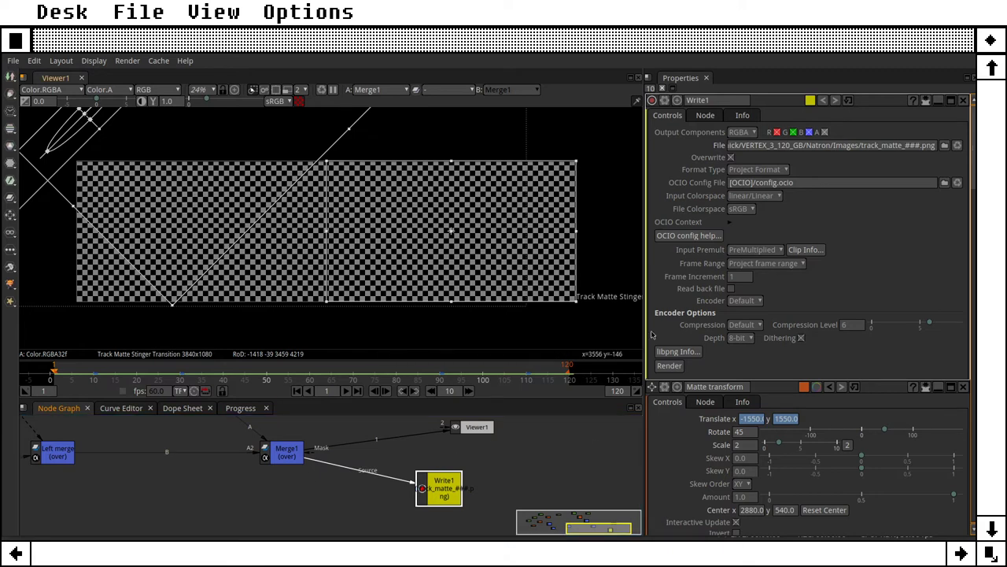
Render the connected Write node's track_matte_###.png sequence for frames 1 to 120.
click(669, 366)
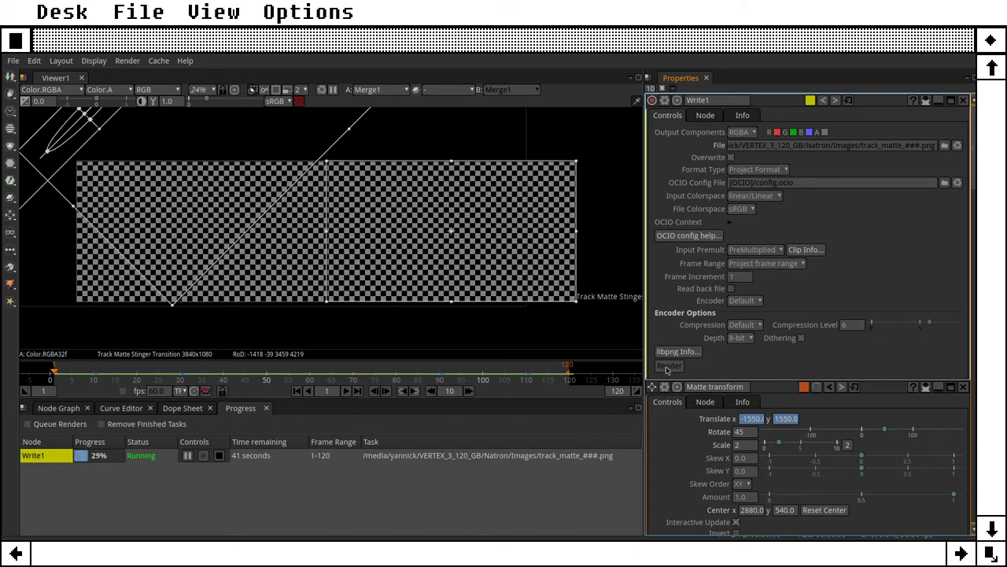
click(746, 472)
key(Return)
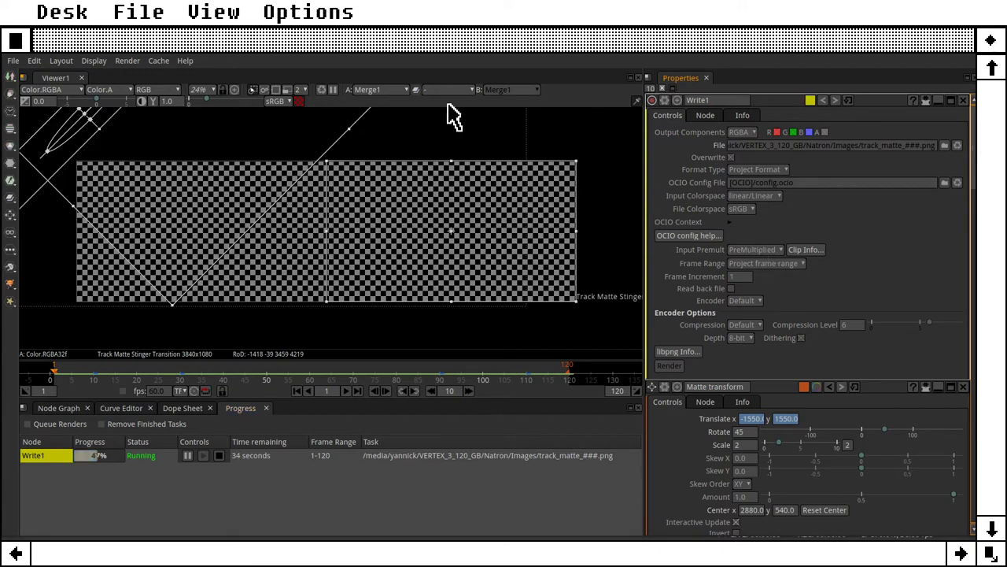
click(213, 12)
click(236, 58)
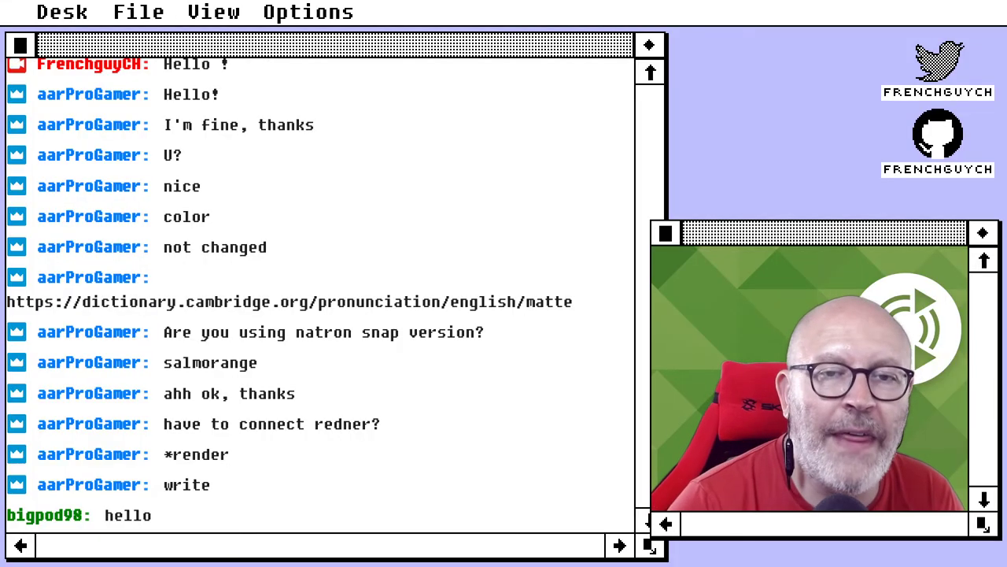
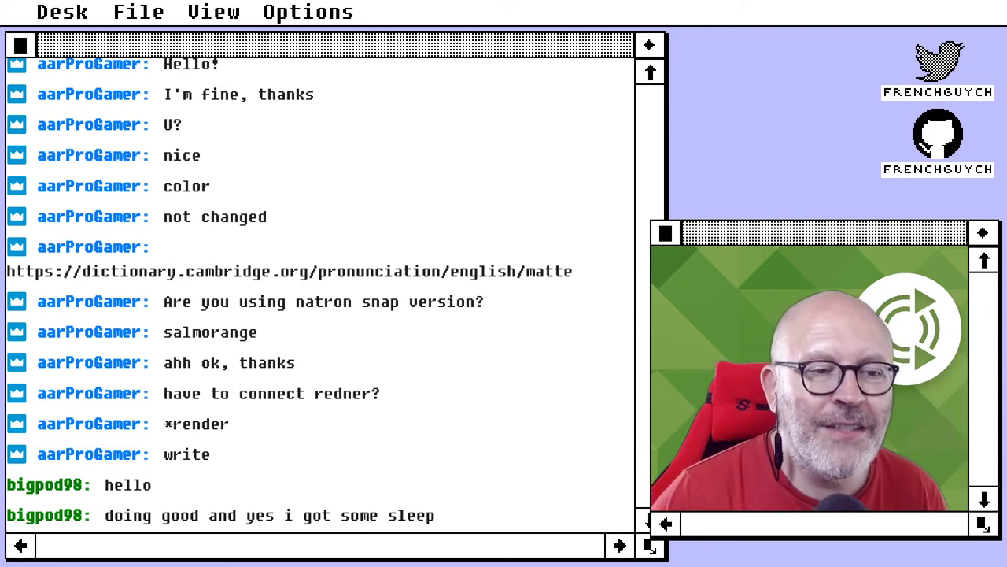
click(222, 14)
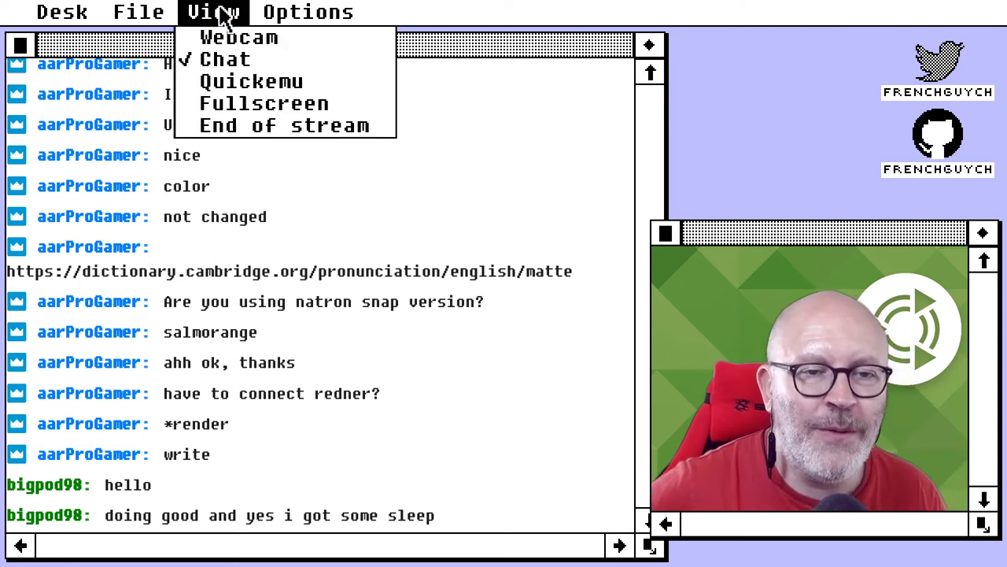
click(274, 63)
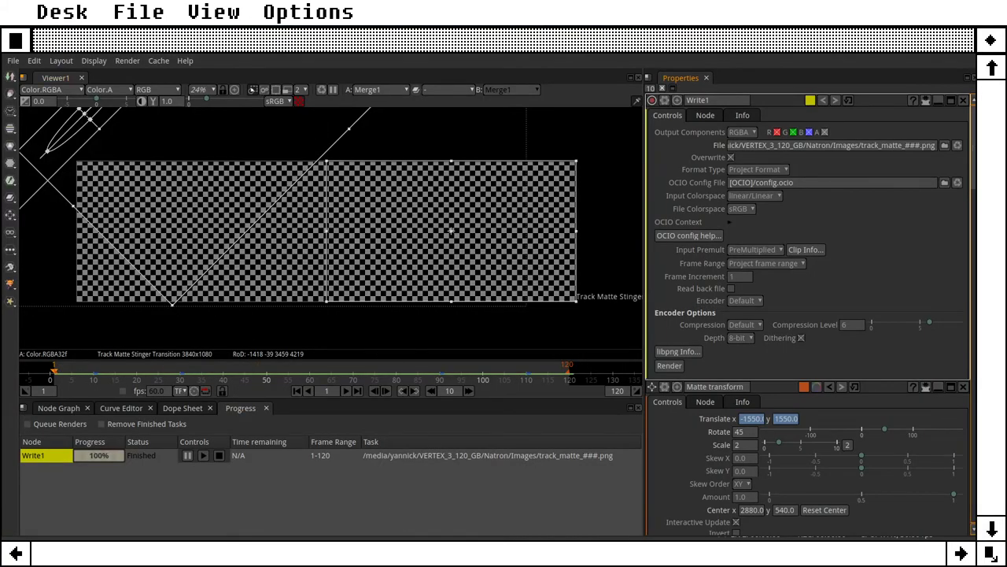
Switch to the terminal and list the contents of the Images folder with ls.
key(alt+Tab)
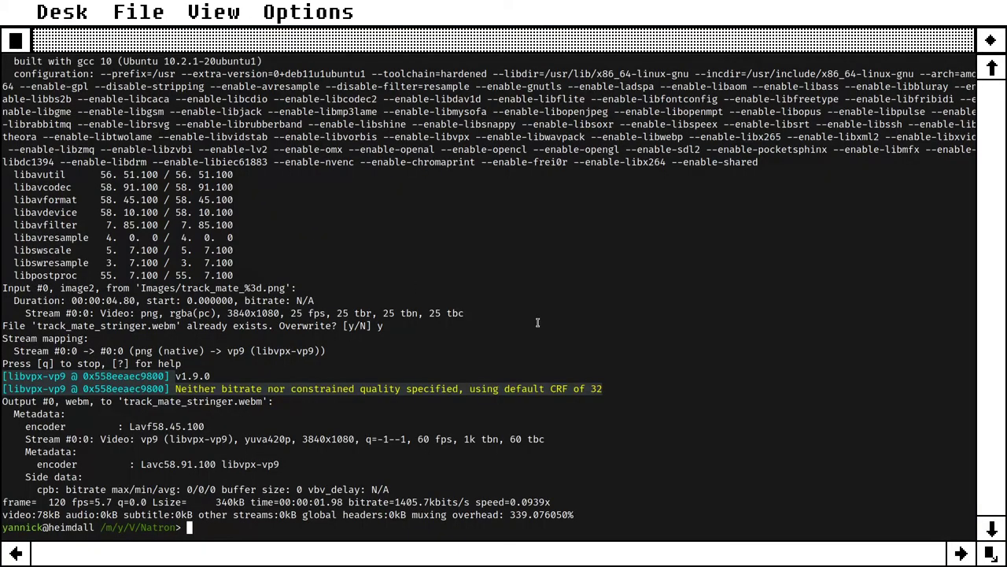
text(ls Im)
key(Right)
key(Return)
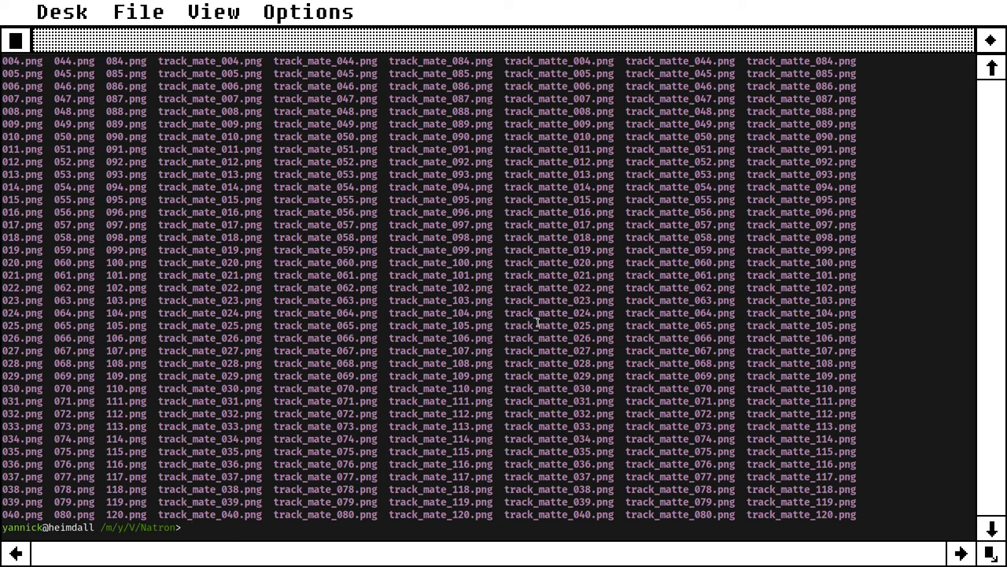
Try to delete the old PNG frames whose names start with 0 by running rm 0*.png.
text(rm 0)
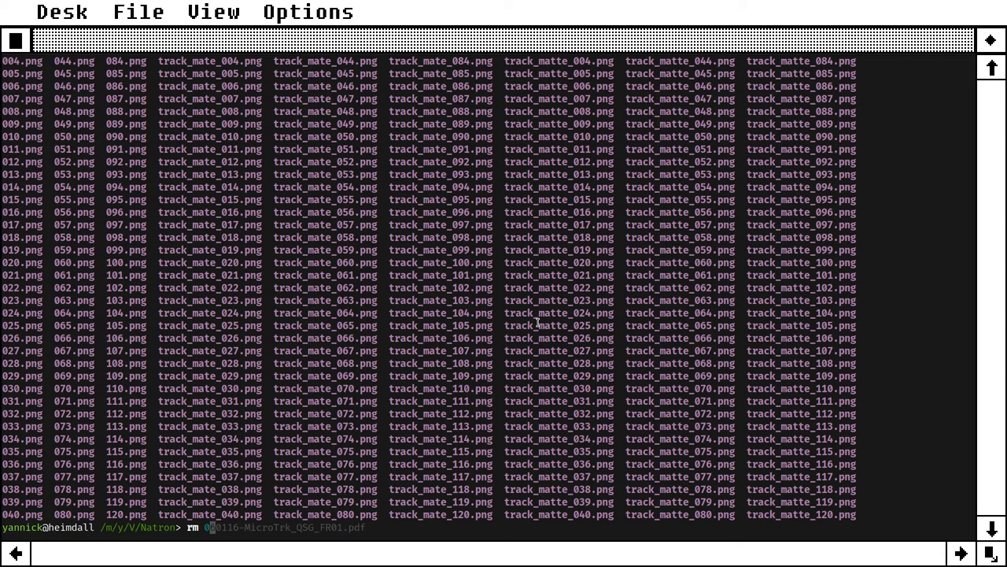
key(BackSpace)
text([0-8)
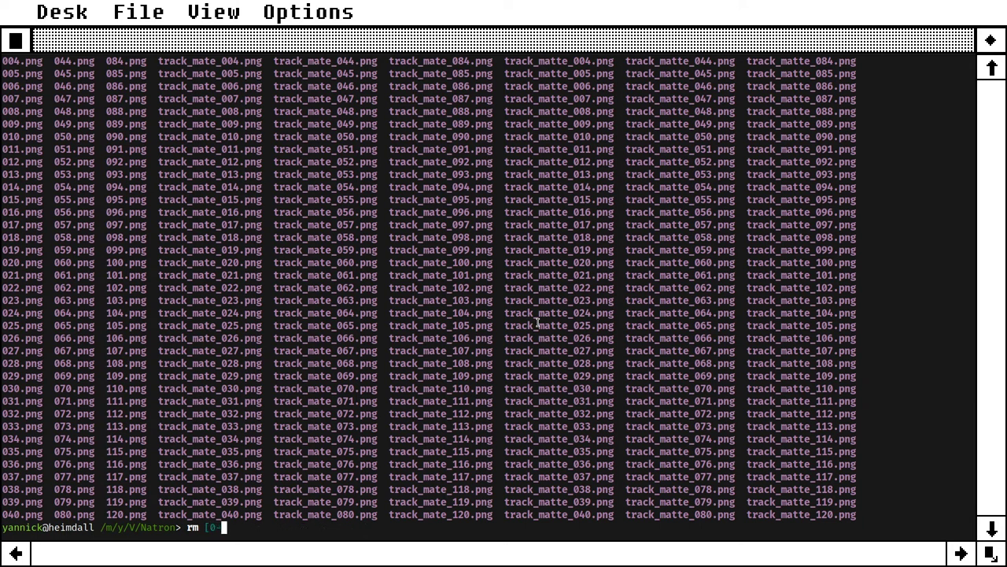
key(BackSpace)
key(BackSpace)
key(BackSpace)
key(BackSpace)
text(0*.png)
key(Return)
Try to delete the PNG frames starting with 0 by rerunning the command with a quoted pattern, rm "0*.png".
key(Up)
text(")
key(Left)
key(Left)
key(Left)
key(Left)
key(Left)
key(Left)
key(Left)
key(Left)
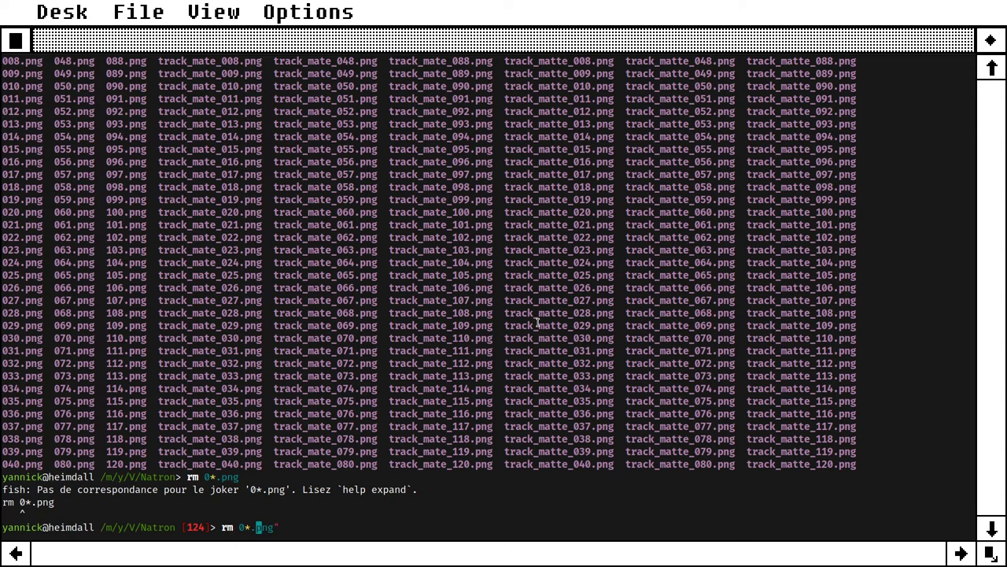
key(Right)
text(")
key(Return)
key(Return)
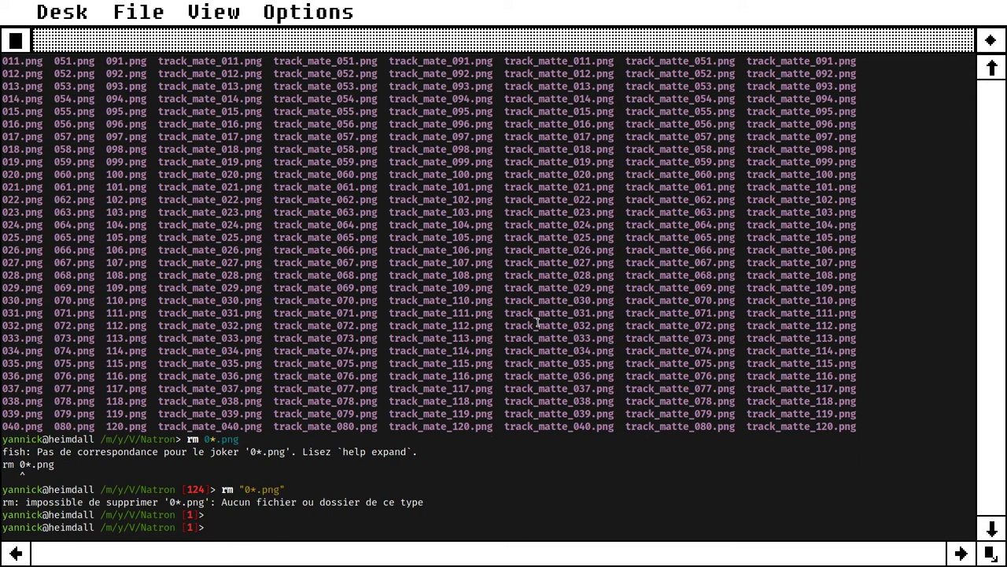
Change into the Images folder and delete the PNG frames whose names start with 0 using rm 0*.png.
text(cd I)
key(Tab)
key(Return)
text(rm 0*)
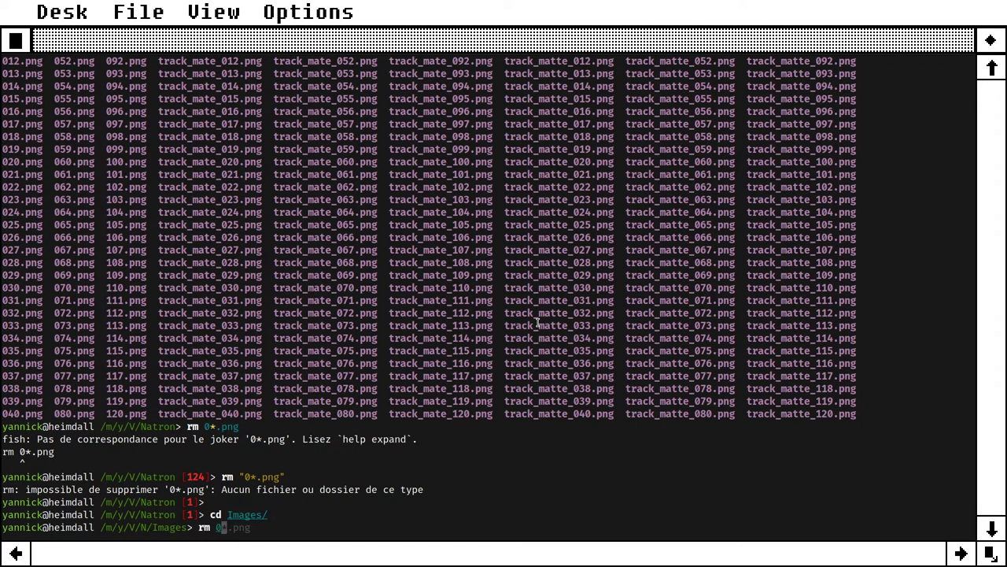
text(.png)
key(Return)
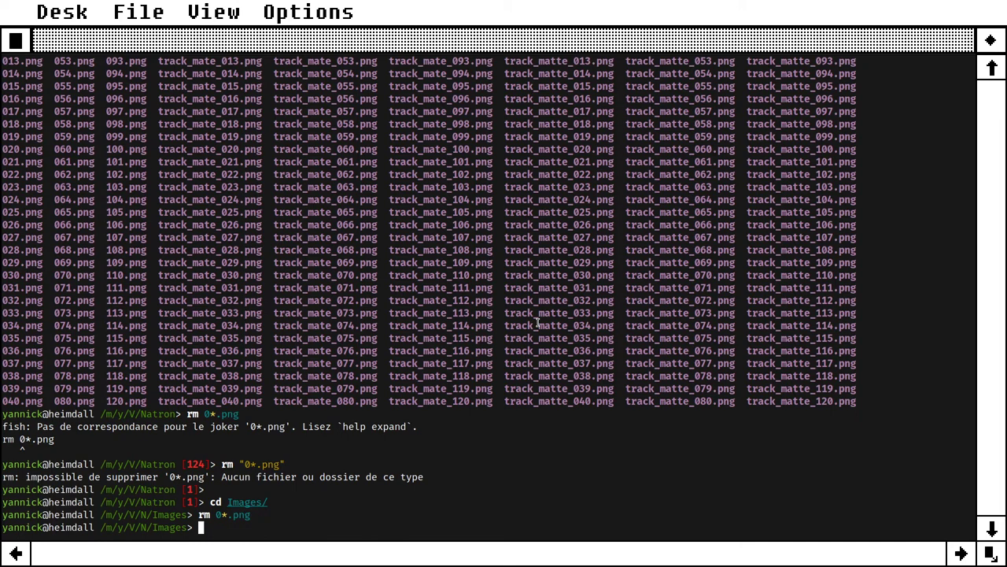
Delete the PNG frames whose names start with 1 using rm 1*.png, and list the Images folder with ls.
text(ll)
key(Return)
text(ls)
key(Return)
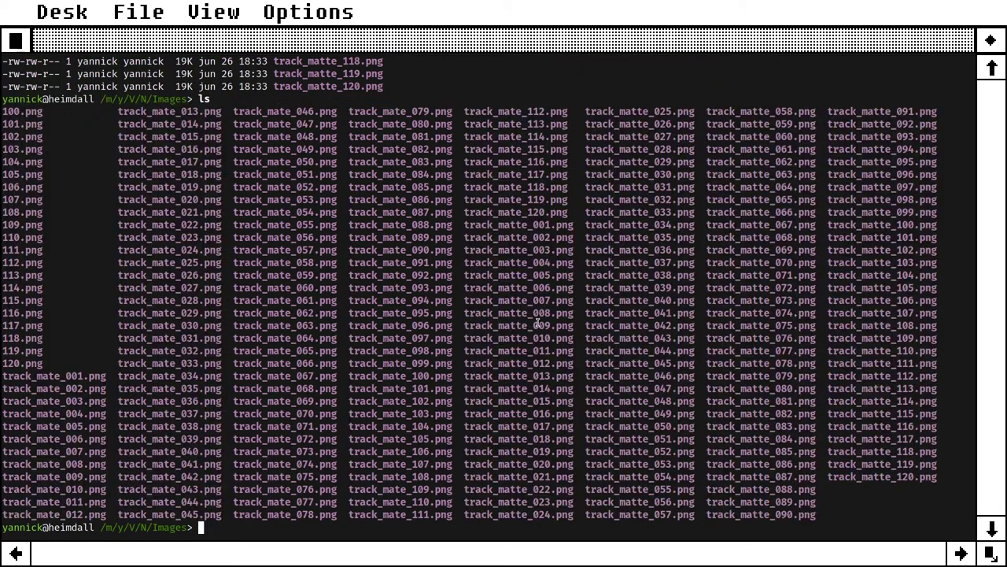
text(rm 1*.png)
key(Return)
text(l)
key(Return)
text(ls)
key(Return)
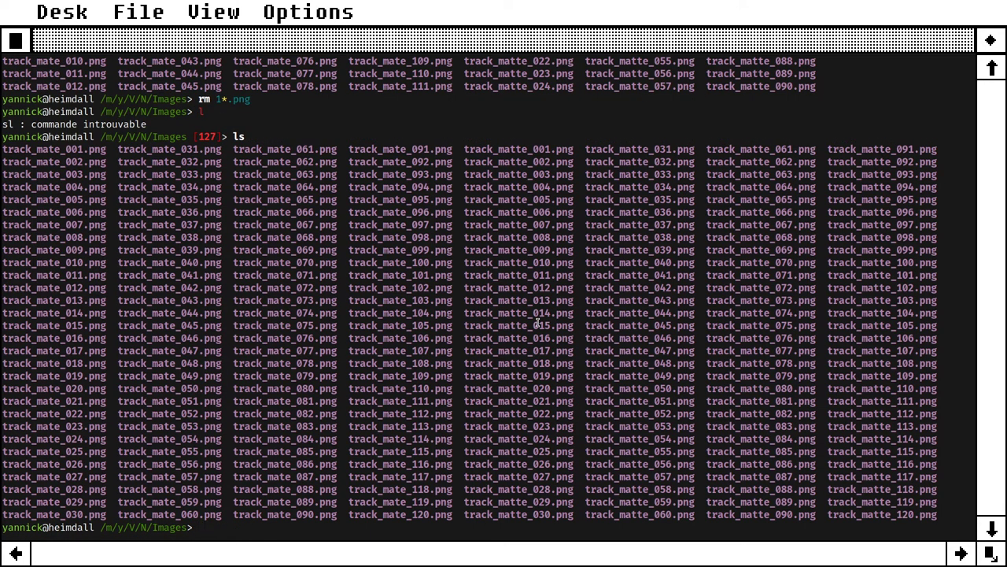
Switch to the file manager and compare the thumbnails of the track_mate and track_matte frame sequences in the Images folder.
key(super+e)
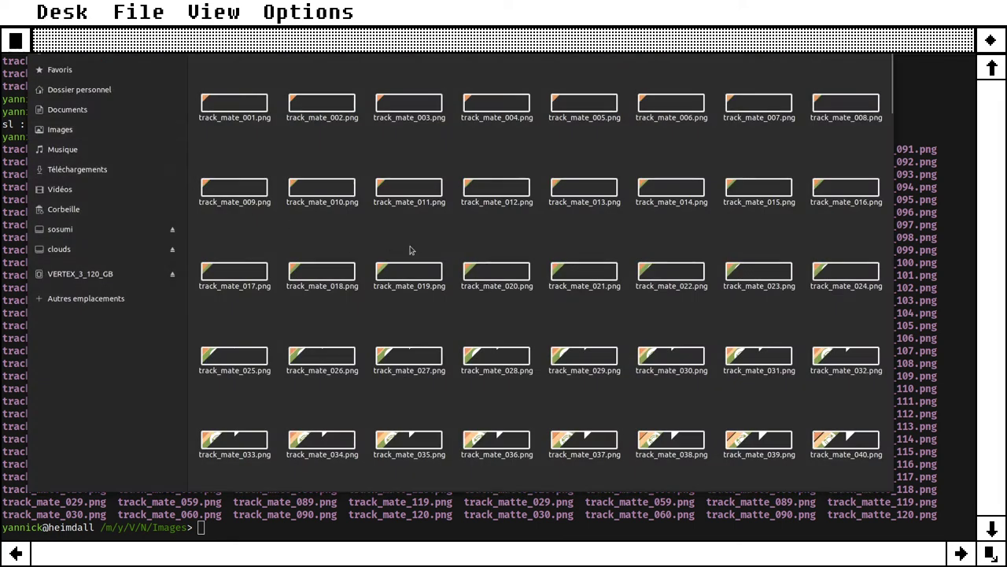
scroll(555, 315, down, 10)
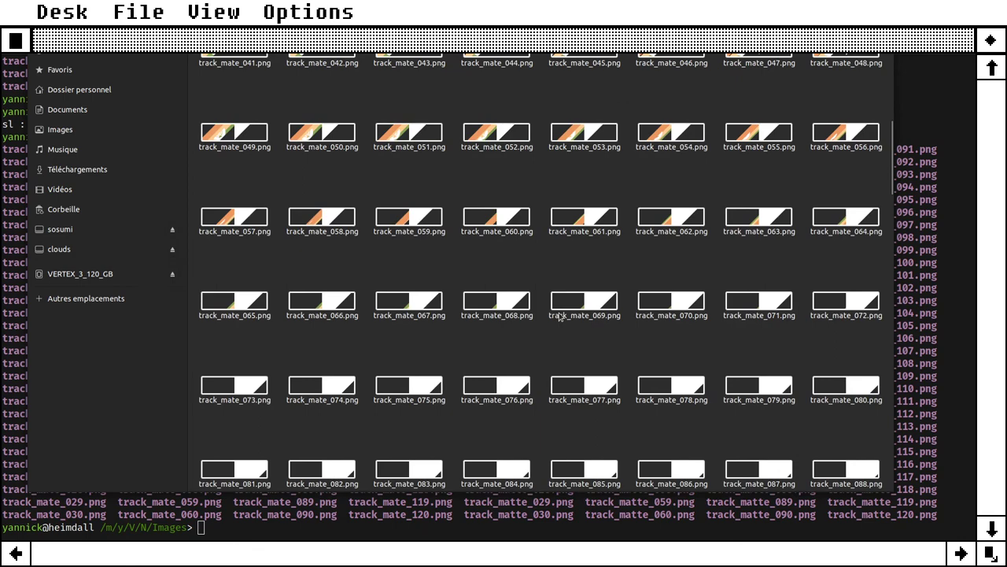
scroll(559, 316, down, 5)
scroll(559, 316, up, 3)
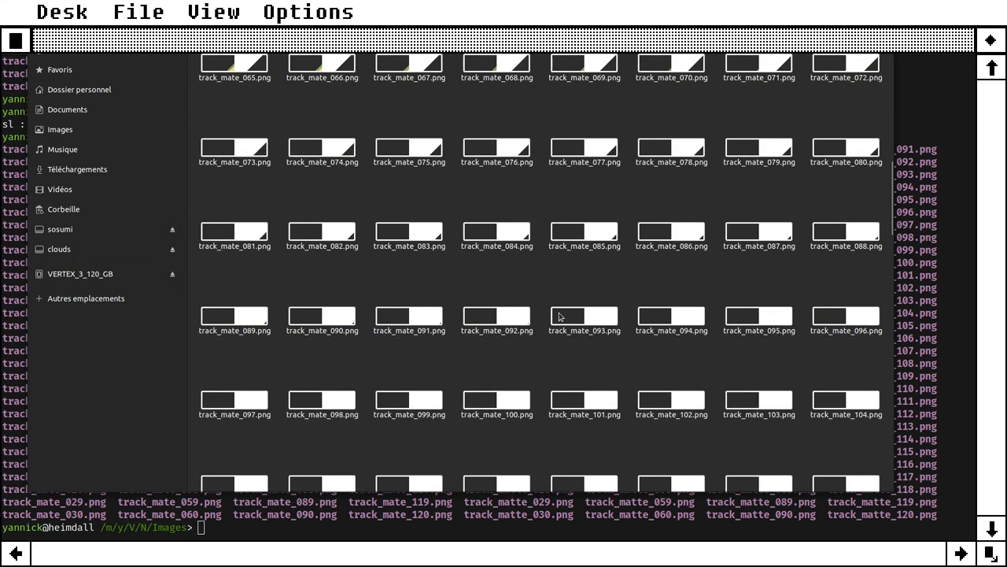
scroll(559, 316, up, 3)
scroll(560, 316, down, 15)
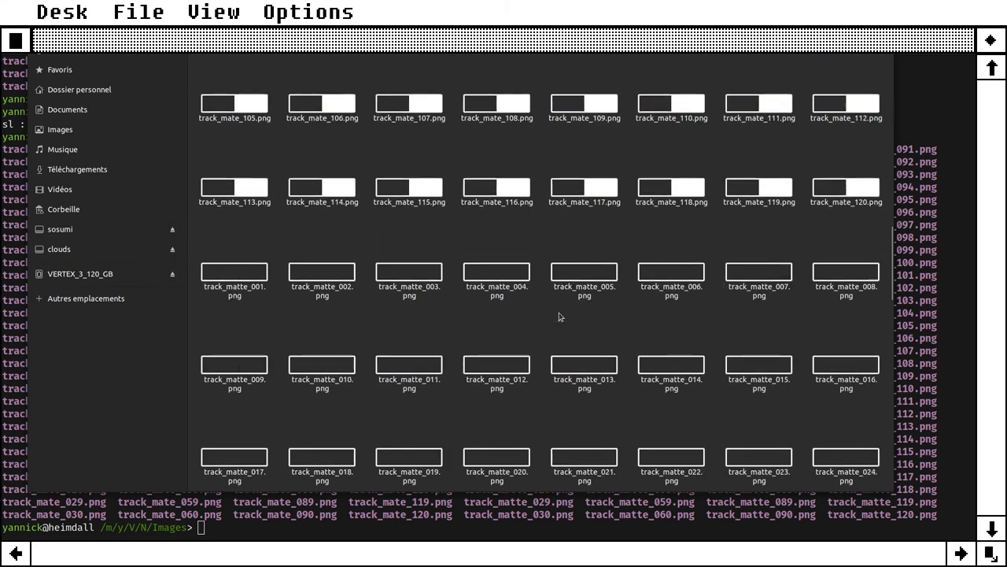
scroll(560, 316, down, 2)
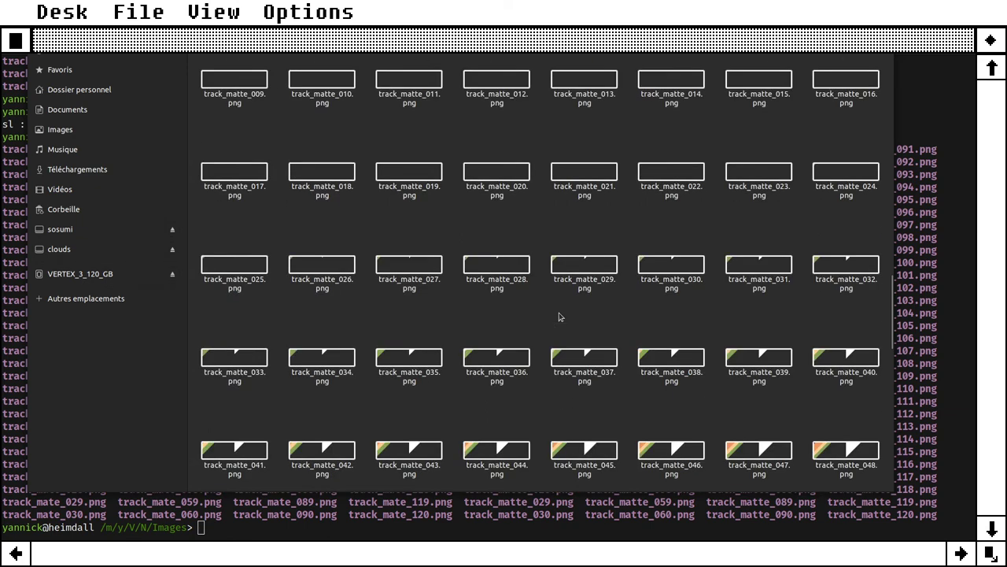
scroll(560, 317, up, 3)
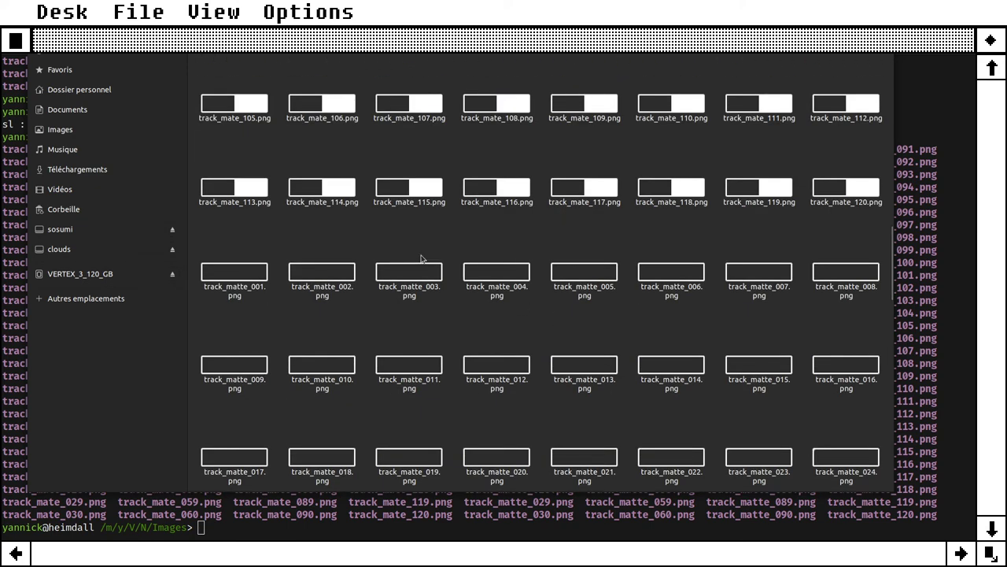
click(914, 97)
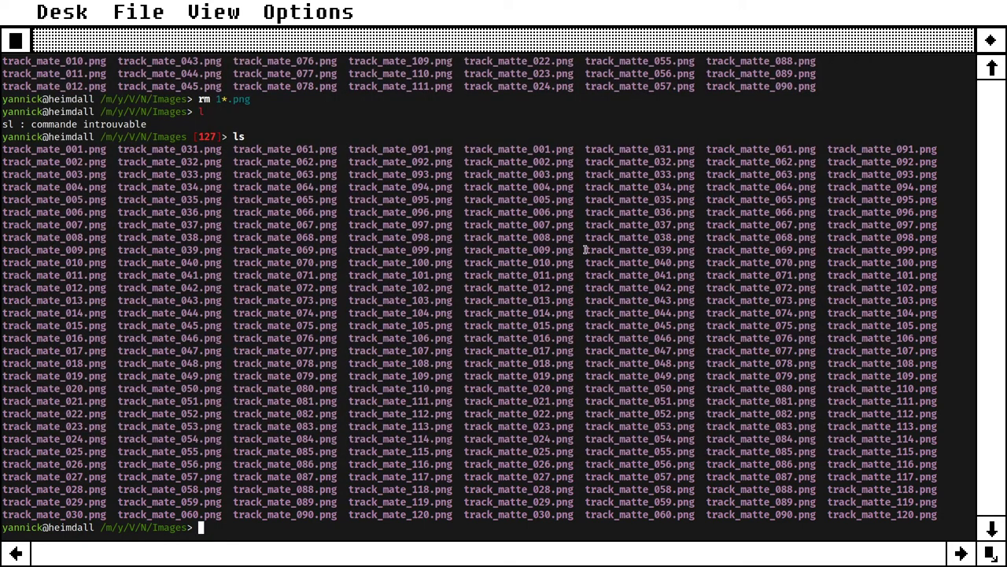
Delete the misspelled frame sequence in the terminal with rm track_mate_* and list the folder contents.
double_click(389, 188)
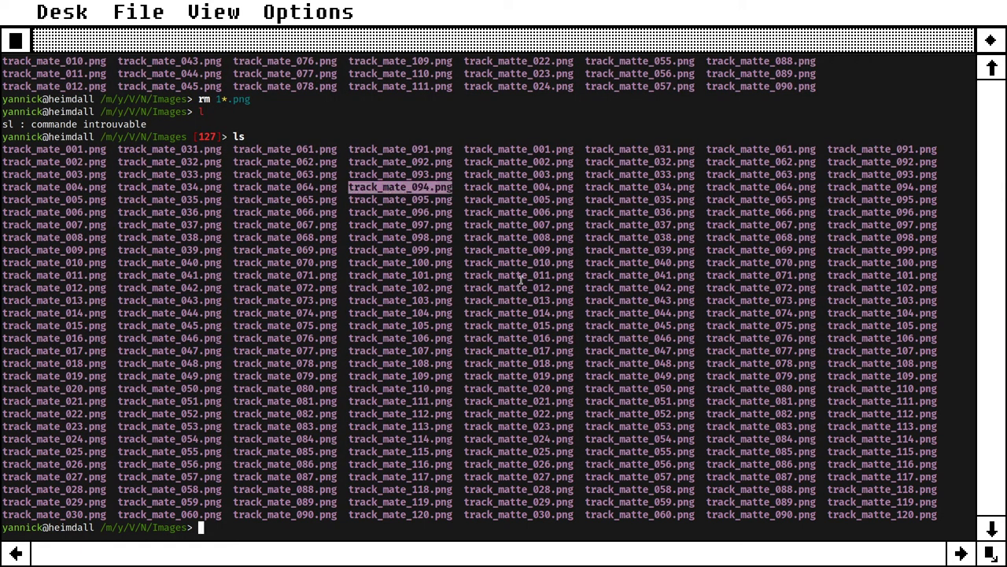
text(rm )
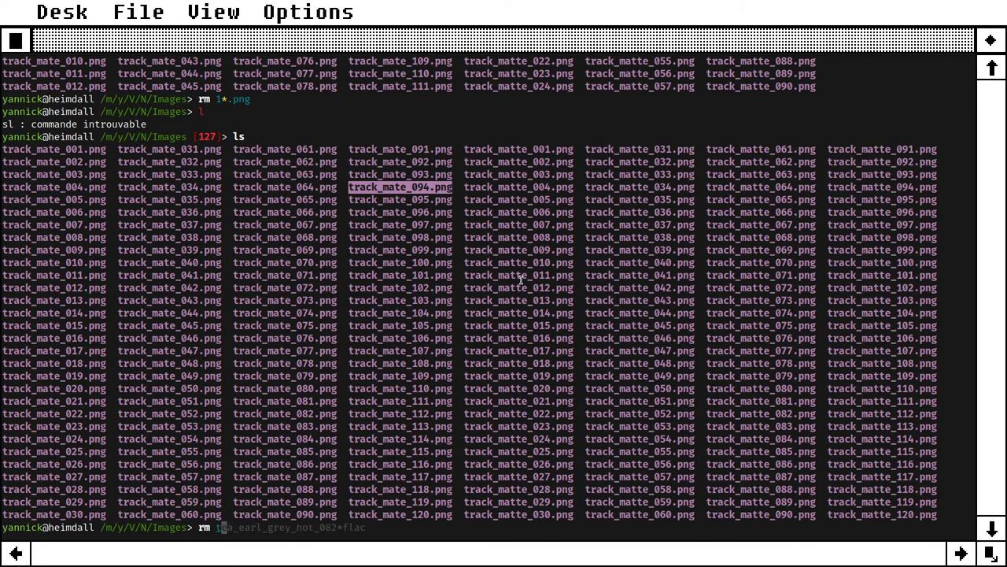
text(track_mate_)
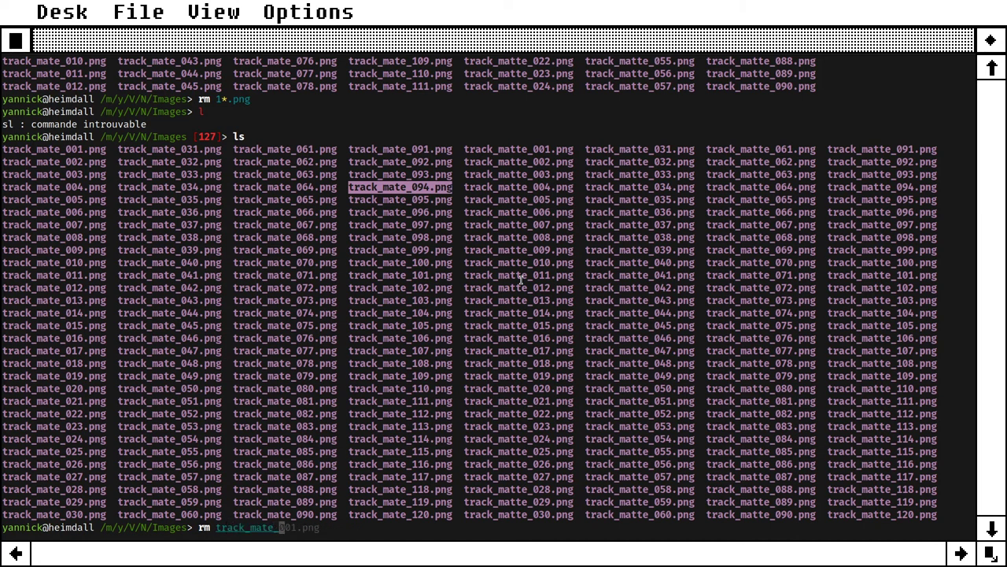
text(*)
key(Return)
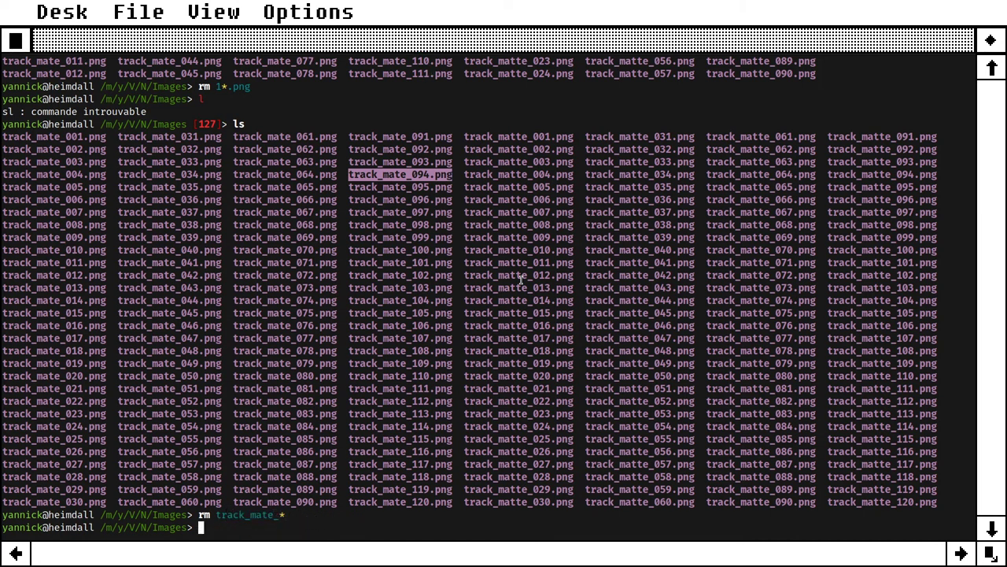
text(ls)
key(Return)
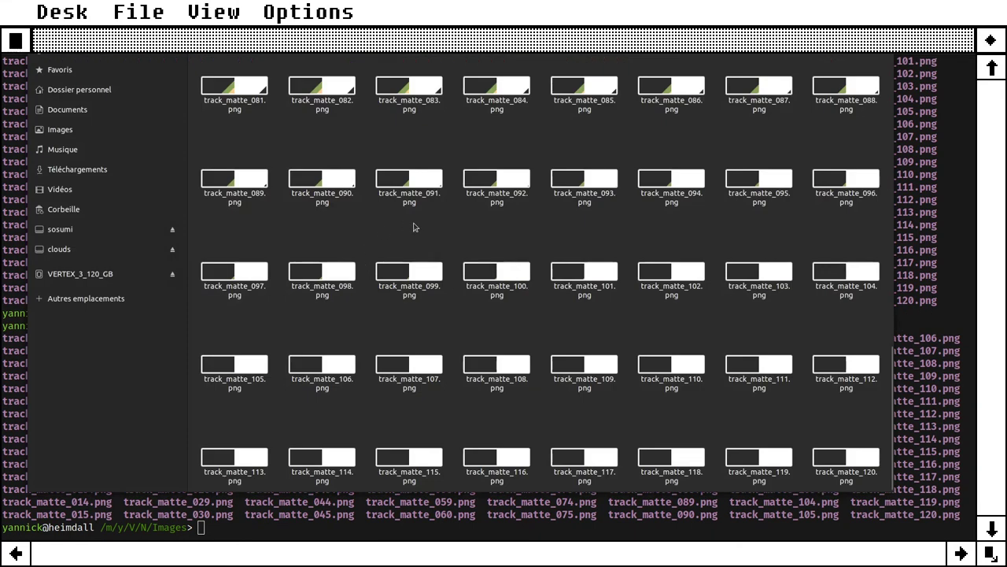
Review the thumbnails of the remaining track_matte frames in the file manager, and close its window.
click(433, 238)
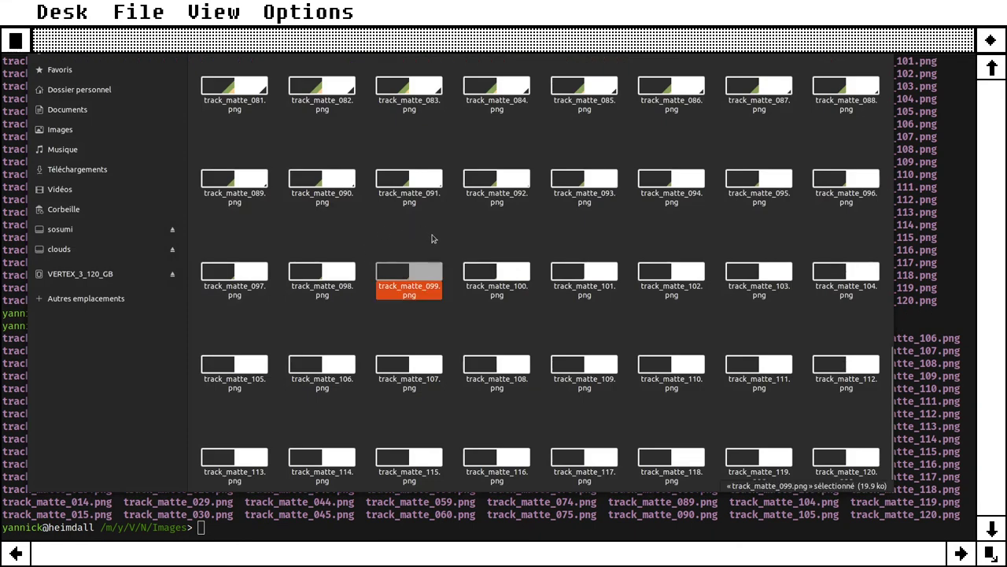
scroll(433, 238, up, 10)
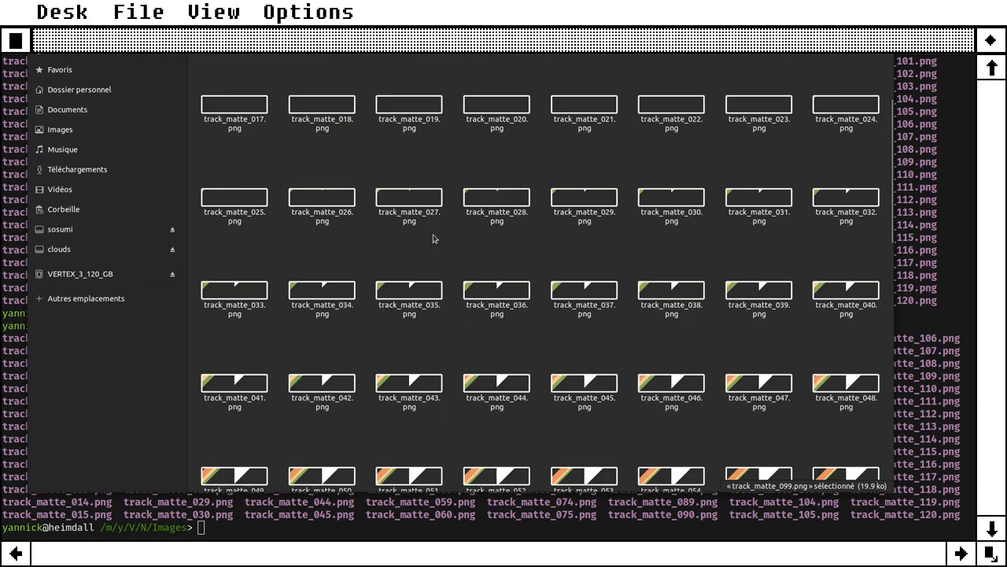
scroll(433, 239, down, 10)
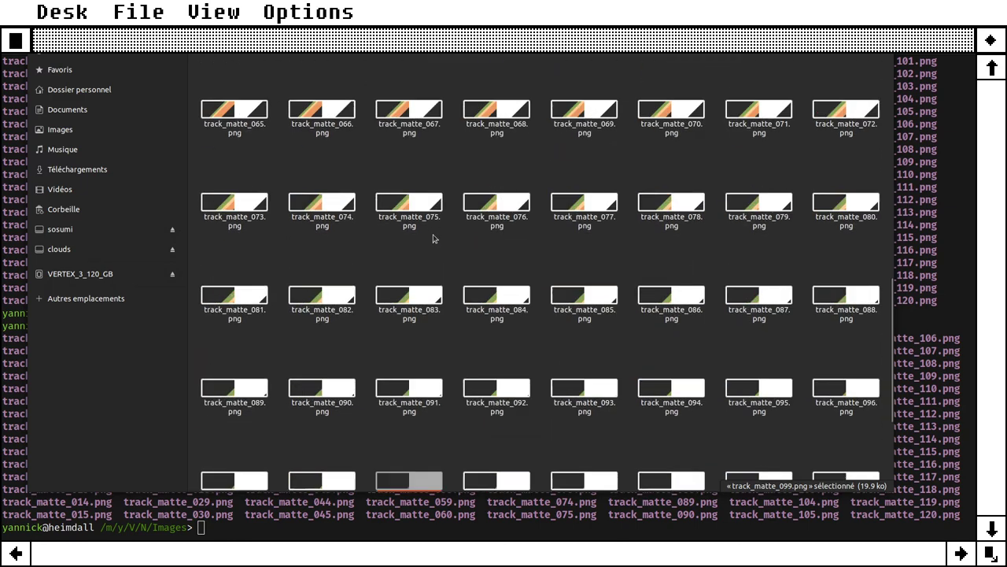
click(493, 317)
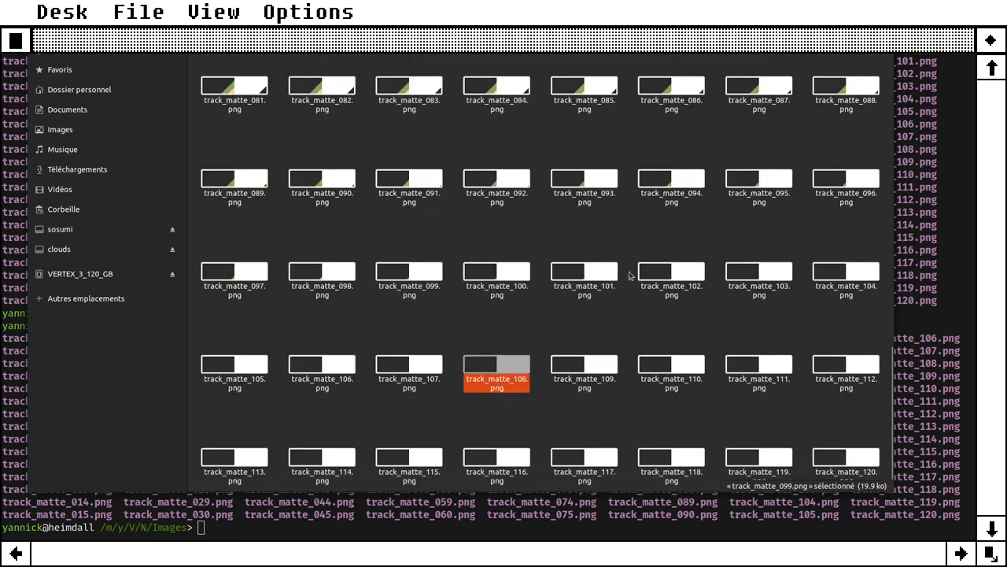
key(ctrl+w)
Return to the parent Natron folder in the terminal and recall the earlier ffmpeg command that encodes the image sequence at 60 fps.
text(cd ..)
key(Return)
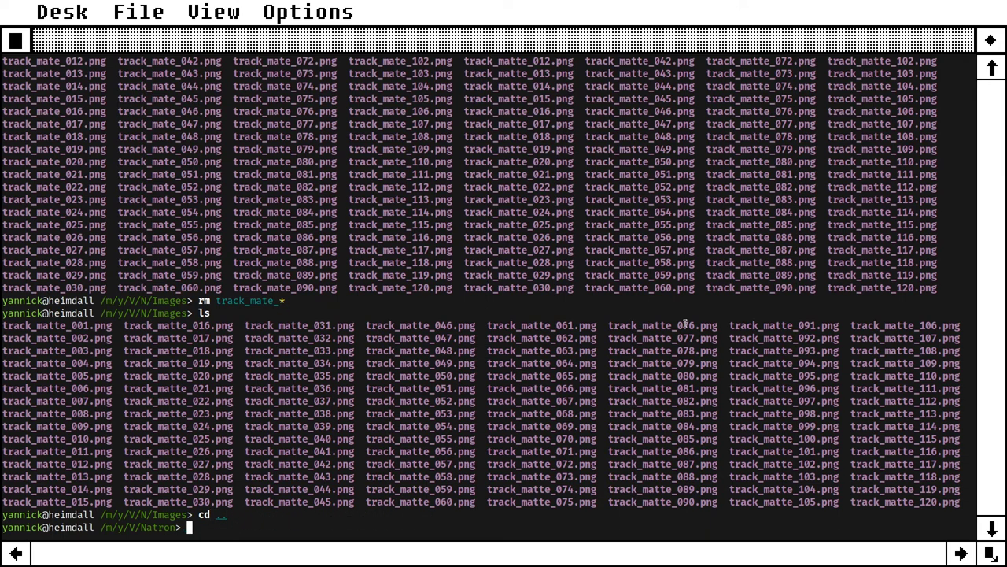
text(ffm)
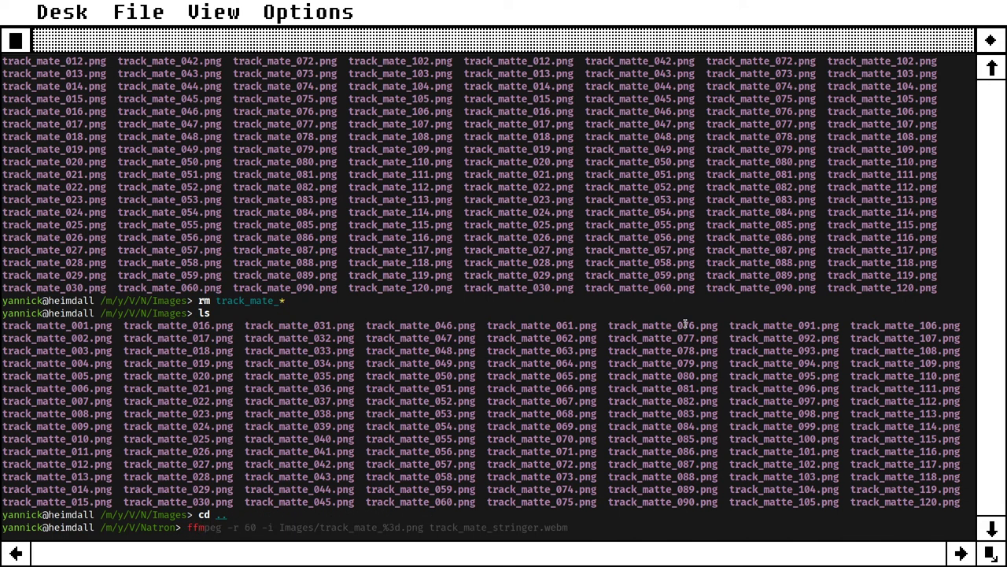
key(Right)
Correct the input pattern in the recalled ffmpeg command to Images/track_matte_%3d.png.
key(Home)
key(Right)
key(ctrl+Right)
key(ctrl+Right)
key(Right)
key(Right)
key(Right)
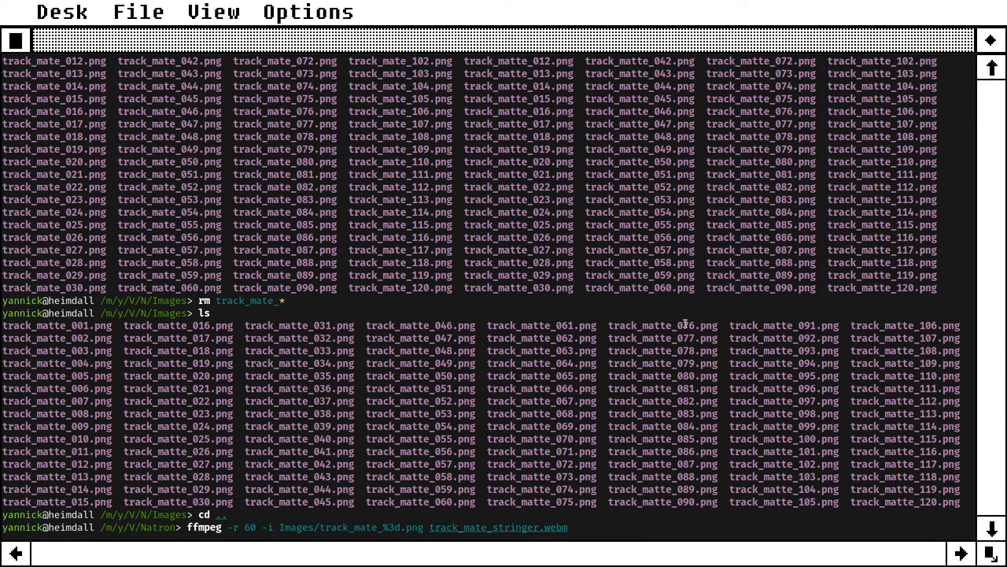
key(Right)
key(Right)
key(Right)
key(Right)
key(Right)
key(Right)
key(Right)
key(Right)
key(Right)
key(Right)
key(Right)
key(Right)
key(Right)
key(Right)
key(Right)
key(Right)
key(Right)
key(Right)
text(t)
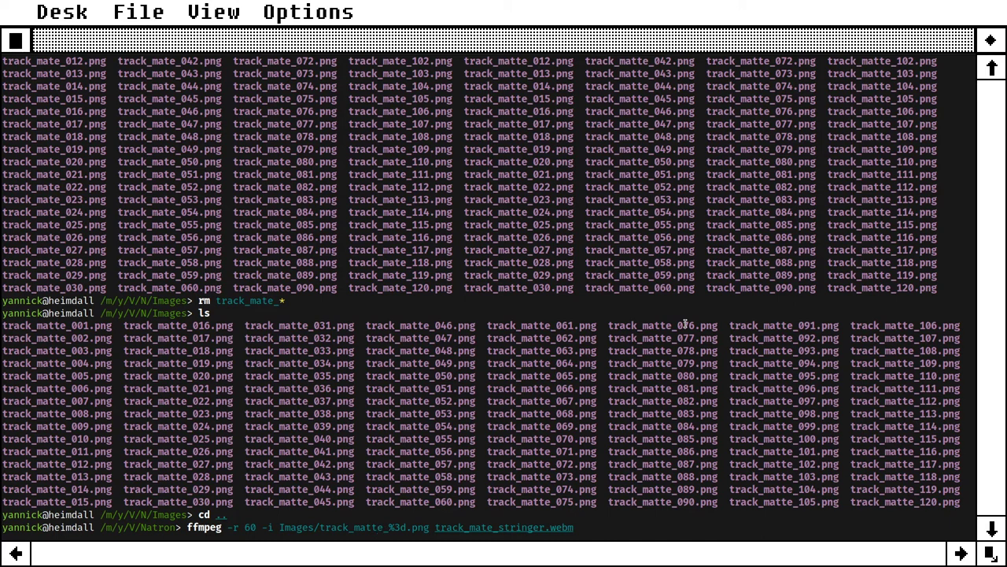
Correct the output file name in the ffmpeg command to track_matte_stringer.webm and run the encode.
key(Right)
key(Right)
key(Right)
key(Left)
key(Left)
key(Left)
key(Left)
key(Left)
key(Left)
key(Left)
key(Left)
key(Left)
key(Left)
key(Left)
key(Left)
key(Left)
key(Left)
key(Left)
key(Left)
key(Left)
key(Left)
key(Left)
key(Left)
key(Left)
key(Right)
key(Right)
key(Right)
key(Right)
key(Right)
key(Right)
key(Right)
key(Right)
key(Right)
key(Right)
key(Right)
key(Right)
key(Right)
key(Right)
key(Right)
key(Right)
key(Right)
key(Right)
key(Right)
key(Right)
key(Right)
key(Right)
key(Left)
key(Left)
key(Left)
key(Left)
key(Left)
key(Right)
key(Right)
key(Right)
key(Left)
key(Left)
key(Left)
key(Right)
key(Right)
key(Right)
key(Right)
key(Right)
key(Right)
key(Right)
key(Right)
key(Right)
key(Right)
key(Right)
key(Right)
key(Right)
key(Right)
key(Right)
key(Right)
key(Right)
key(Right)
key(Right)
key(Right)
key(Right)
key(Right)
key(Right)
key(Left)
key(Left)
key(Left)
key(Left)
key(Left)
key(Left)
key(Left)
key(Left)
key(Left)
key(Left)
key(Left)
key(Left)
key(Left)
key(Left)
key(Left)
key(Left)
text(t)
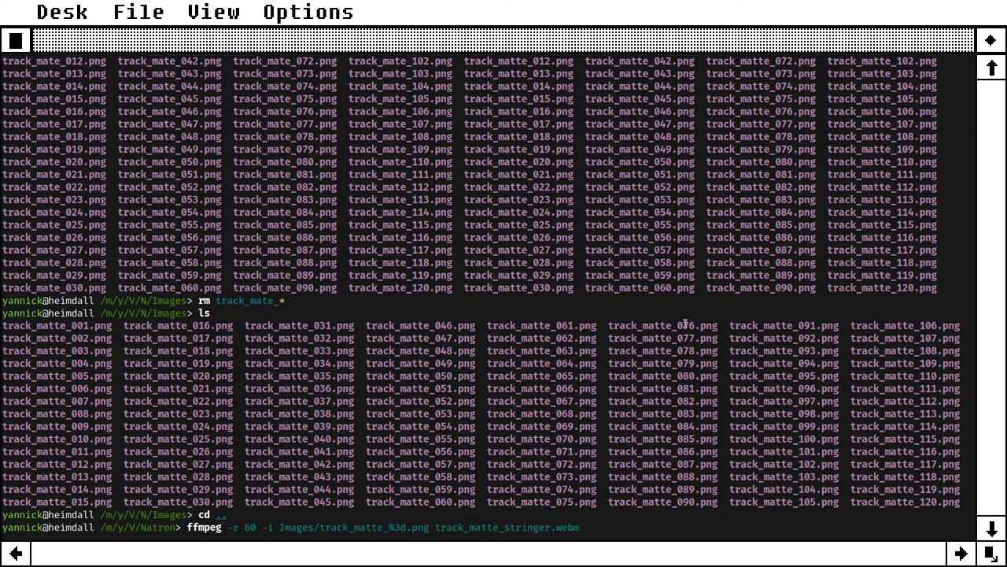
key(Right)
key(Right)
key(Right)
key(Right)
key(Right)
key(Return)
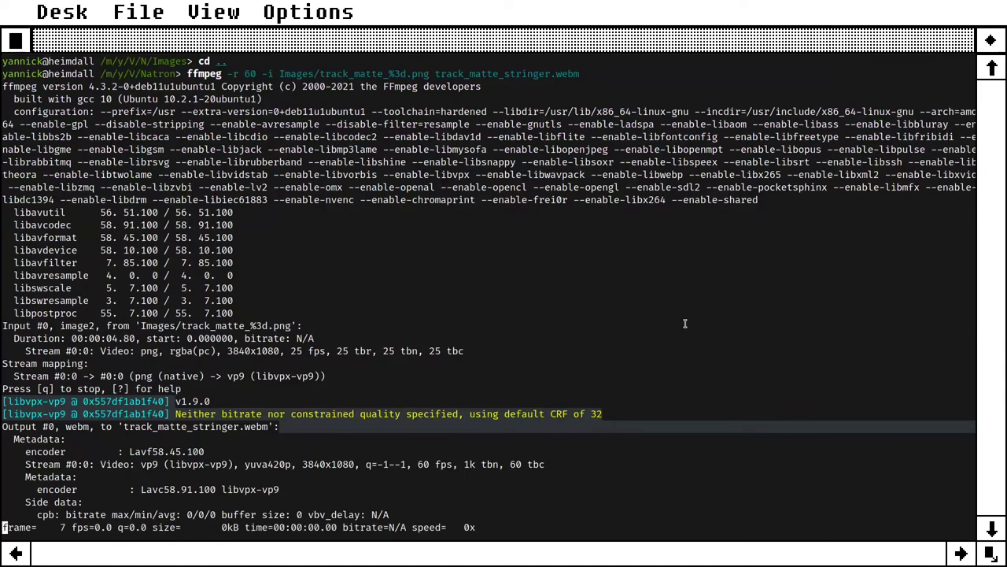
Stop the running encode, correct the output name in the recalled ffmpeg command to track_matte_stinger.webm, and run it again.
key(ctrl+c)
key(Up)
key(Left)
key(Left)
key(Left)
key(Left)
key(Left)
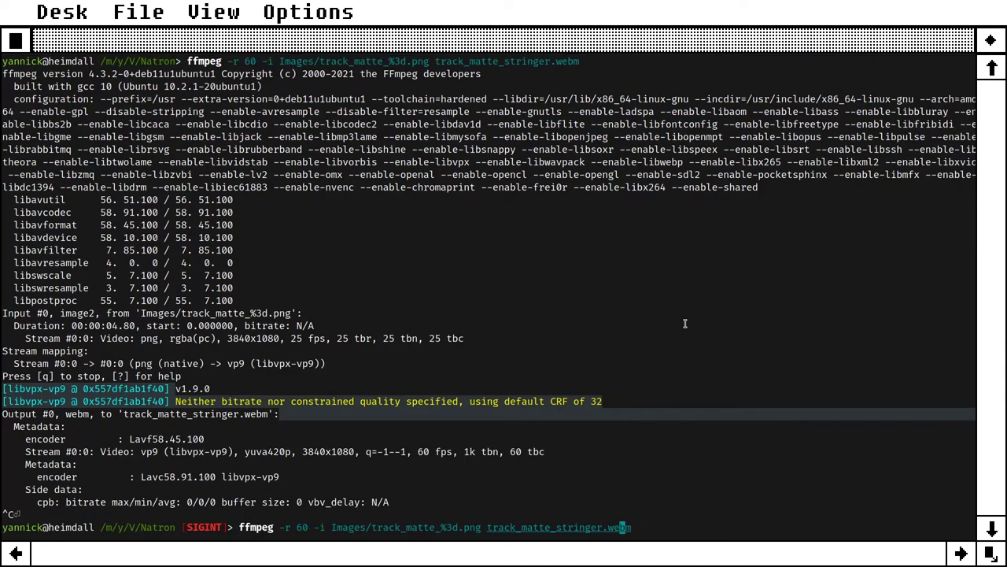
key(Left)
key(Left)
key(Left)
key(Left)
key(Left)
key(BackSpace)
key(Return)
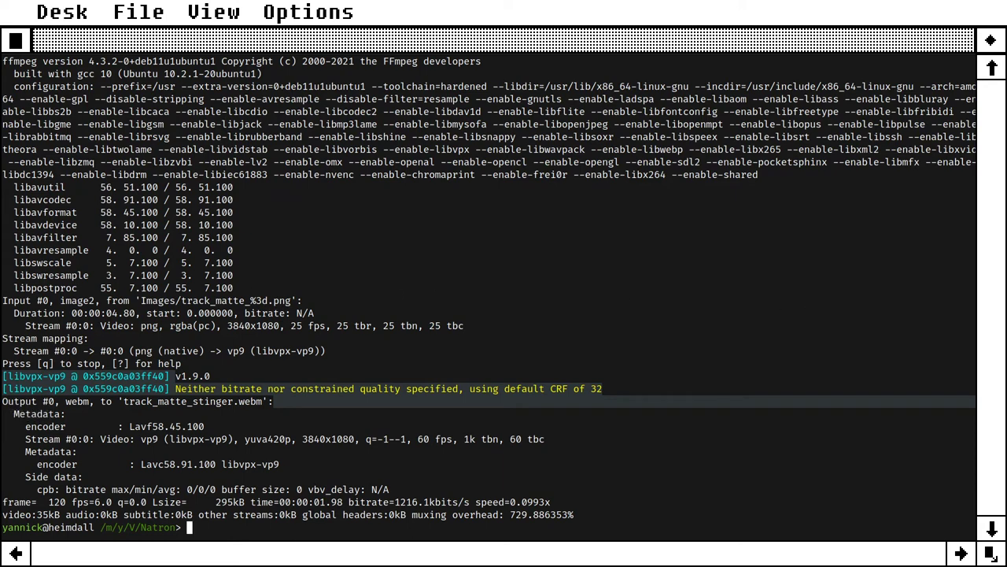
Switch to Natron, set the number of parallel renders to 4 in the threading preferences, and save.
key(alt+Tab)
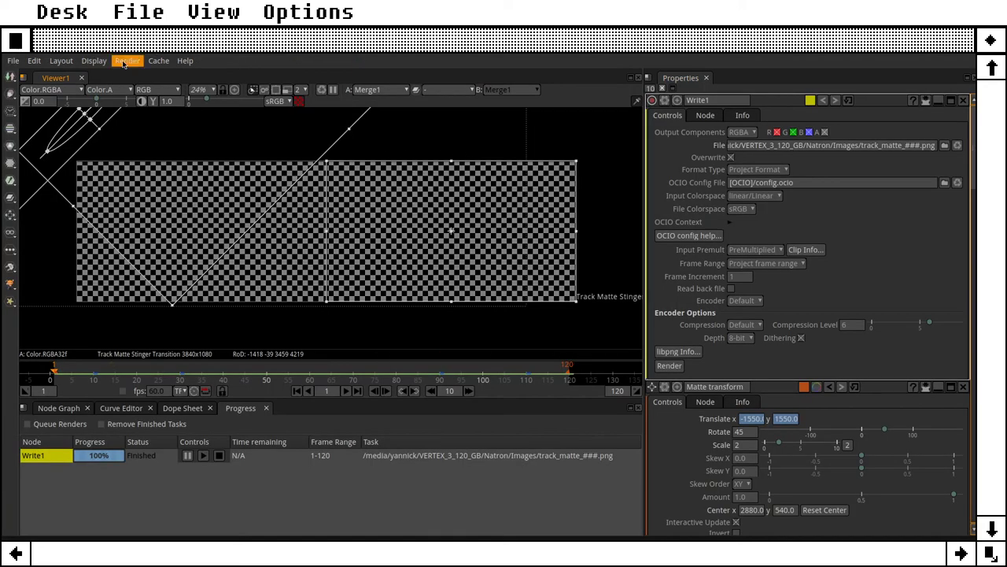
click(32, 63)
click(40, 73)
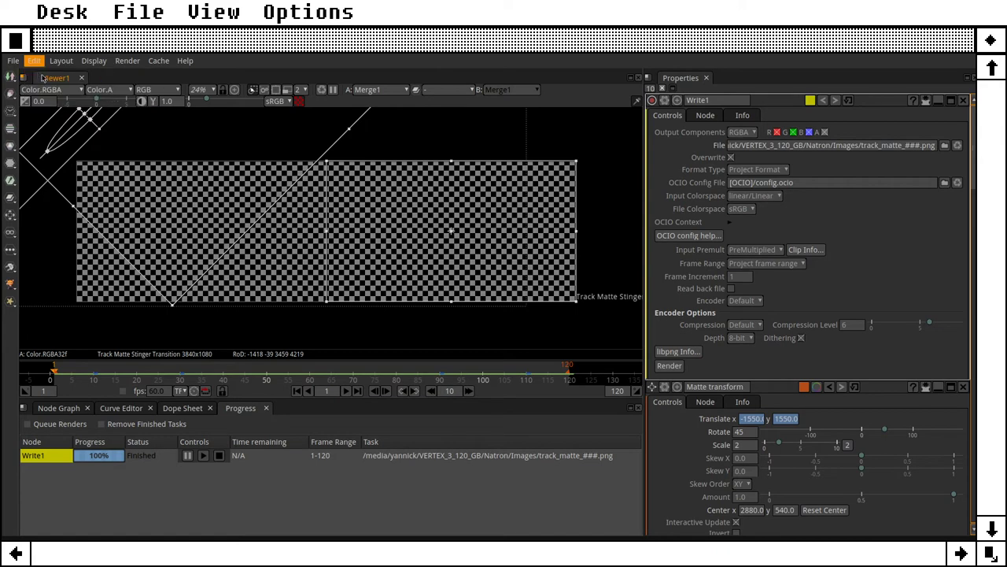
click(298, 143)
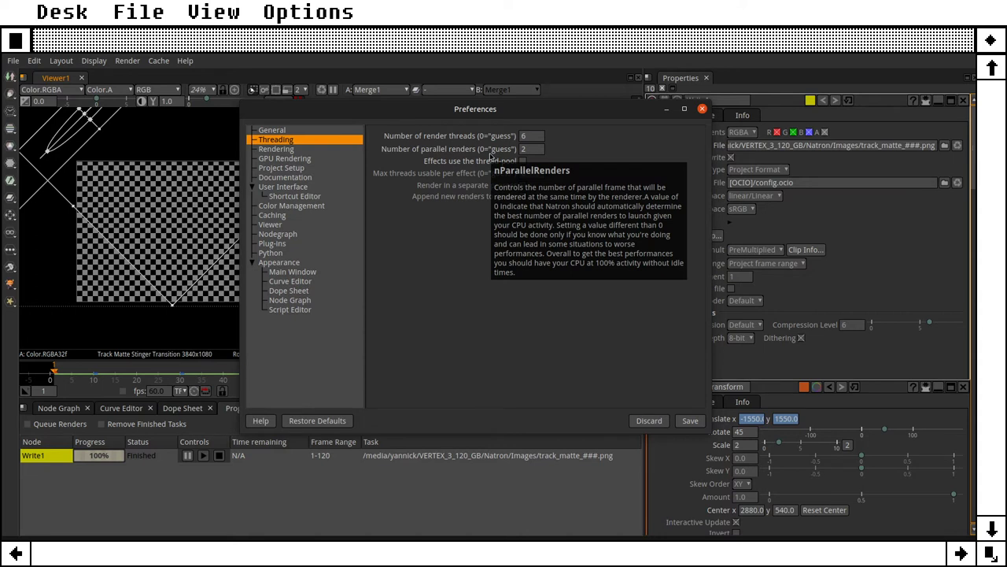
click(530, 150)
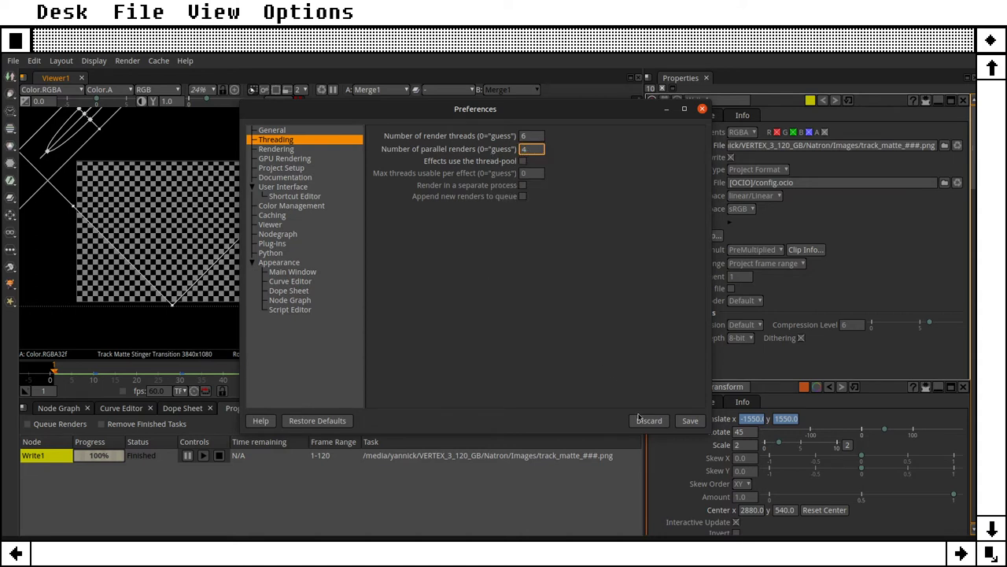
click(689, 421)
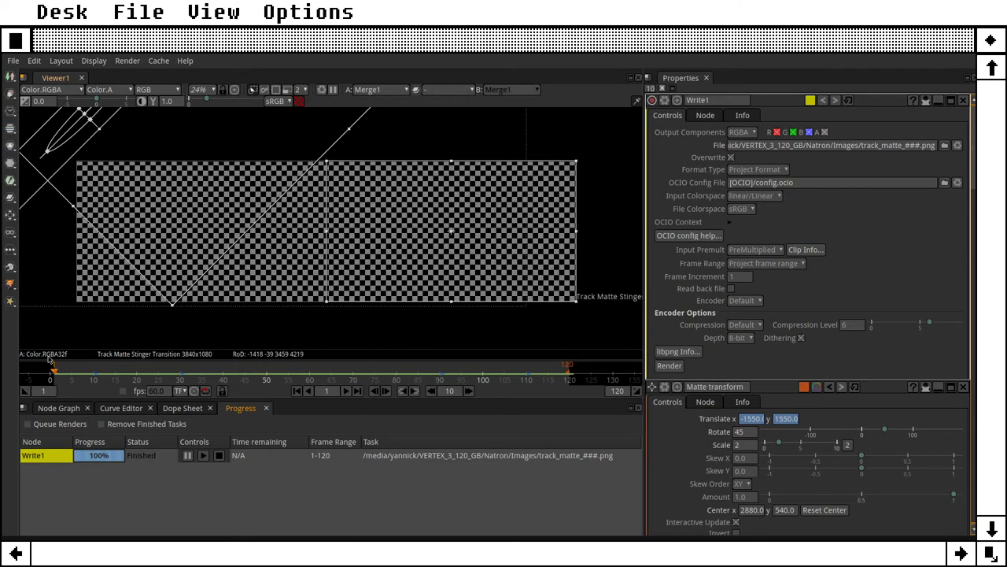
Start rendering the frame sequence from the Write1 node, and stop the render before it completes.
click(72, 408)
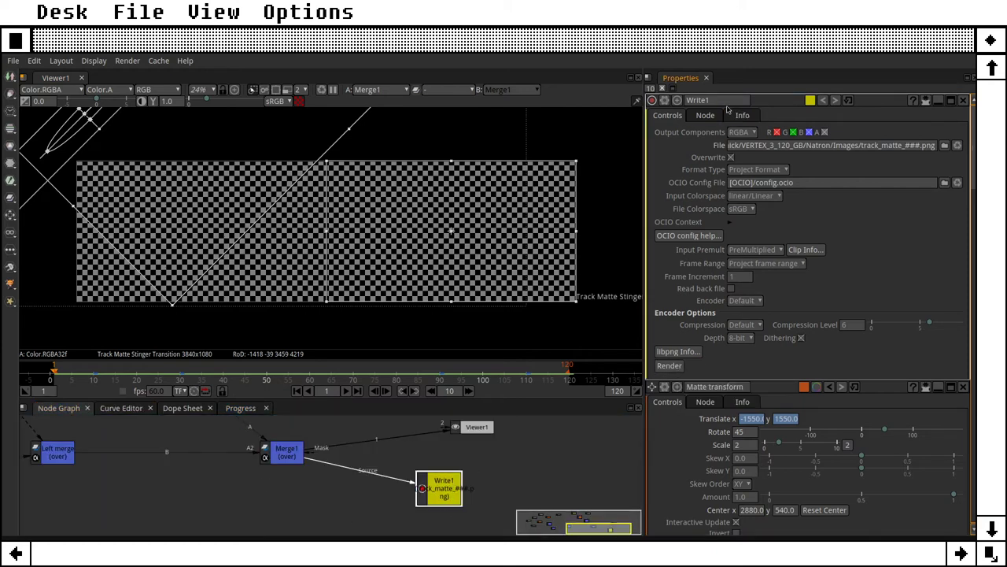
click(669, 366)
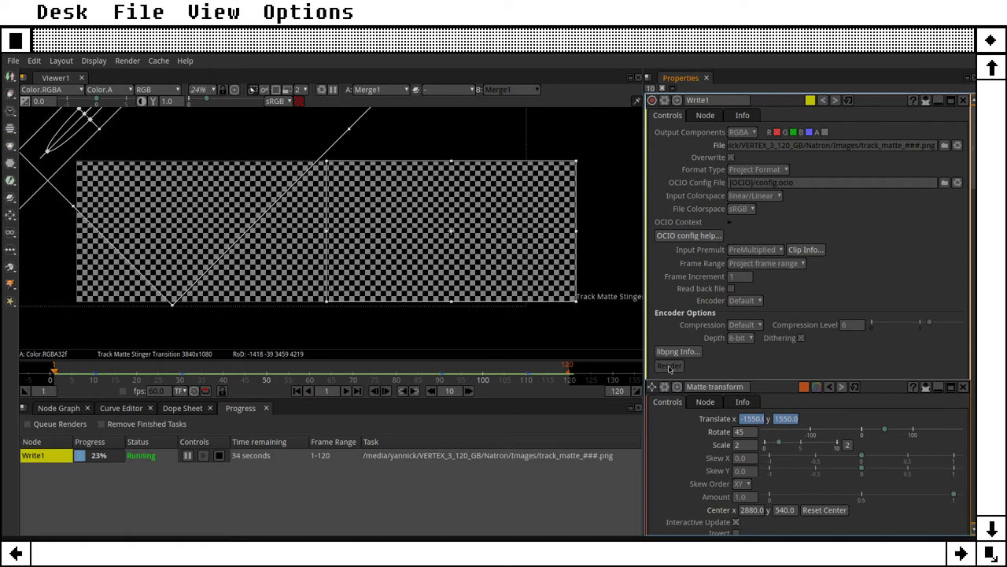
click(220, 456)
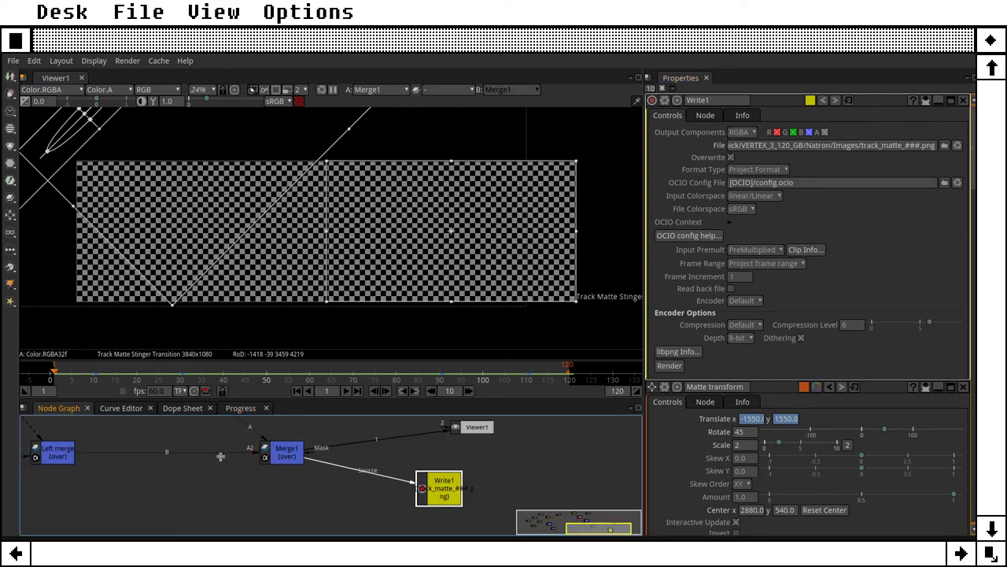
Set the number of parallel renders to 2 in the saved threading preferences, and render the Write1 node again.
click(34, 62)
click(74, 73)
click(532, 149)
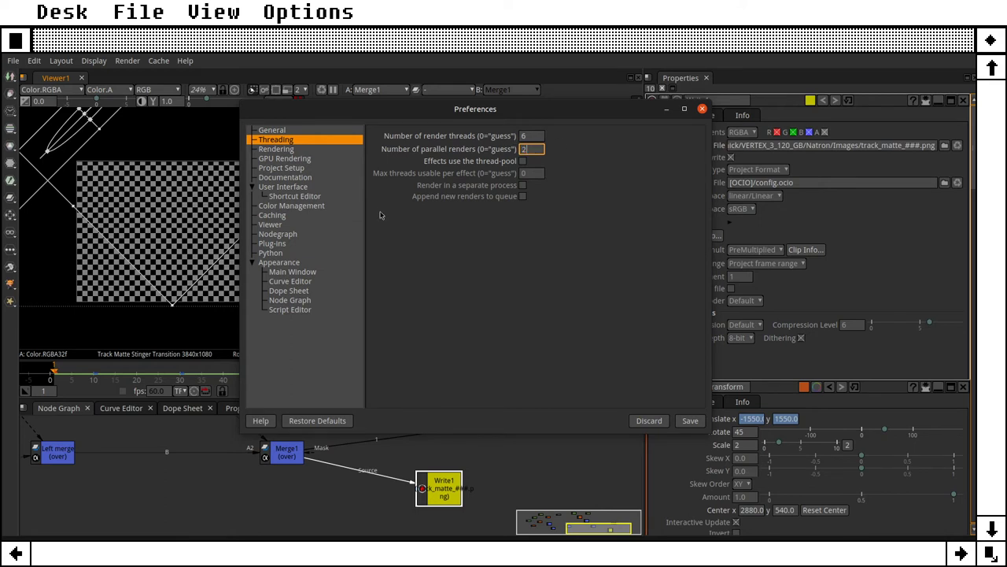
click(688, 420)
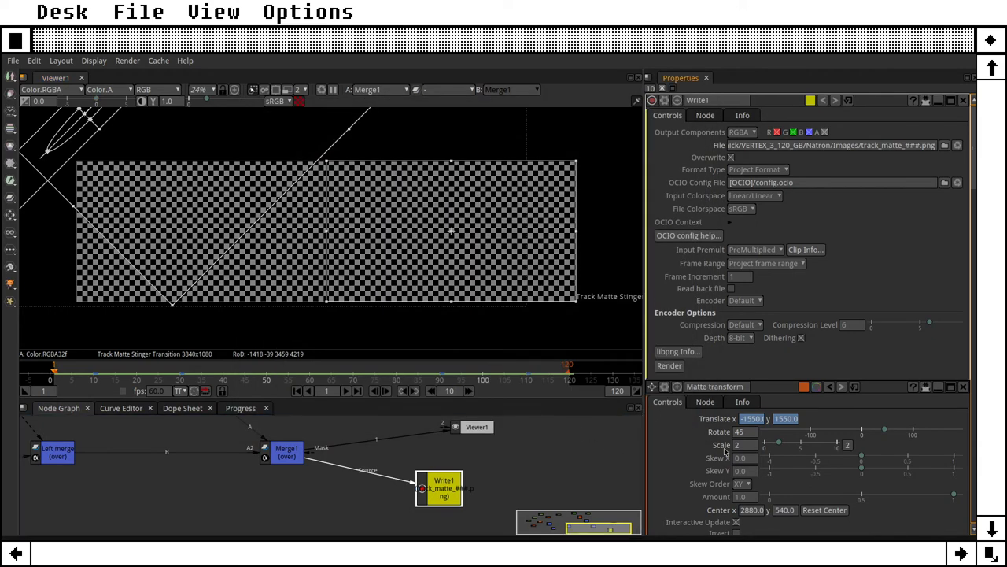
click(669, 366)
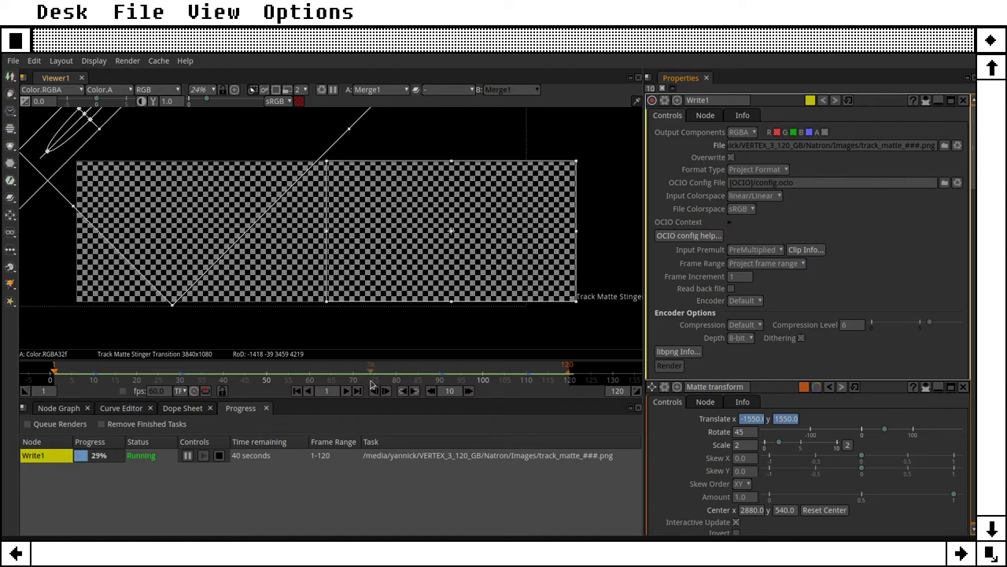
Switch to the file manager and go up from the Images folder to the parent Natron folder.
key(alt+Tab)
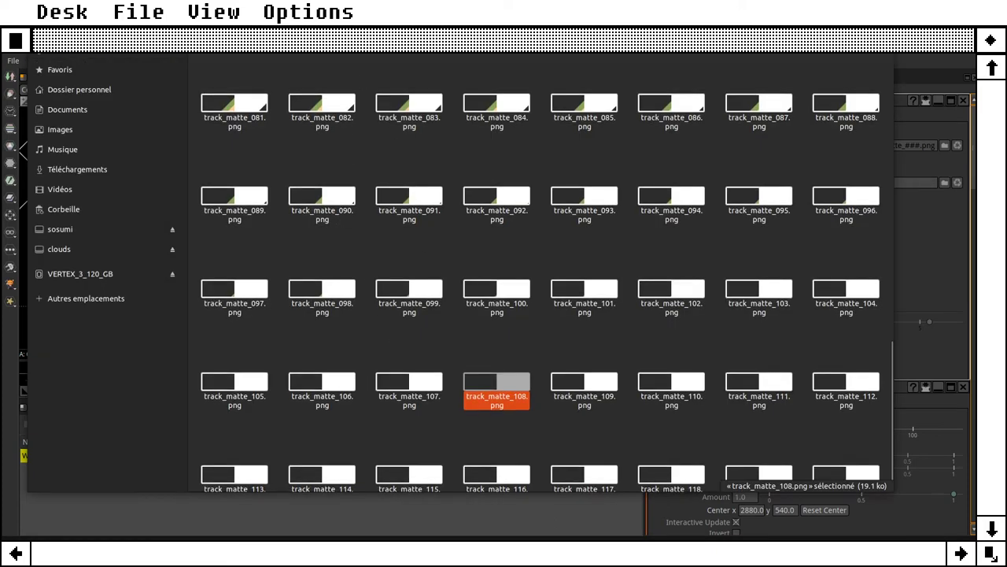
key(alt+Up)
click(391, 232)
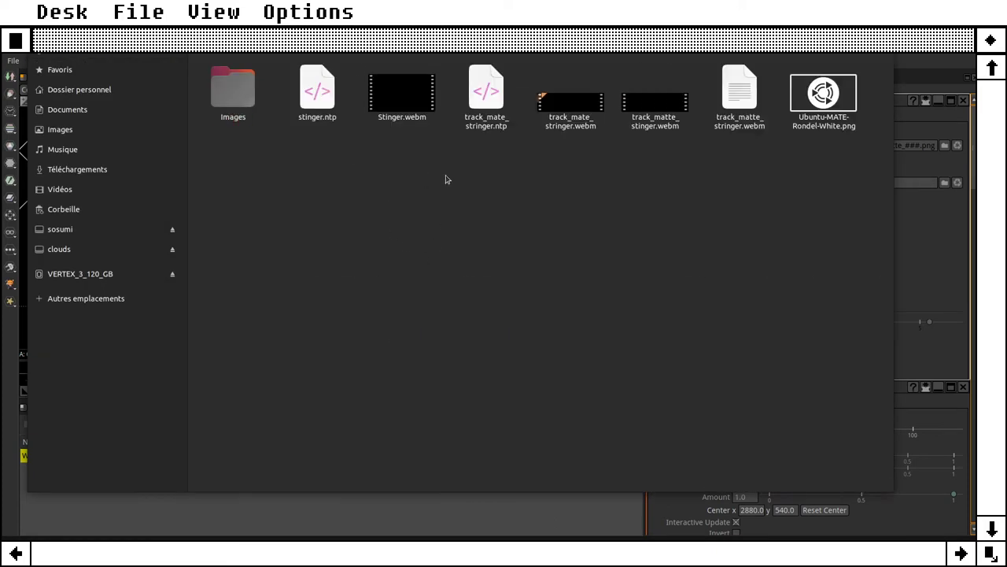
Undo the mistaken deletion of the track_mate_stringer.ntp project file, and delete track_mate_stringer.webm instead.
click(493, 130)
key(Delete)
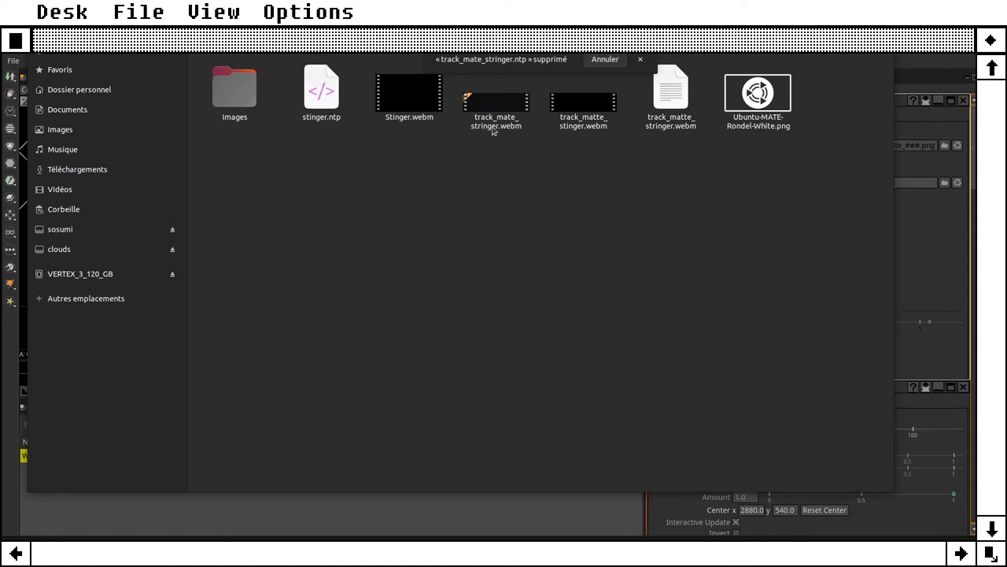
click(492, 131)
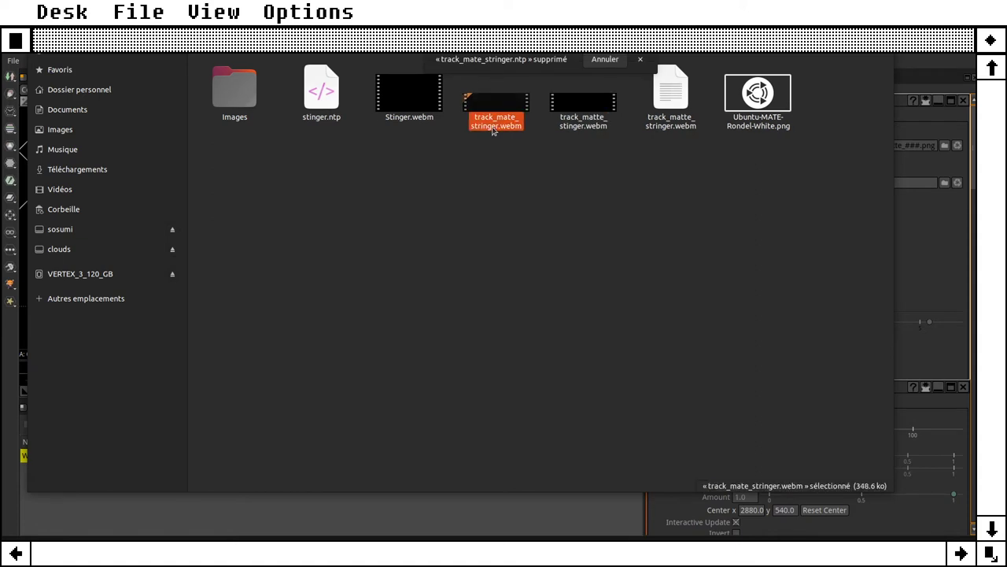
key(ctrl+z)
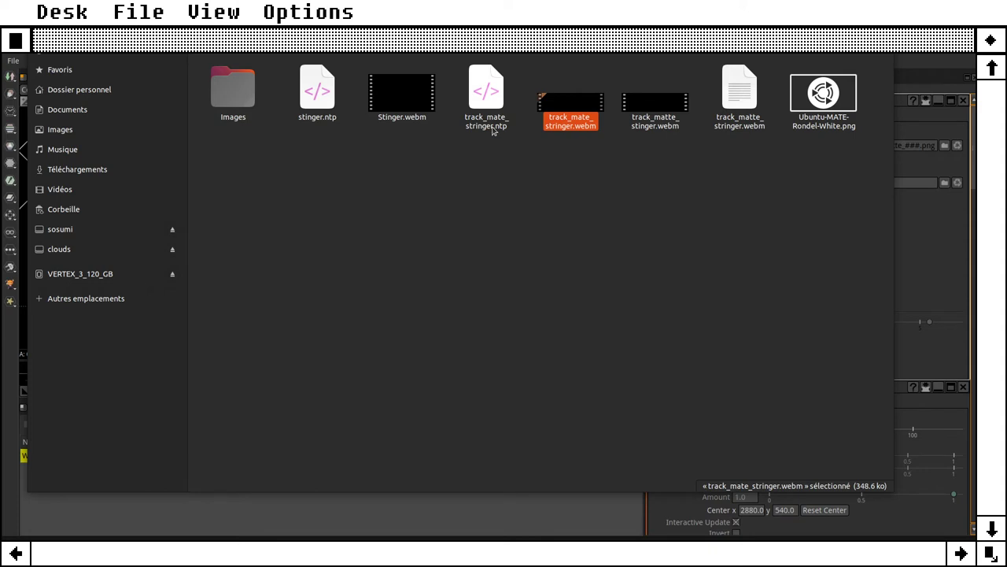
key(Delete)
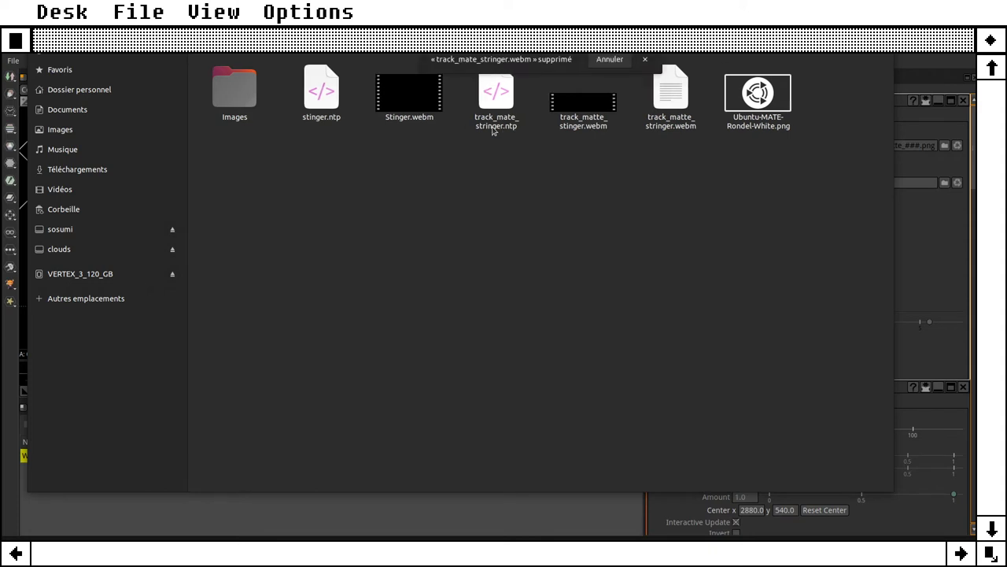
key(Right)
key(Left)
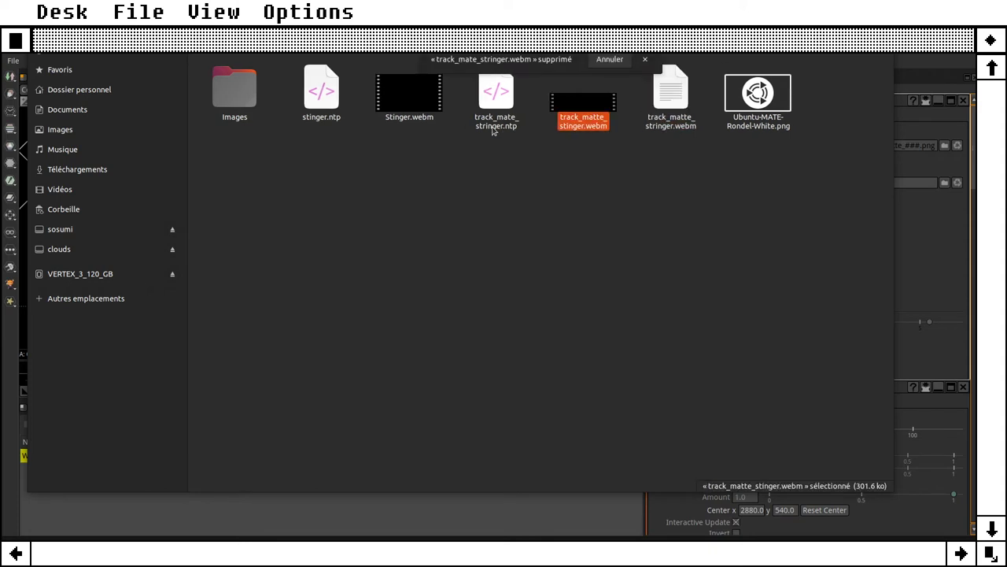
Play track_matte_stinger.webm in the video player to check the encoded animation, and close the player.
double_click(582, 109)
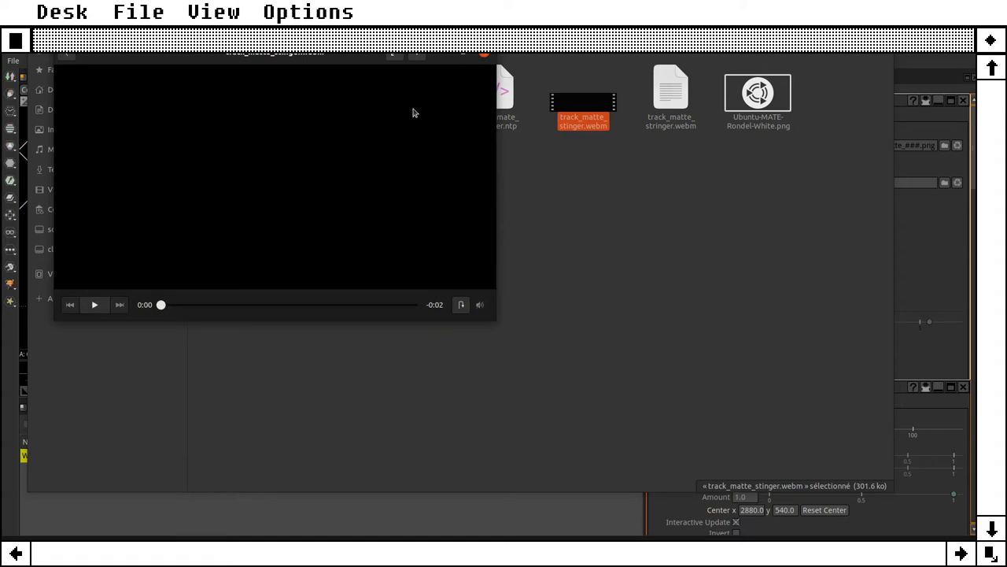
click(94, 306)
click(485, 54)
click(537, 253)
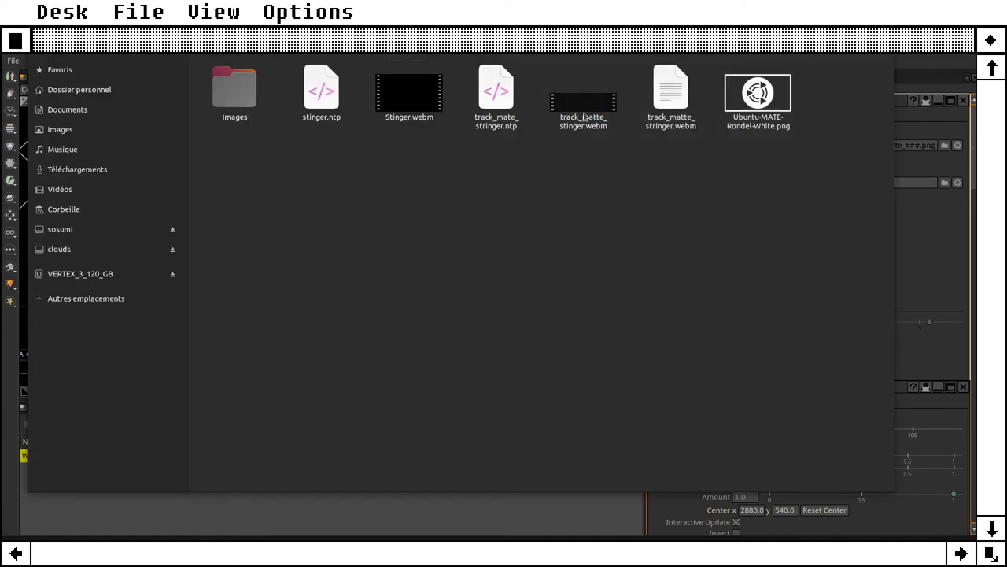
Switch to the OBS window with the demo scenes and change to Scene 2 using the TrackMateStinger transition.
click(589, 108)
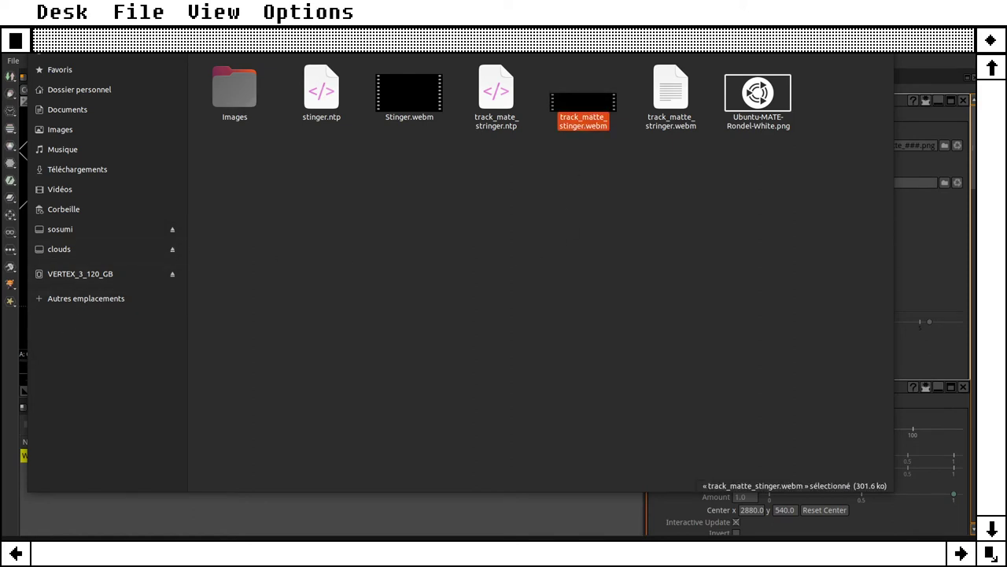
right_click(18, 337)
click(48, 297)
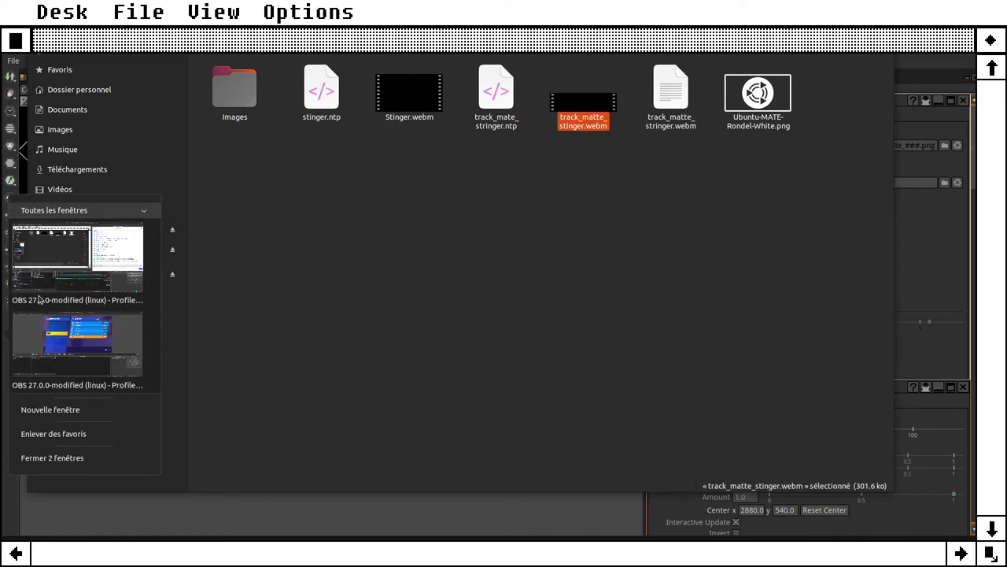
click(79, 328)
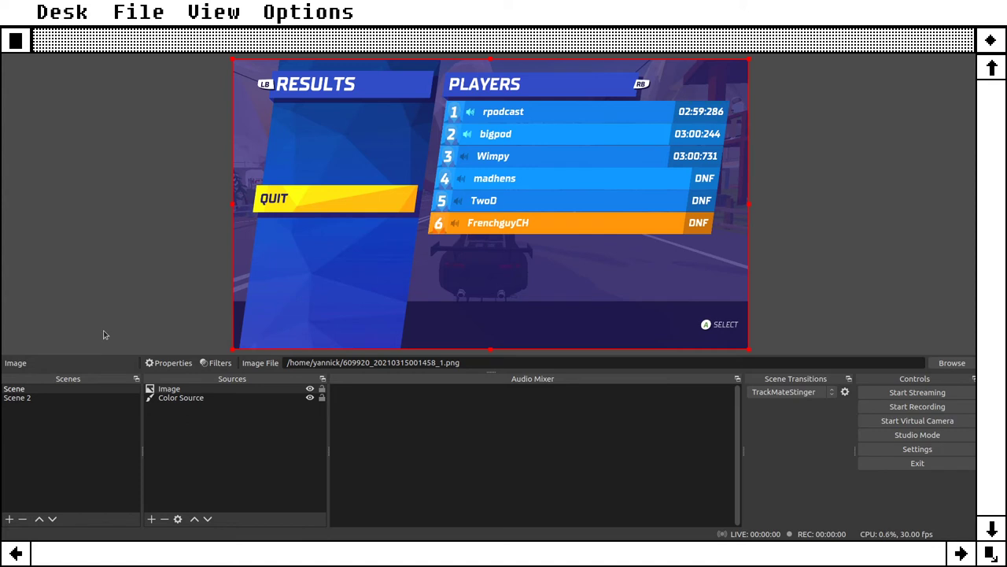
click(28, 398)
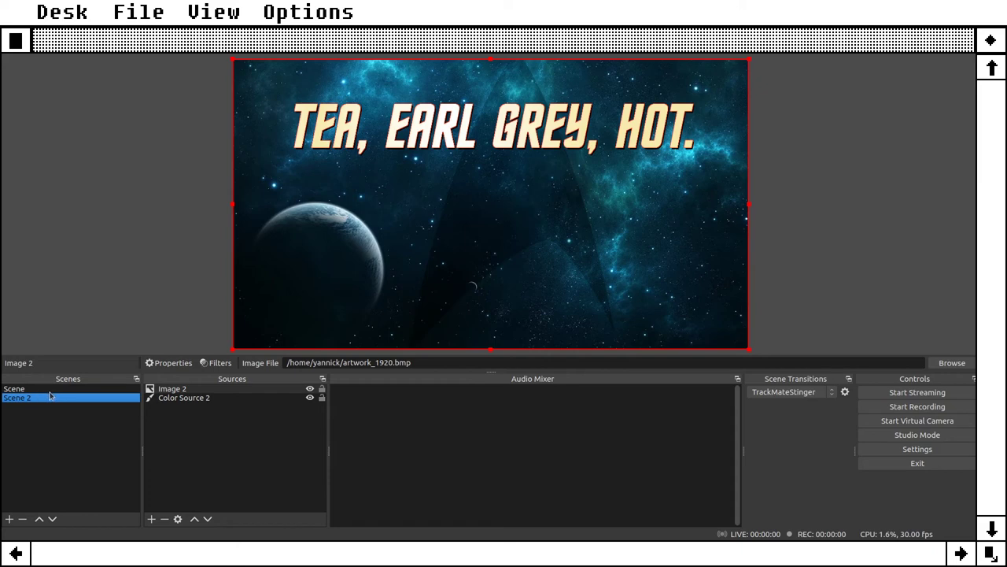
Remove the TrackMateStinger scene transition and confirm its removal.
click(845, 392)
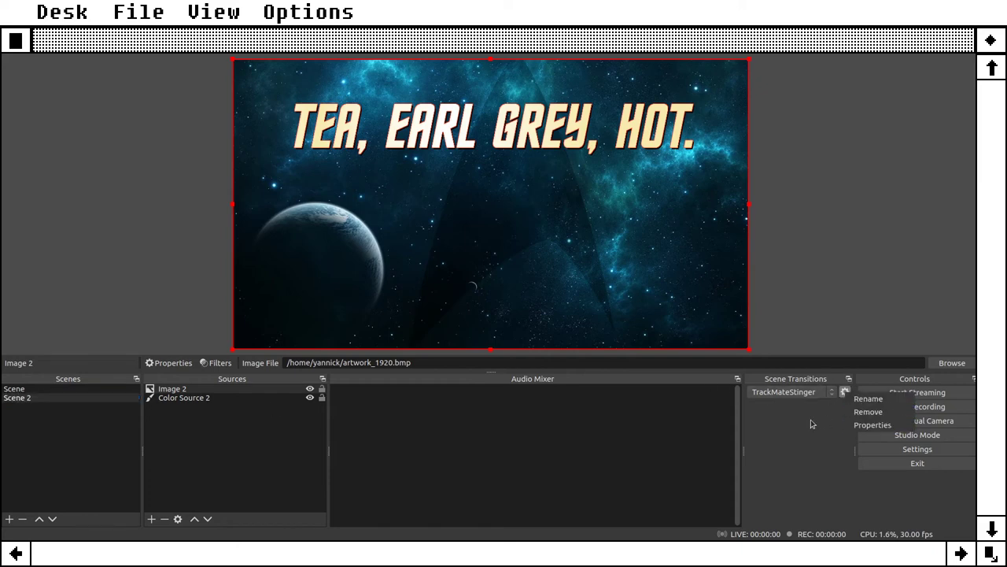
click(866, 411)
click(575, 284)
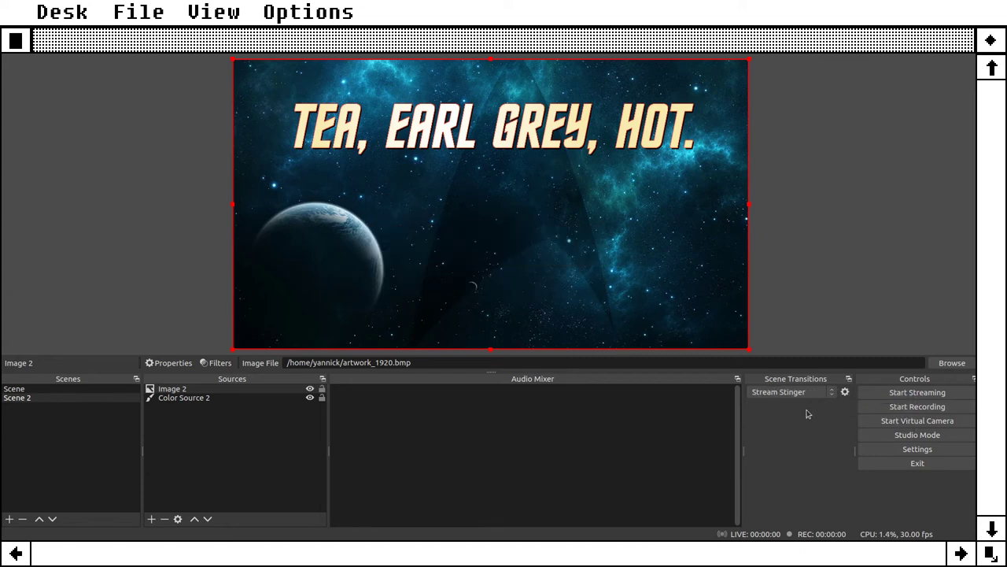
Add a new stinger scene transition, keeping the name Stinger.
click(803, 393)
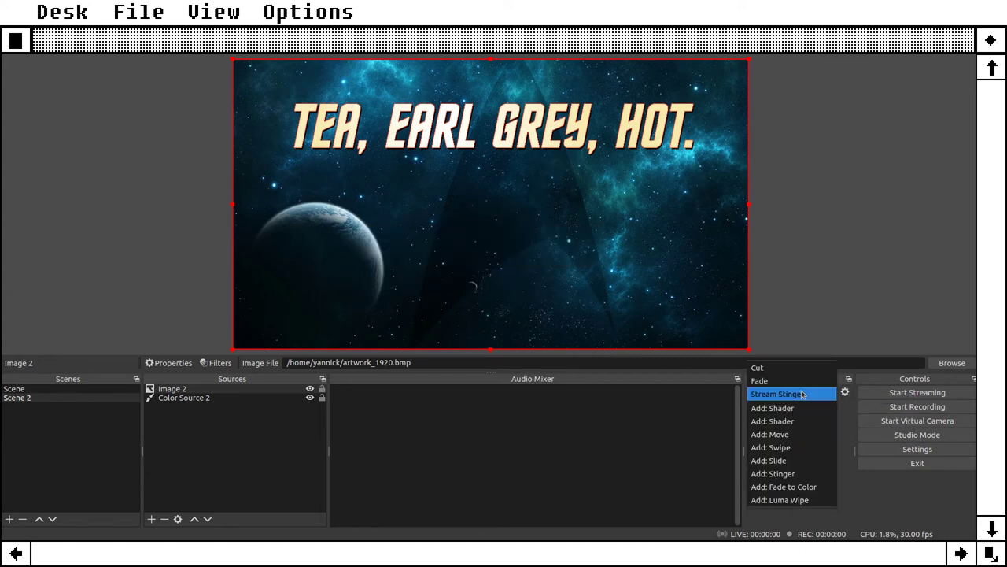
click(801, 474)
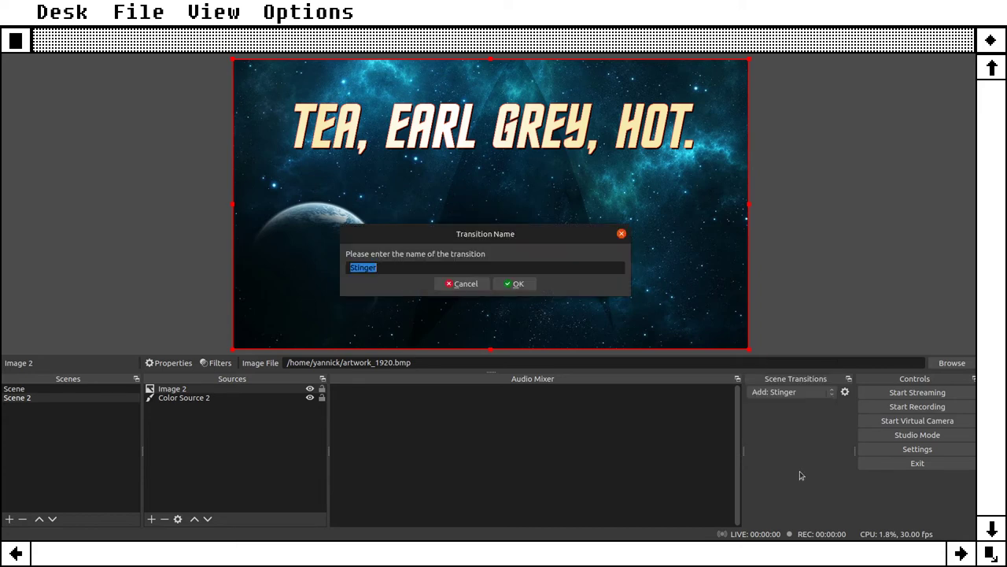
click(519, 283)
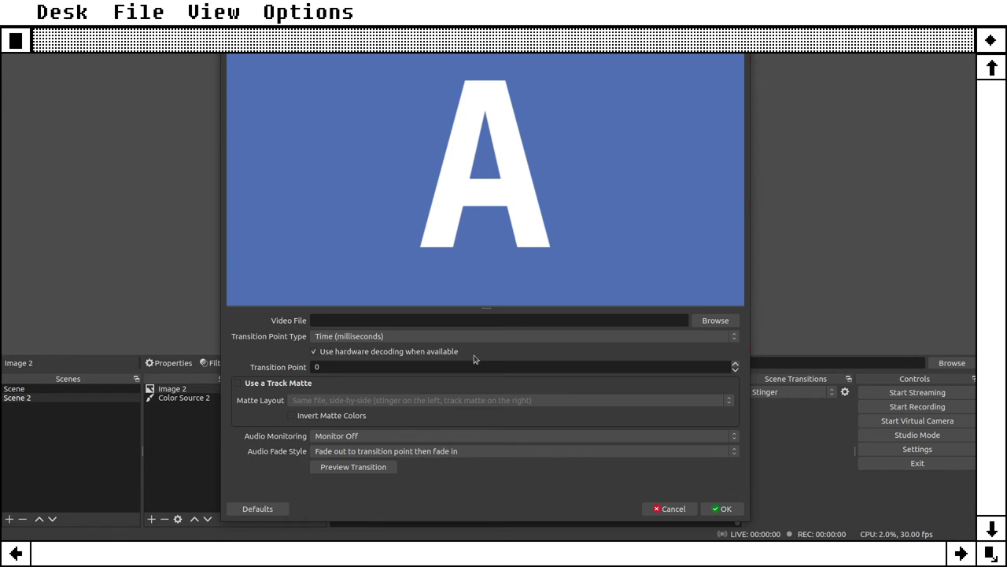
Choose track_matte_stinger.webm from the Natron folder as the stinger's video file.
click(715, 320)
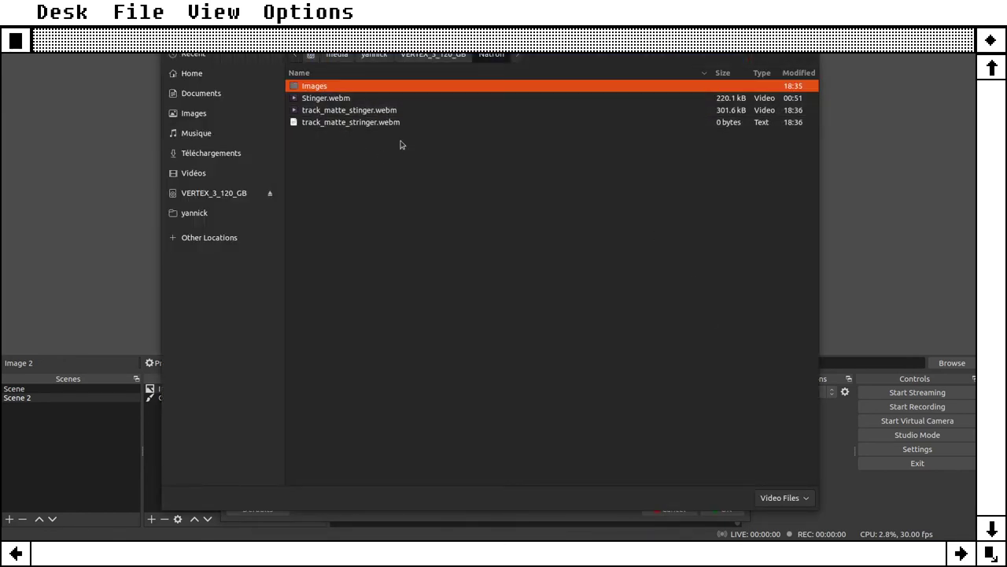
click(373, 124)
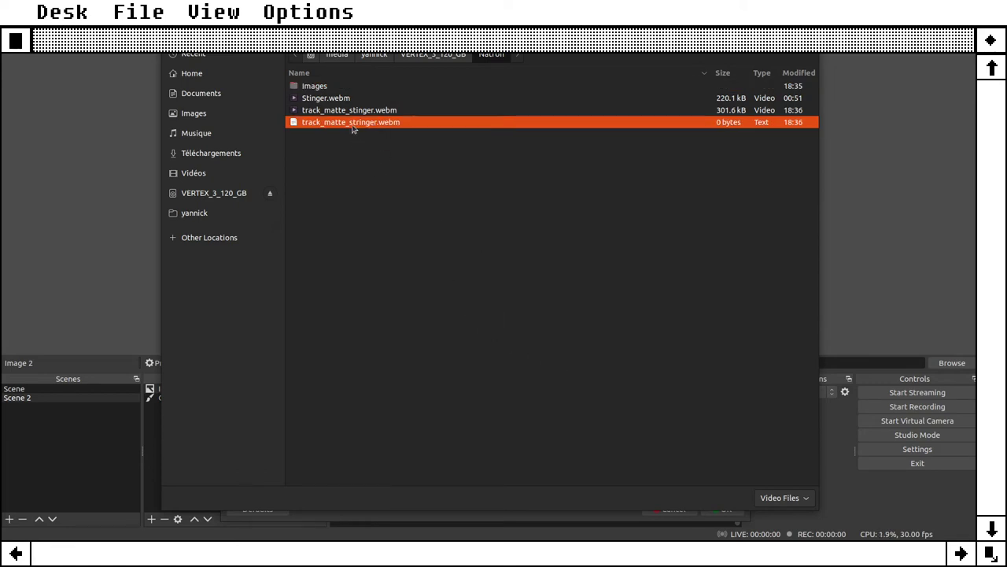
click(312, 112)
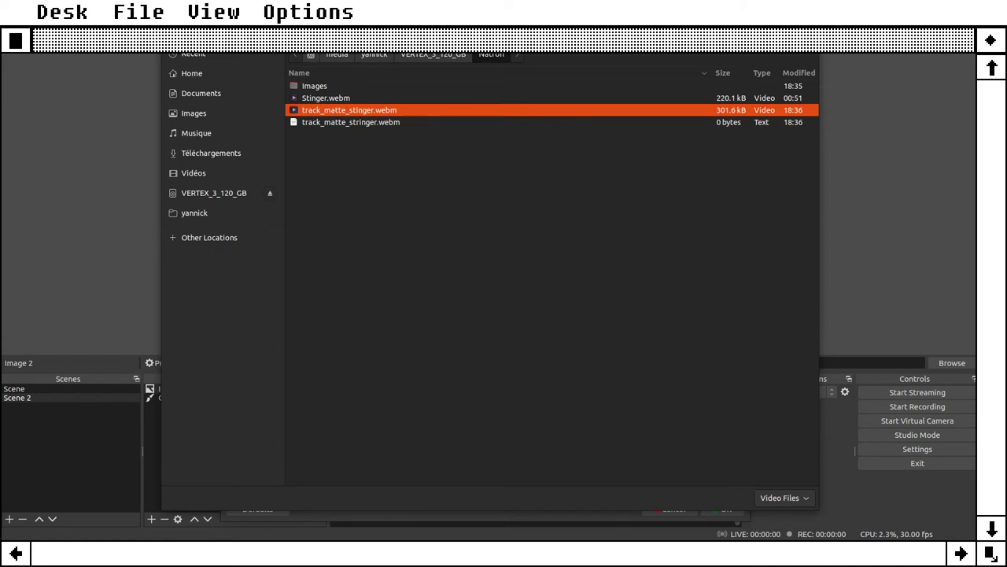
key(Return)
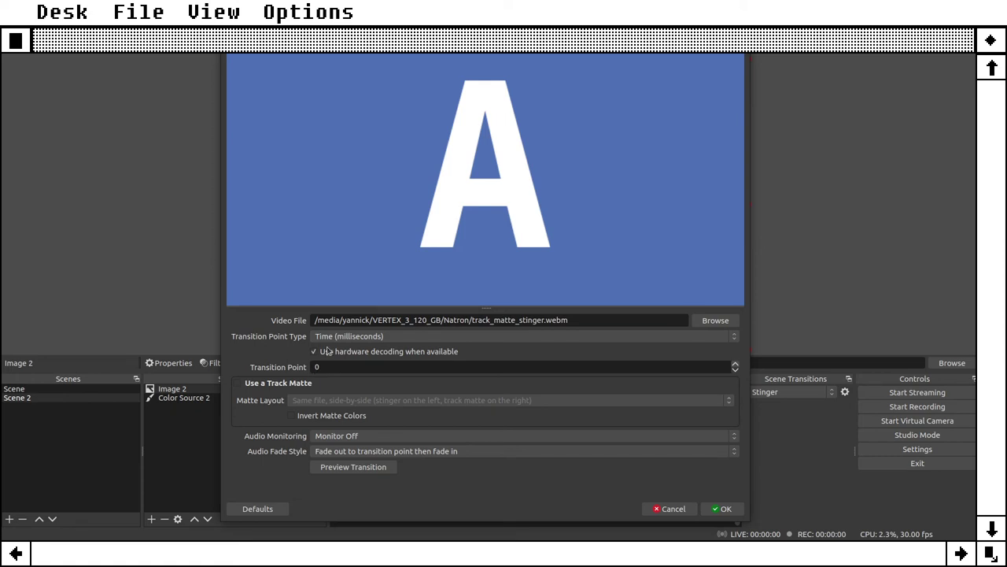
Enable the track matte for the stinger and set its transition point to 1000 milliseconds.
click(246, 384)
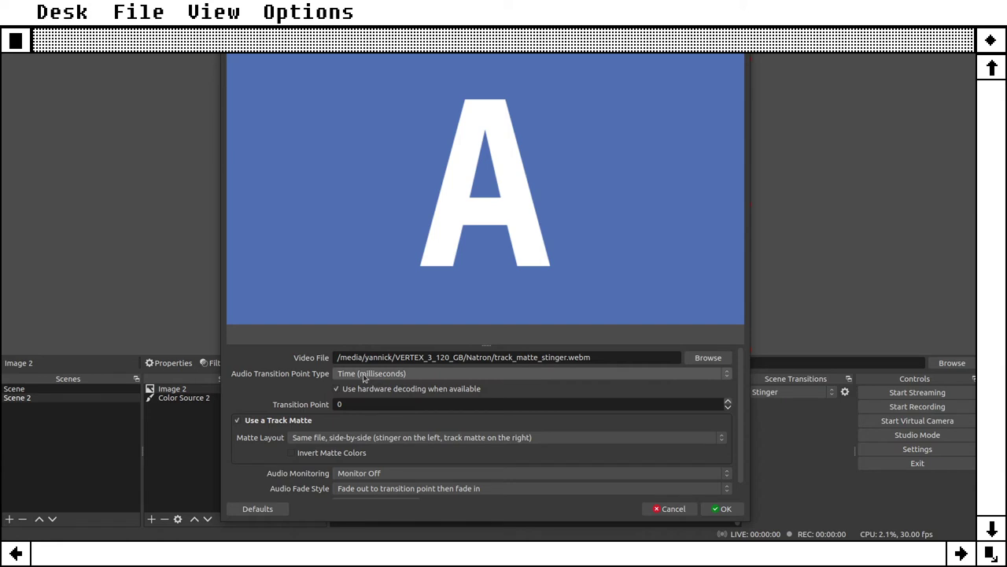
double_click(344, 403)
text(1000)
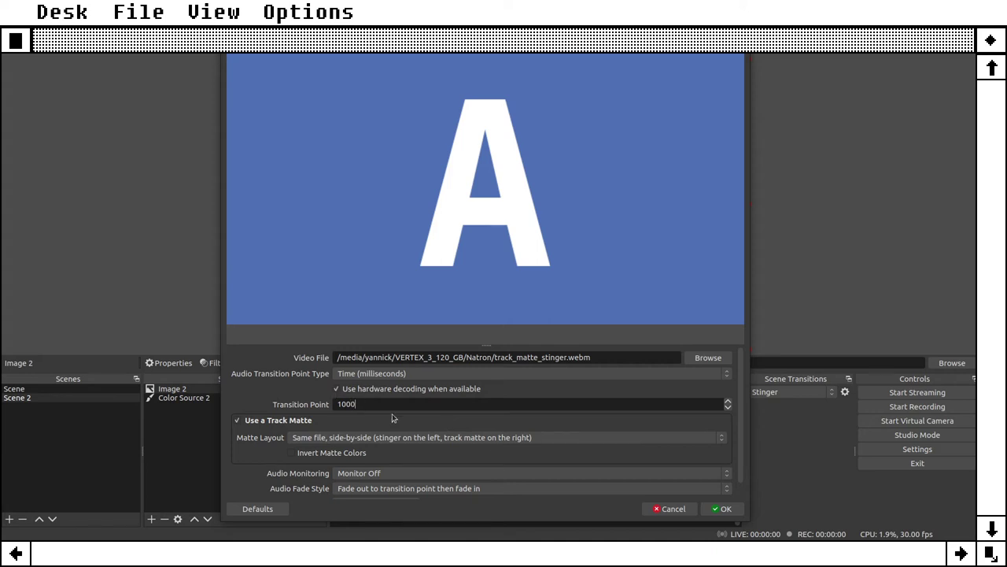
Set audio monitoring to Monitor and Output and the fade style to Crossfade, keeping the same-file, side-by-side matte layout.
click(360, 473)
click(369, 502)
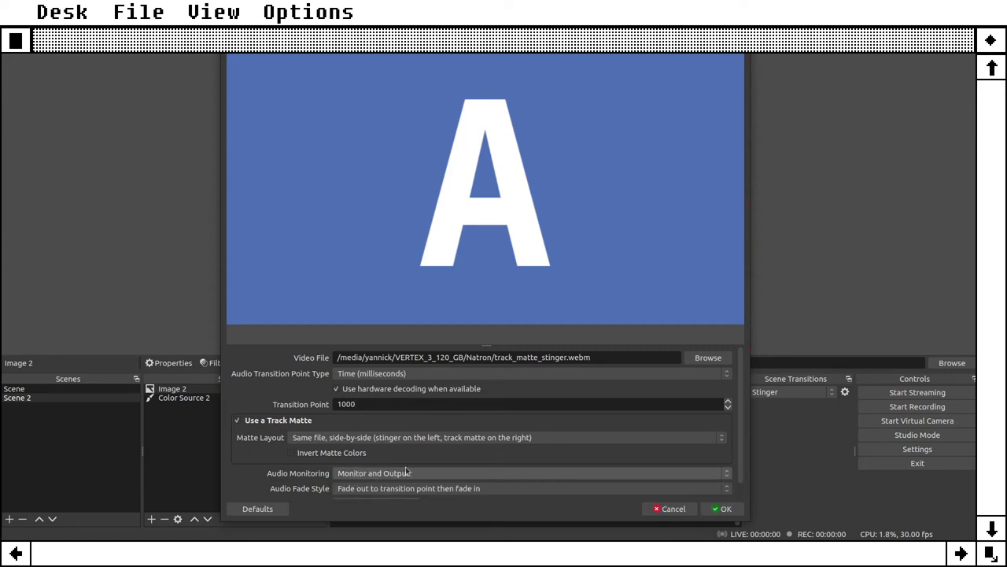
click(453, 489)
click(410, 500)
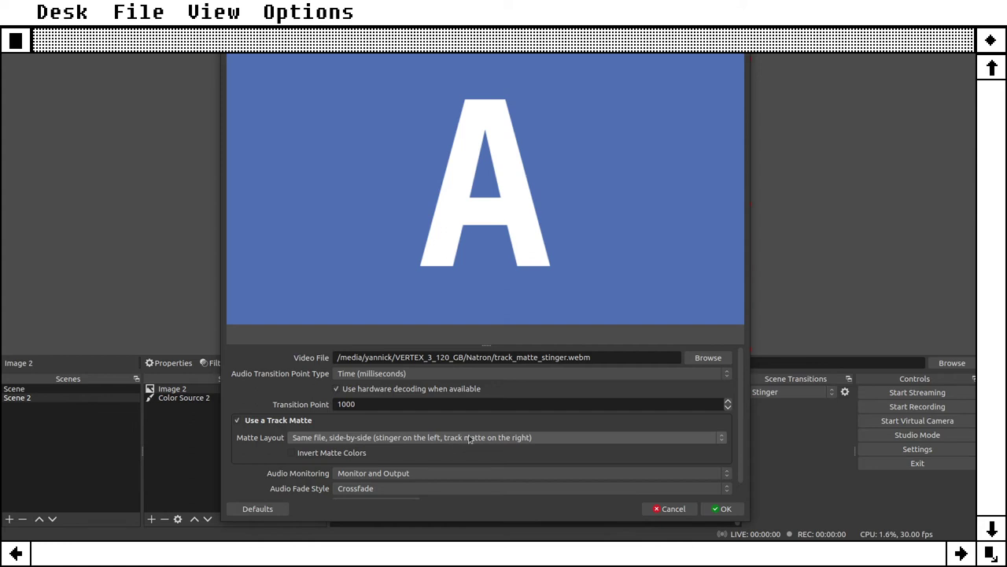
click(511, 439)
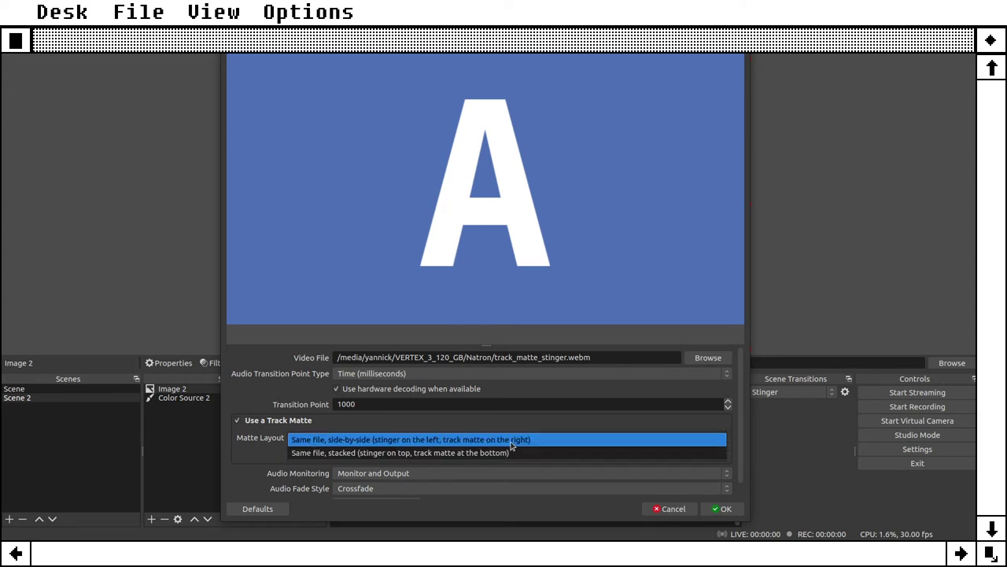
click(511, 439)
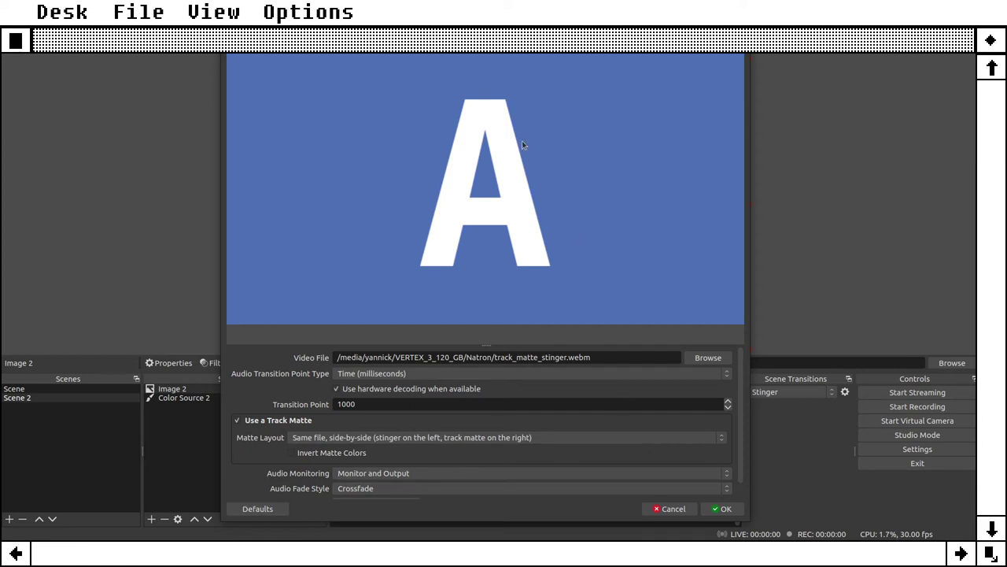
Preview the stinger transition twice and accept its properties.
scroll(480, 453, down, 1)
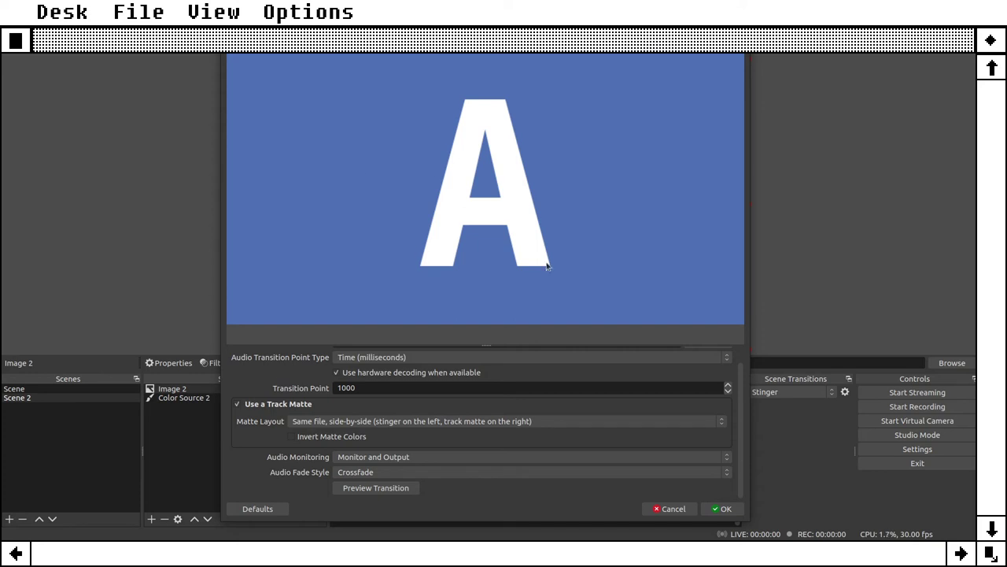
click(373, 488)
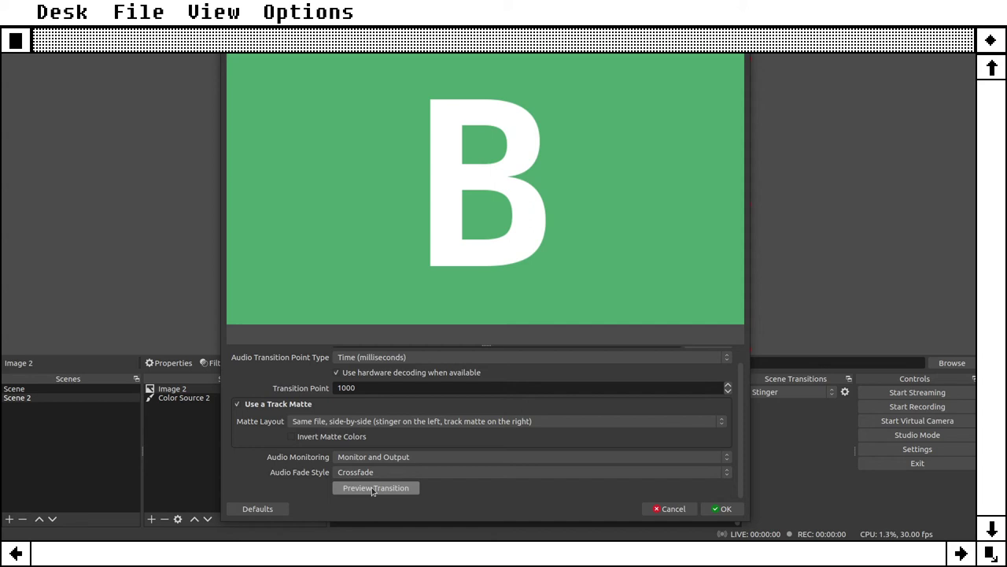
click(375, 488)
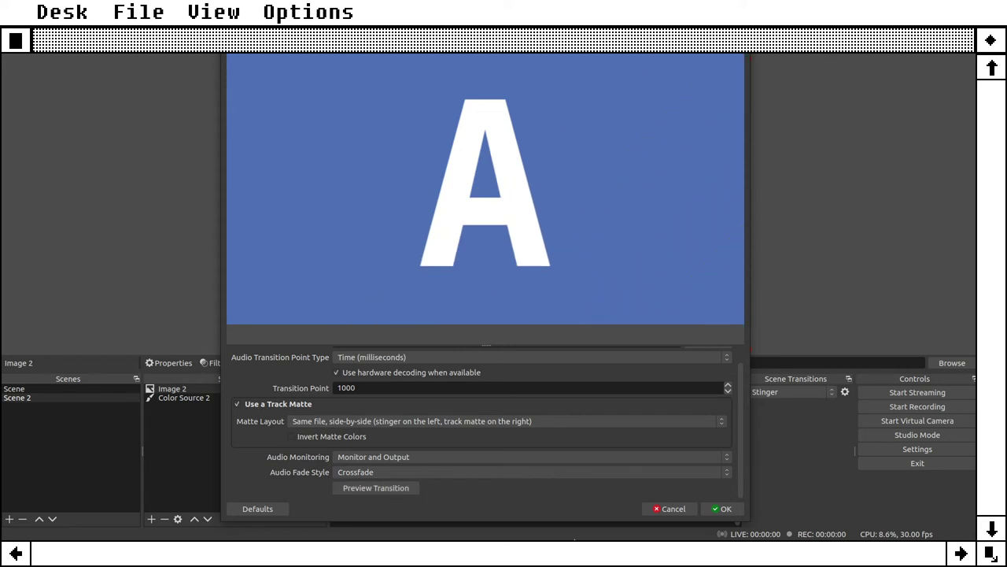
click(719, 509)
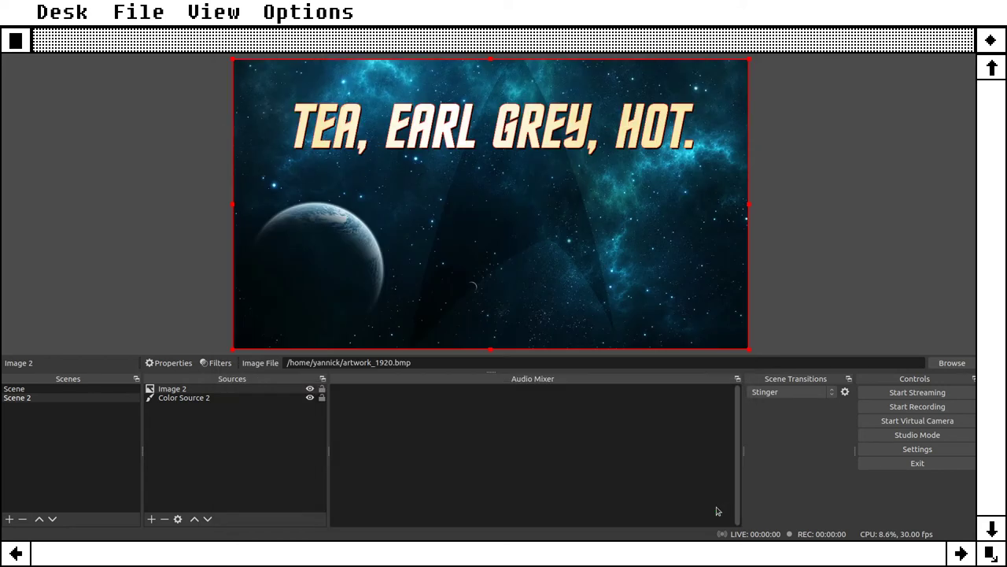
Switch back and forth between Scene and Scene 2 to test the track matte stinger transition.
click(71, 390)
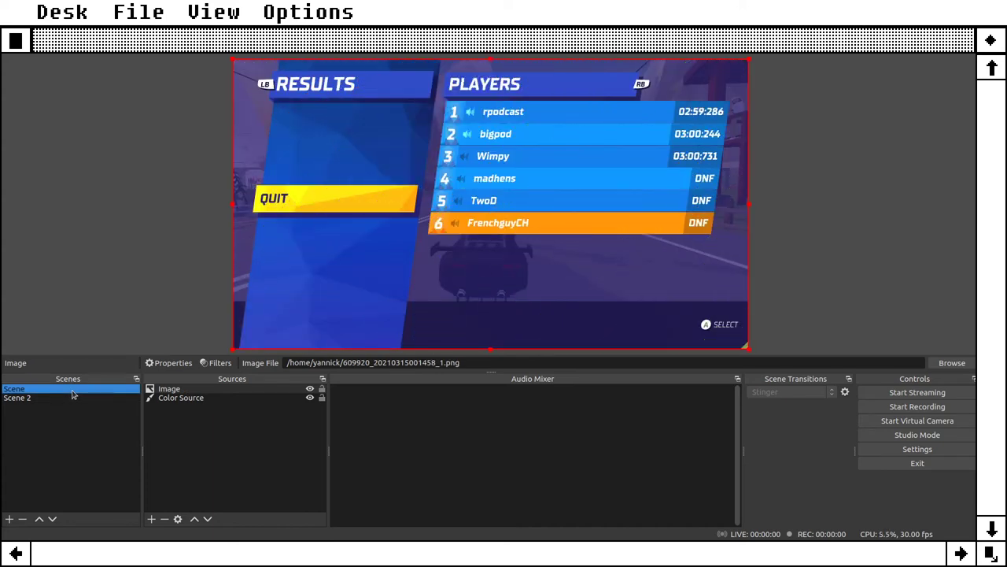
click(76, 399)
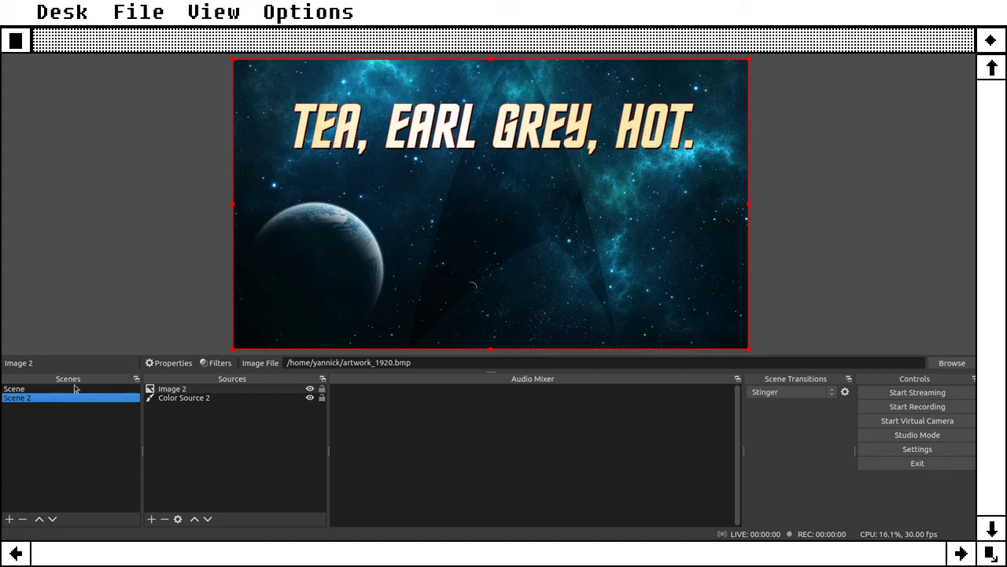
click(76, 391)
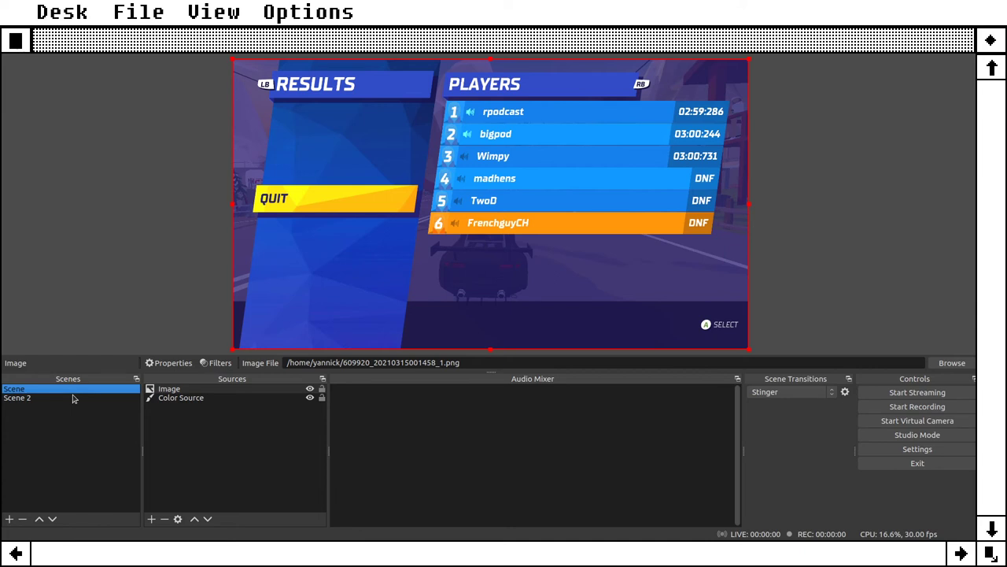
click(73, 399)
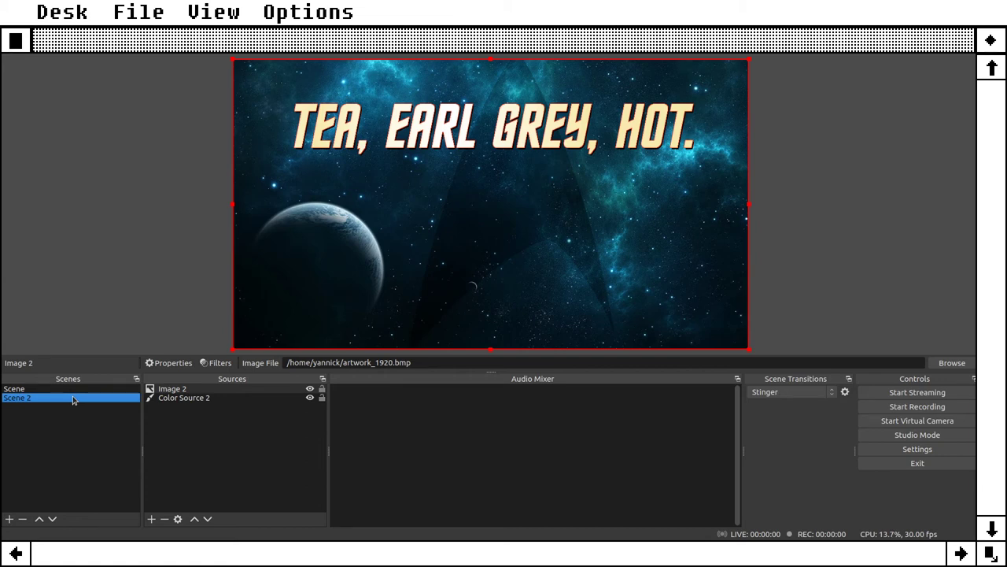
click(62, 391)
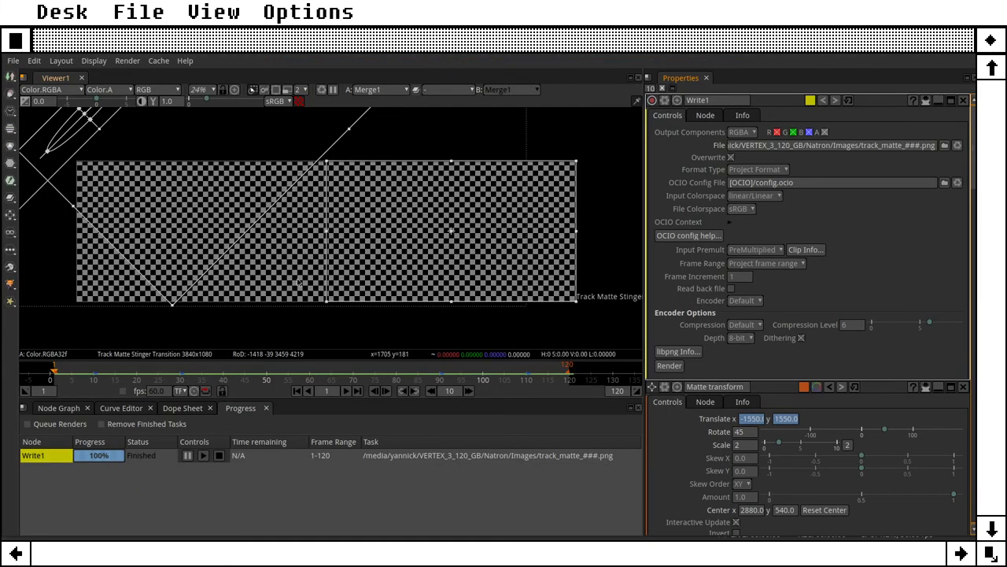
In Natron, add a Read node to the node graph that loads Ubuntu-MATE-Rondel-White.png.
click(69, 407)
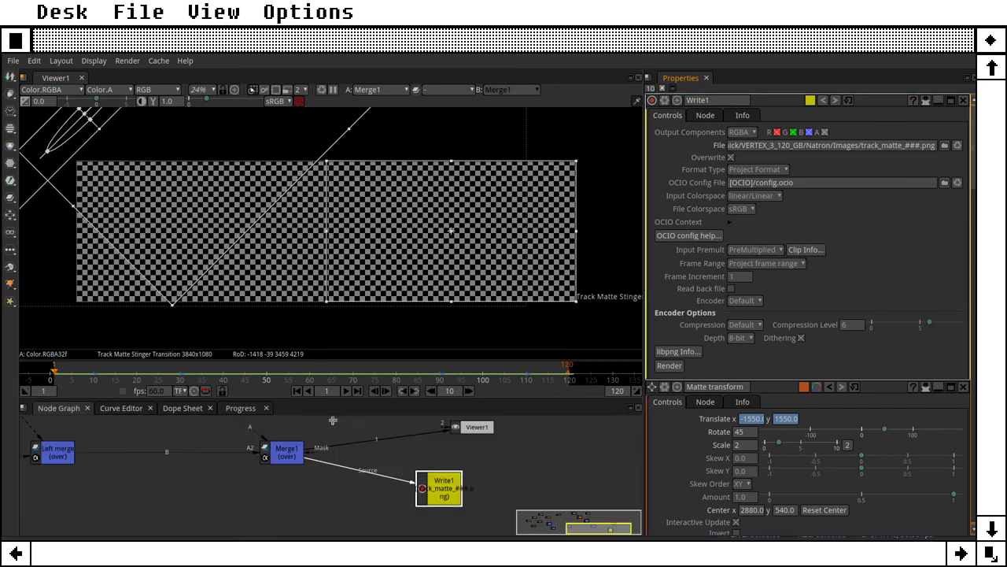
scroll(327, 470, down, 5)
scroll(169, 445, up, 4)
drag(255, 470, 329, 445)
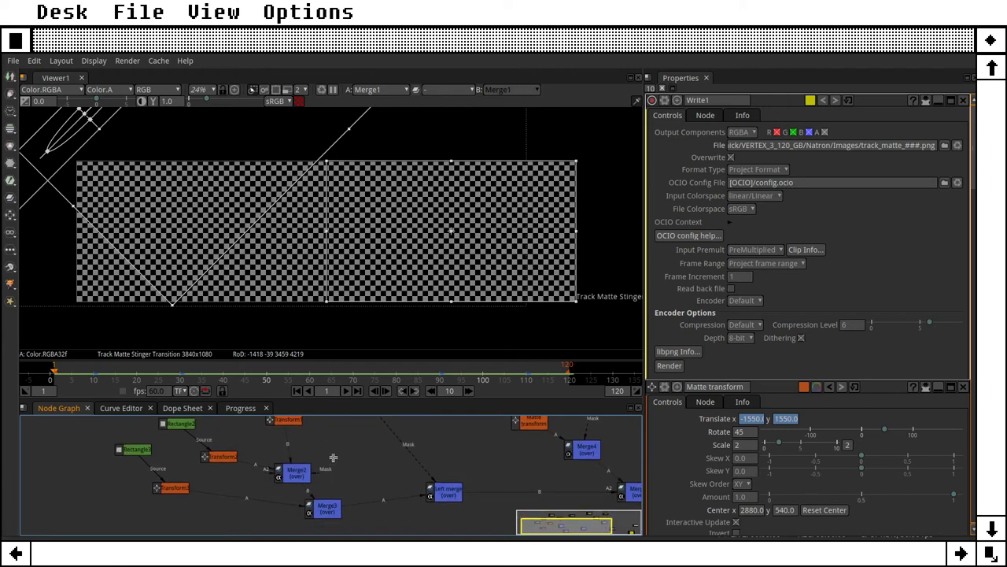
scroll(334, 458, down, 3)
right_click(260, 510)
mouse_move(348, 333)
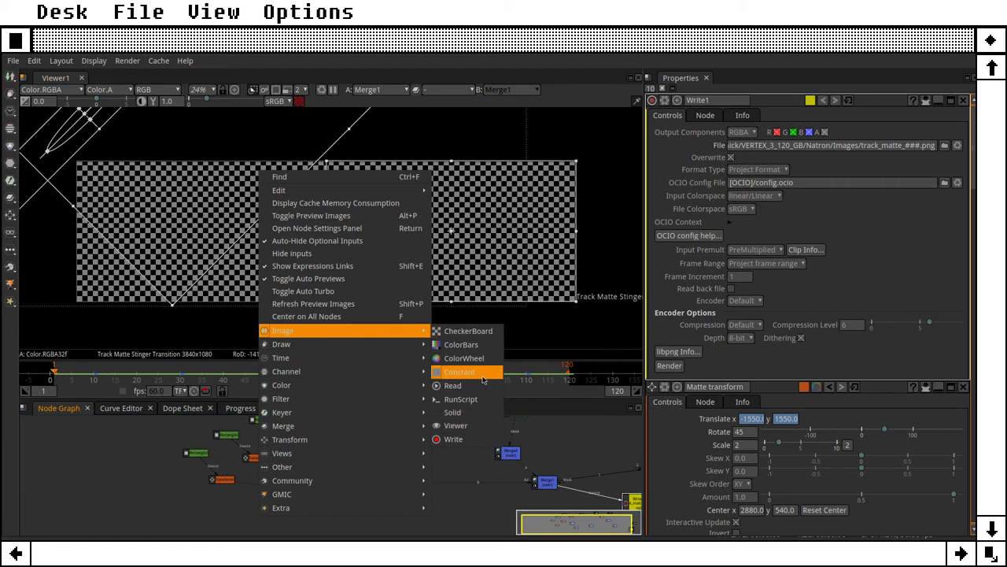
click(476, 389)
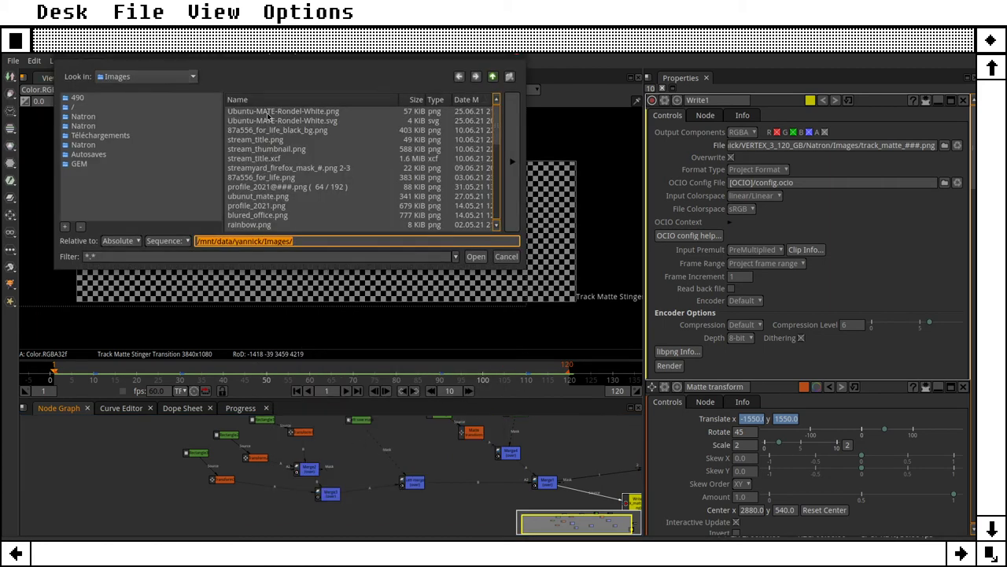
click(270, 117)
click(476, 257)
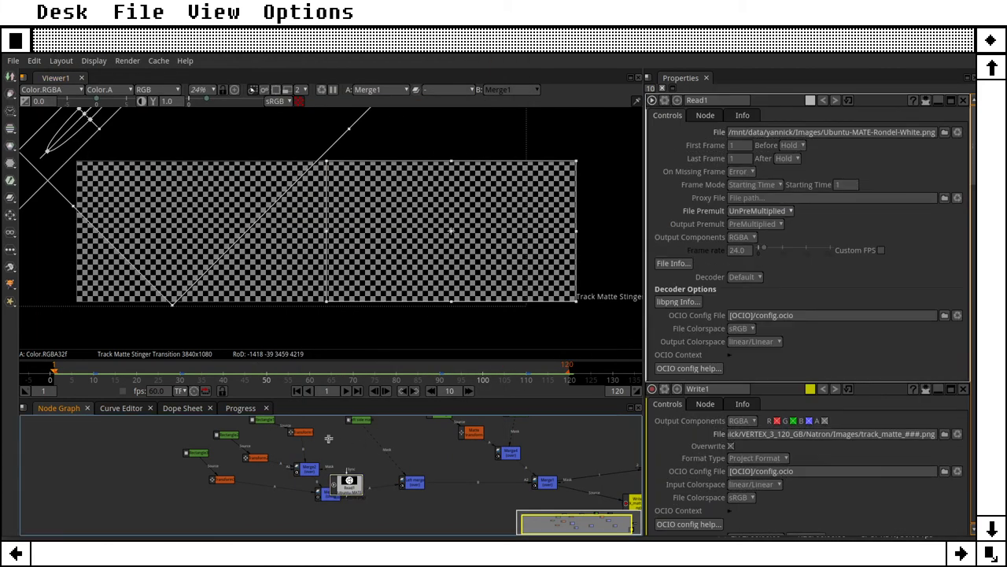
Place the Read1 node between Merge2 and Left merge, and move Merge3 down with its connection to Left merge detached.
drag(348, 489, 237, 518)
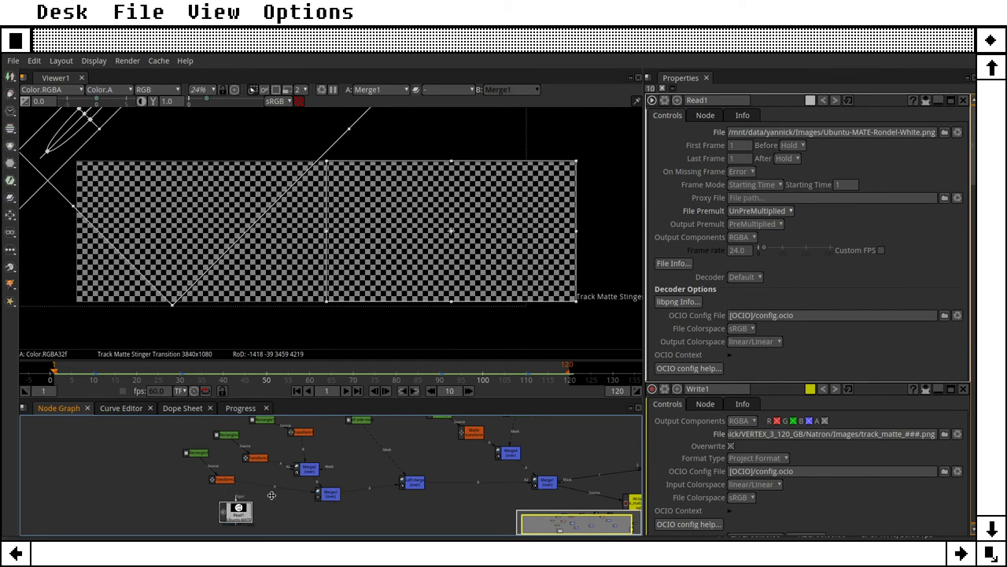
scroll(272, 500, up, 8)
scroll(300, 492, down, 5)
drag(400, 483, 421, 500)
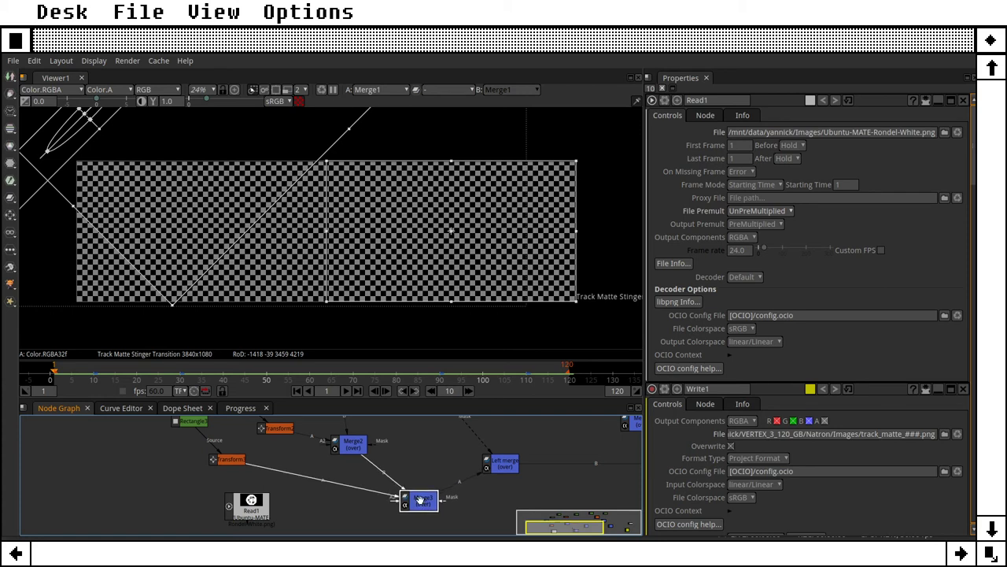
drag(262, 516, 320, 511)
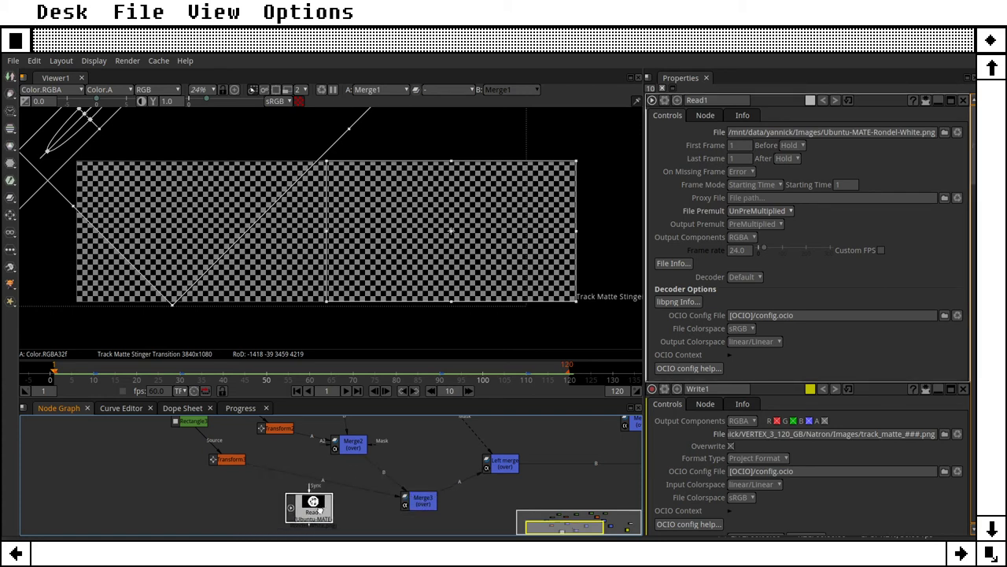
drag(428, 506, 384, 493)
drag(313, 510, 448, 509)
drag(525, 445, 501, 472)
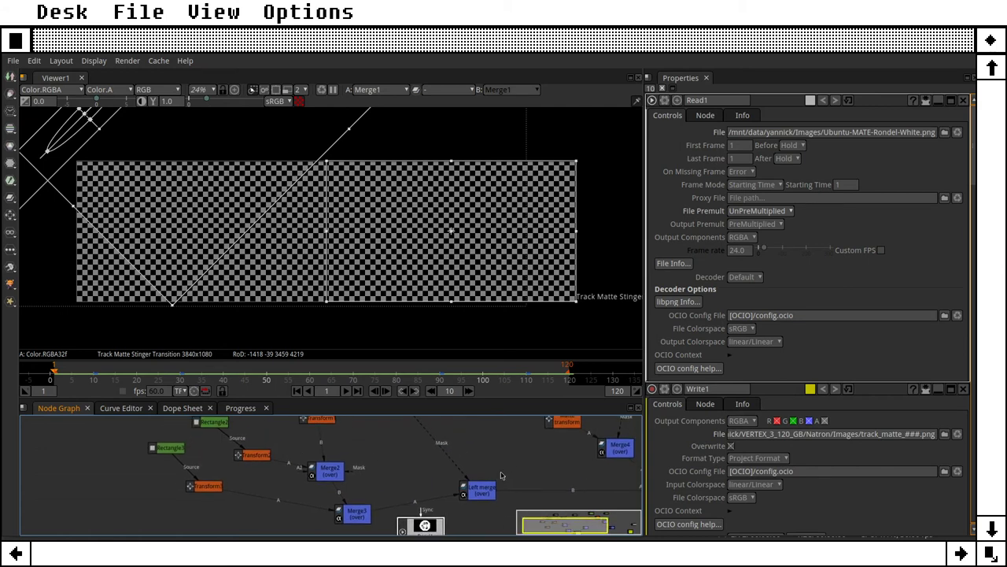
drag(408, 430, 479, 472)
scroll(409, 472, down, 2)
scroll(362, 446, up, 4)
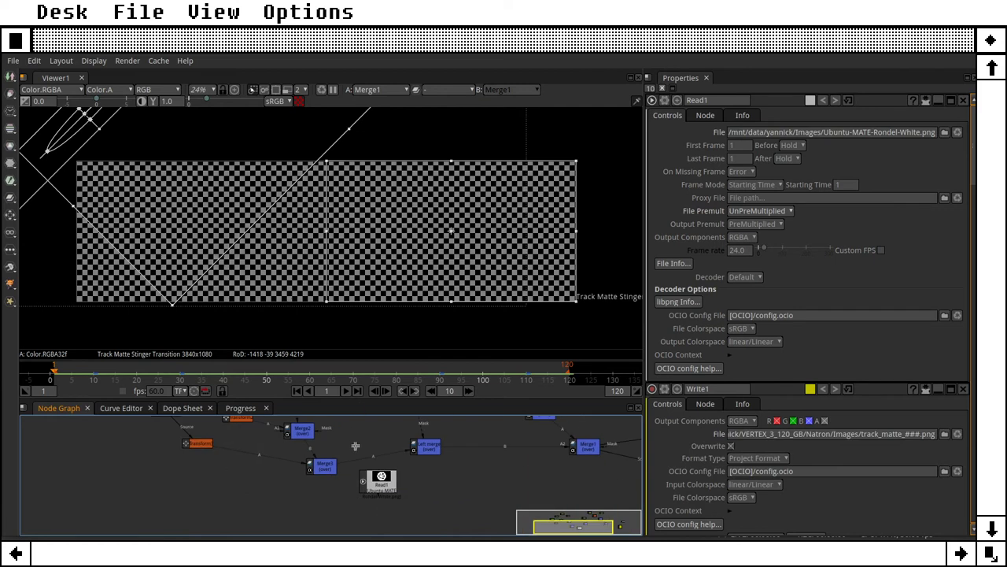
drag(398, 509, 381, 442)
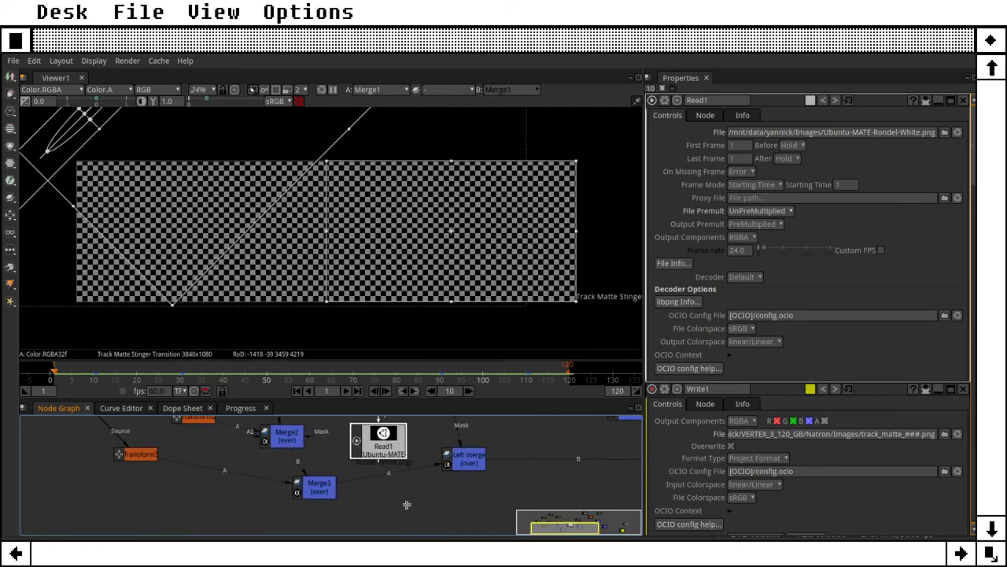
drag(330, 482, 312, 499)
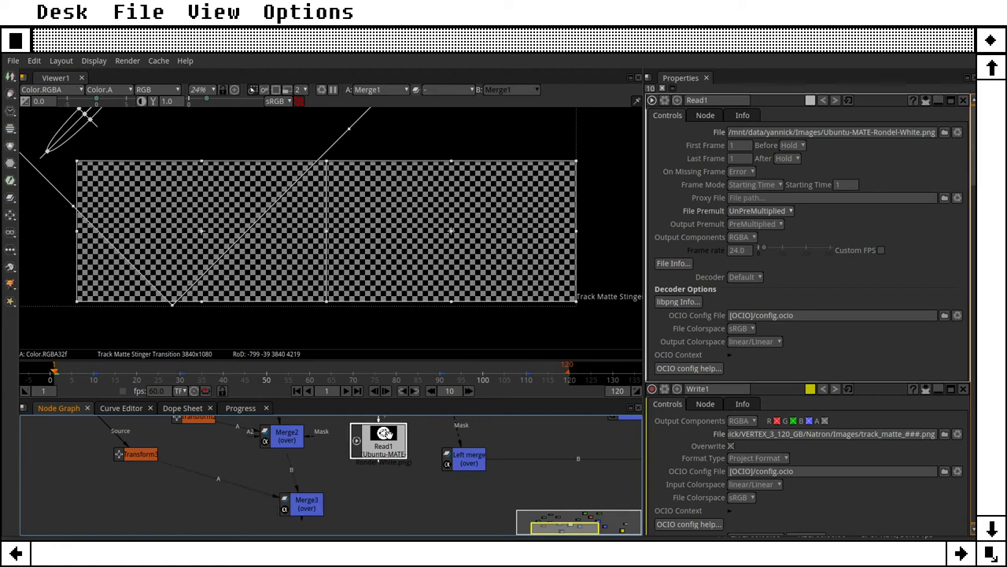
Add a Merge node combining Read1 as A with Merge3, connect it to Left merge's A input, and check the composite at frame 50.
right_click(385, 432)
mouse_move(450, 313)
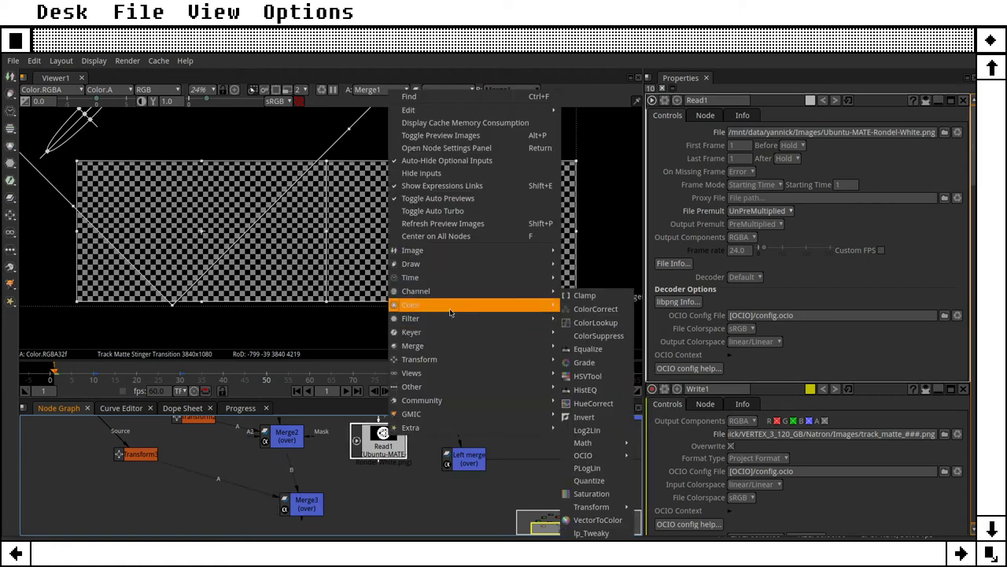
mouse_move(440, 345)
click(598, 409)
drag(375, 468, 476, 457)
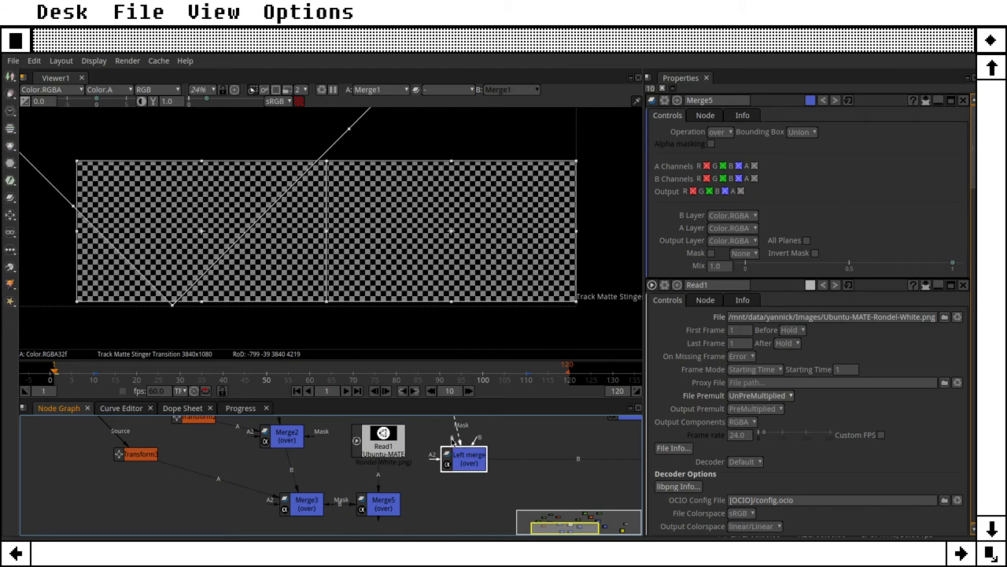
drag(455, 437, 388, 496)
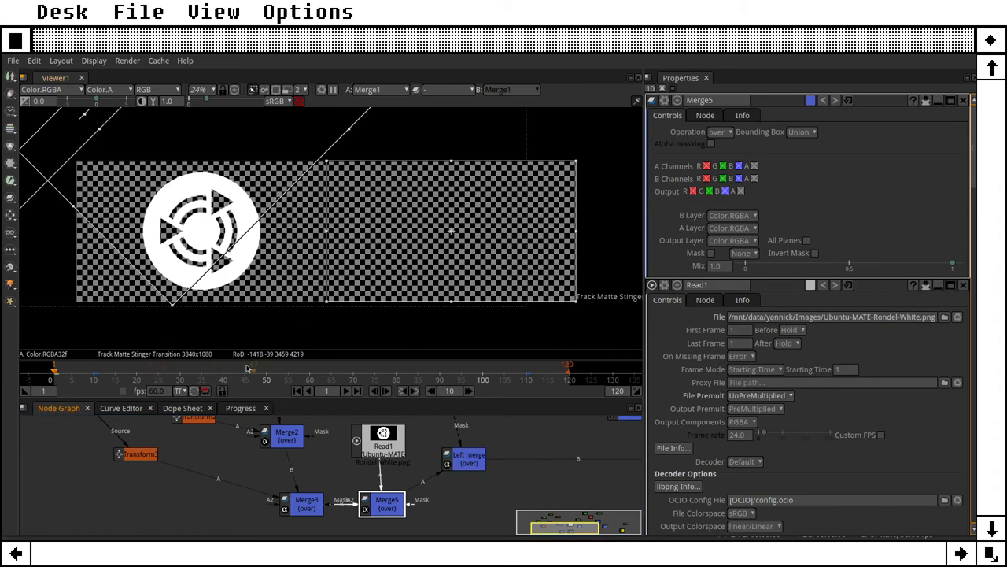
drag(223, 370, 267, 370)
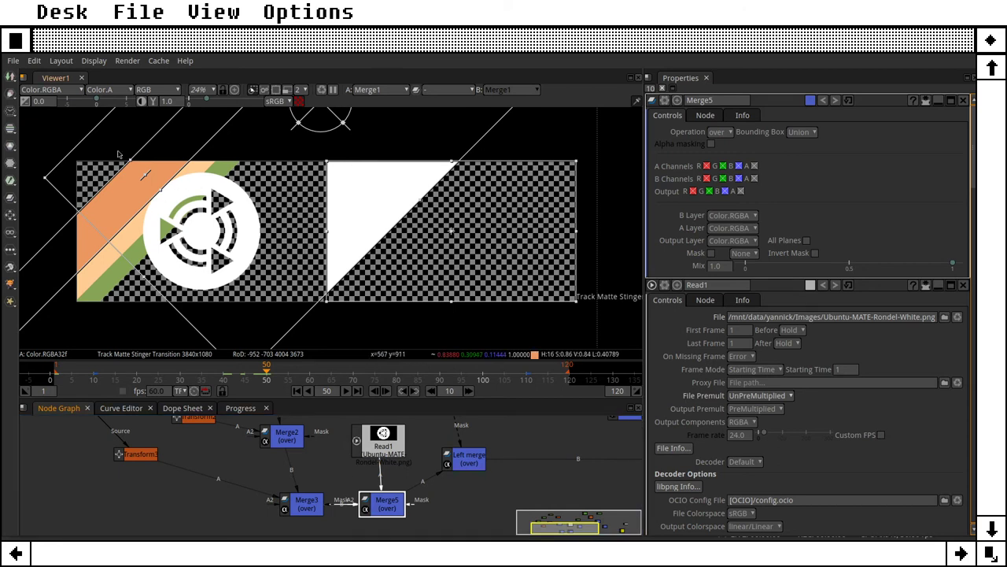
Move Read1 above Merge5 to make room between them, nudge Merge2 and Merge5, and detach Read1 from Merge5.
scroll(265, 463, down, 4)
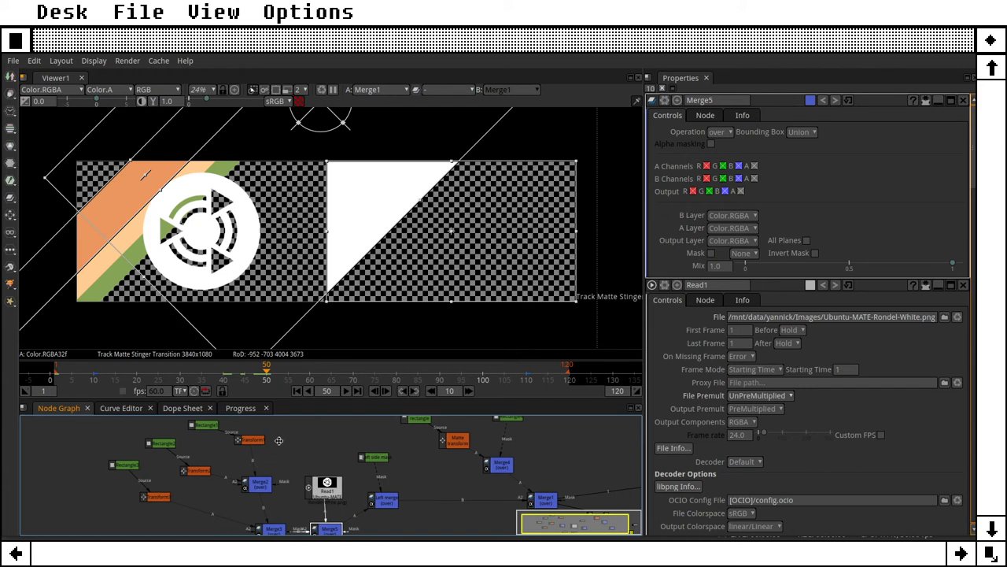
drag(286, 449, 272, 432)
click(239, 424)
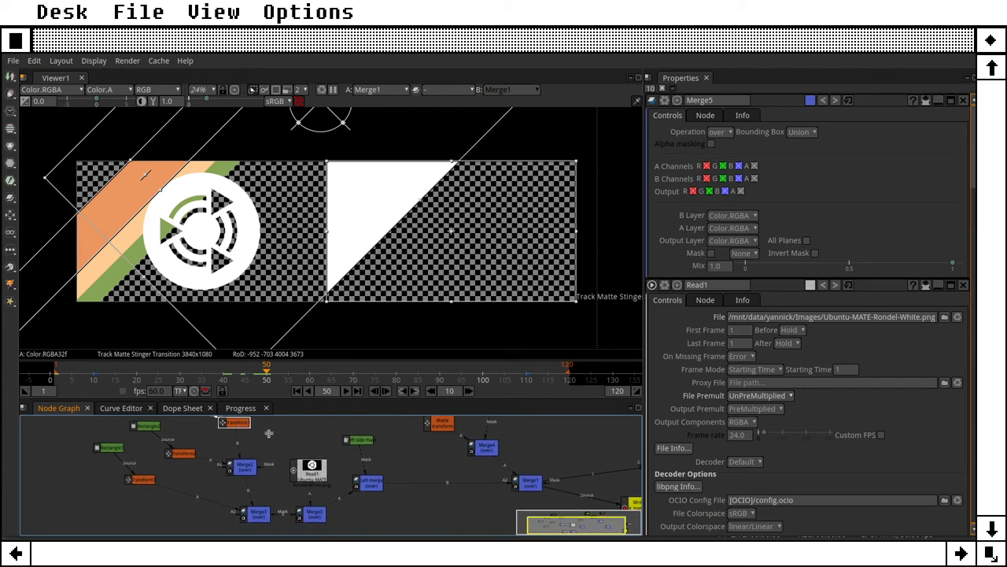
drag(310, 470, 313, 459)
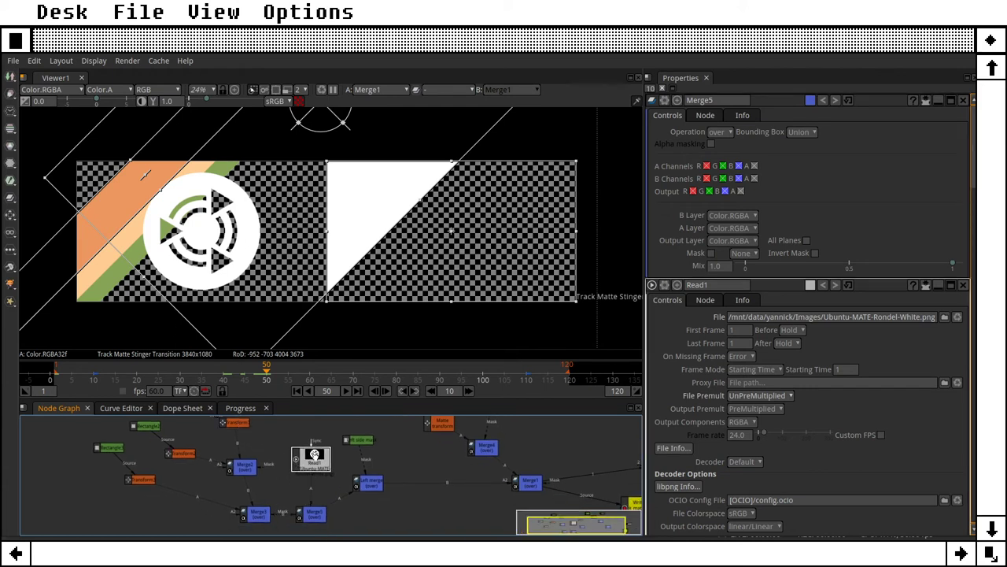
click(314, 512)
drag(317, 458, 313, 441)
drag(247, 465, 240, 471)
click(316, 513)
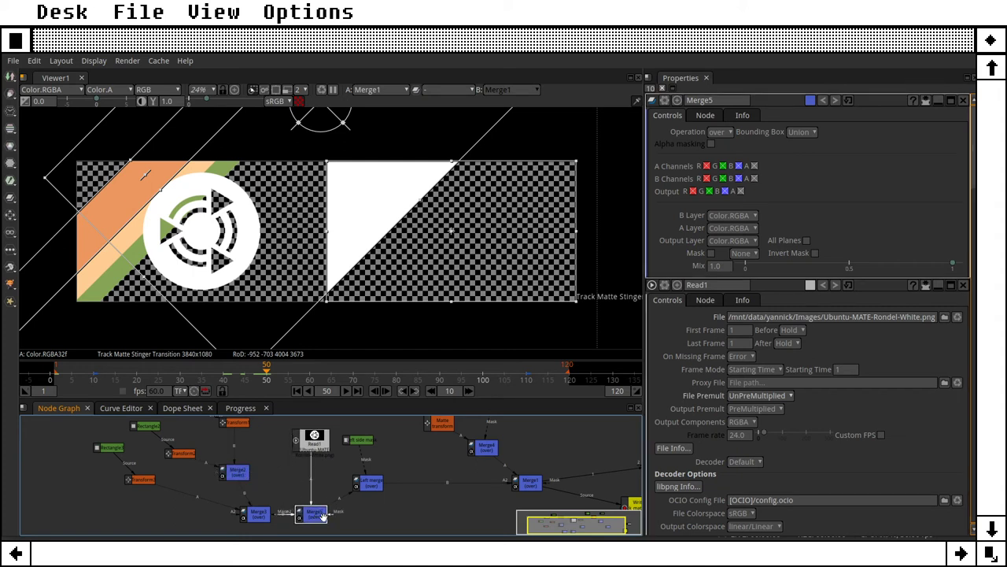
mouse_move(327, 511)
mouse_down()
mouse_move(318, 488)
mouse_move(319, 517)
mouse_up()
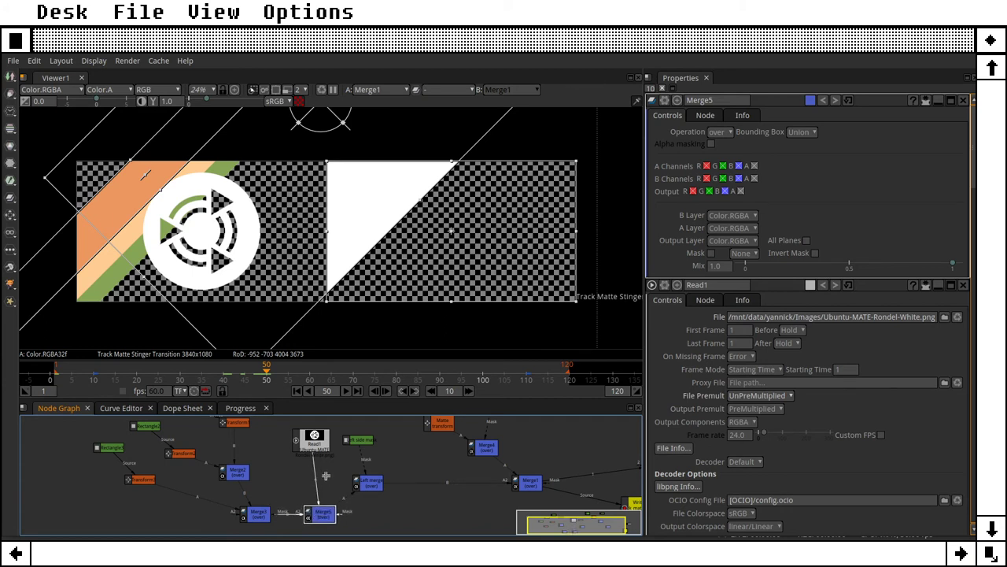
drag(325, 476, 320, 476)
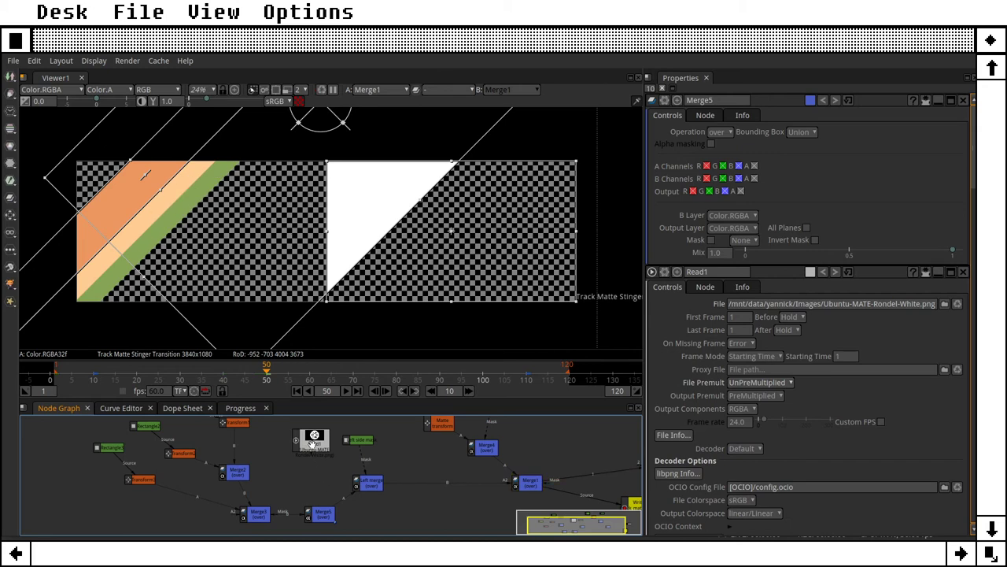
Add a Merge node below Read1, taking Read1 as input and feeding Merge5's A input.
right_click(312, 439)
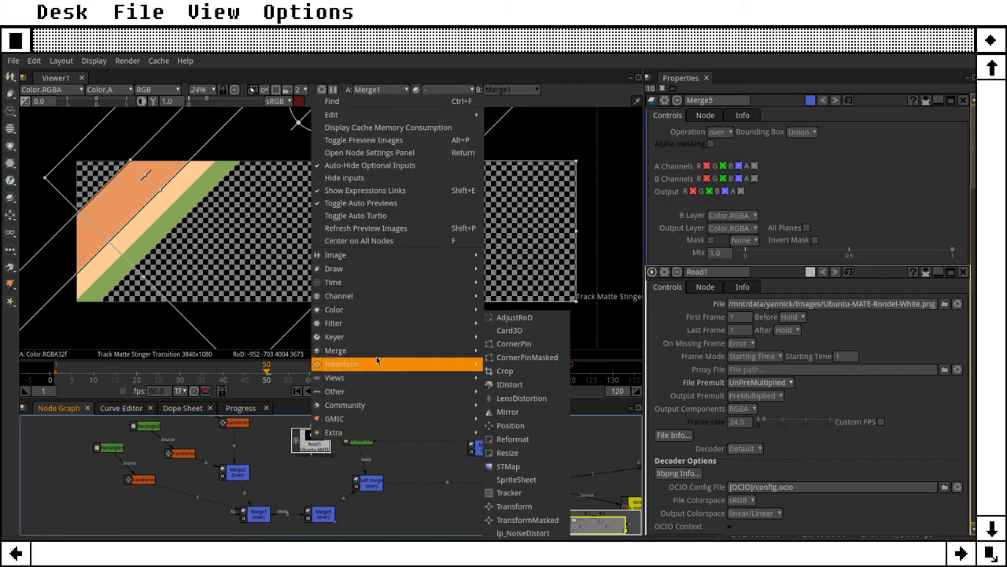
mouse_move(471, 355)
click(507, 415)
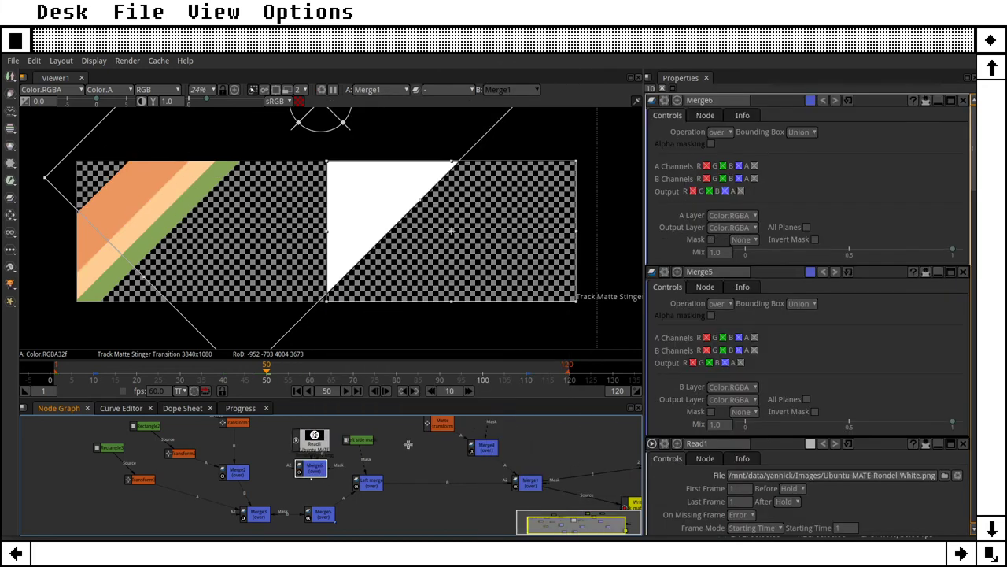
drag(313, 468, 316, 478)
click(320, 512)
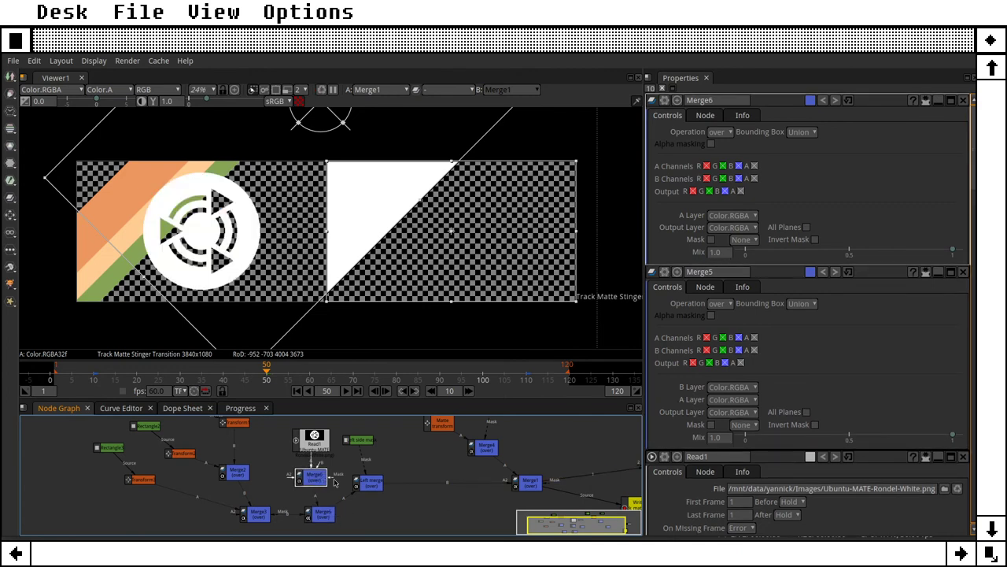
Connect Merge6's mask input to the topmost stripe's Transform node and play the animation from the first frame.
drag(343, 452, 237, 423)
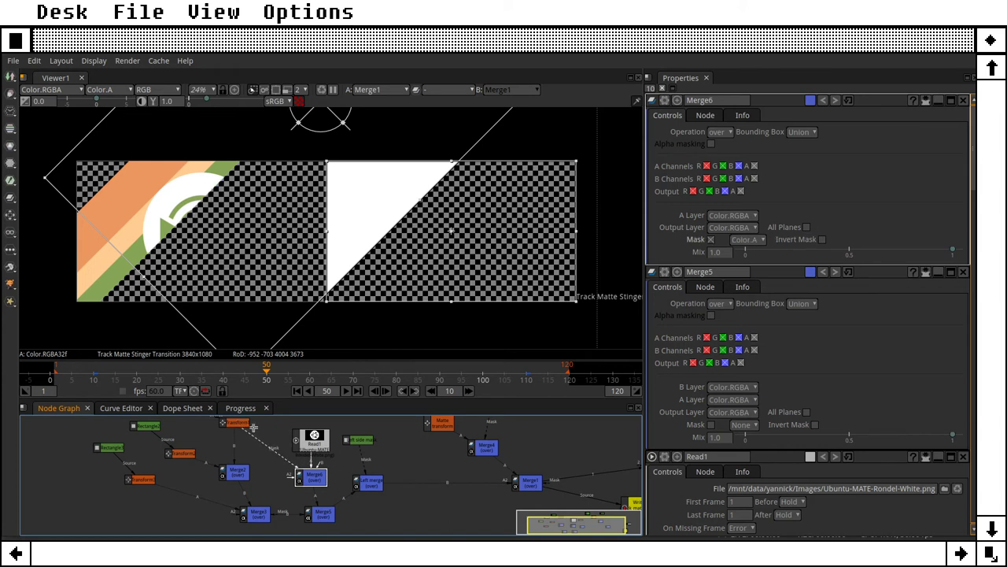
click(300, 392)
click(346, 391)
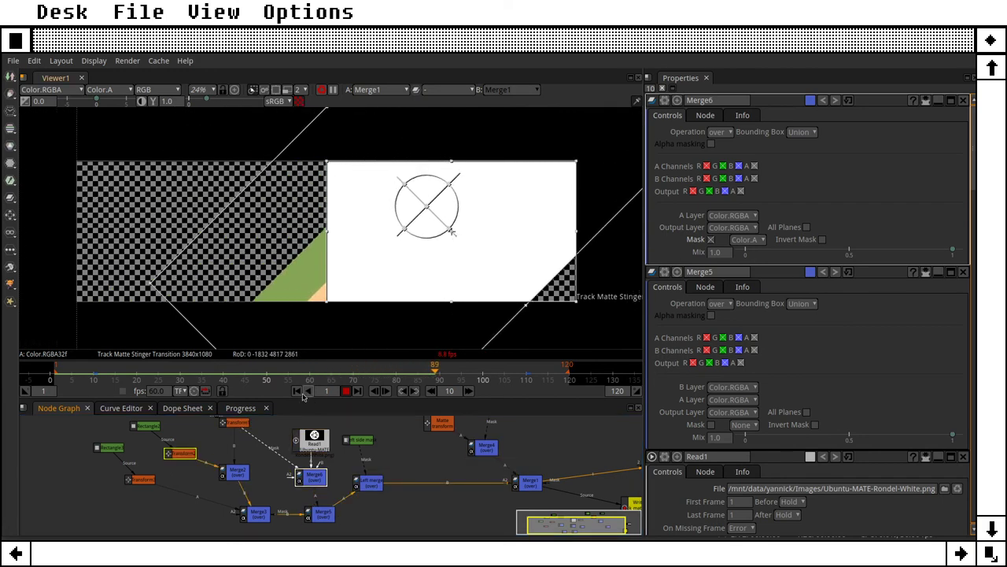
click(298, 391)
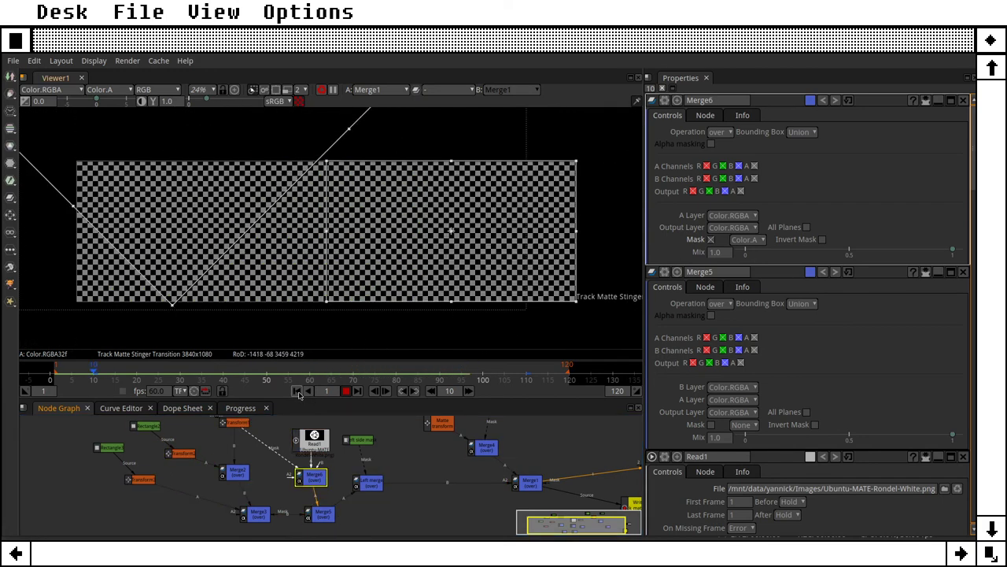
click(345, 391)
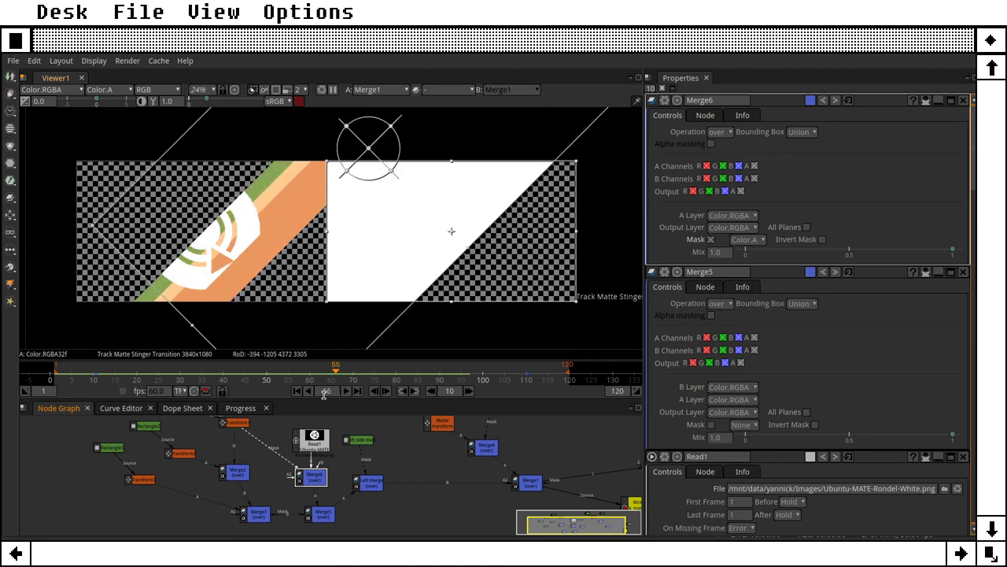
Step back and forth frame by frame between frames 48 and 82 to examine how the stripe masks the logo.
click(374, 391)
click(375, 391)
click(375, 391)
click(374, 391)
click(374, 391)
click(375, 391)
click(375, 391)
click(375, 391)
click(375, 391)
click(374, 391)
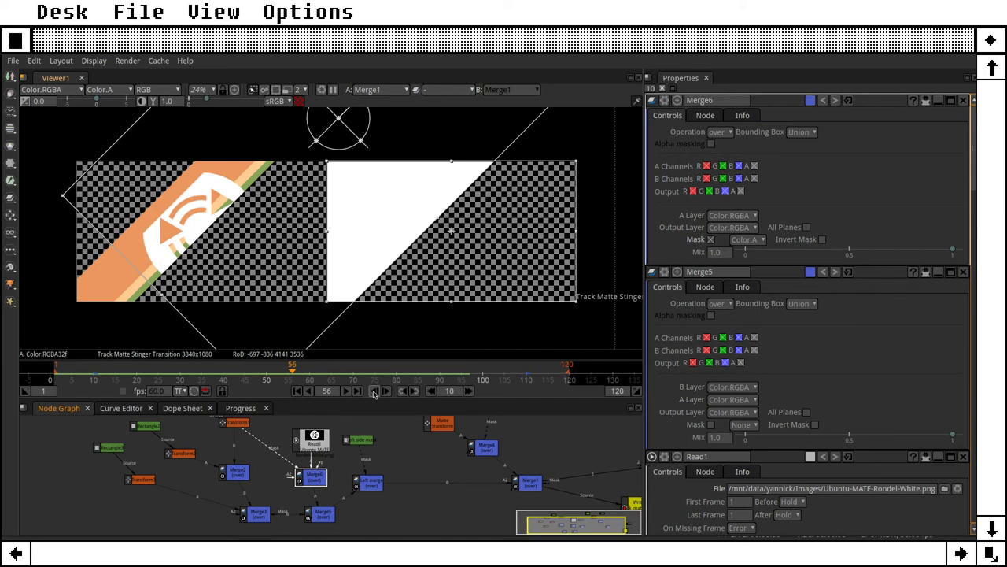
click(374, 392)
click(375, 392)
click(375, 391)
click(374, 391)
click(375, 391)
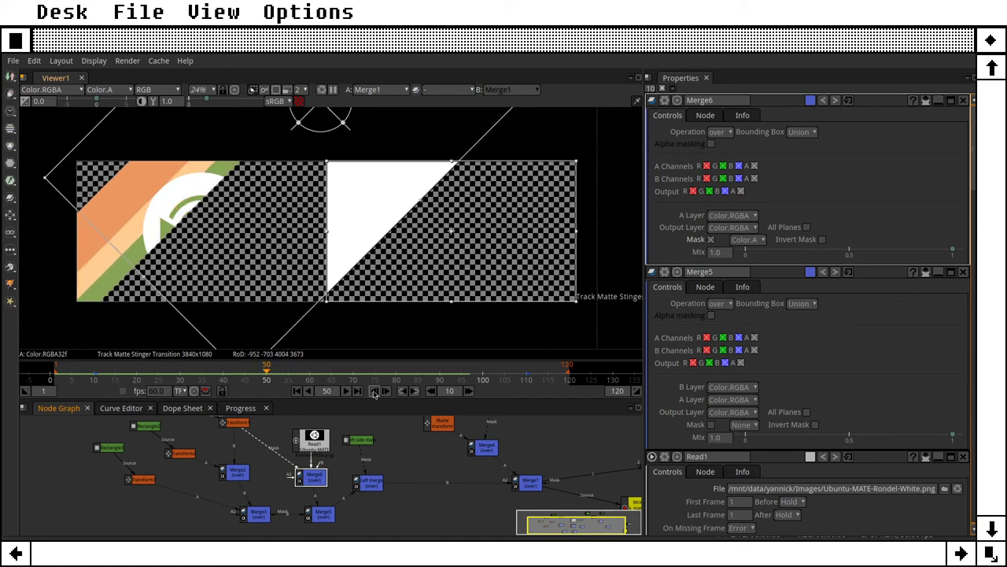
click(375, 391)
click(375, 392)
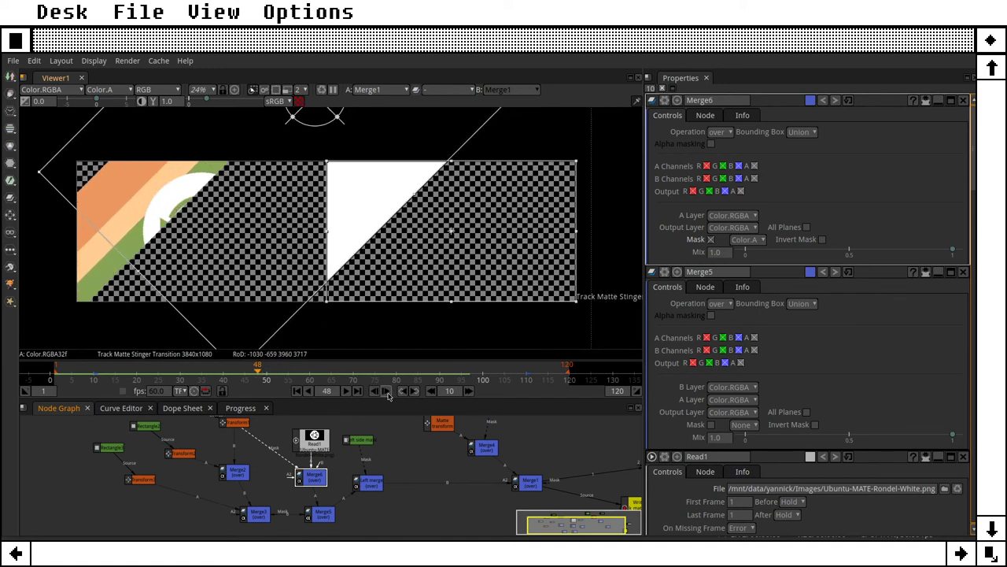
click(385, 391)
click(386, 391)
click(385, 392)
click(386, 391)
click(385, 391)
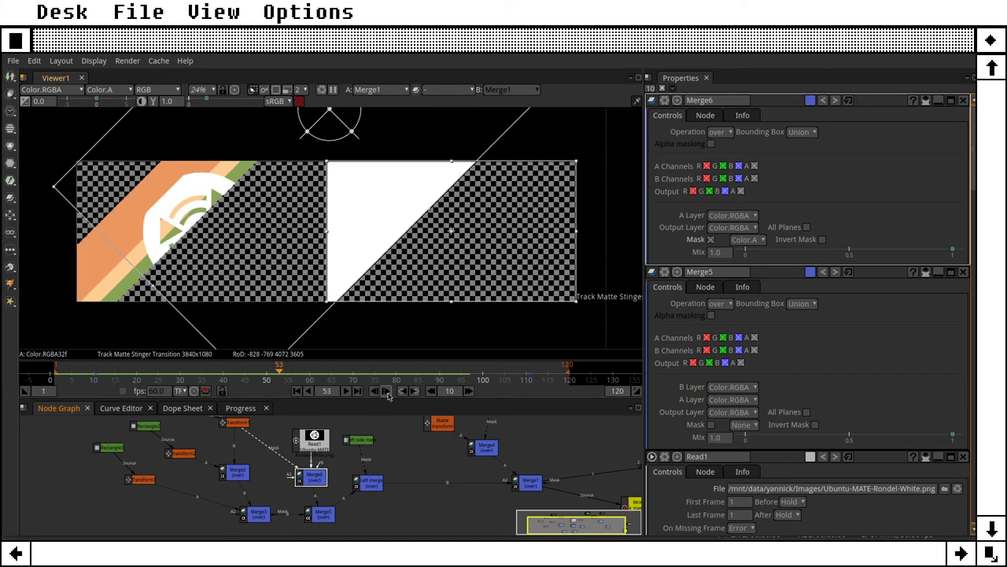
click(386, 392)
click(386, 392)
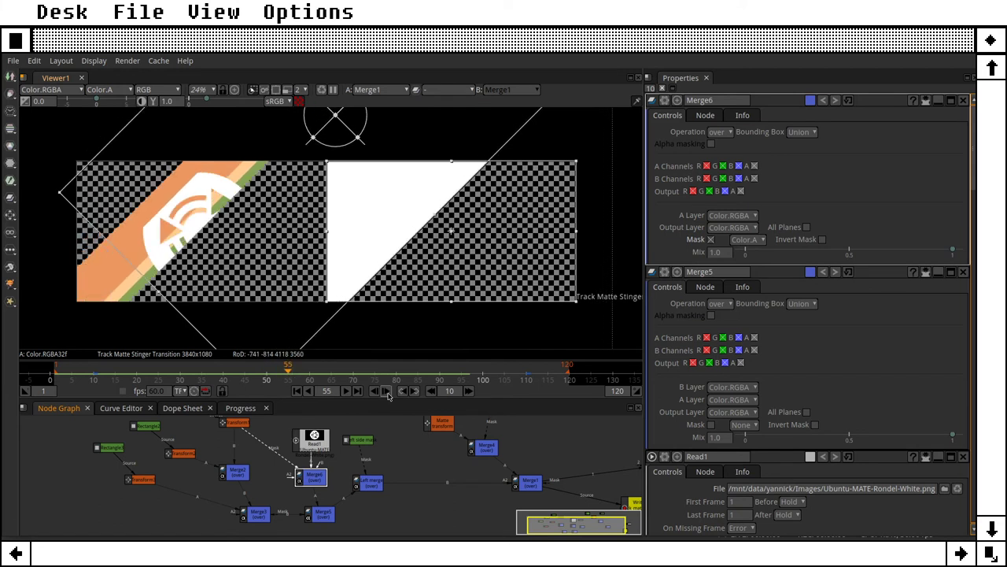
click(386, 392)
click(386, 392)
click(387, 392)
click(387, 392)
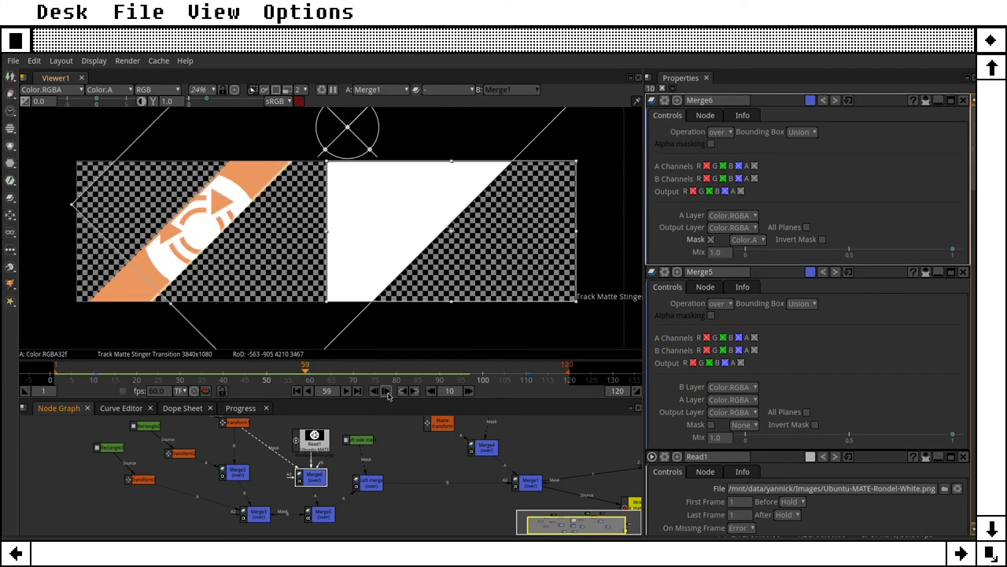
click(387, 392)
click(386, 392)
click(386, 392)
click(386, 392)
click(386, 392)
click(386, 392)
click(386, 392)
click(386, 392)
click(387, 392)
click(386, 392)
click(386, 392)
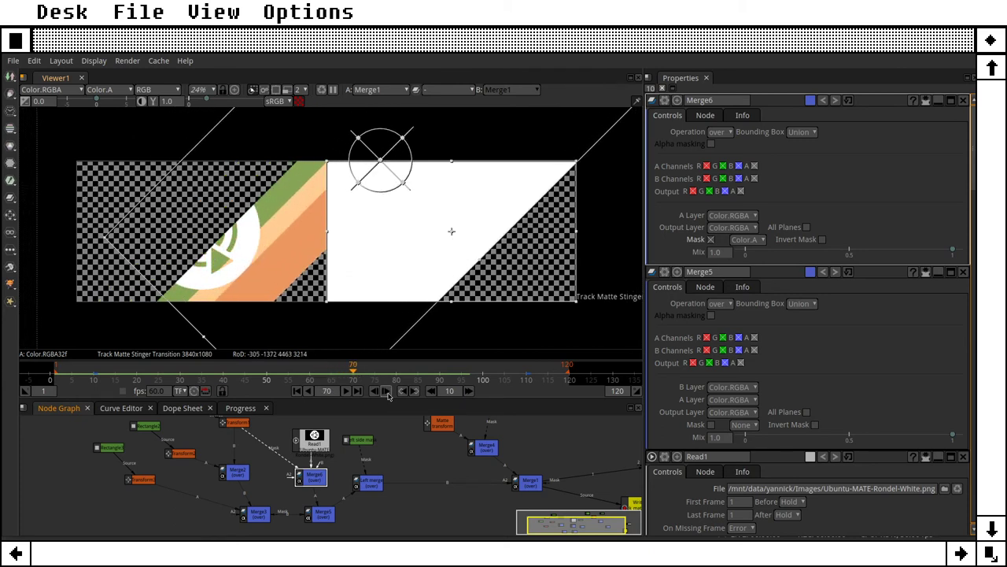
click(387, 392)
click(386, 392)
click(386, 392)
click(387, 392)
click(387, 393)
click(386, 392)
click(386, 392)
click(386, 393)
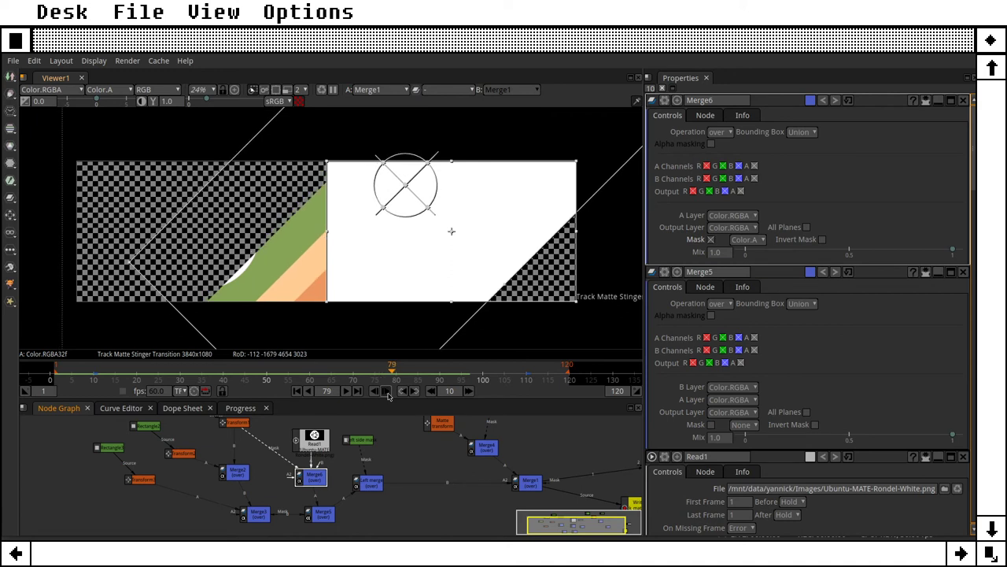
click(387, 393)
click(386, 393)
click(386, 393)
click(387, 393)
click(375, 392)
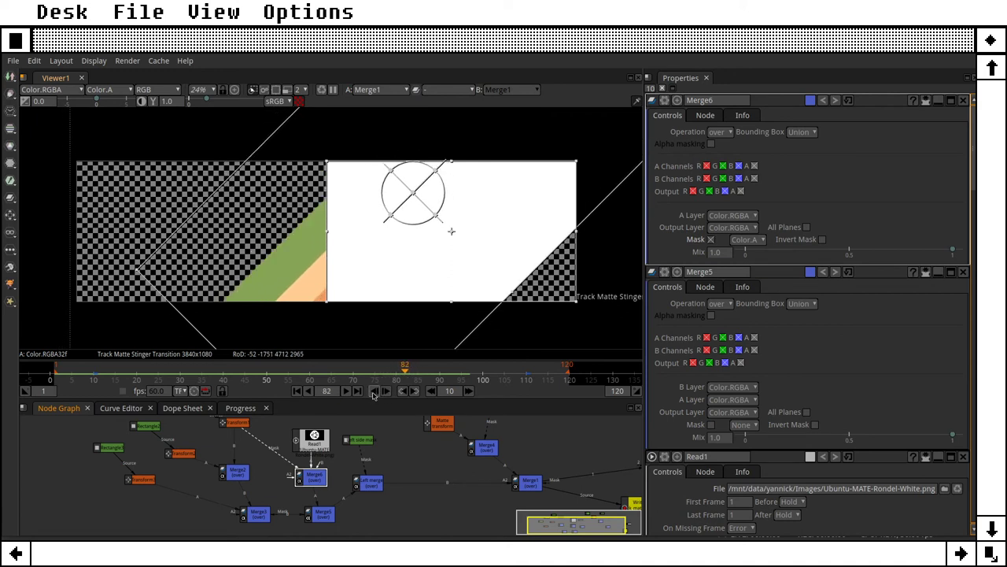
click(375, 392)
click(374, 392)
click(375, 392)
click(374, 392)
click(374, 392)
click(375, 392)
click(375, 392)
click(374, 391)
click(375, 392)
click(375, 392)
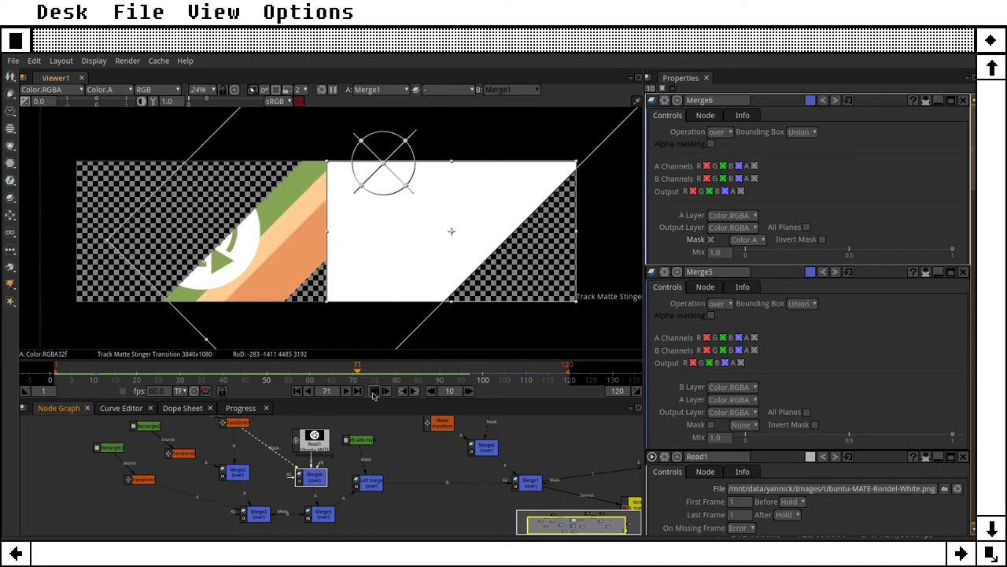
click(374, 392)
click(374, 392)
click(375, 392)
click(375, 392)
click(374, 392)
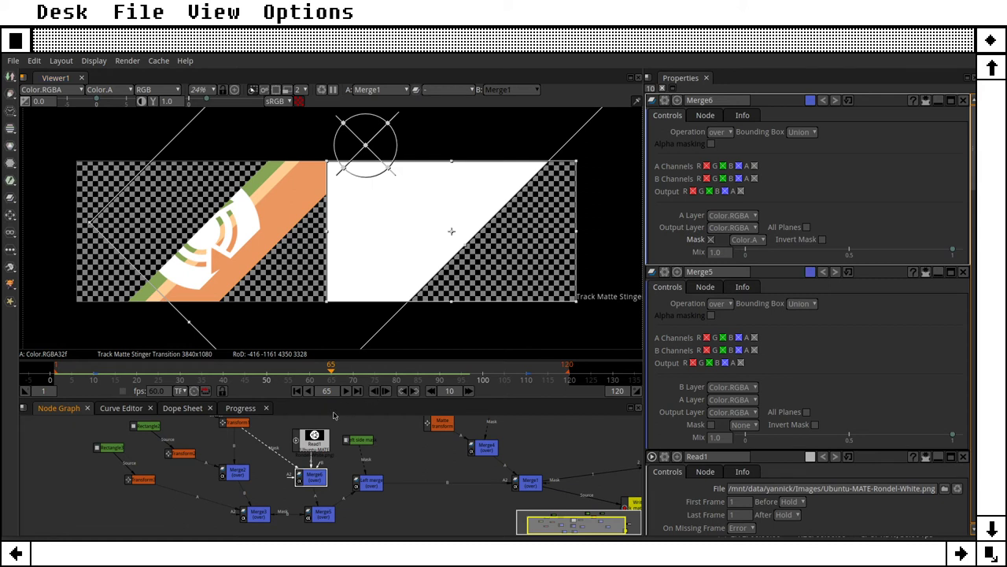
Move Merge3 beneath Merge2 and reconnect Merge6's mask input from the Transform node to Merge3.
click(252, 514)
drag(253, 514, 247, 516)
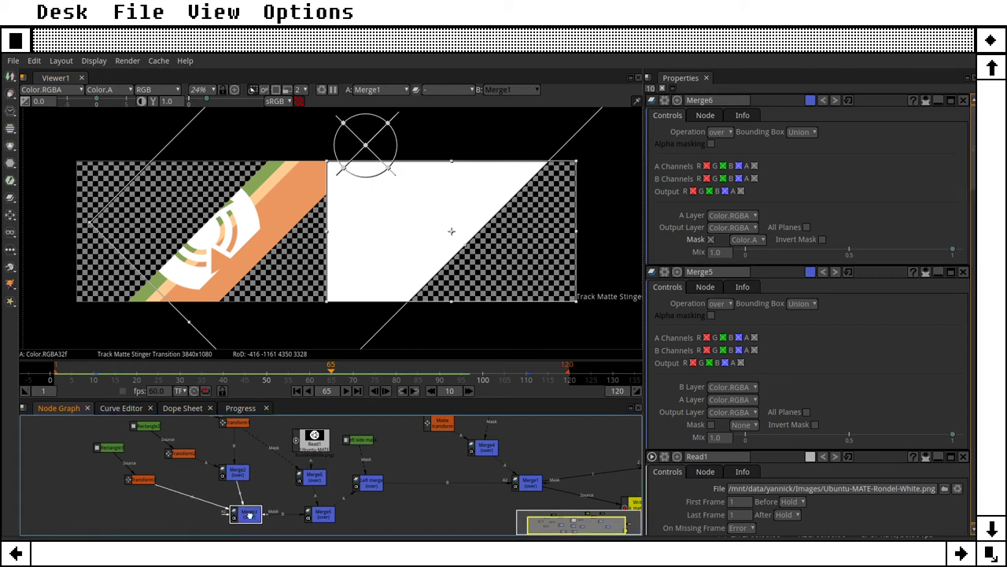
drag(271, 448, 297, 485)
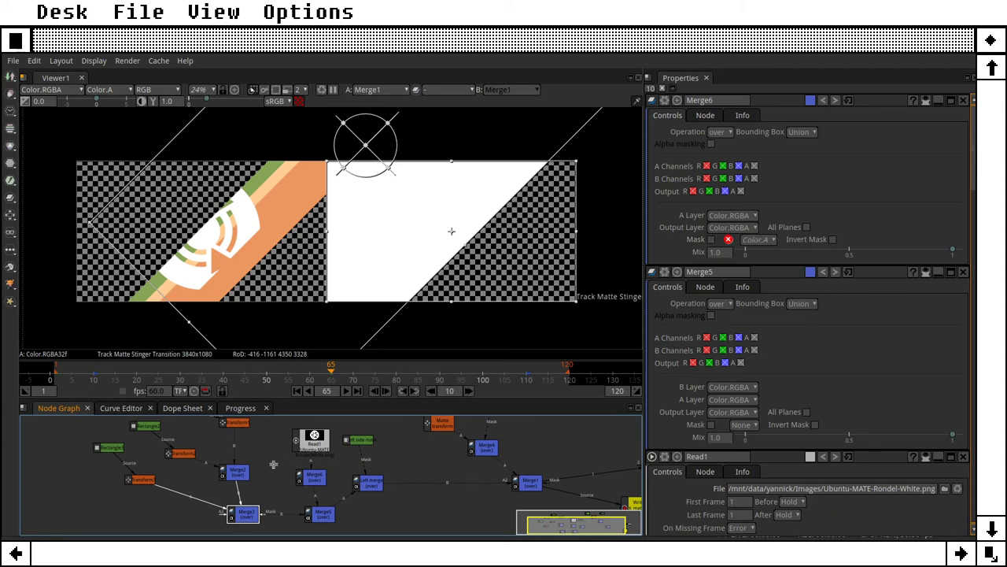
drag(242, 512, 243, 506)
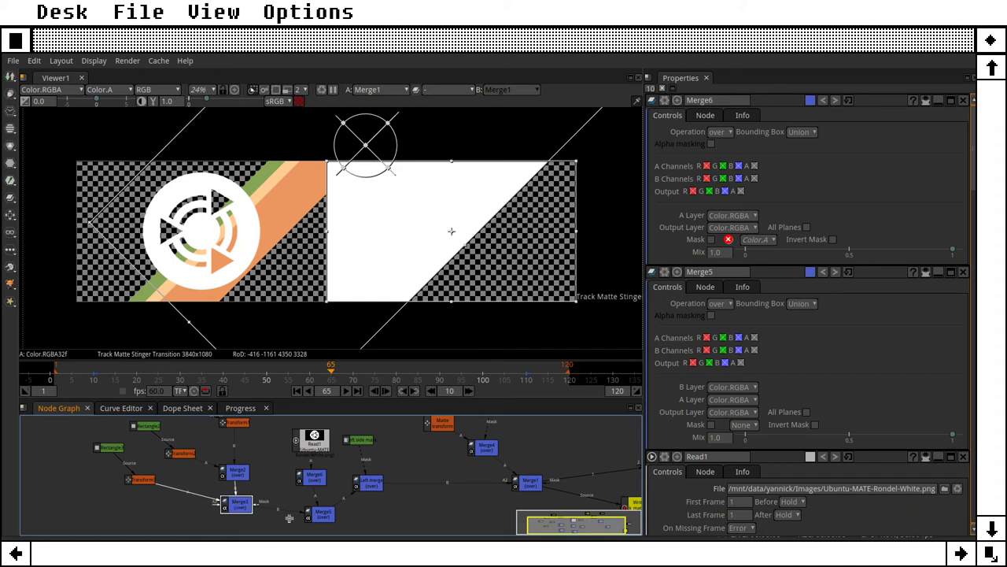
click(314, 477)
drag(331, 480, 242, 505)
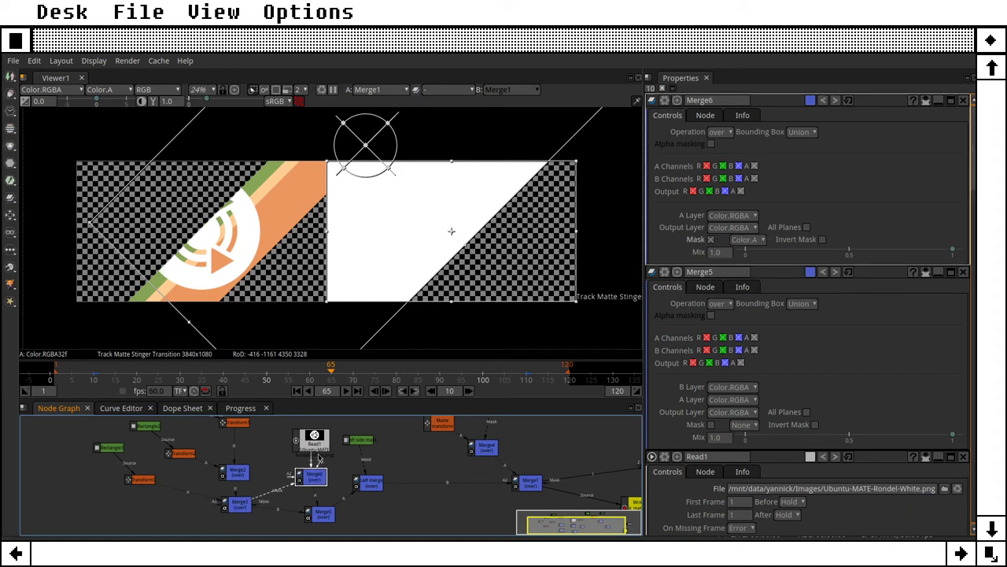
Return to the first frame and advance through to frame 79 to check the logo masked by all the stripes.
click(298, 390)
click(386, 391)
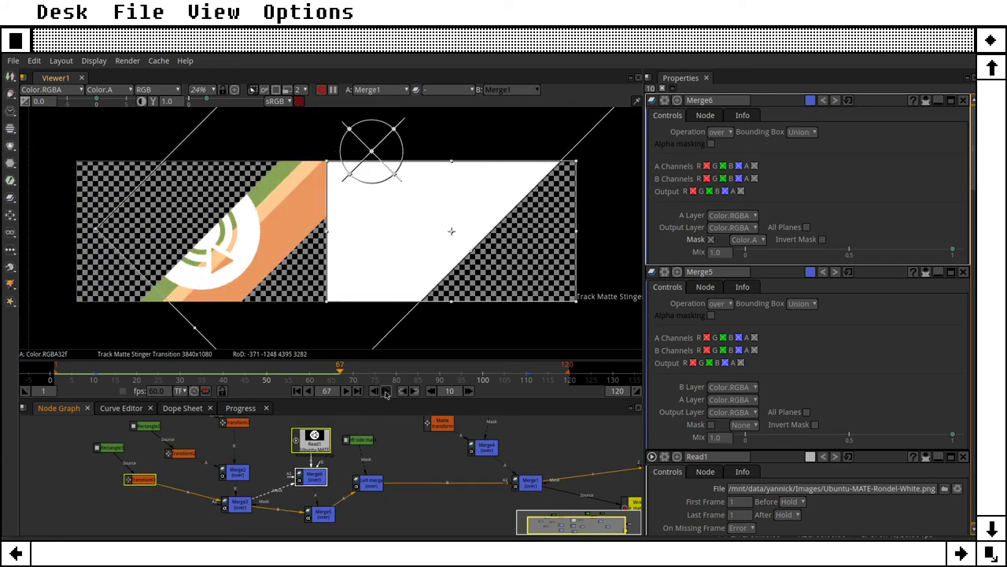
click(386, 392)
Render the Write1 node to the track_matte_###.png image sequence.
drag(426, 486, 224, 438)
click(435, 455)
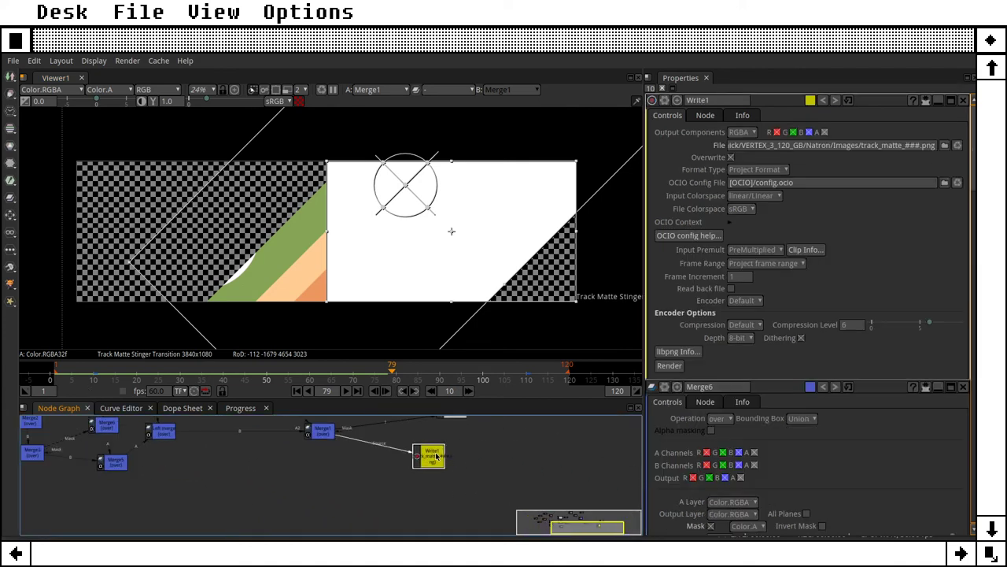
scroll(681, 362, down, 3)
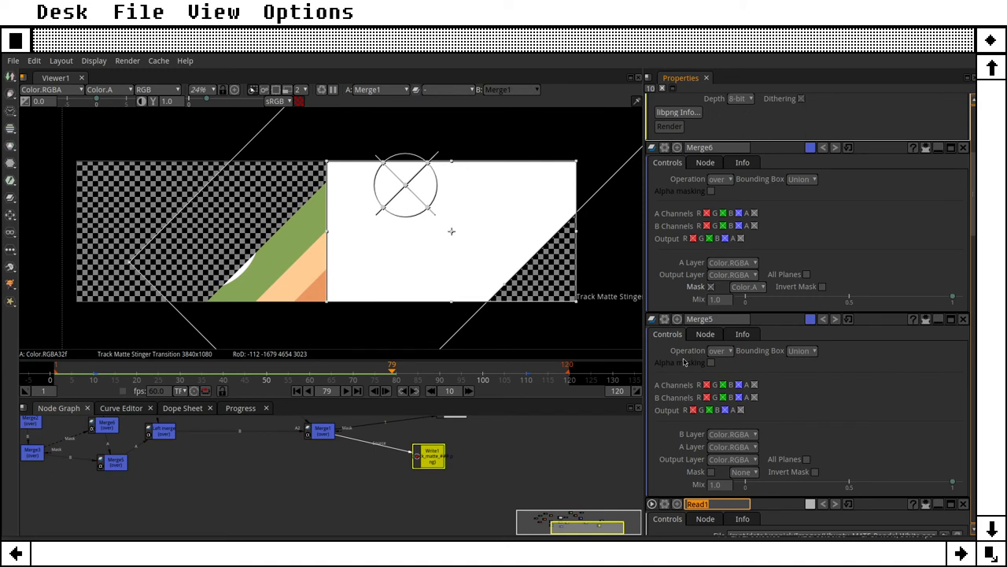
key(F7)
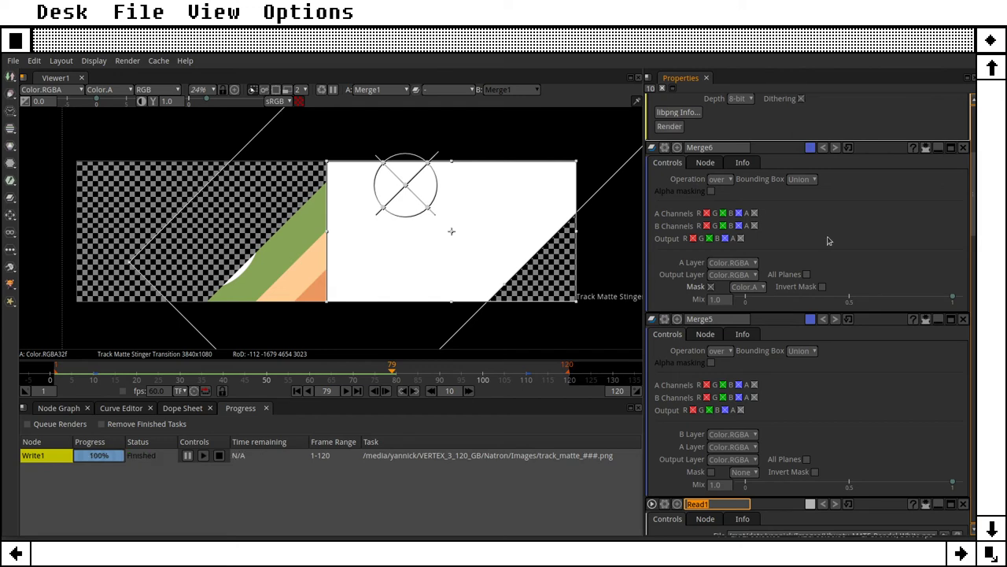
In the terminal, rerun ffmpeg at 60 fps on Images/track_matte_%3d.png, overwriting track_matte_stinger.webm, and switch to OBS.
key(alt+Tab)
key(Up)
key(Return)
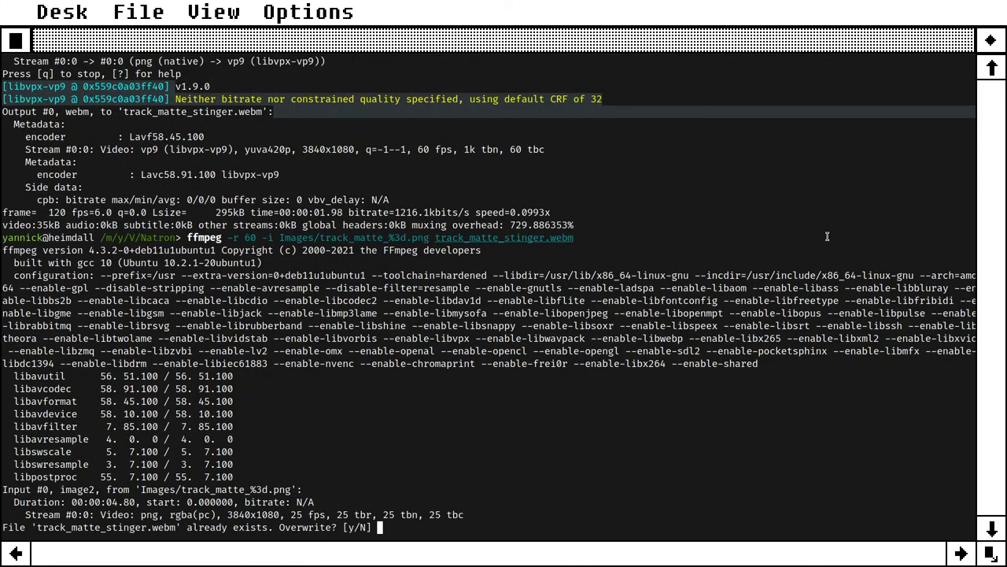
text(y)
key(Return)
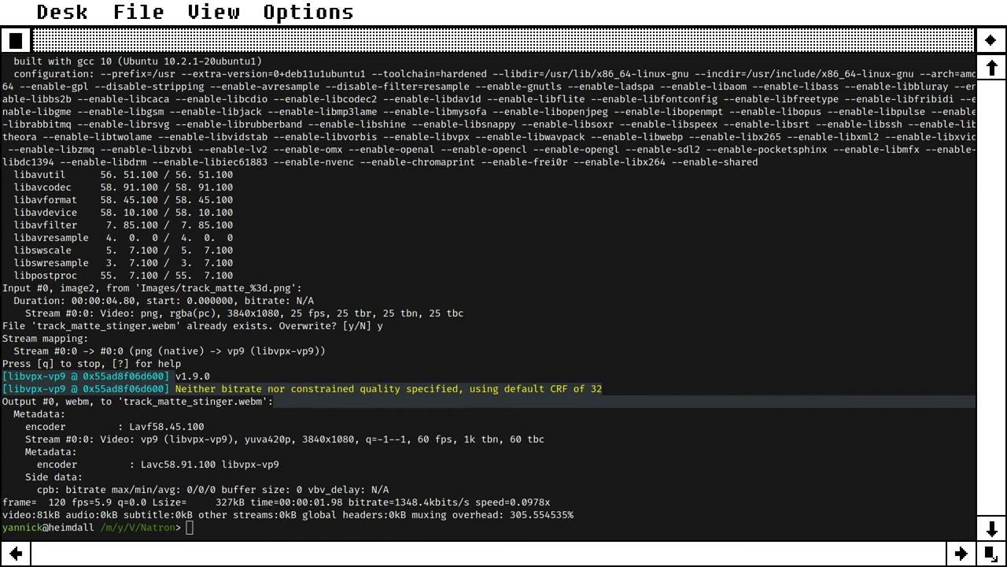
key(alt+Tab)
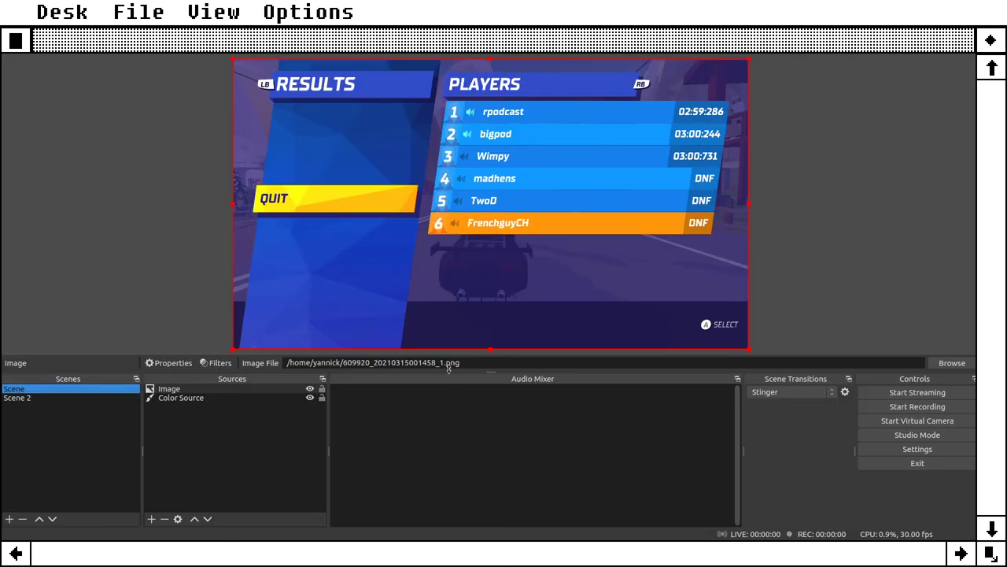
Test the updated stinger transition by switching back and forth between Scene and Scene 2.
click(45, 398)
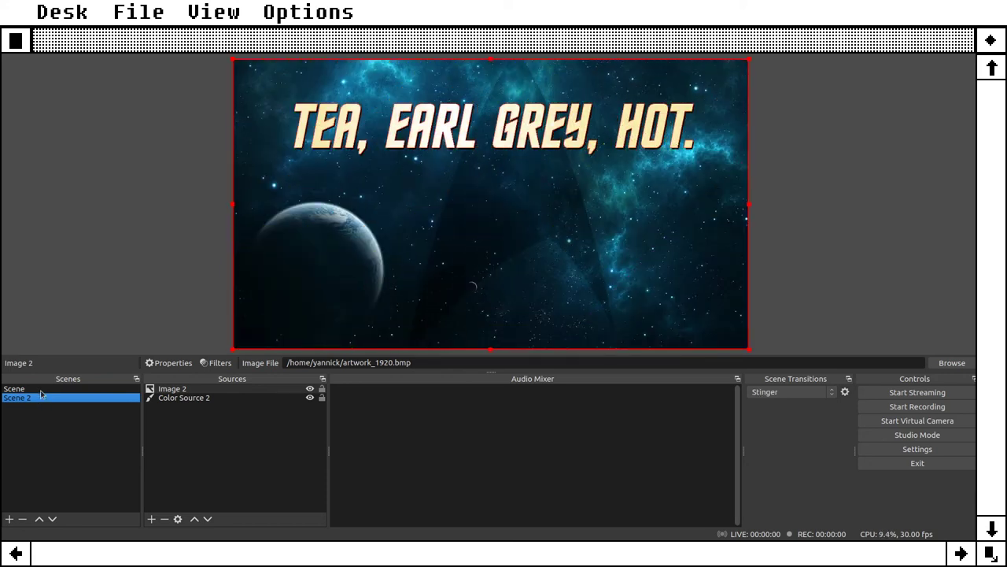
click(40, 390)
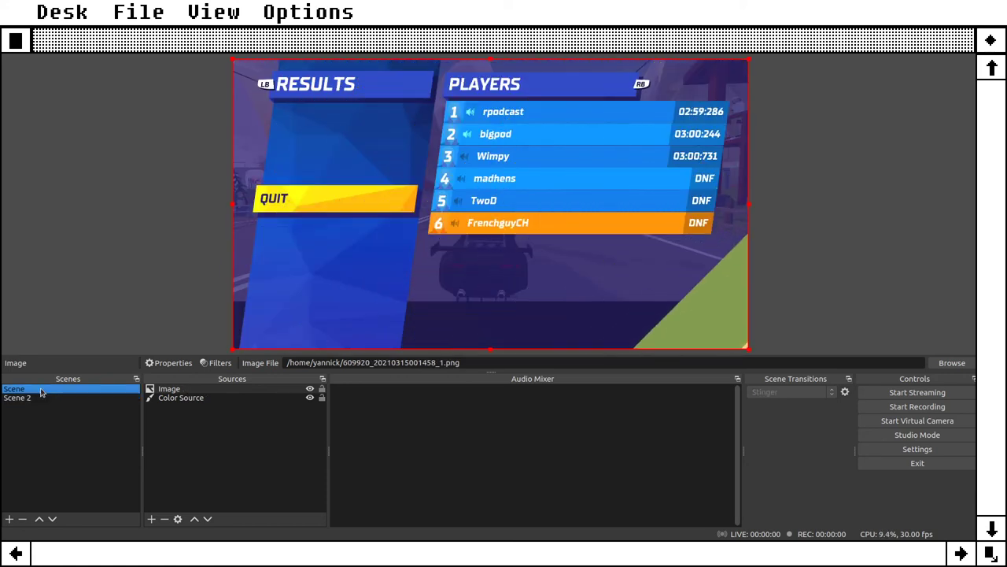
click(34, 399)
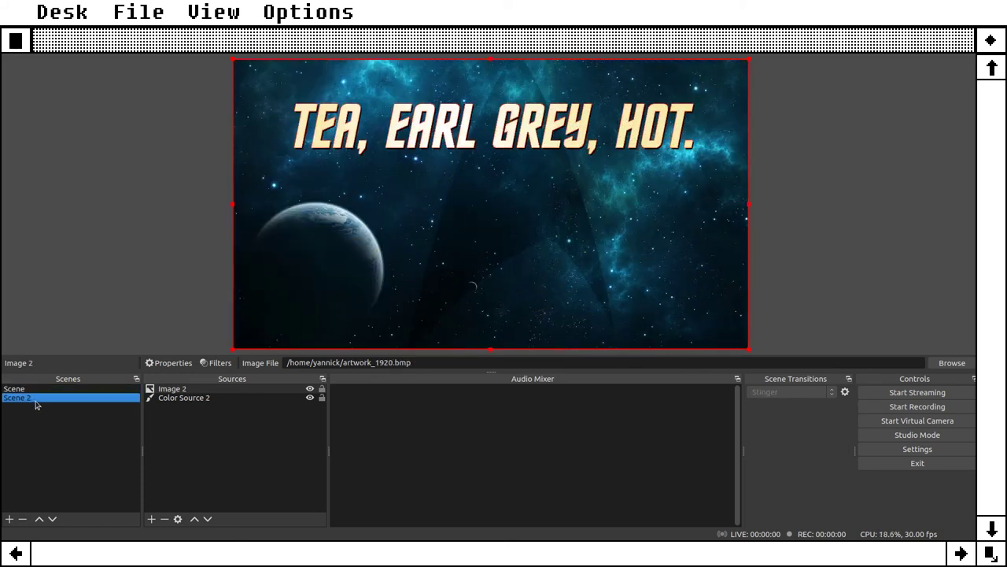
click(35, 390)
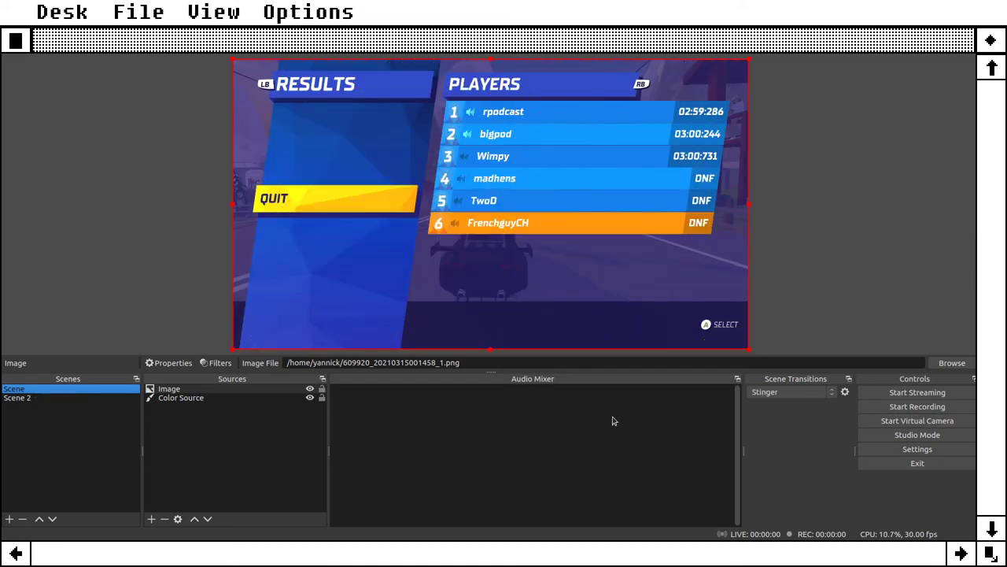
click(41, 399)
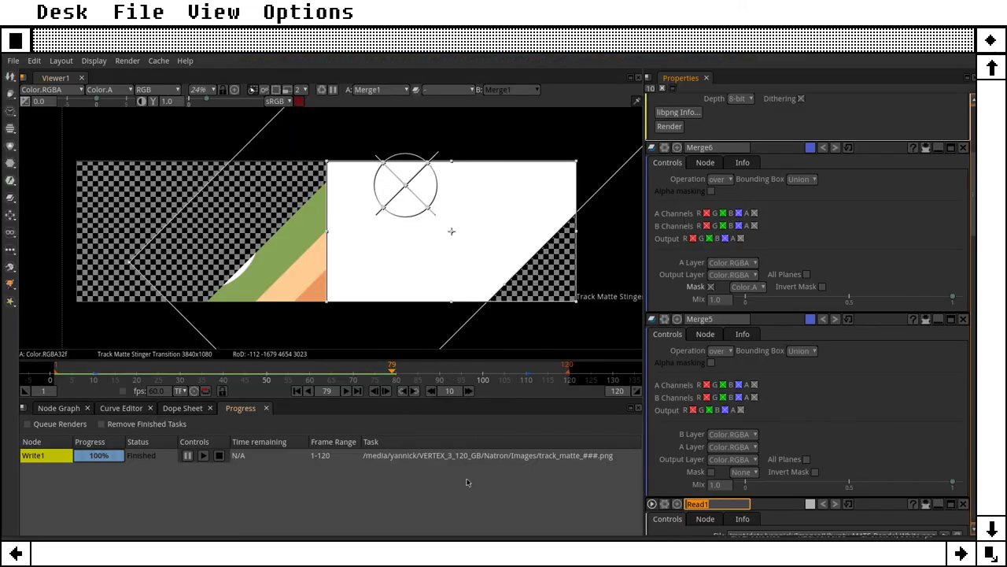
Switch back to Natron and enlarge the Node Graph to fill the window, framing the whole node tree.
click(58, 408)
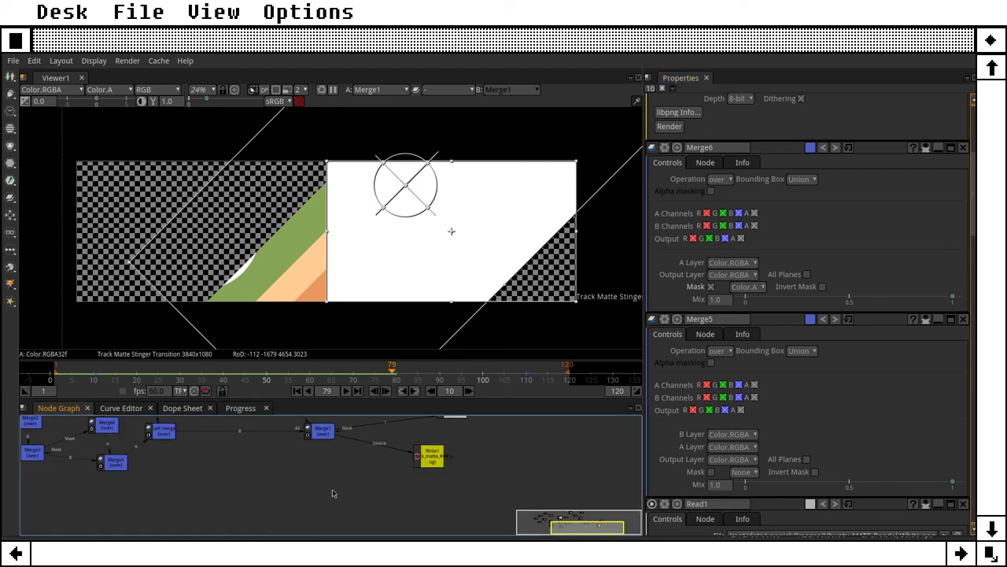
key(space)
key(f)
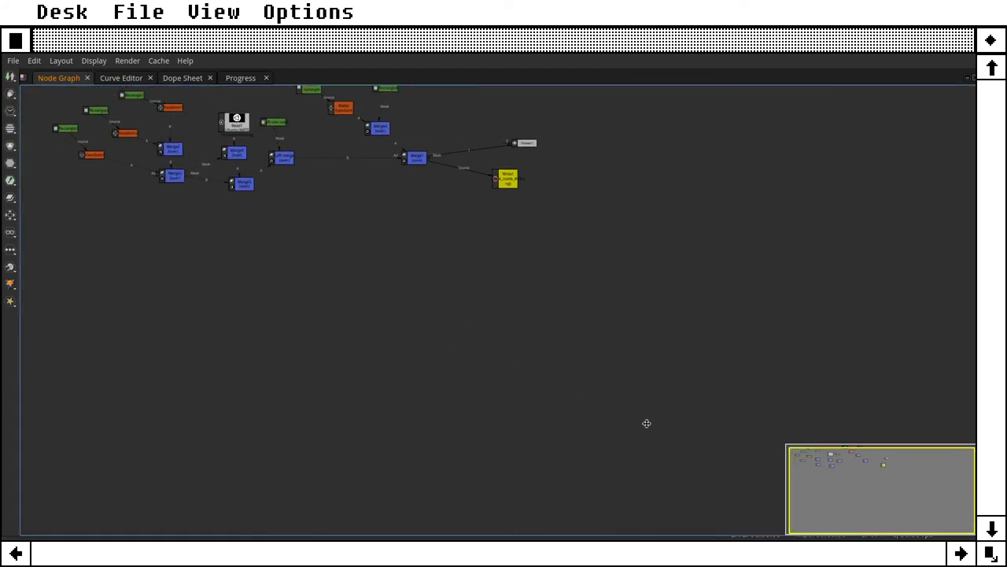
scroll(539, 347, up, 6)
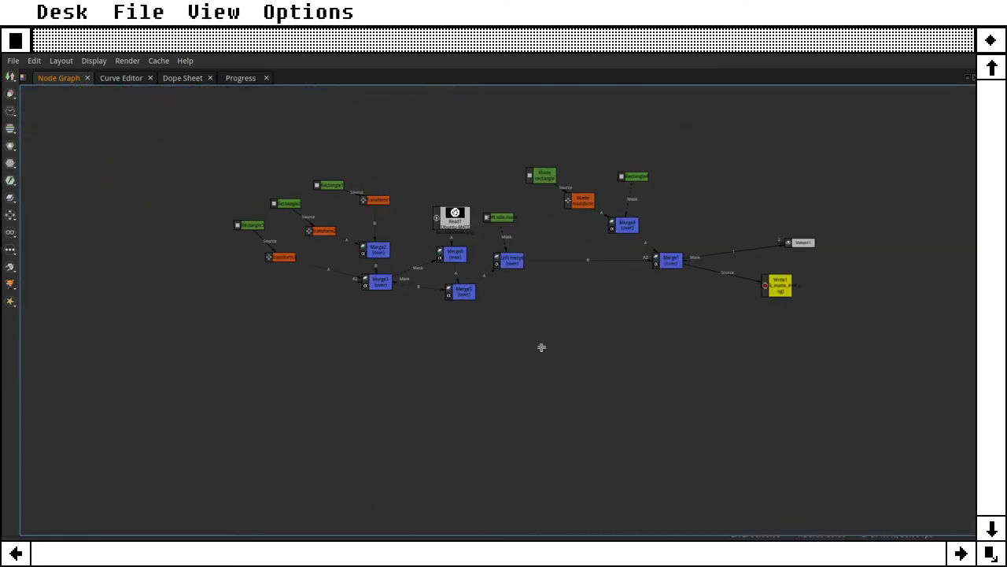
scroll(524, 389, up, 1)
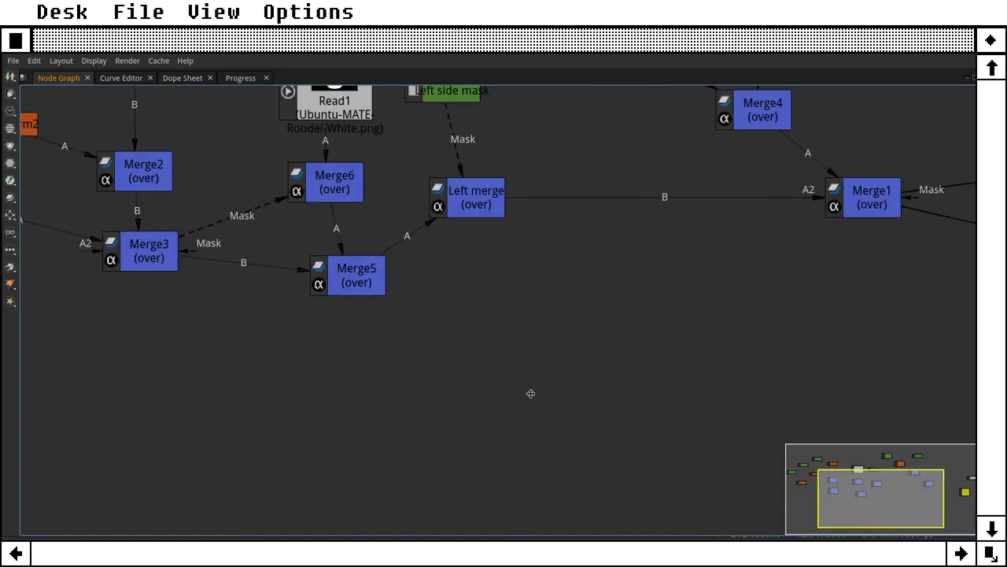
scroll(630, 466, down, 3)
drag(629, 450, 555, 421)
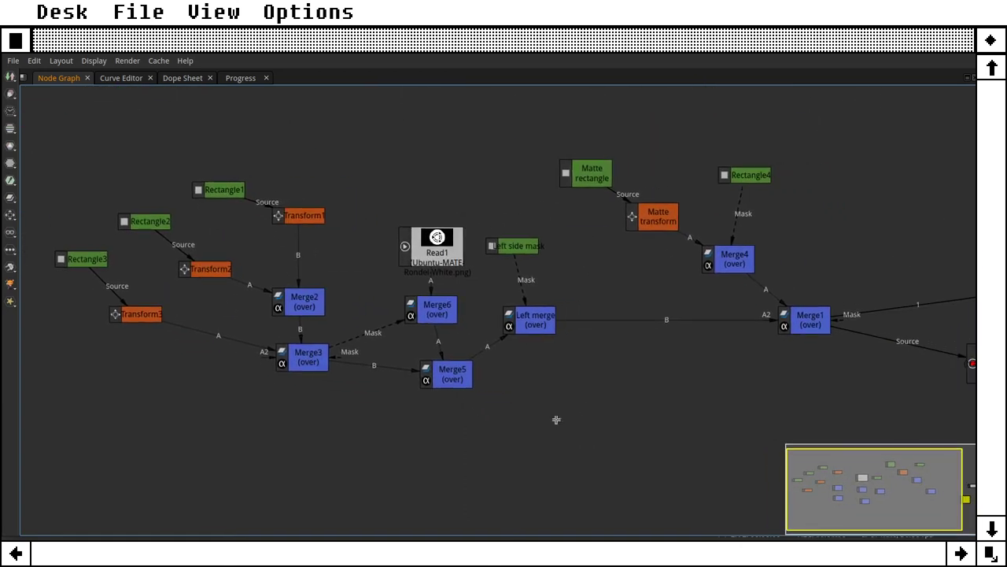
Move the Matte rectangle, Rectangle4, Matte transform, Merge4 and Merge1 nodes farther away from the logo and stripe nodes.
drag(581, 182, 660, 151)
drag(789, 170, 880, 139)
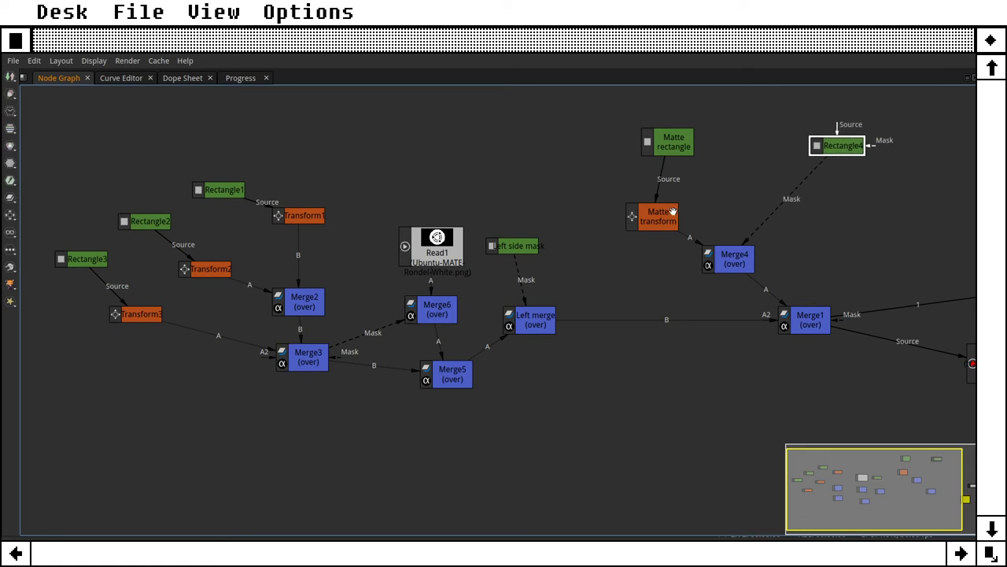
drag(673, 211, 773, 188)
drag(745, 257, 817, 254)
drag(826, 325, 836, 329)
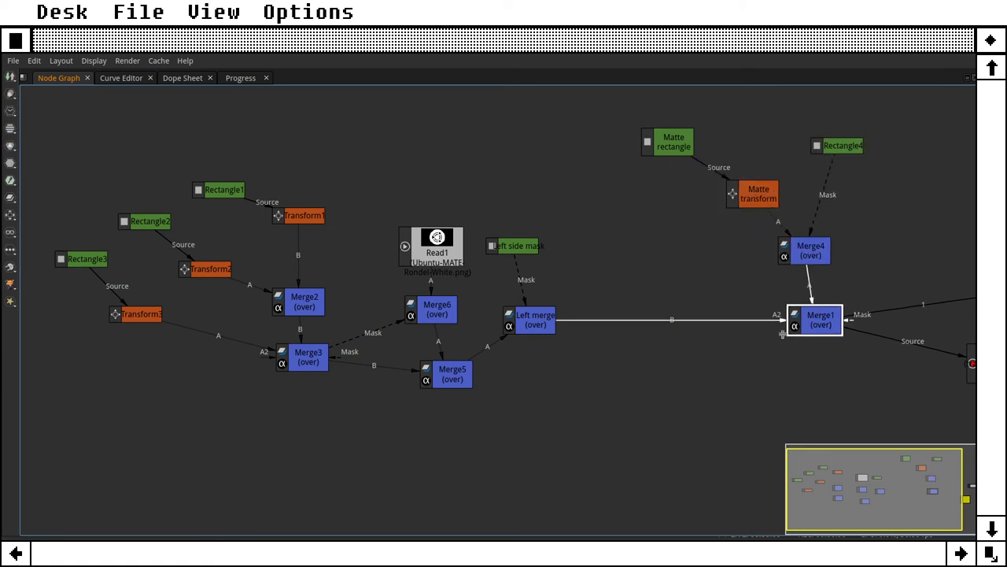
drag(432, 181, 482, 176)
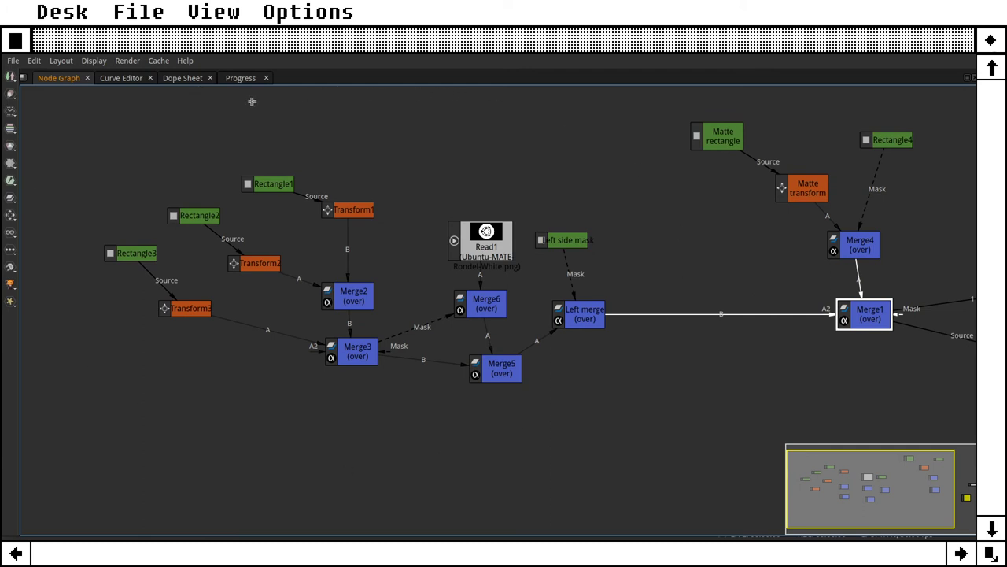